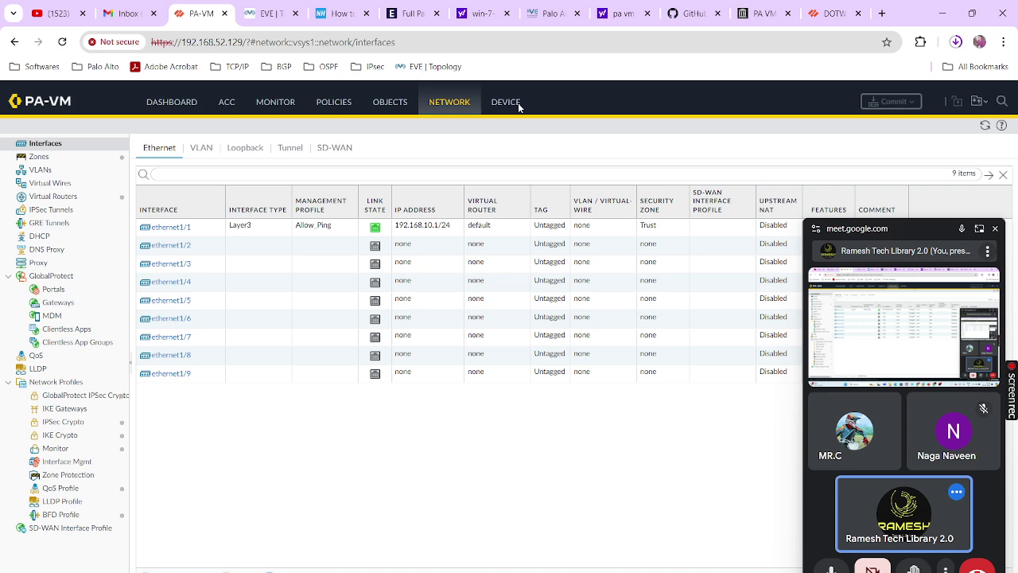
Step: Go to Objects > Custom Objects > URL Category and close the floating video-call window
{"action": "left_click", "coordinate": [389, 103]}
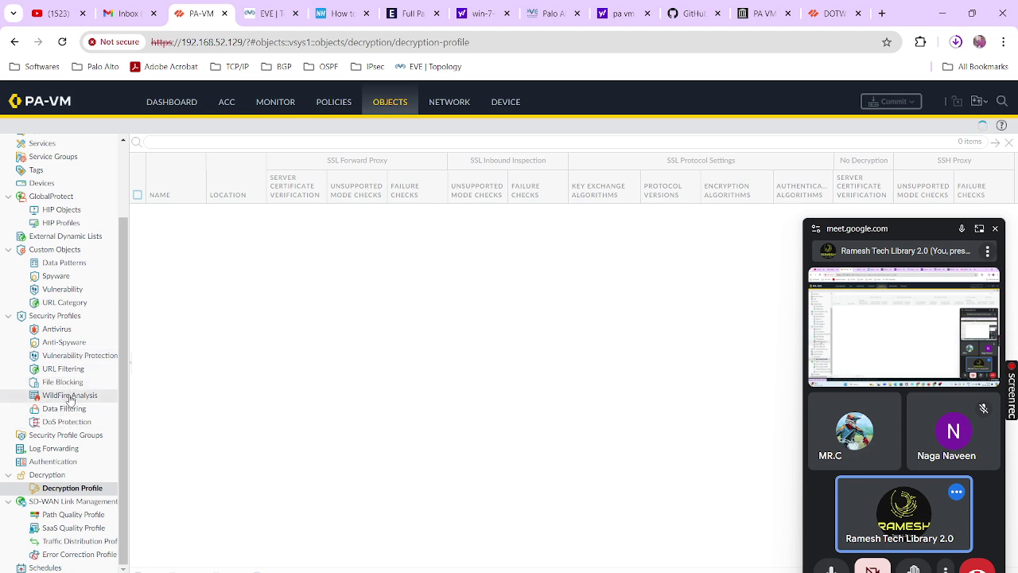
{"action": "left_click", "coordinate": [72, 304]}
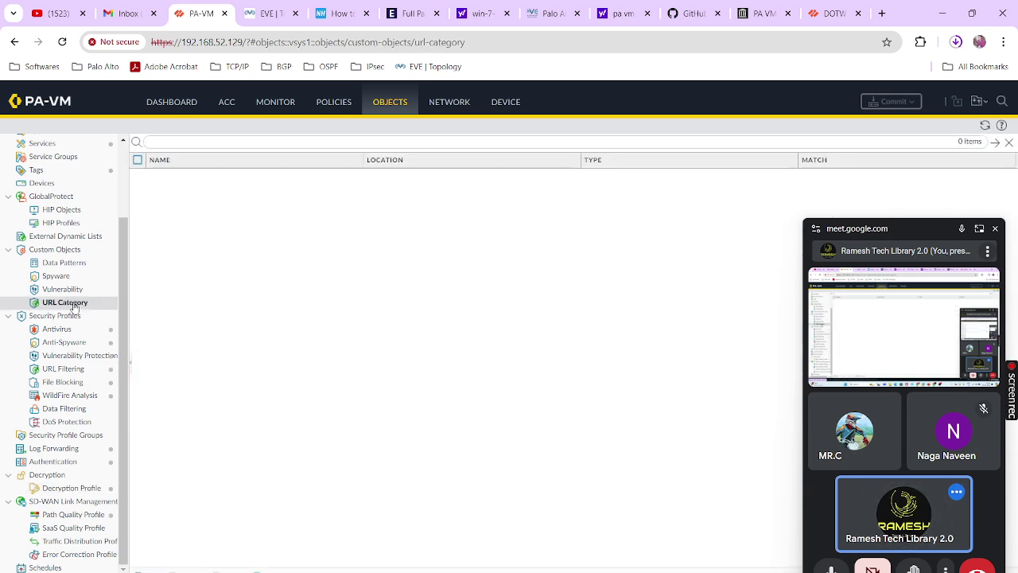
{"action": "left_click", "coordinate": [996, 228]}
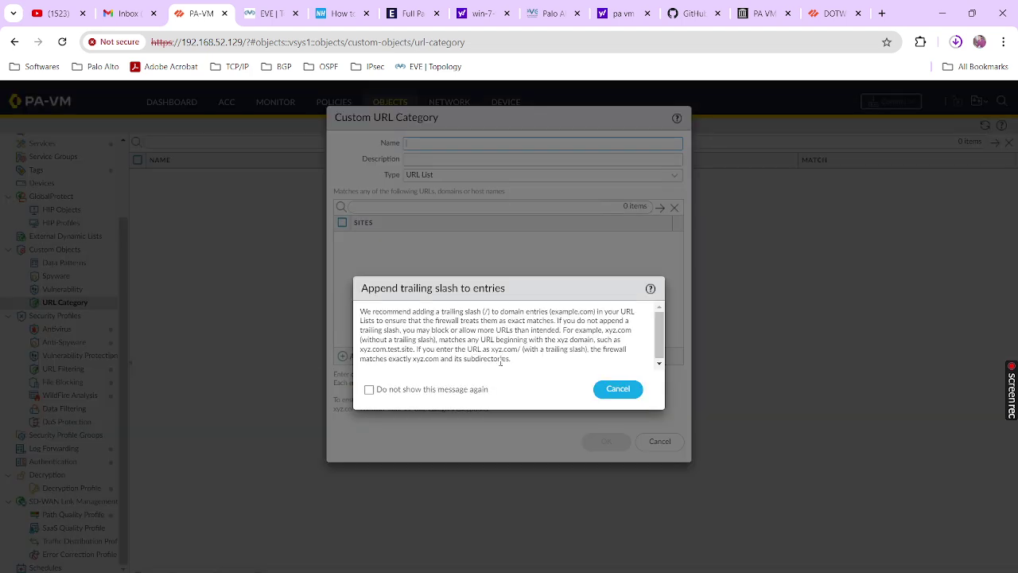
Step: Dismiss the trailing-slash advice and name the new custom URL category Allow_Youtube
{"action": "left_click", "coordinate": [618, 389]}
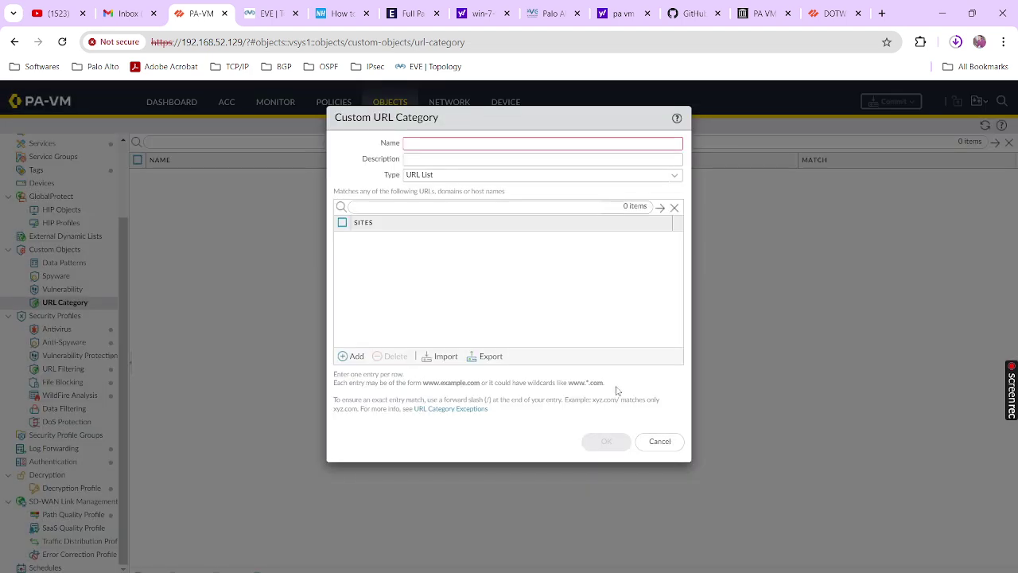
{"action": "left_click", "coordinate": [465, 143]}
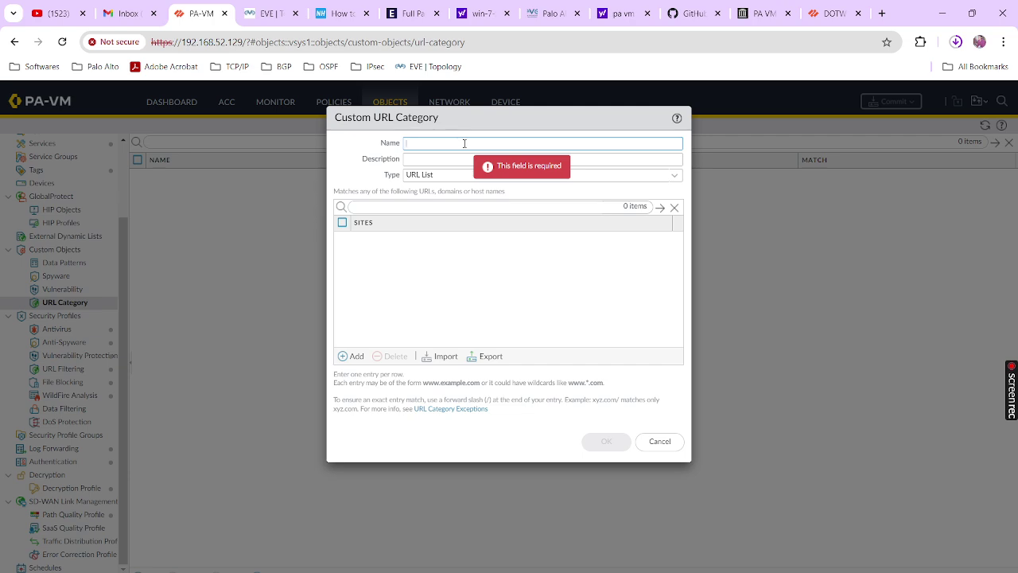
{"action": "type", "text": "Allow"}
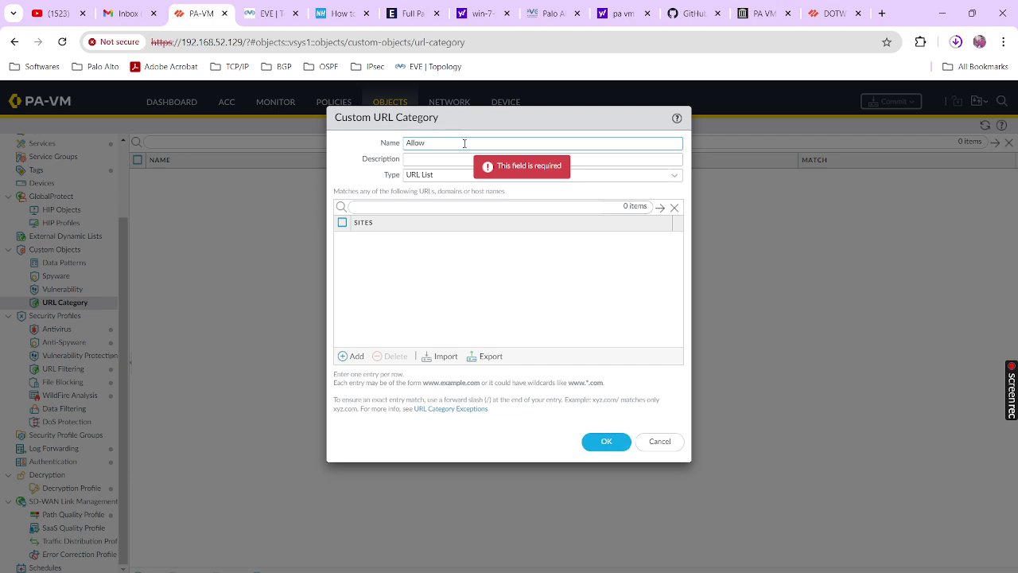
{"action": "type", "text": "_Youtube"}
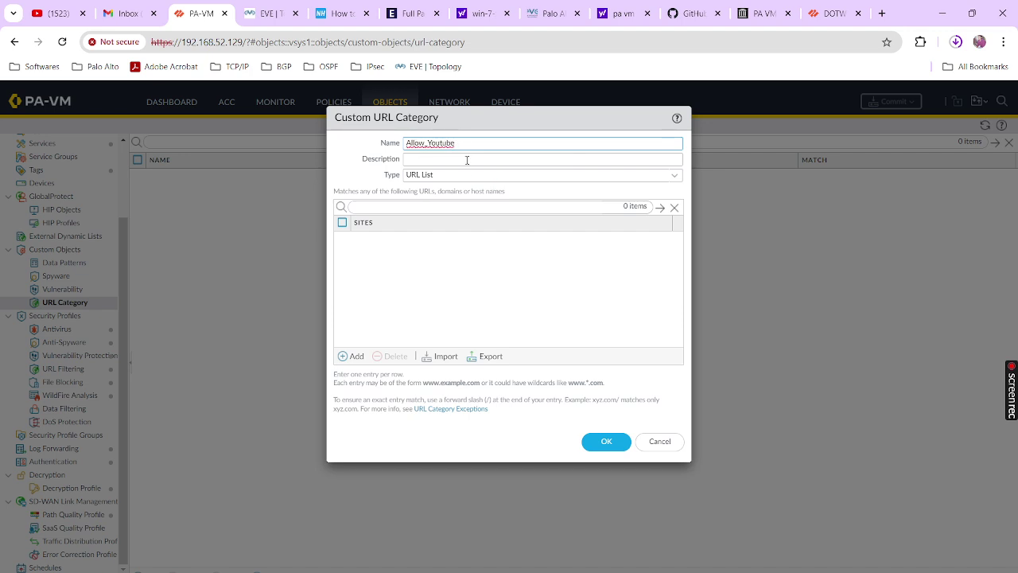
{"action": "left_click", "coordinate": [561, 161]}
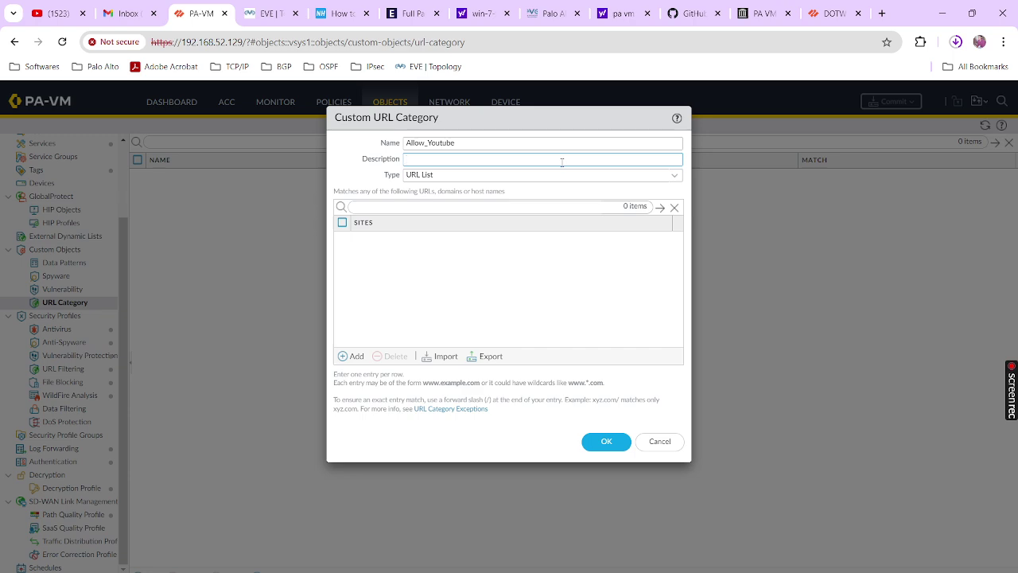
{"action": "left_click", "coordinate": [675, 179]}
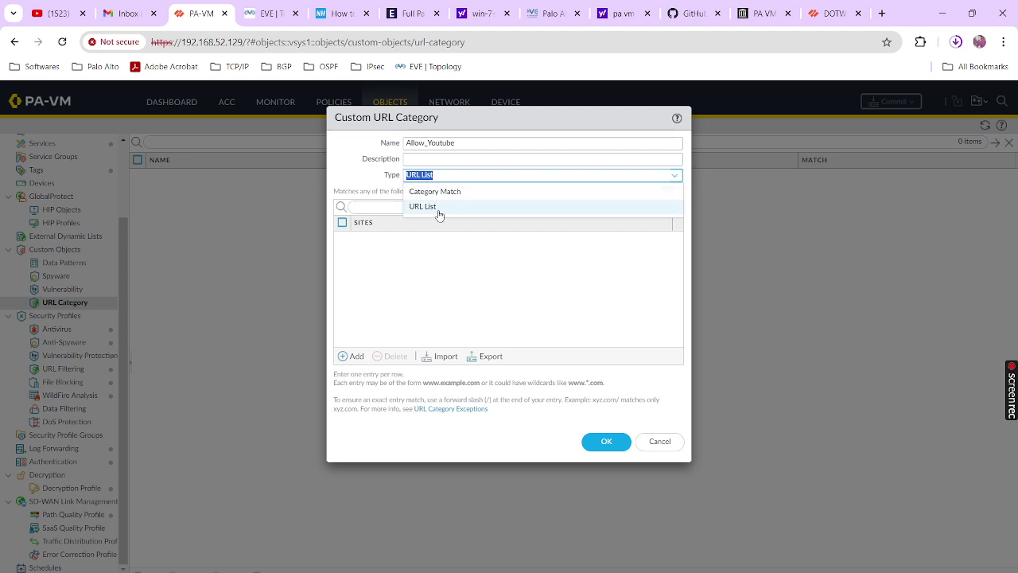
Step: Set Allow_Youtube's type to Category Match and add auctions as its category entry
{"action": "left_click", "coordinate": [455, 194]}
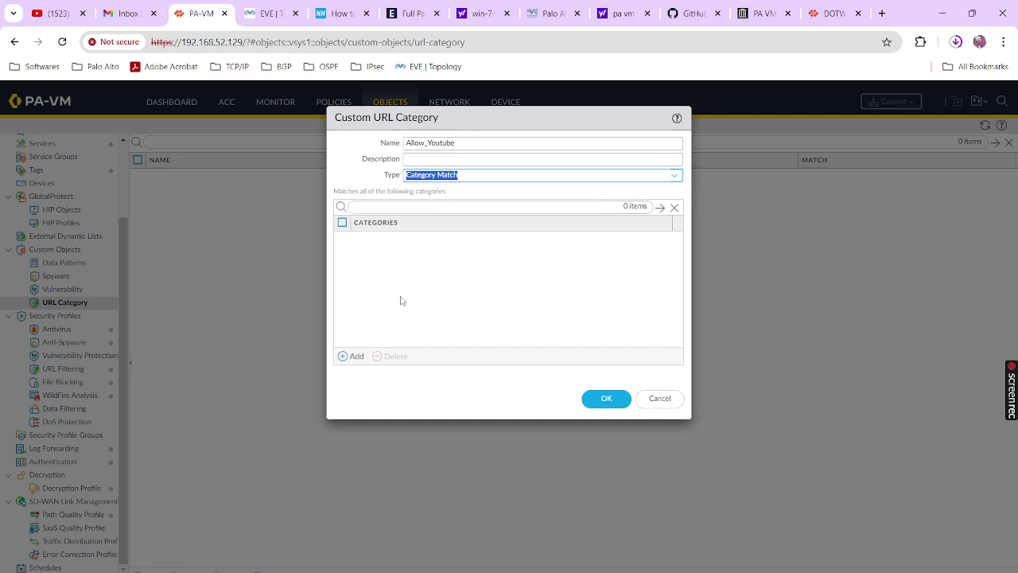
{"action": "left_click", "coordinate": [357, 356]}
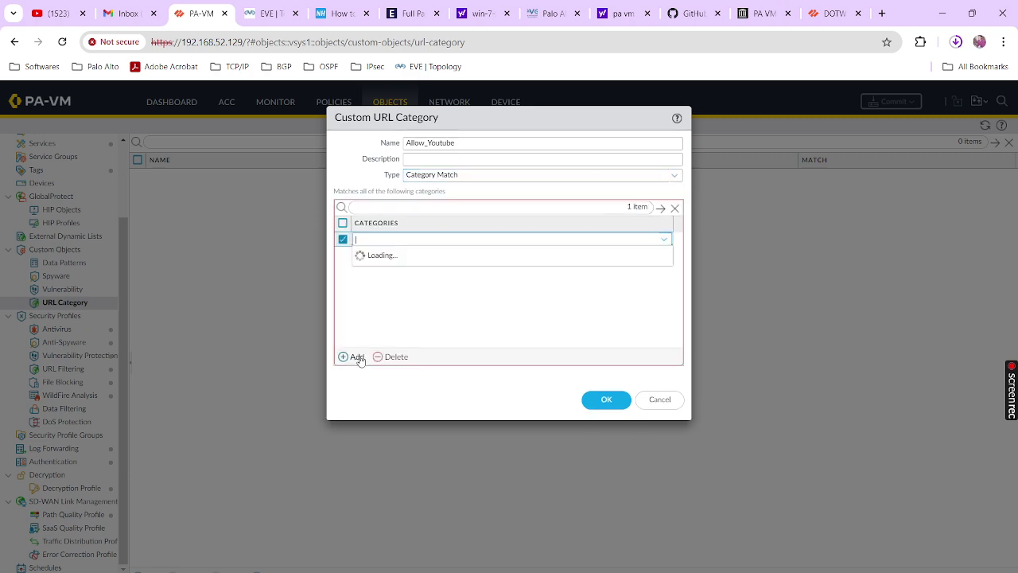
{"action": "scroll", "coordinate": [389, 270], "scroll_direction": "down", "scroll_amount": 10}
{"action": "scroll", "coordinate": [387, 372], "scroll_direction": "down", "scroll_amount": 3}
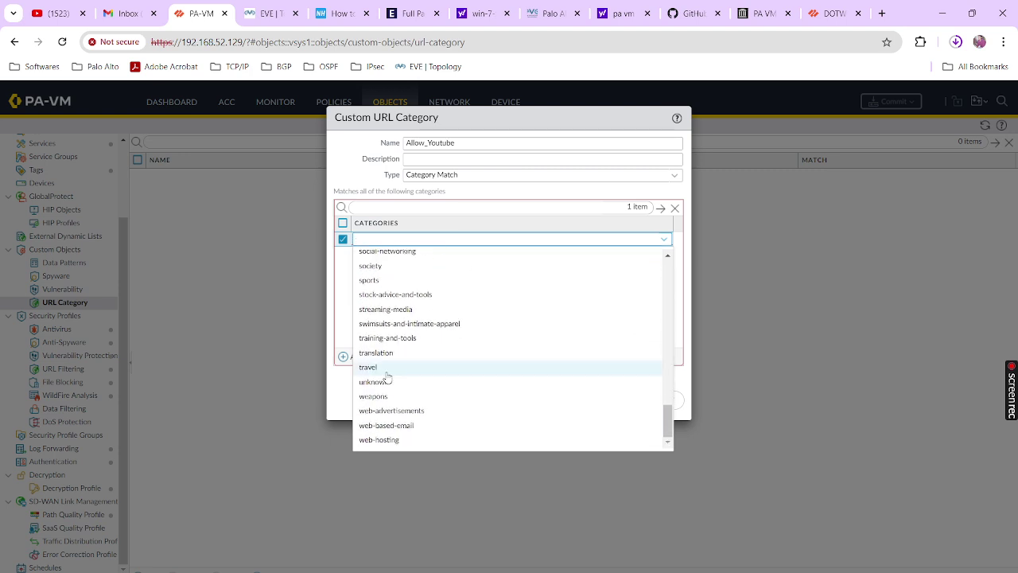
{"action": "scroll", "coordinate": [387, 374], "scroll_direction": "up", "scroll_amount": 13}
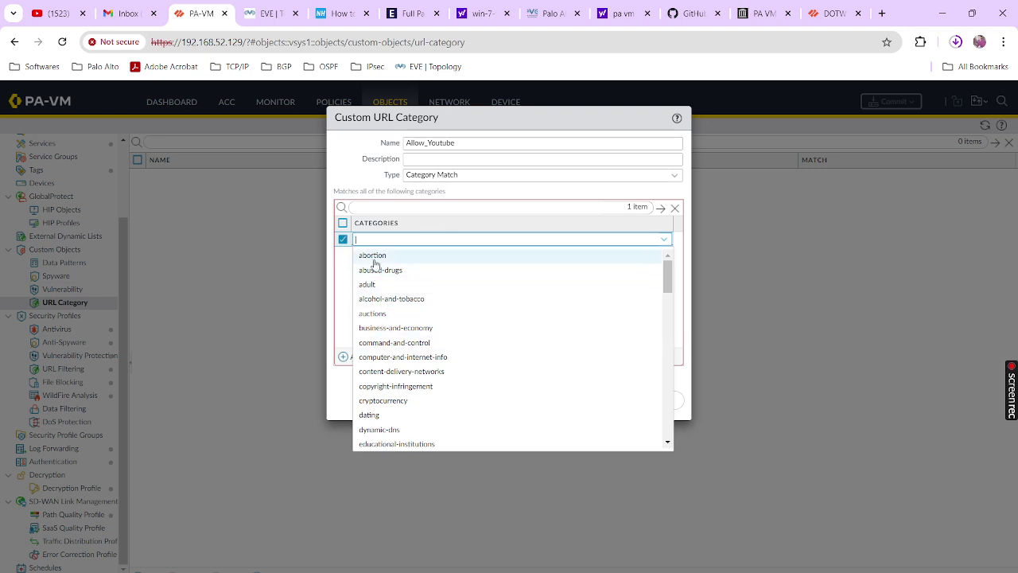
{"action": "left_click", "coordinate": [387, 317]}
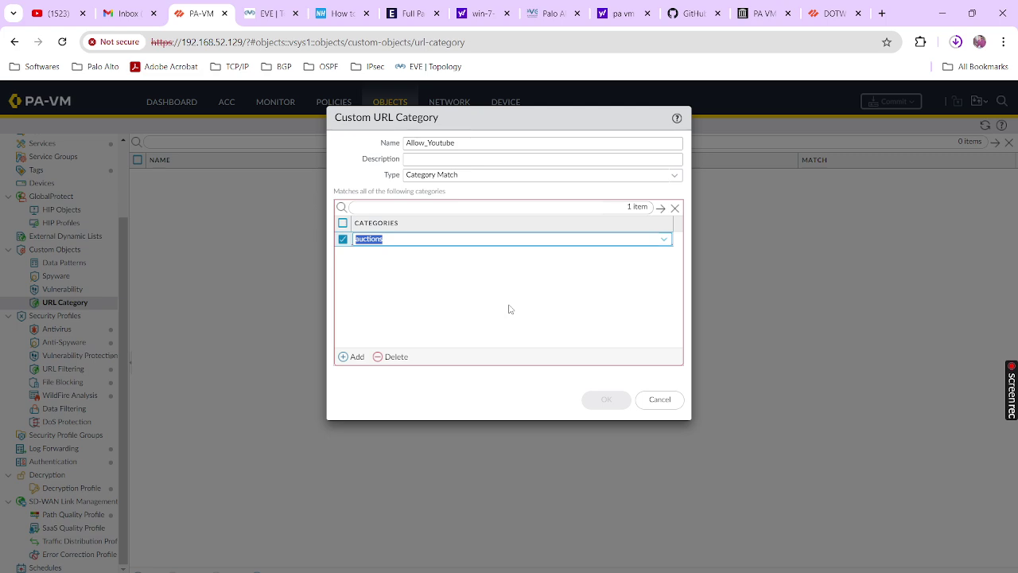
Step: Browse the category list again, then open a new blank browser tab
{"action": "left_click", "coordinate": [462, 242]}
{"action": "left_click", "coordinate": [665, 241]}
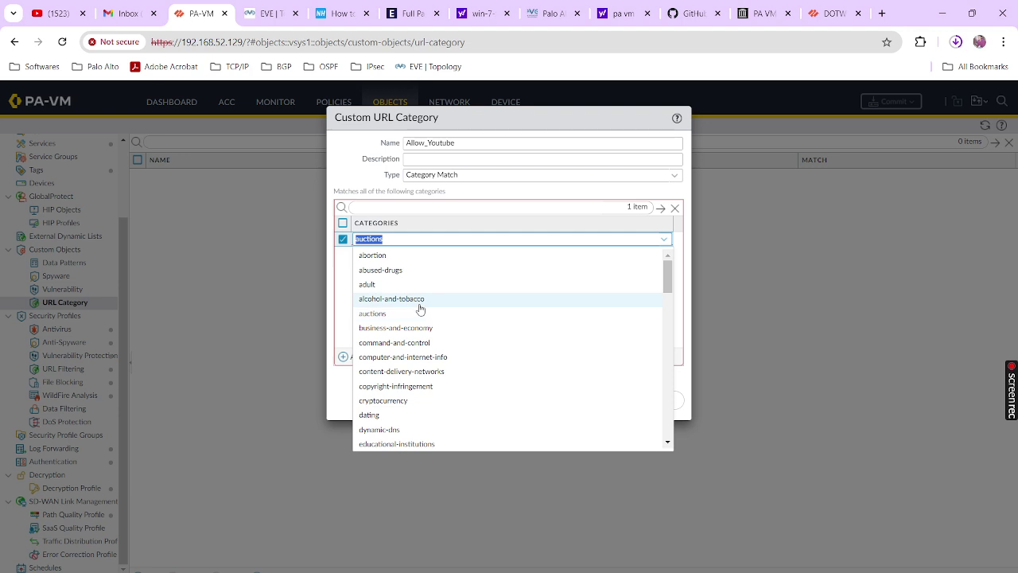
{"action": "scroll", "coordinate": [398, 382], "scroll_direction": "down", "scroll_amount": 3}
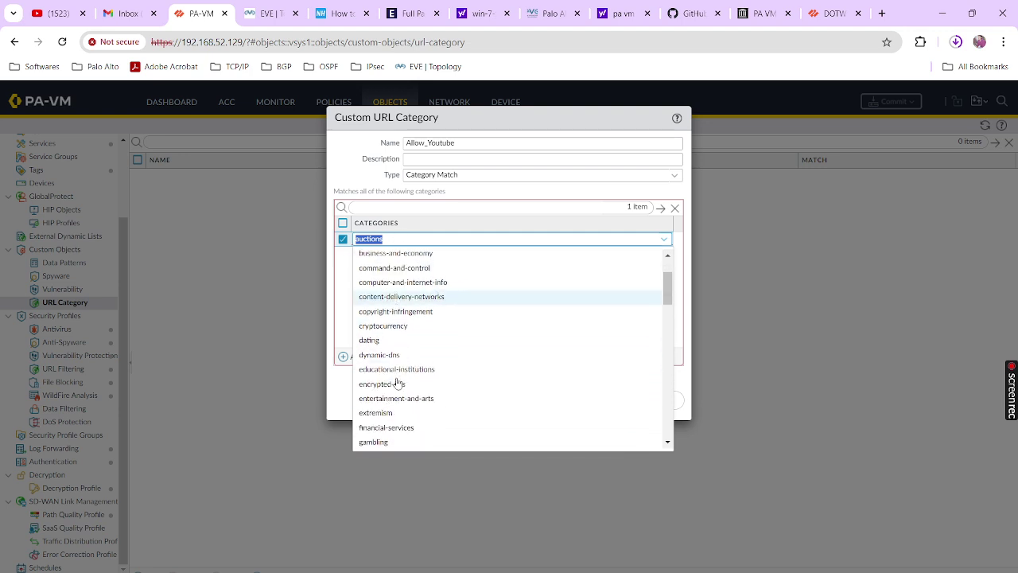
{"action": "scroll", "coordinate": [396, 385], "scroll_direction": "down", "scroll_amount": 2}
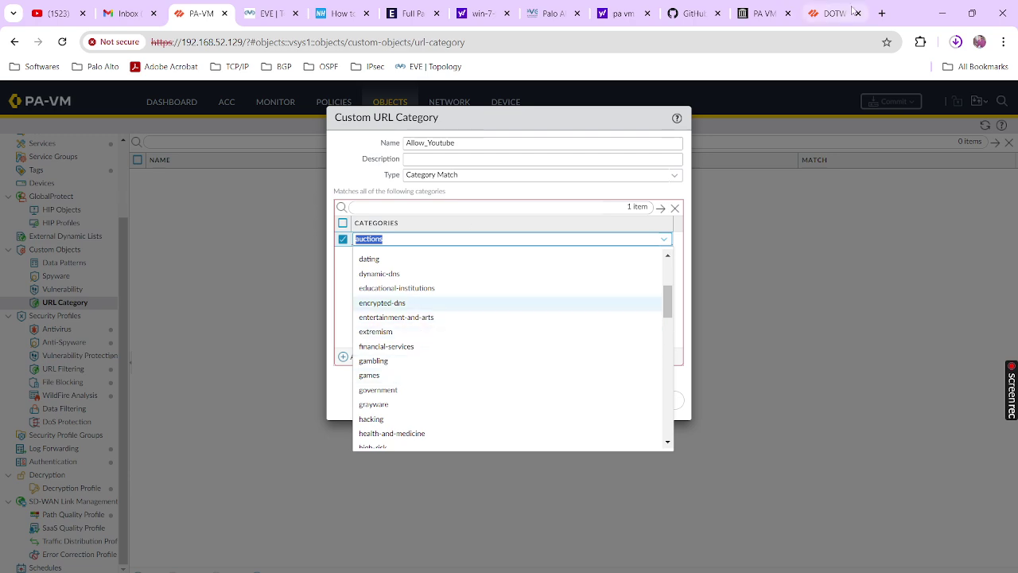
{"action": "left_click", "coordinate": [882, 13]}
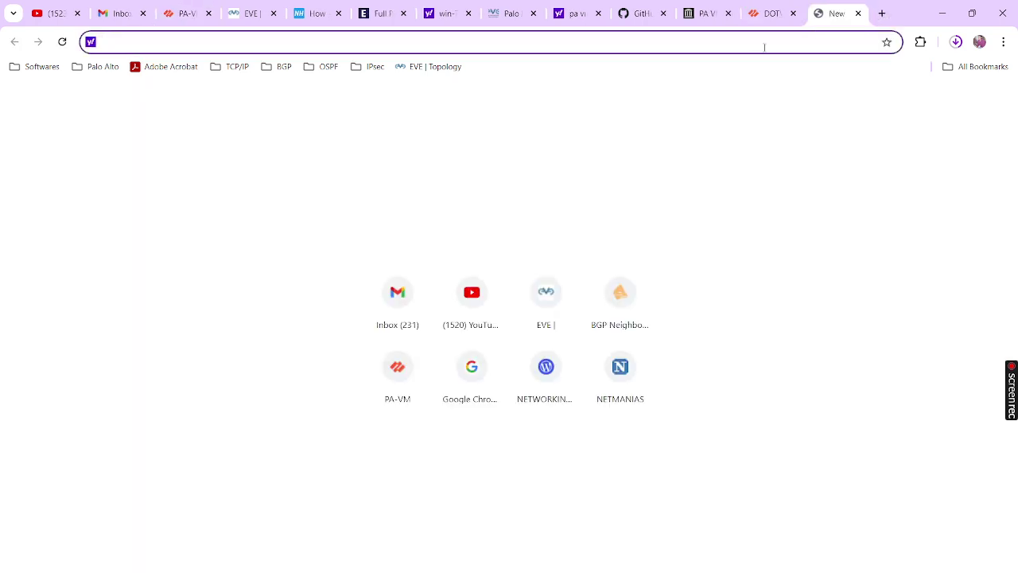
Step: Search the web for 'test a url' and open Palo Alto's Test A Site page
{"action": "type", "text": "tes"}
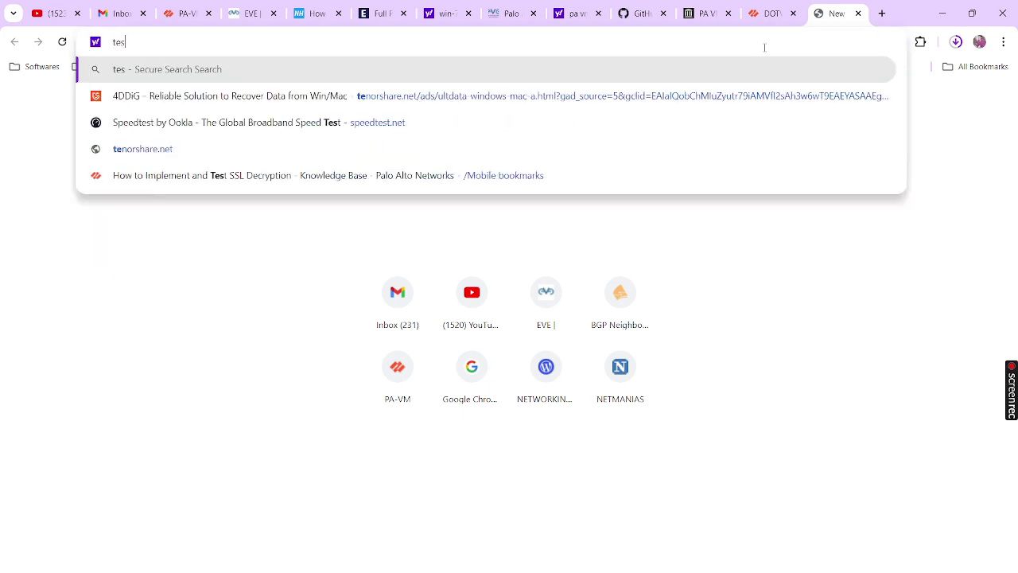
{"action": "type", "text": "t a url"}
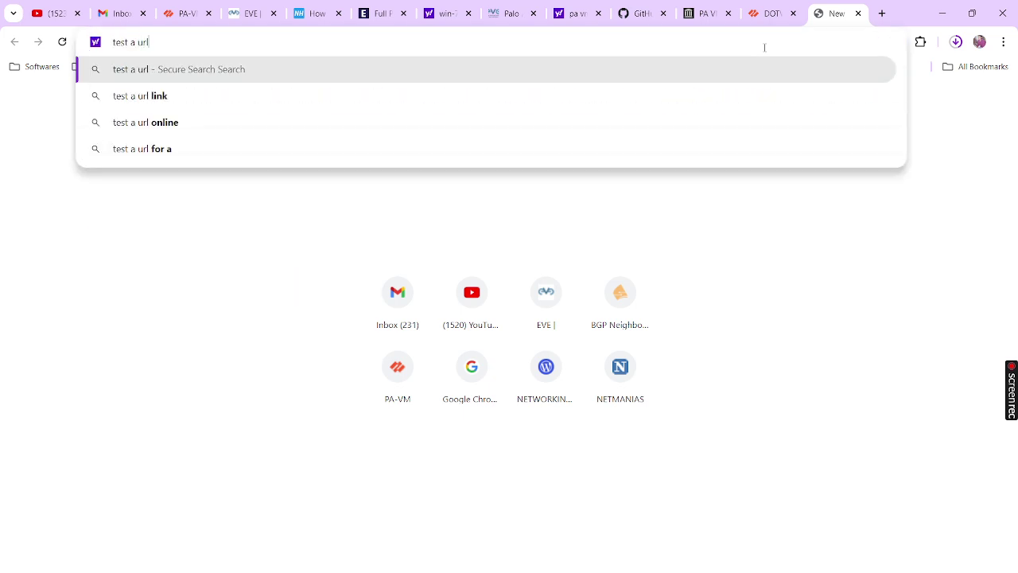
{"action": "key", "text": "Return"}
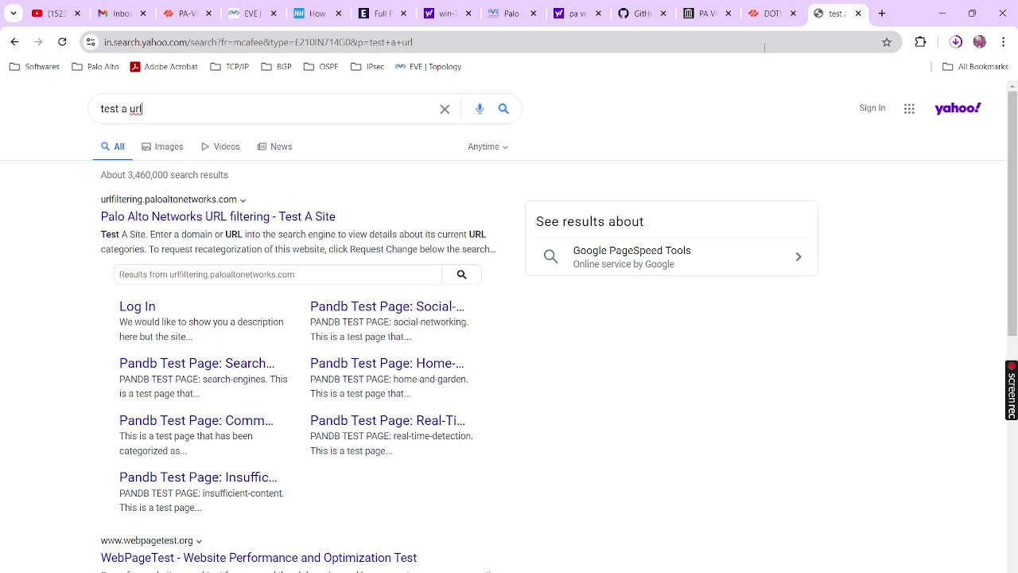
{"action": "left_click", "coordinate": [256, 223]}
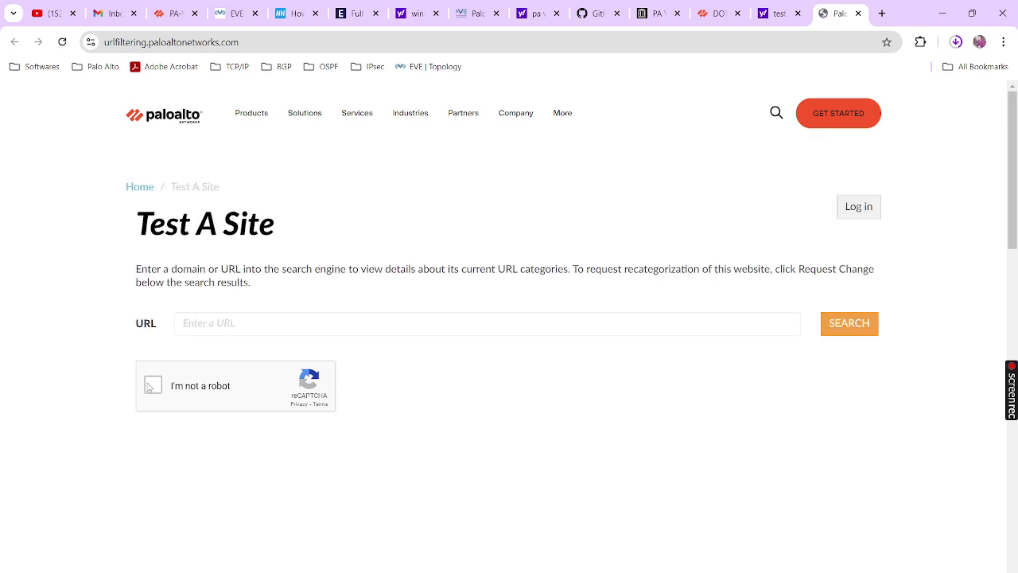
{"action": "left_click", "coordinate": [154, 385]}
{"action": "left_click", "coordinate": [249, 322]}
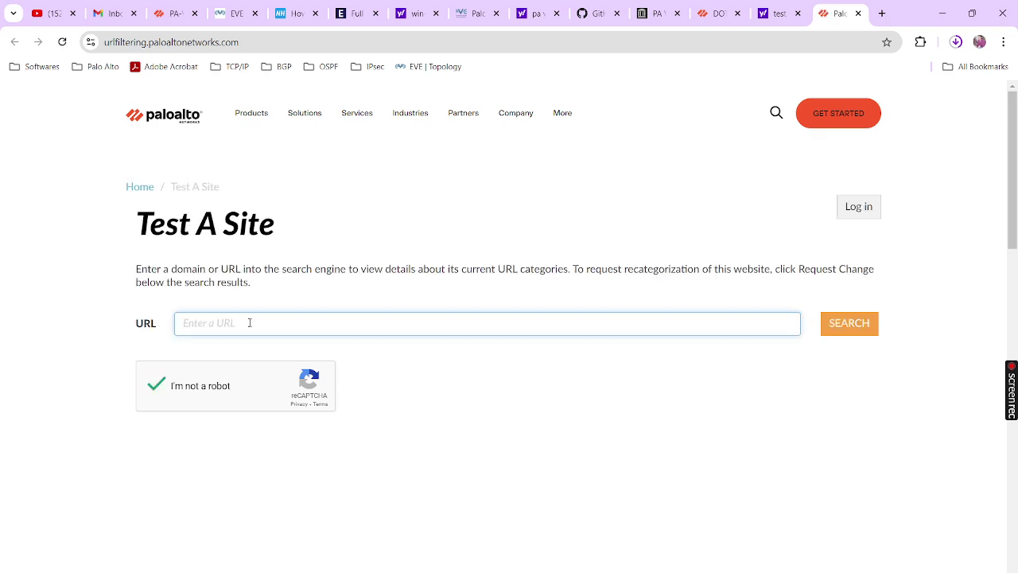
{"action": "type", "text": "www.goo"}
{"action": "key", "text": "BackSpace"}
{"action": "key", "text": "BackSpace"}
{"action": "key", "text": "BackSpace"}
{"action": "type", "text": "youtube.com"}
{"action": "left_click", "coordinate": [834, 326]}
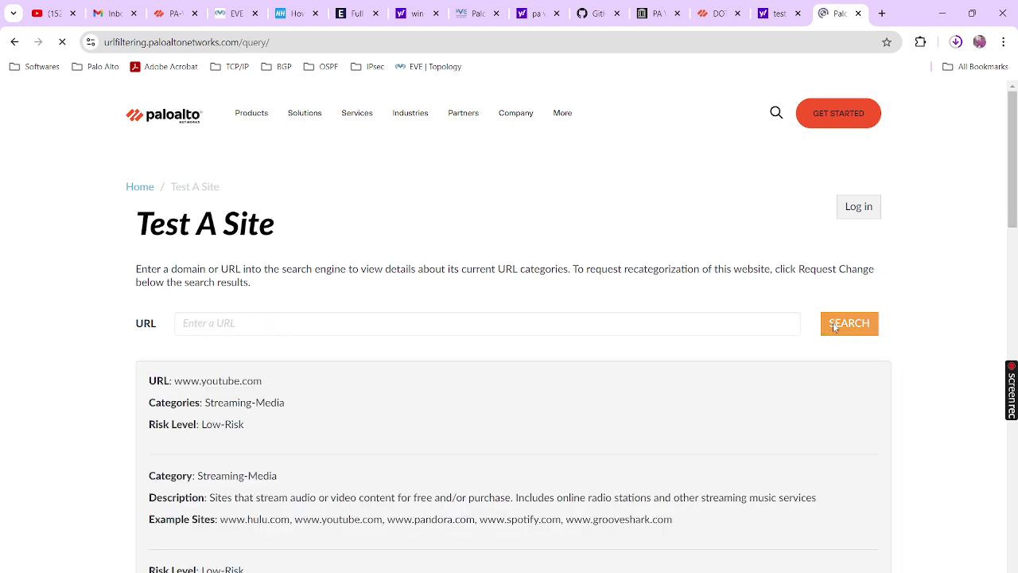
{"action": "double_click", "coordinate": [158, 380]}
{"action": "double_click", "coordinate": [173, 403]}
{"action": "left_click_drag", "start_coordinate": [205, 402], "coordinate": [302, 407]}
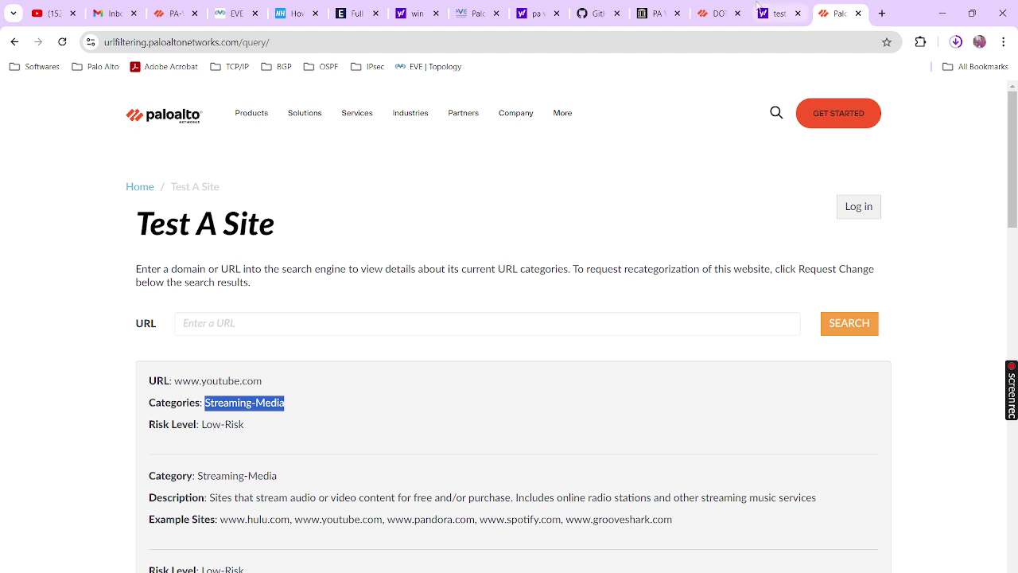
{"action": "left_click", "coordinate": [175, 14]}
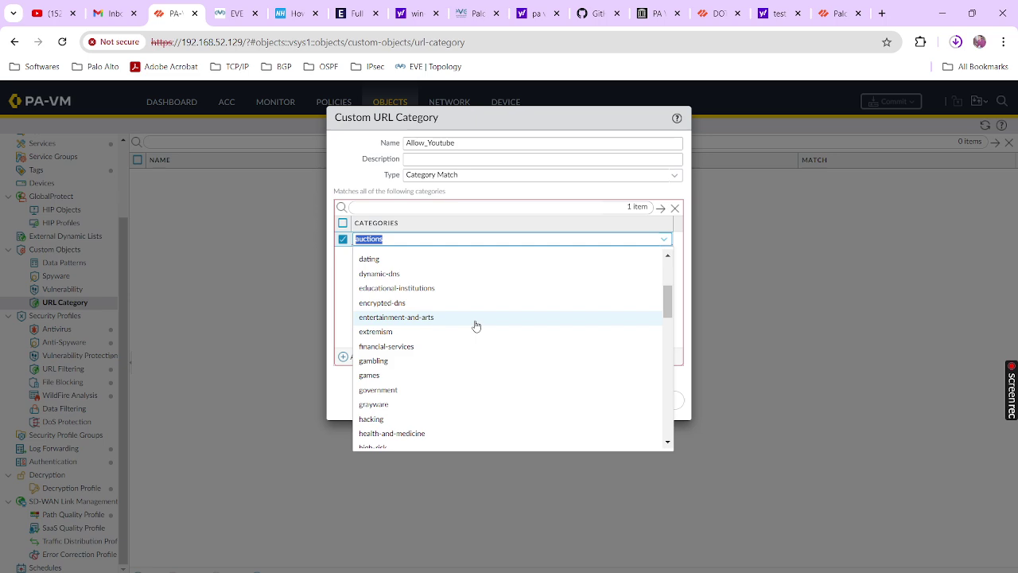
{"action": "key", "text": "BackSpace"}
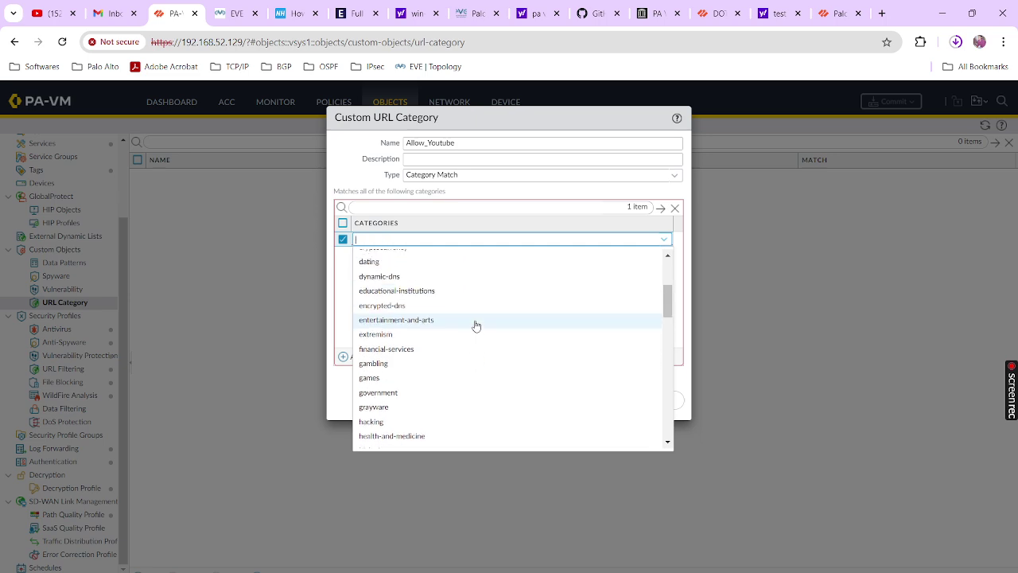
{"action": "type", "text": "str"}
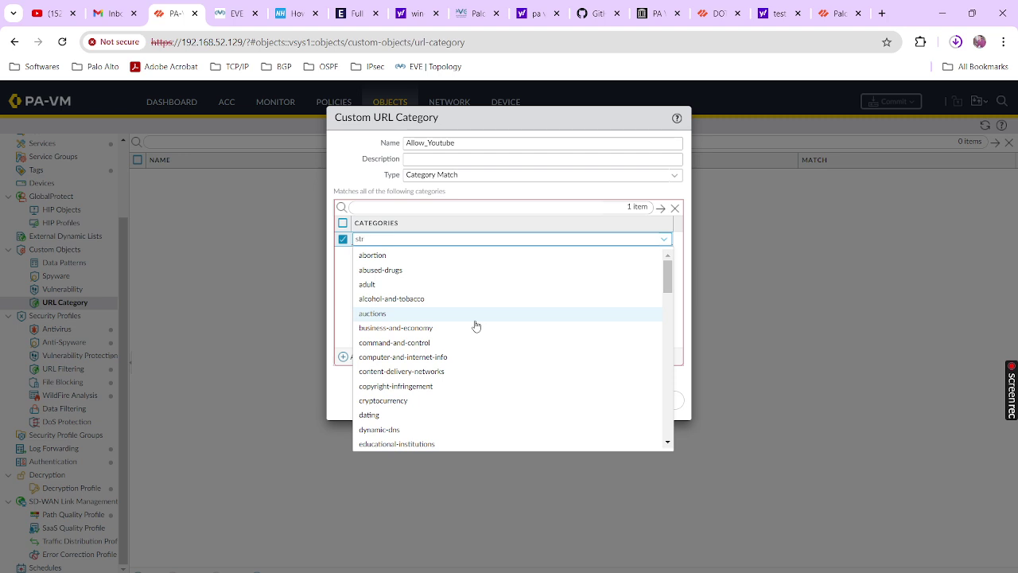
{"action": "type", "text": "e"}
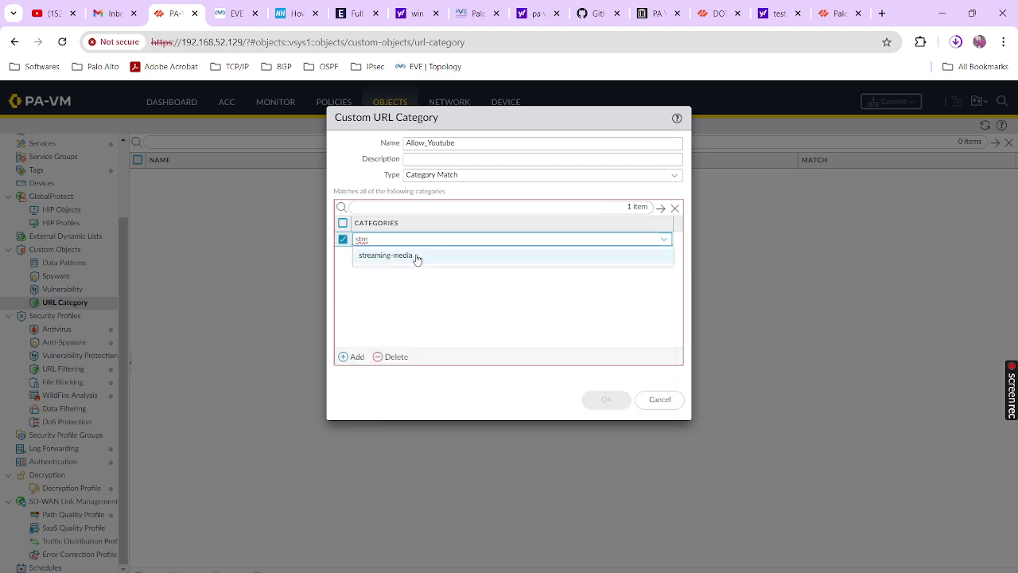
{"action": "left_click", "coordinate": [833, 14]}
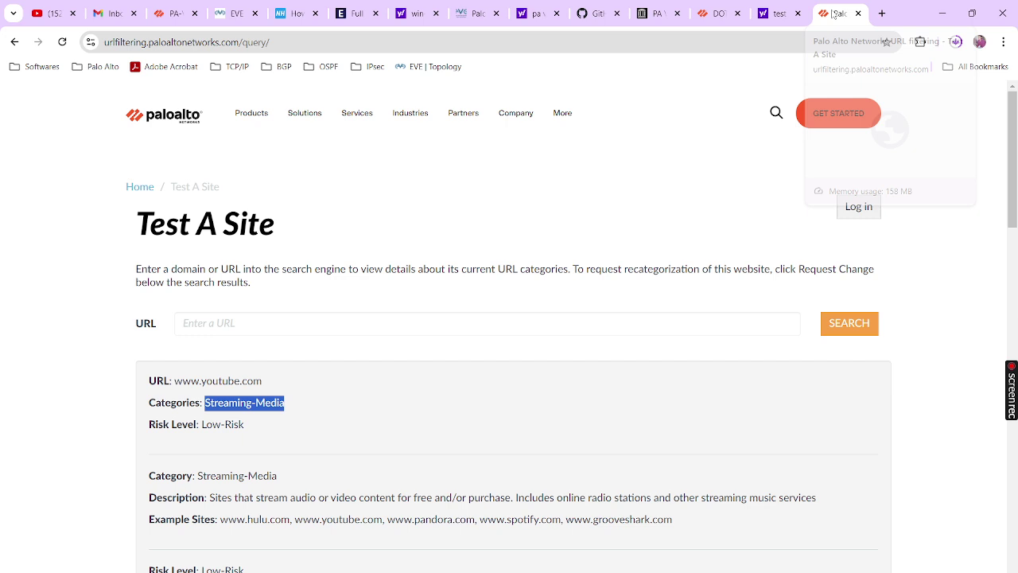
{"action": "left_click_drag", "start_coordinate": [175, 380], "coordinate": [278, 383]}
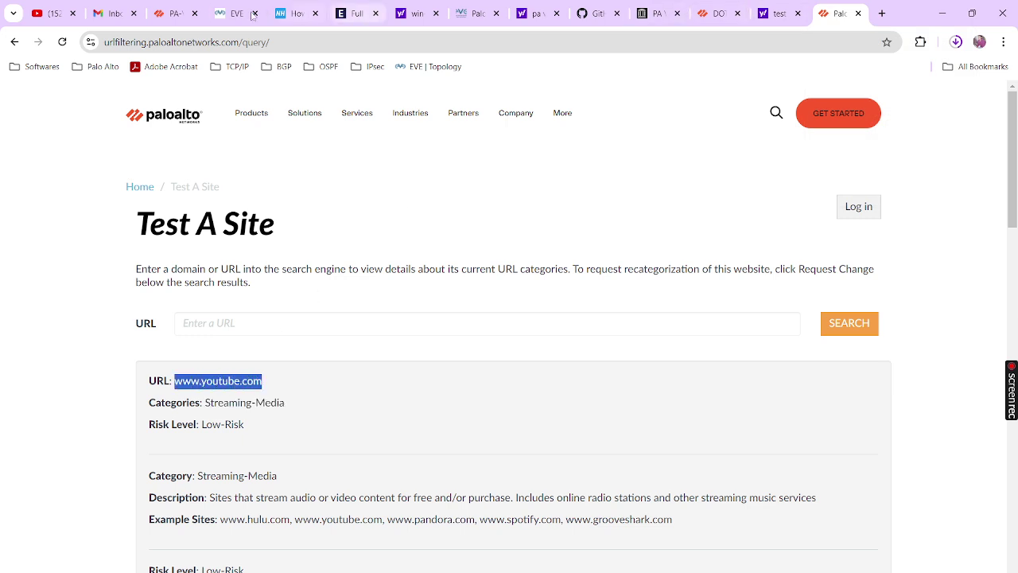
{"action": "left_click", "coordinate": [177, 13]}
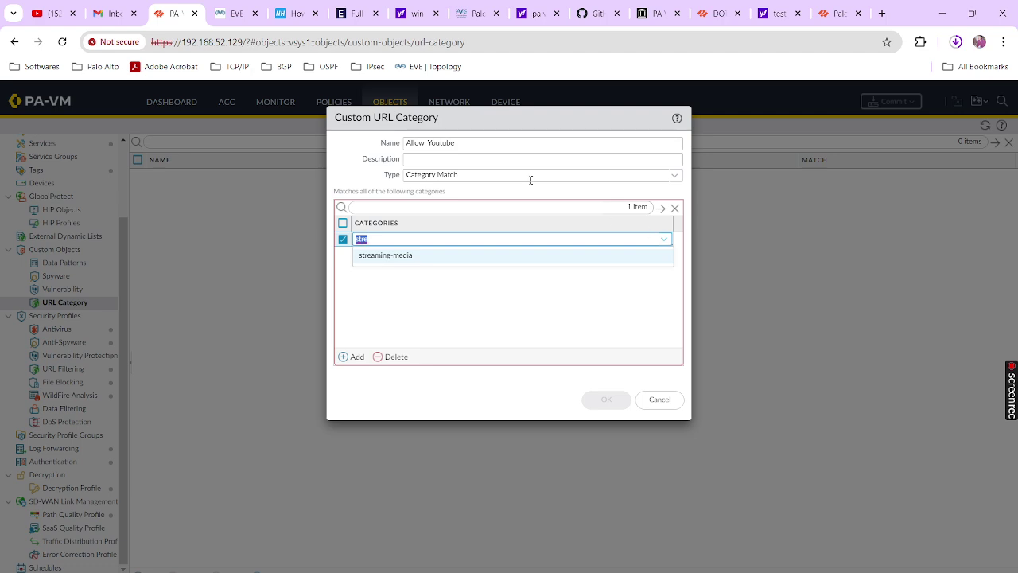
{"action": "left_click", "coordinate": [677, 176]}
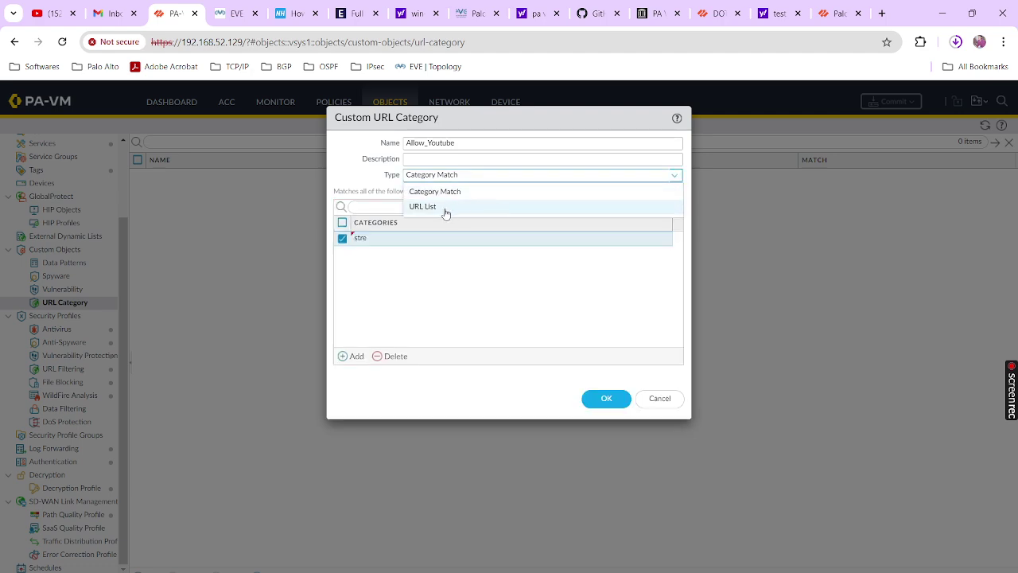
{"action": "left_click", "coordinate": [493, 207]}
{"action": "left_click", "coordinate": [354, 357]}
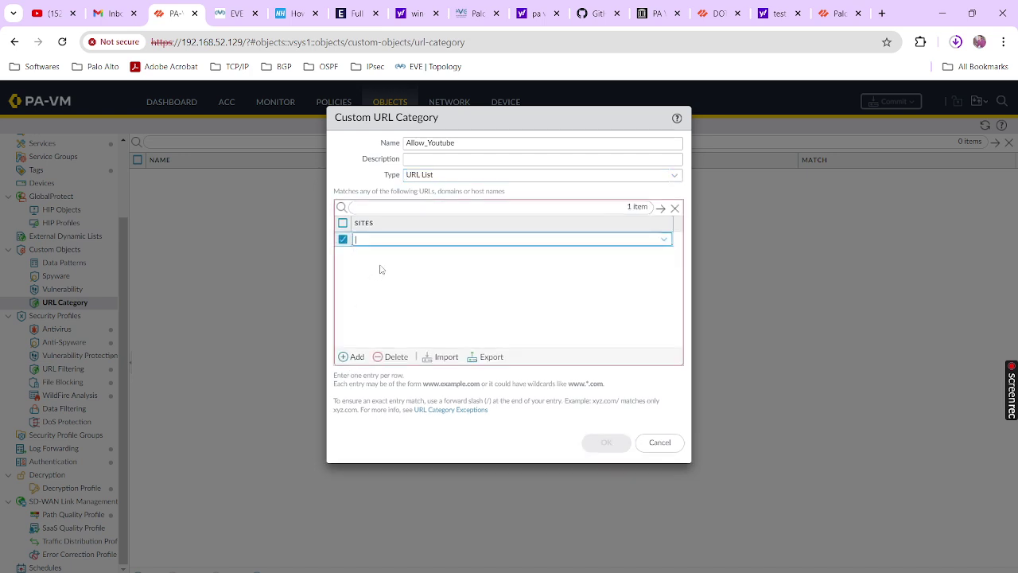
{"action": "type", "text": "www.youtube.com"}
{"action": "left_click", "coordinate": [501, 295]}
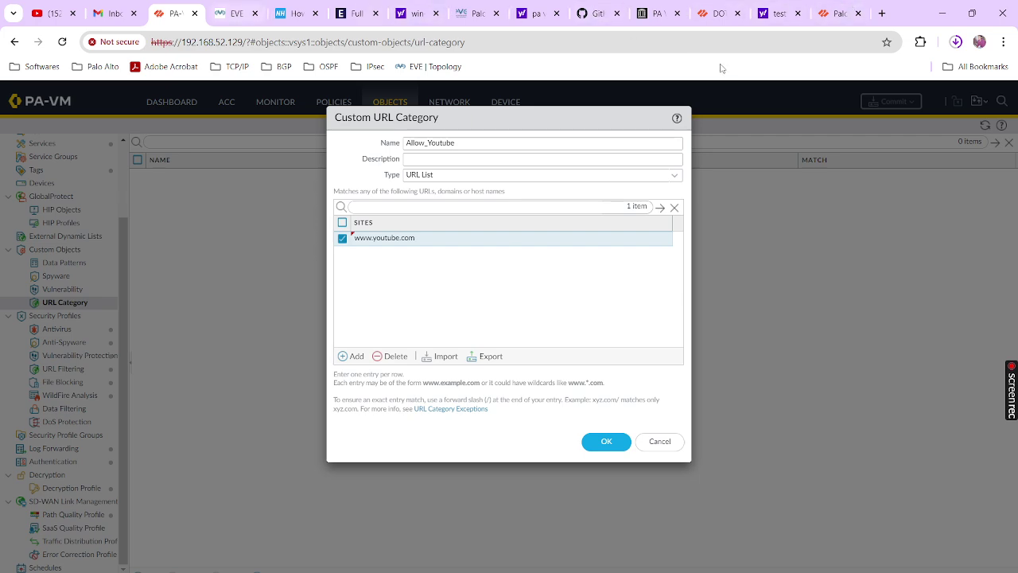
{"action": "left_click", "coordinate": [835, 13]}
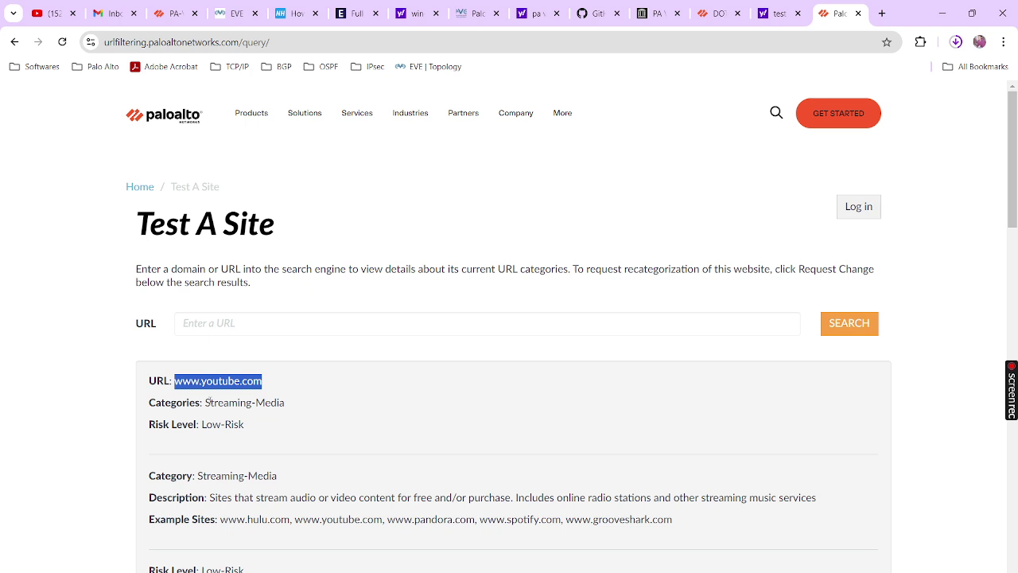
{"action": "left_click", "coordinate": [172, 13]}
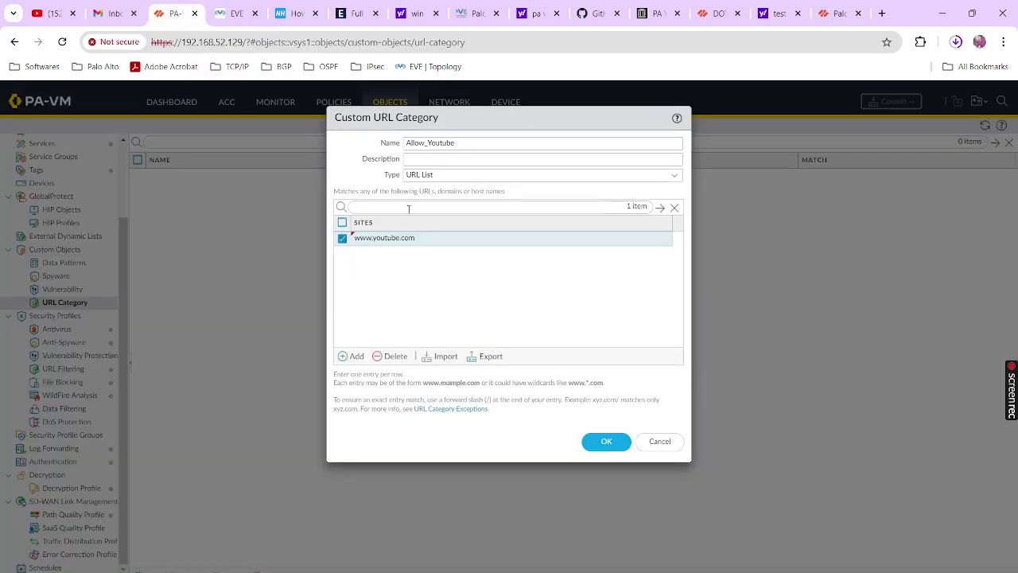
{"action": "left_click", "coordinate": [676, 177]}
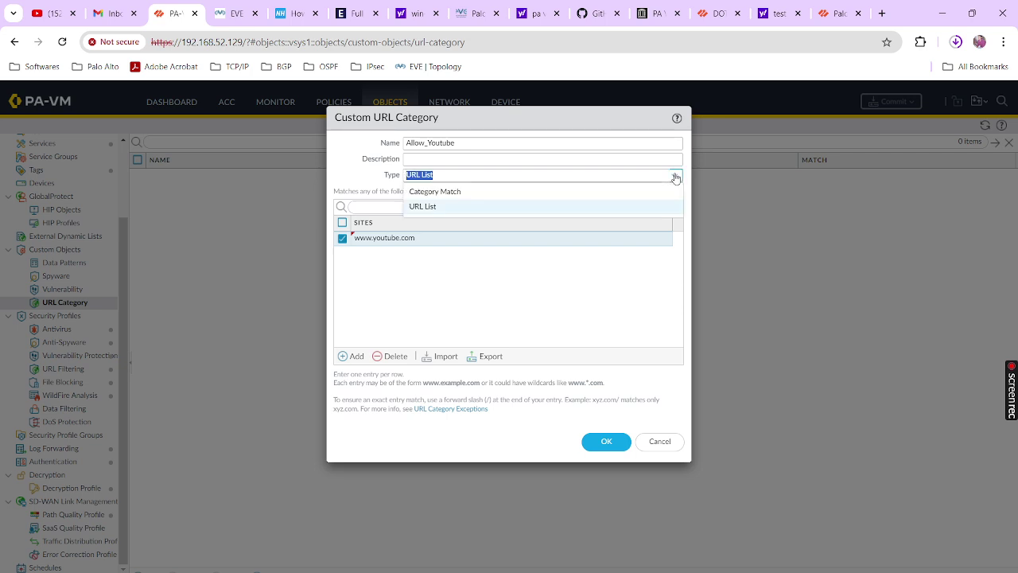
Step: Switch Allow_Youtube back to Category Match and change the stre entry to 'soc'
{"action": "left_click", "coordinate": [461, 192]}
{"action": "left_click", "coordinate": [369, 244]}
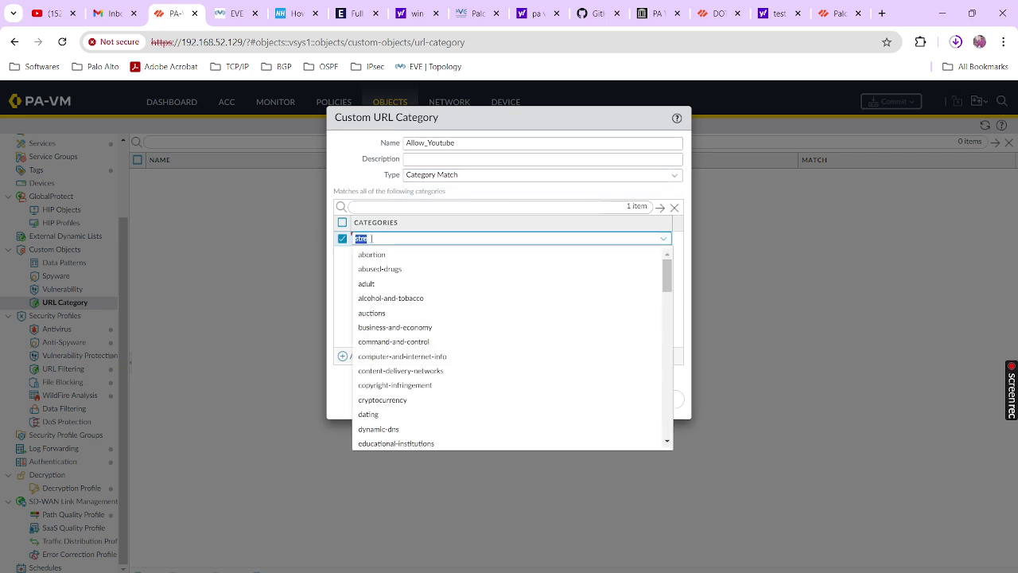
{"action": "key", "text": "BackSpace"}
{"action": "type", "text": "socia"}
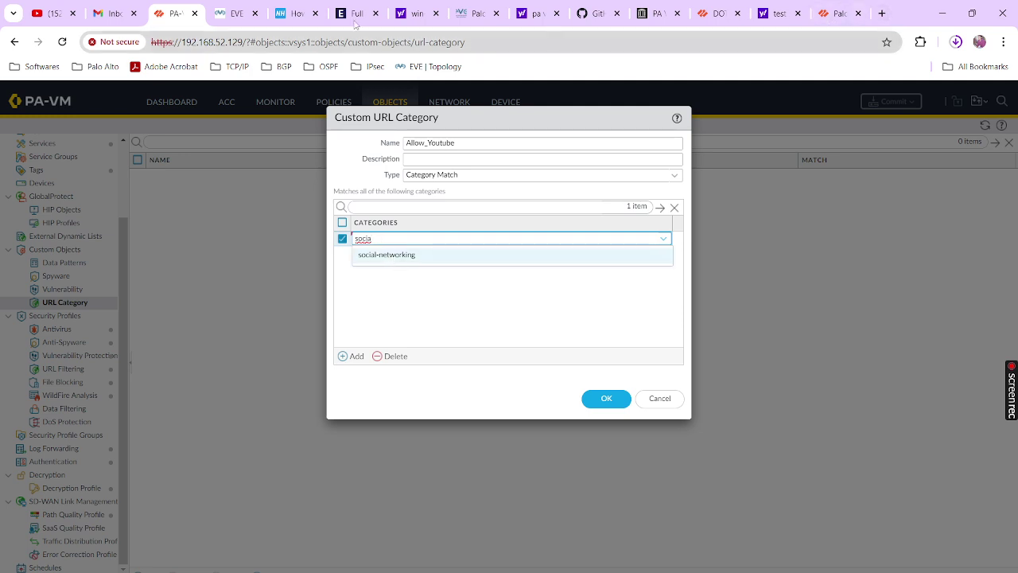
{"action": "left_click", "coordinate": [833, 14]}
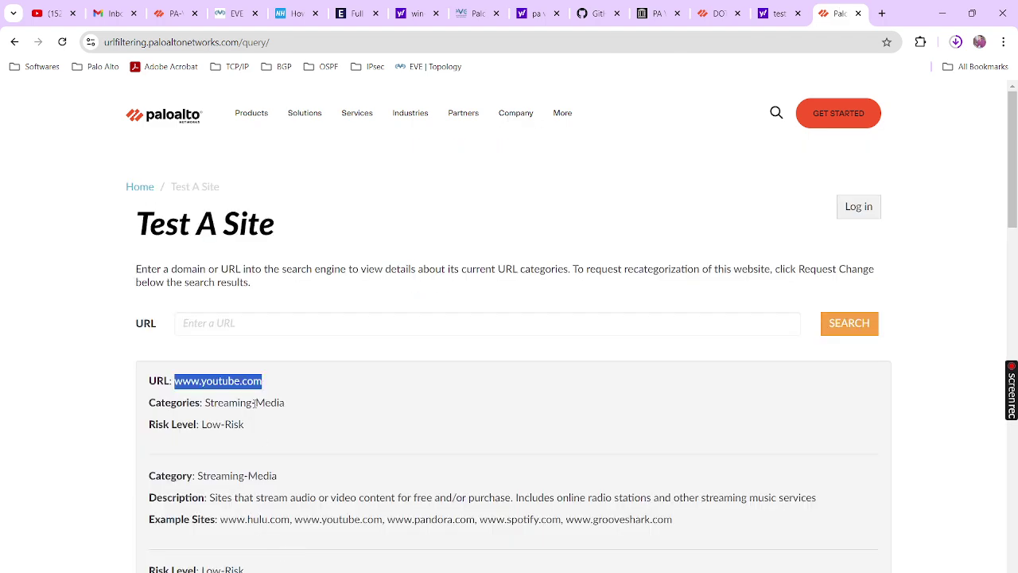
{"action": "left_click", "coordinate": [236, 322]}
{"action": "type", "text": "instagram"}
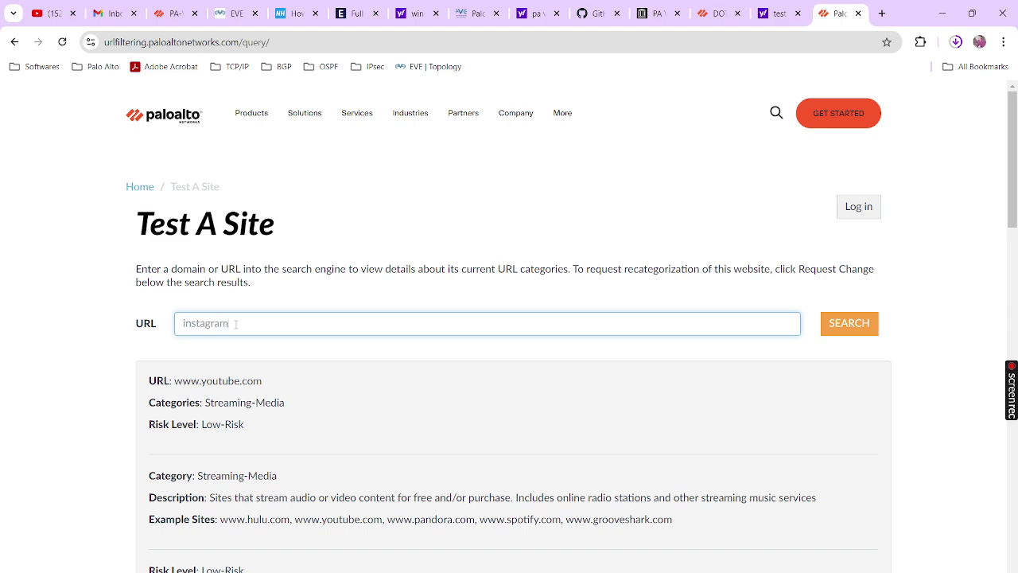
{"action": "left_click", "coordinate": [850, 324]}
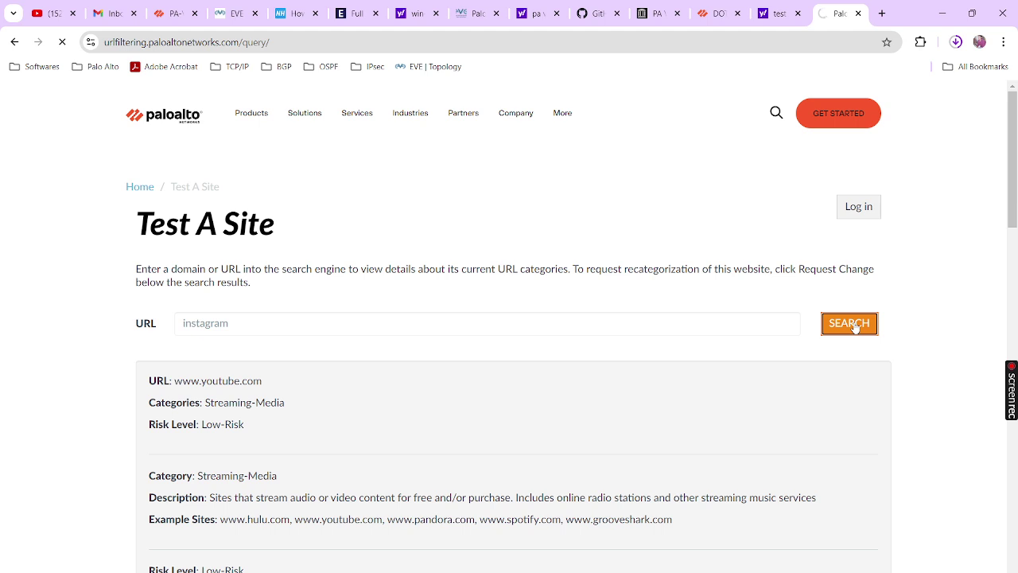
{"action": "left_click", "coordinate": [285, 321]}
{"action": "type", "text": ".com"}
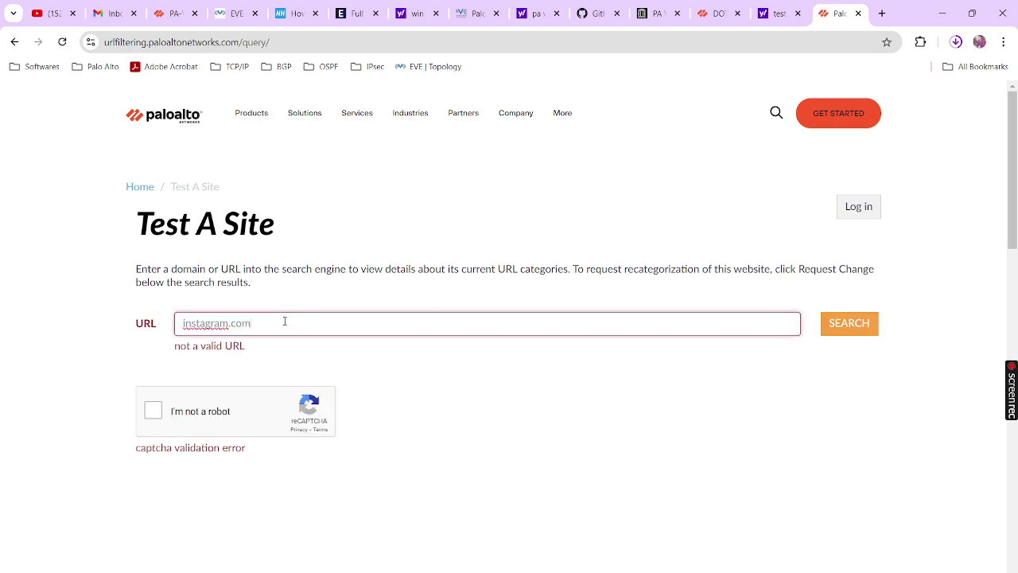
{"action": "key", "text": "Home"}
{"action": "type", "text": "www."}
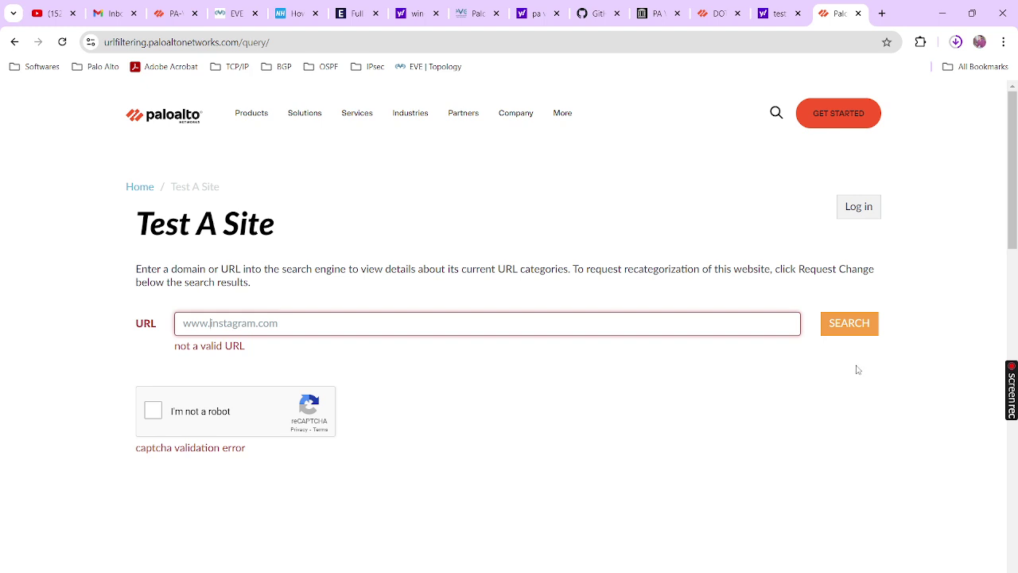
{"action": "left_click", "coordinate": [856, 326]}
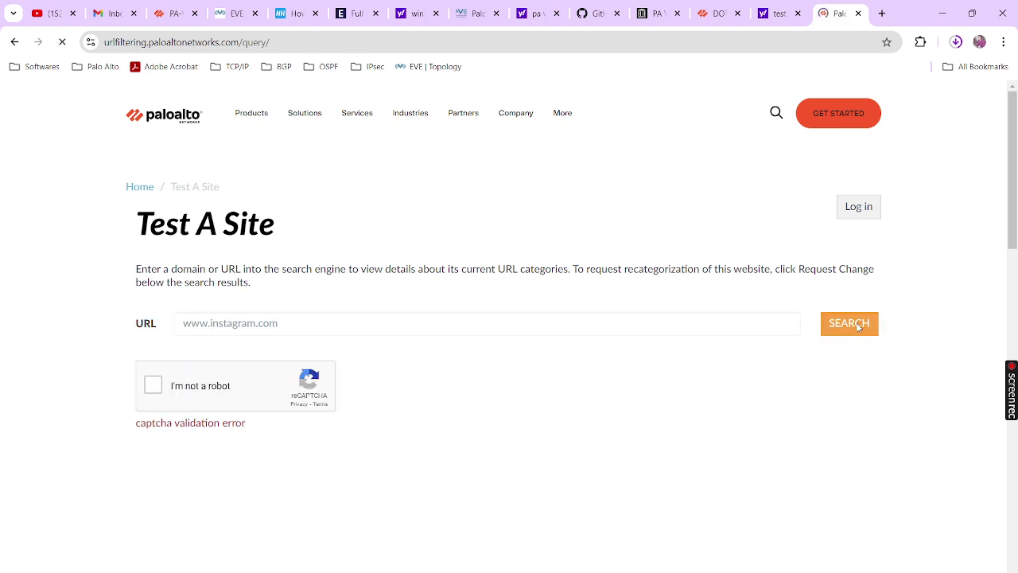
{"action": "left_click", "coordinate": [152, 389]}
{"action": "left_click", "coordinate": [856, 327]}
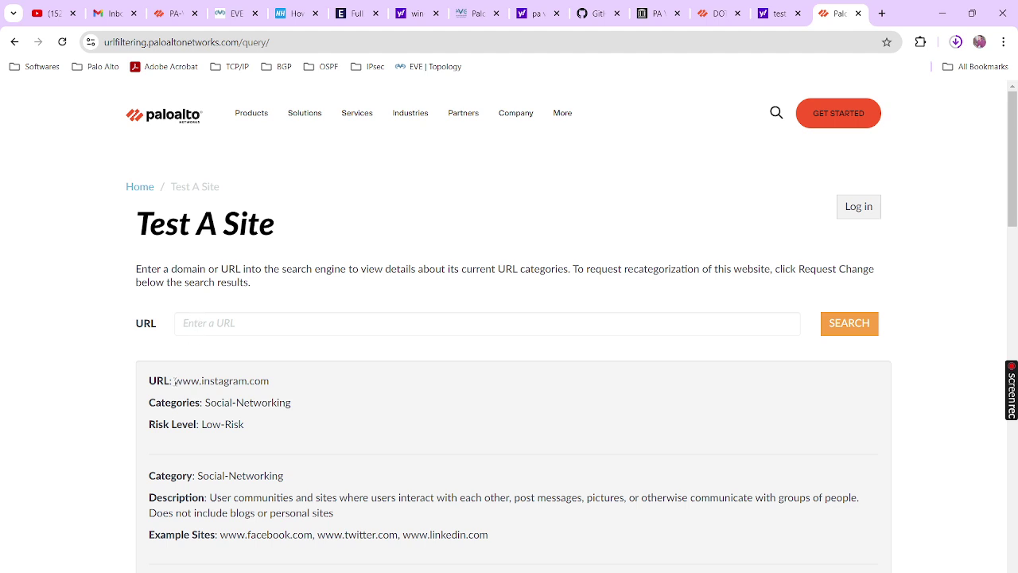
{"action": "left_click_drag", "start_coordinate": [175, 381], "coordinate": [275, 381]}
{"action": "left_click_drag", "start_coordinate": [208, 403], "coordinate": [304, 406]}
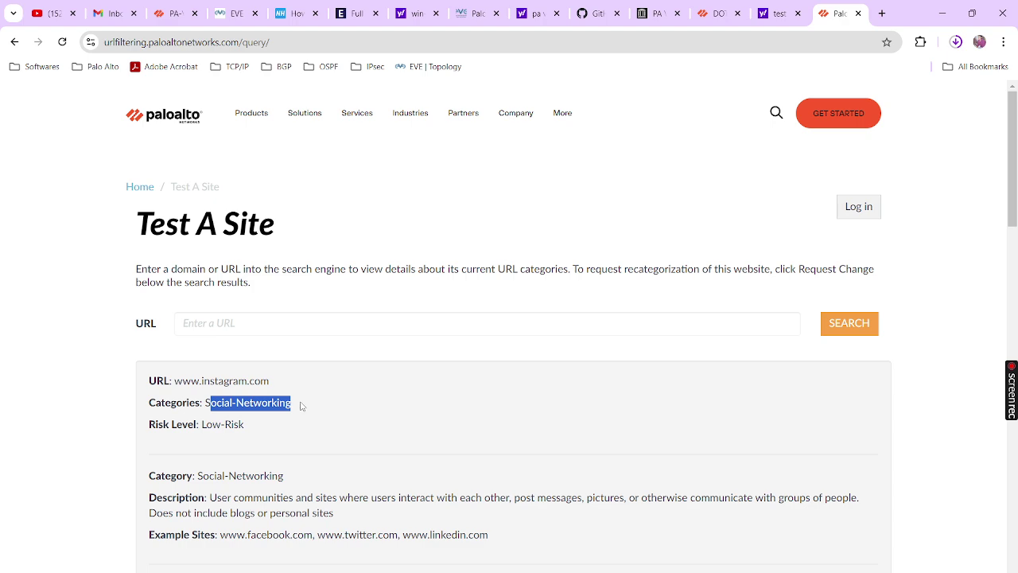
{"action": "left_click", "coordinate": [302, 406]}
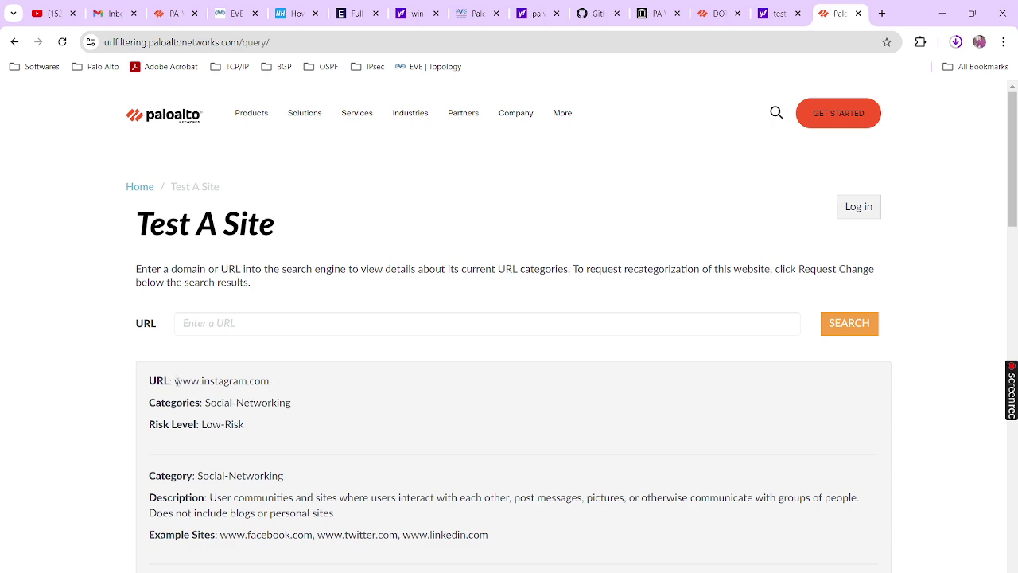
{"action": "left_click_drag", "start_coordinate": [175, 381], "coordinate": [277, 382]}
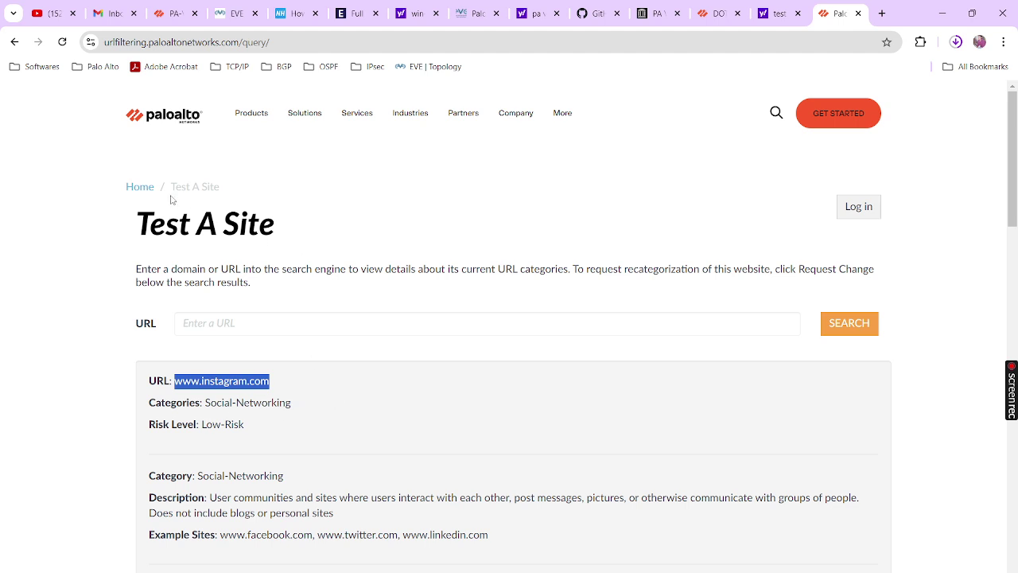
{"action": "left_click", "coordinate": [171, 14]}
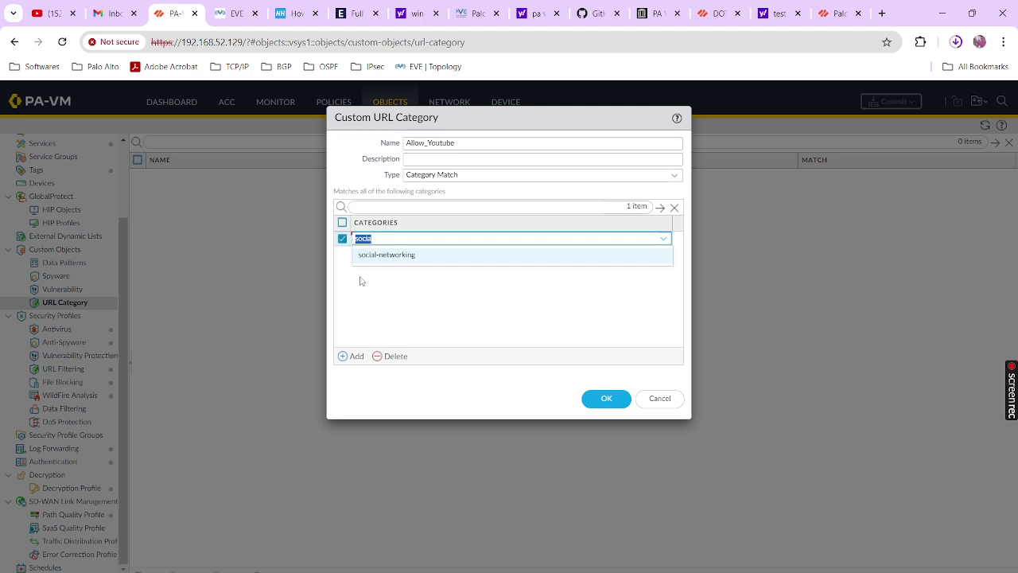
Step: Pick social-networking, cancel the Allow_Youtube dialog, and start a fresh category past the trailing-slash notice
{"action": "left_click", "coordinate": [400, 255]}
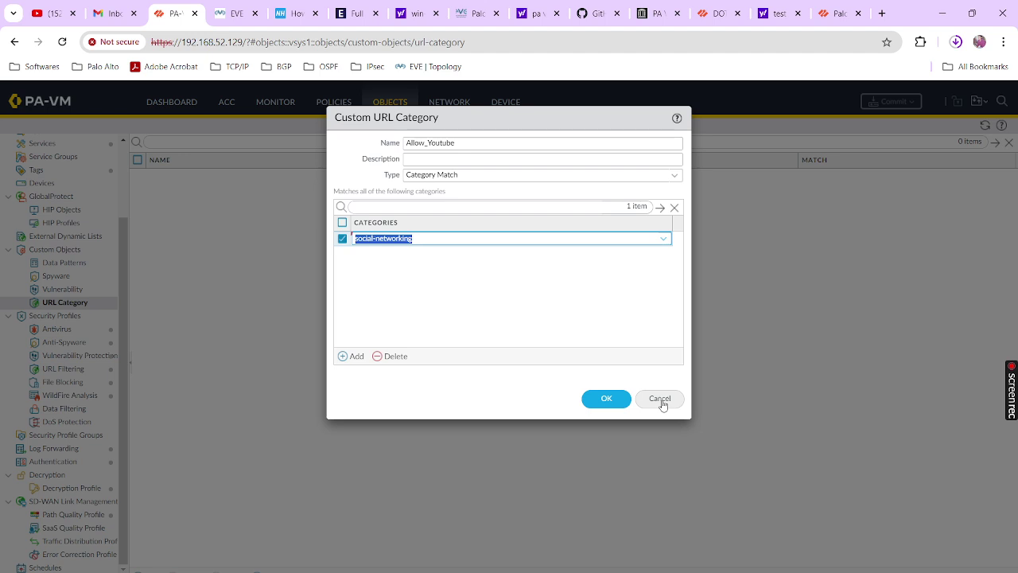
{"action": "left_click", "coordinate": [660, 399]}
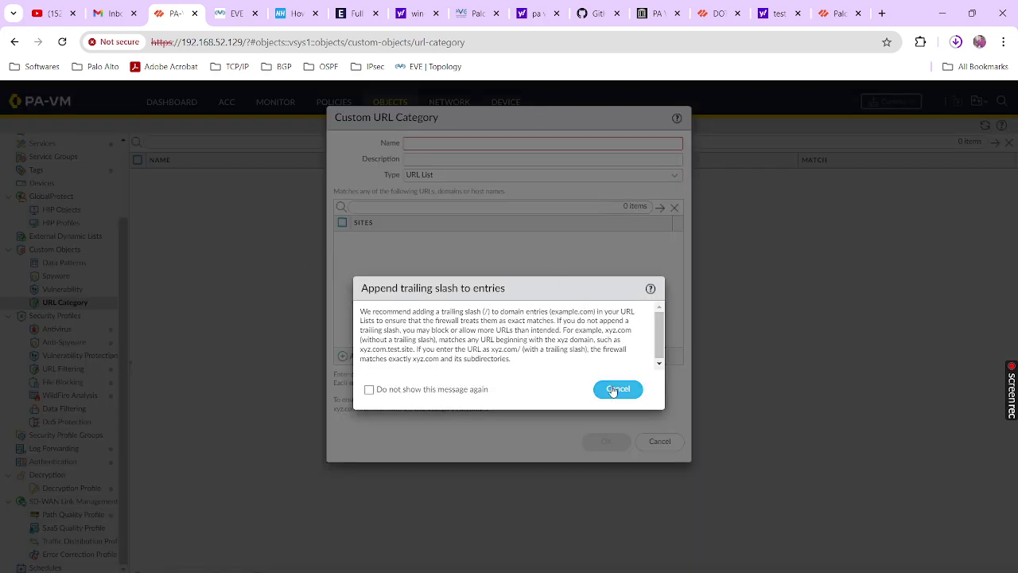
{"action": "left_click", "coordinate": [613, 389]}
Step: Enter 'Allow You' as the new category name, then switch to the other Chrome window
{"action": "left_click", "coordinate": [425, 144]}
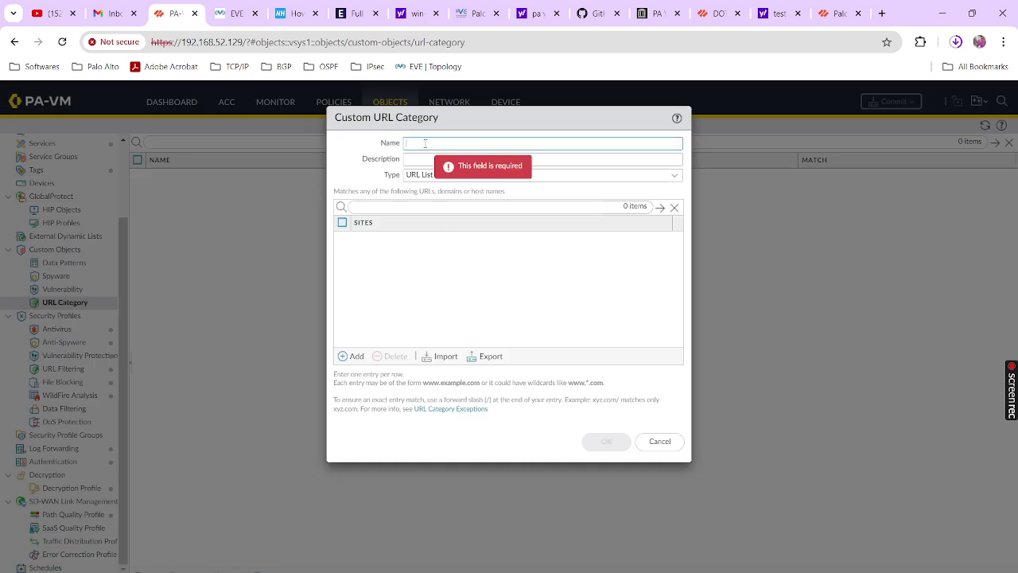
{"action": "type", "text": "All"}
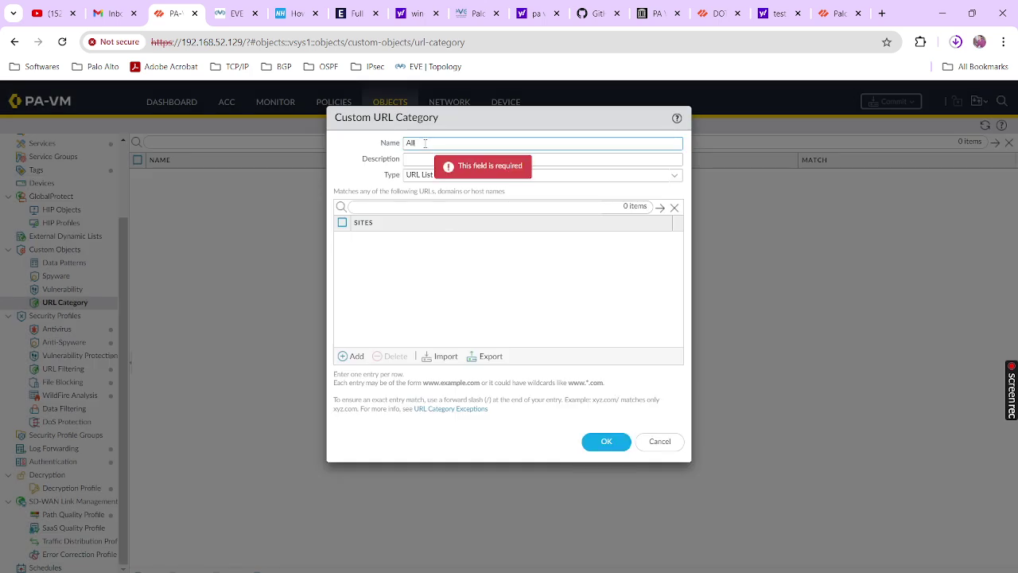
{"action": "type", "text": "ow You"}
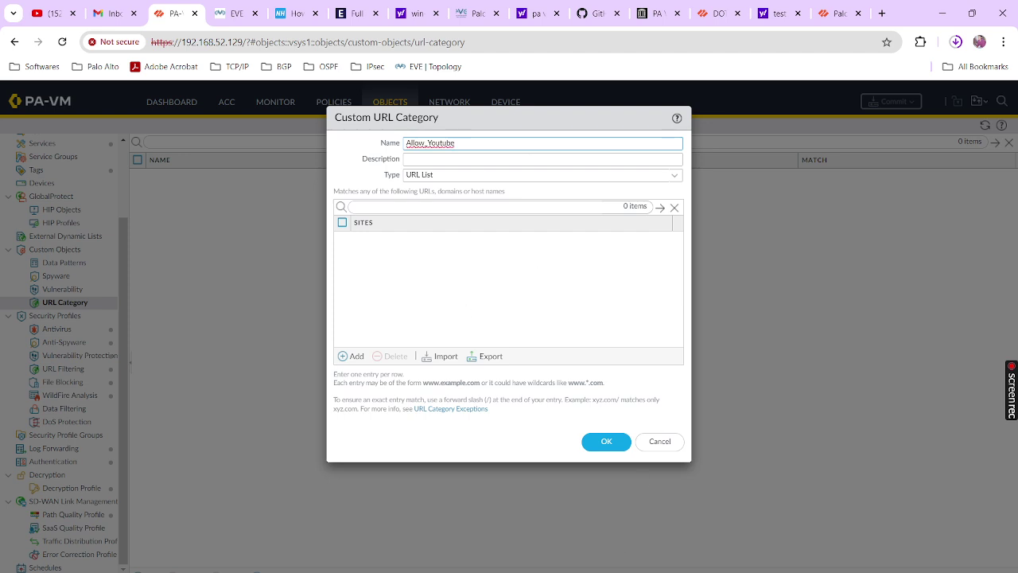
{"action": "mouse_move", "coordinate": [602, 569]}
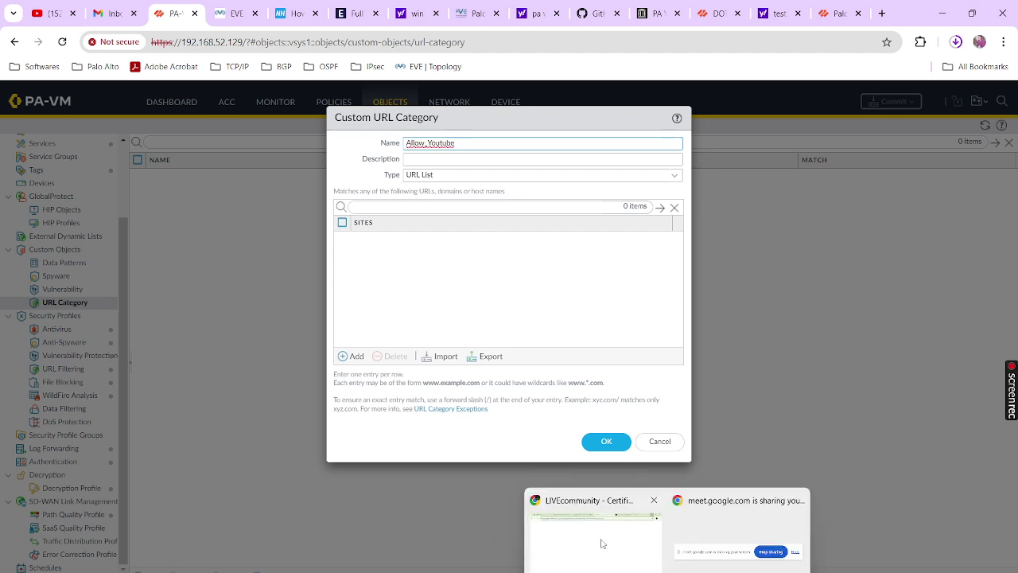
{"action": "left_click", "coordinate": [603, 542]}
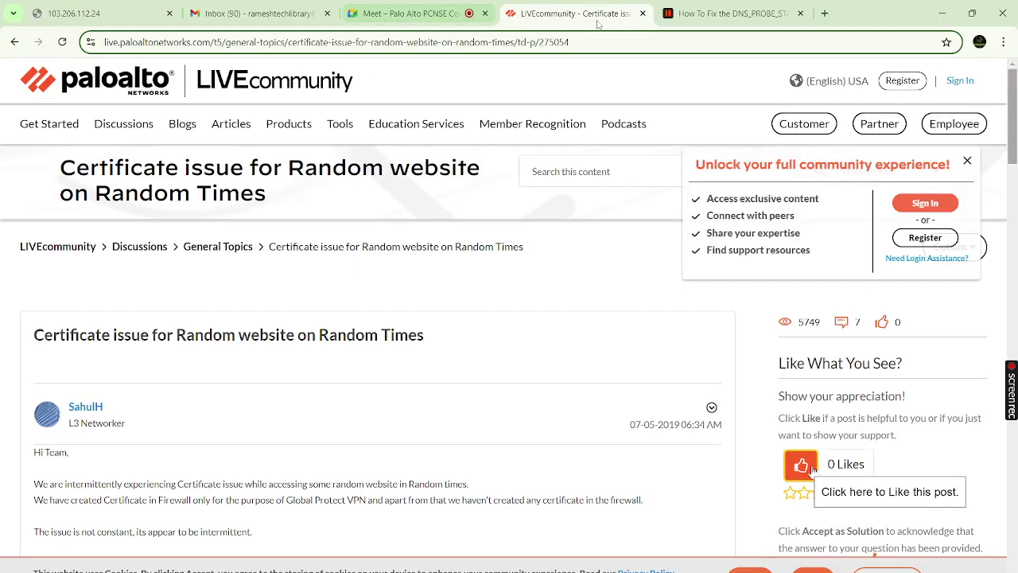
Step: Close the LIVEcommunity and DNS troubleshooting tabs and minimise the Meet window
{"action": "left_click", "coordinate": [644, 14]}
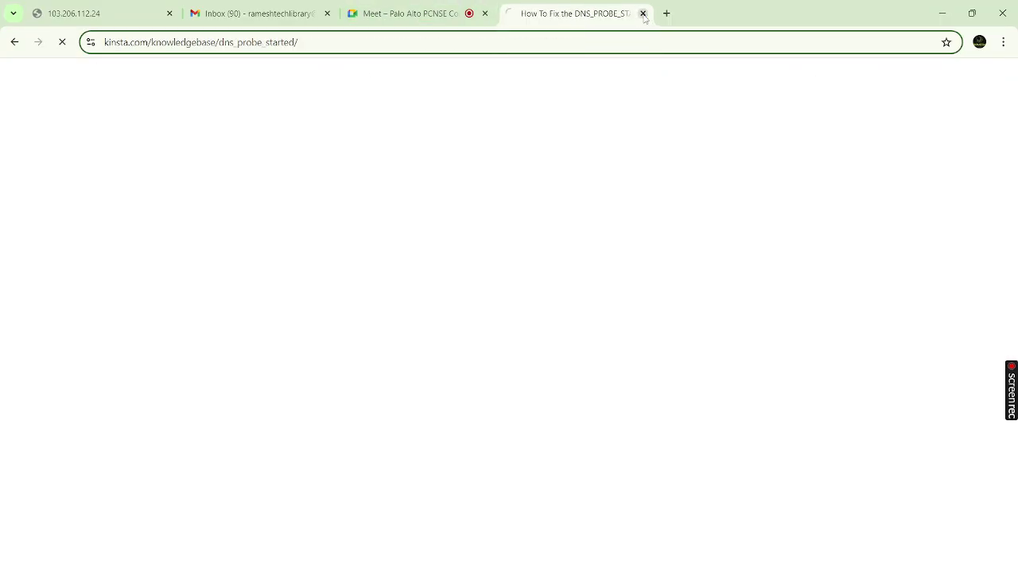
{"action": "left_click", "coordinate": [644, 14]}
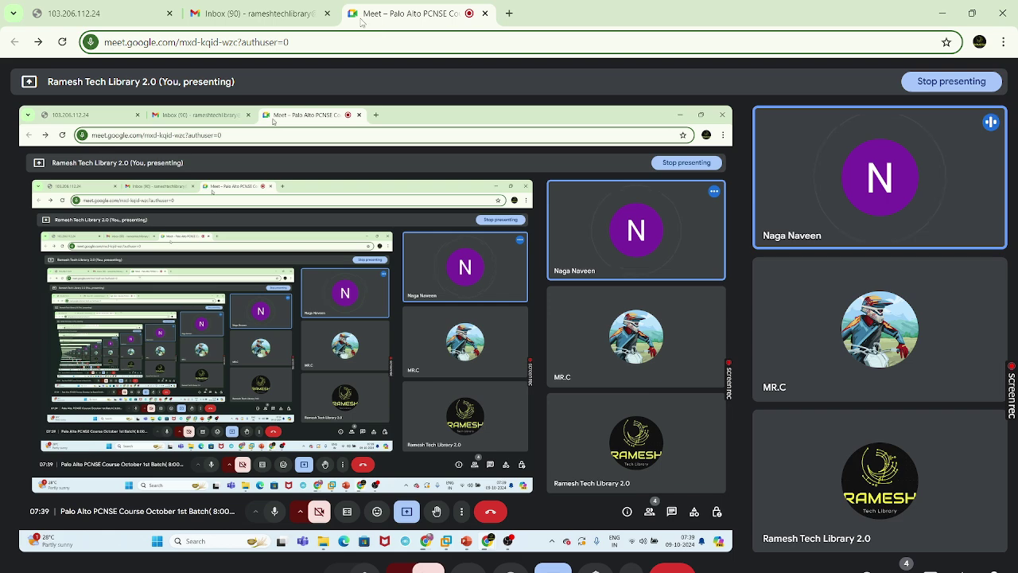
{"action": "left_click", "coordinate": [952, 13]}
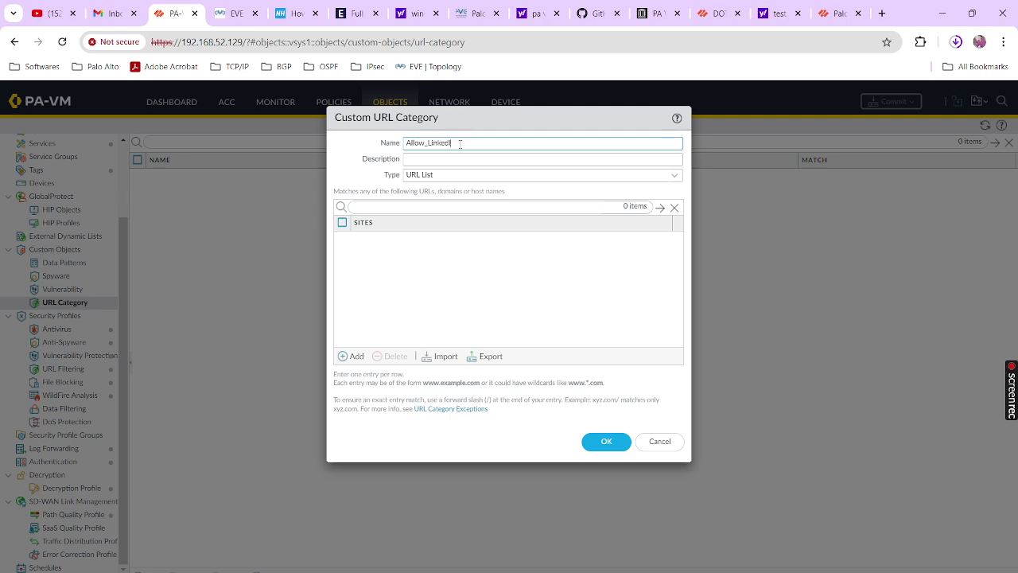
{"action": "left_click", "coordinate": [352, 356]}
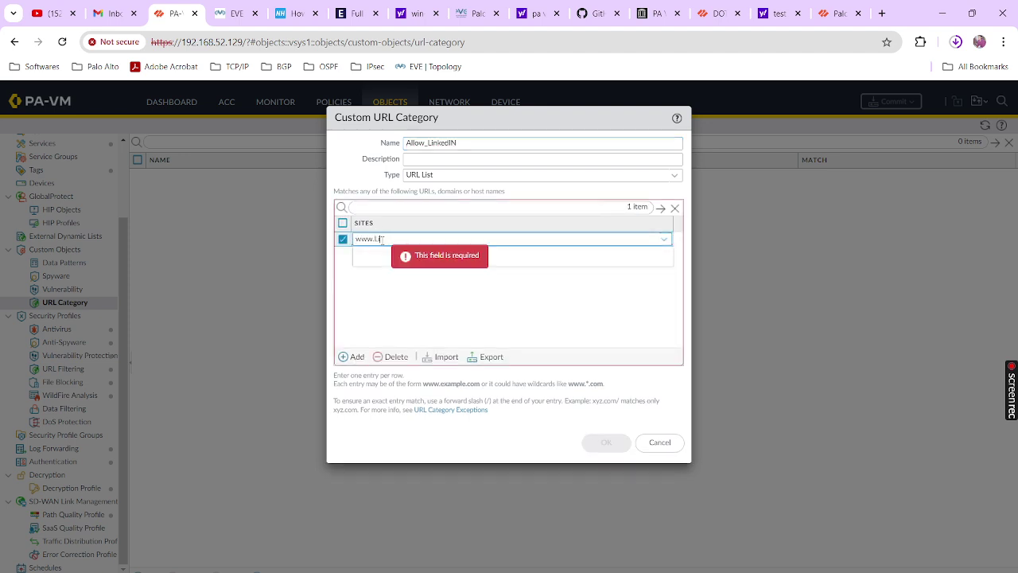
{"action": "type", "text": "LinkedIn.com"}
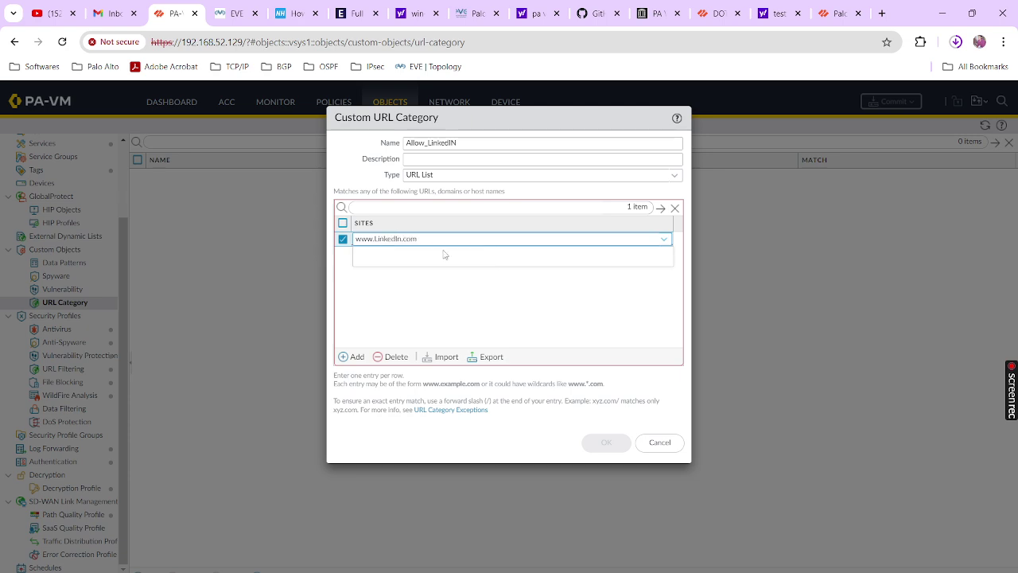
{"action": "left_click", "coordinate": [454, 274]}
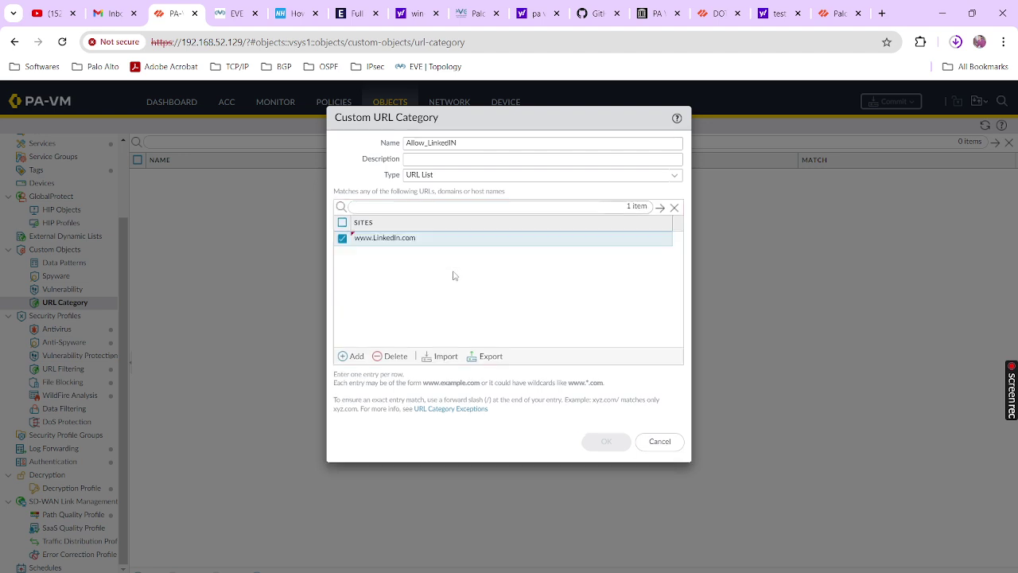
{"action": "left_click", "coordinate": [609, 442]}
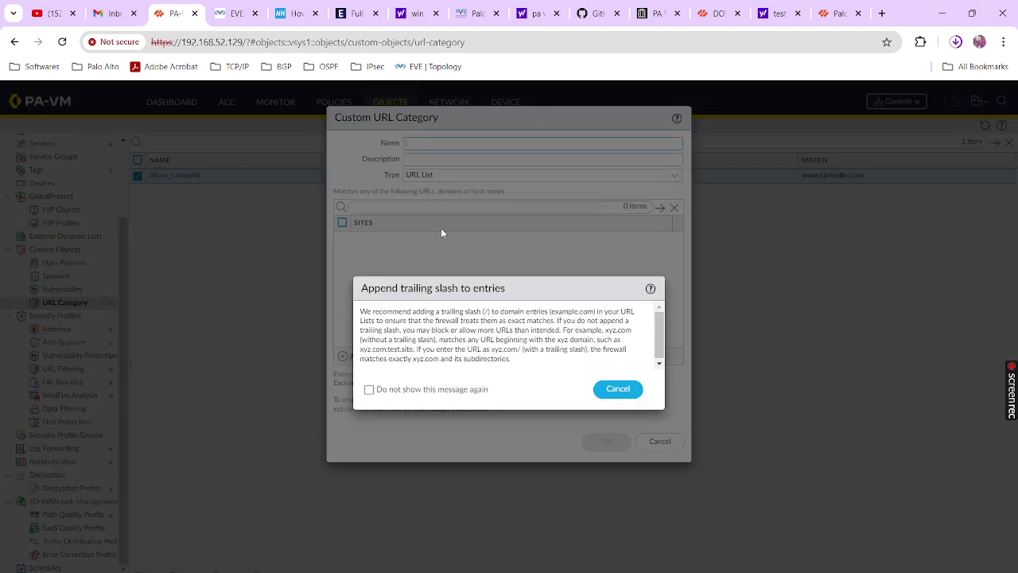
Step: Create custom URL category Deny_All of type Category Match covering social-networking
{"action": "left_click", "coordinate": [616, 389]}
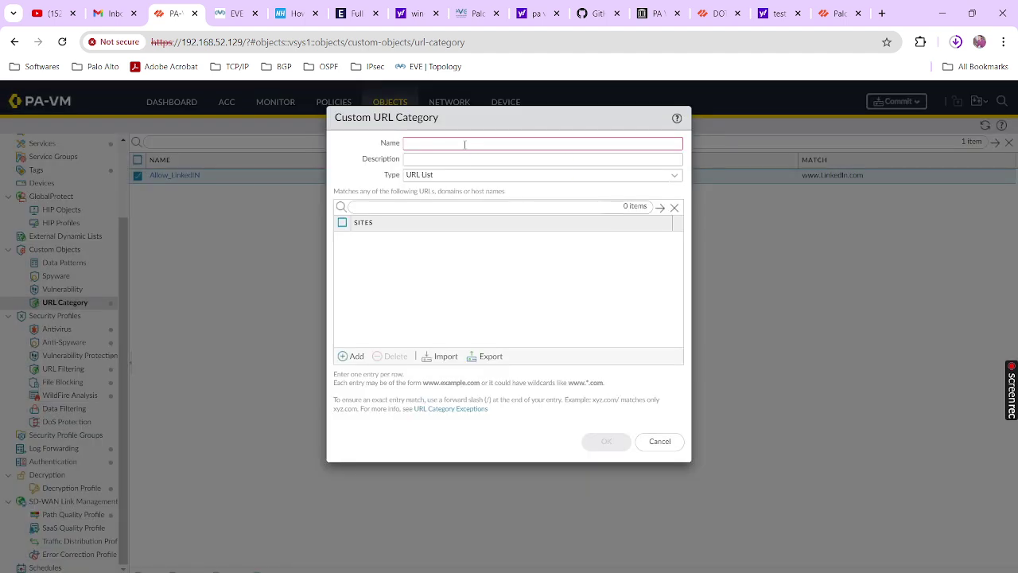
{"action": "left_click", "coordinate": [465, 144]}
{"action": "type", "text": "Deny_All"}
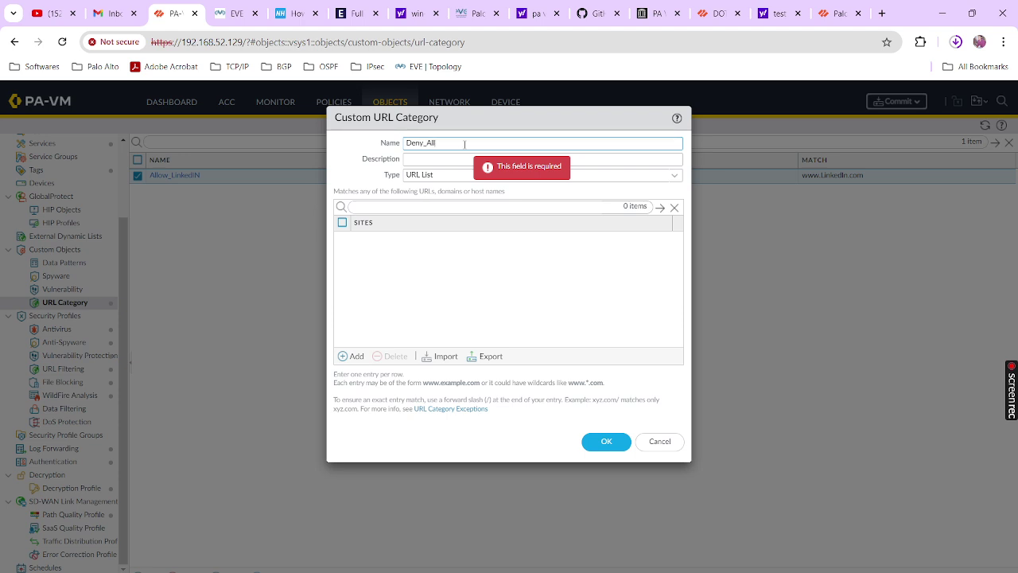
{"action": "left_click", "coordinate": [674, 175]}
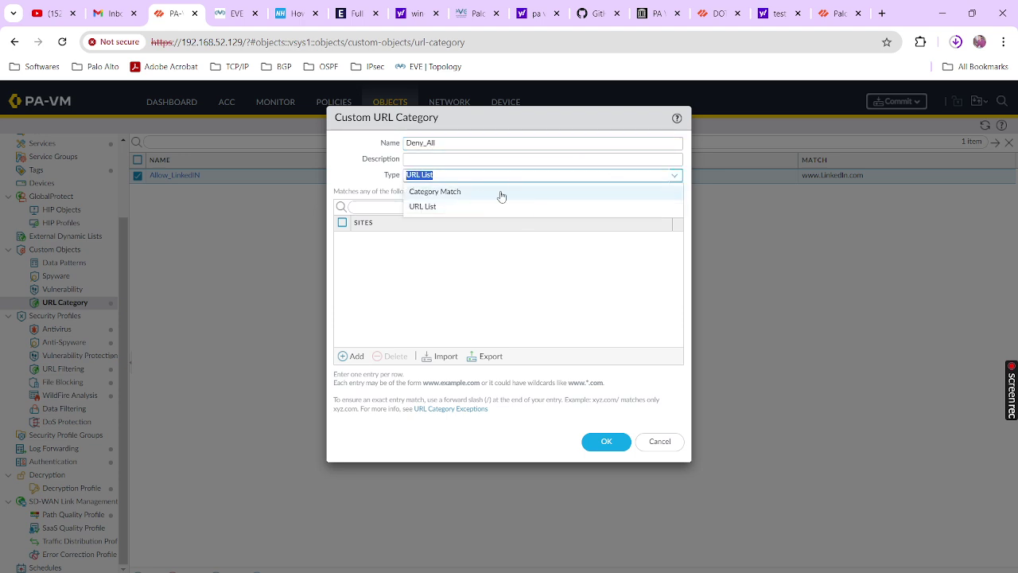
{"action": "left_click", "coordinate": [469, 193]}
{"action": "left_click", "coordinate": [355, 357]}
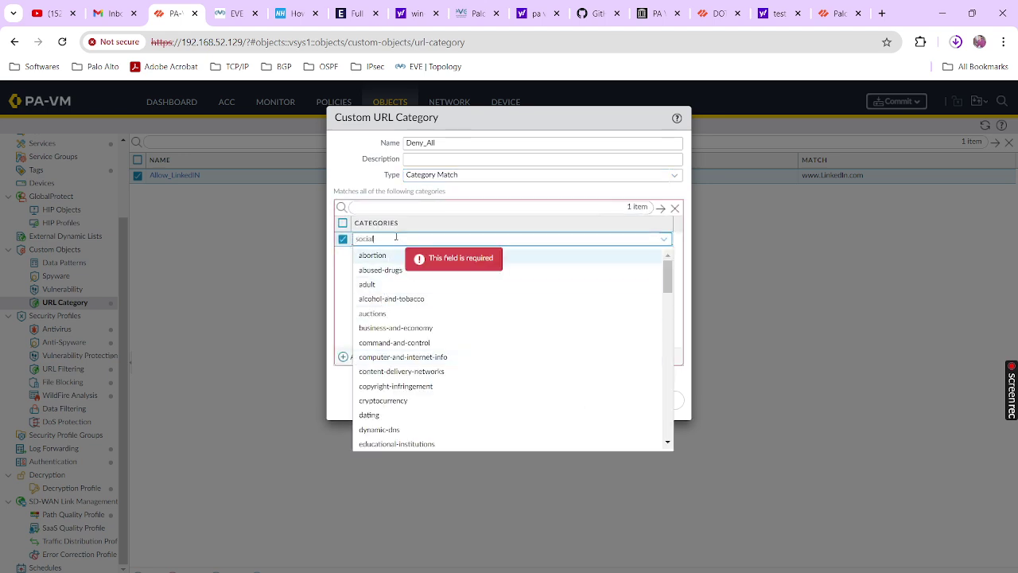
{"action": "type", "text": "social"}
{"action": "left_click", "coordinate": [387, 263]}
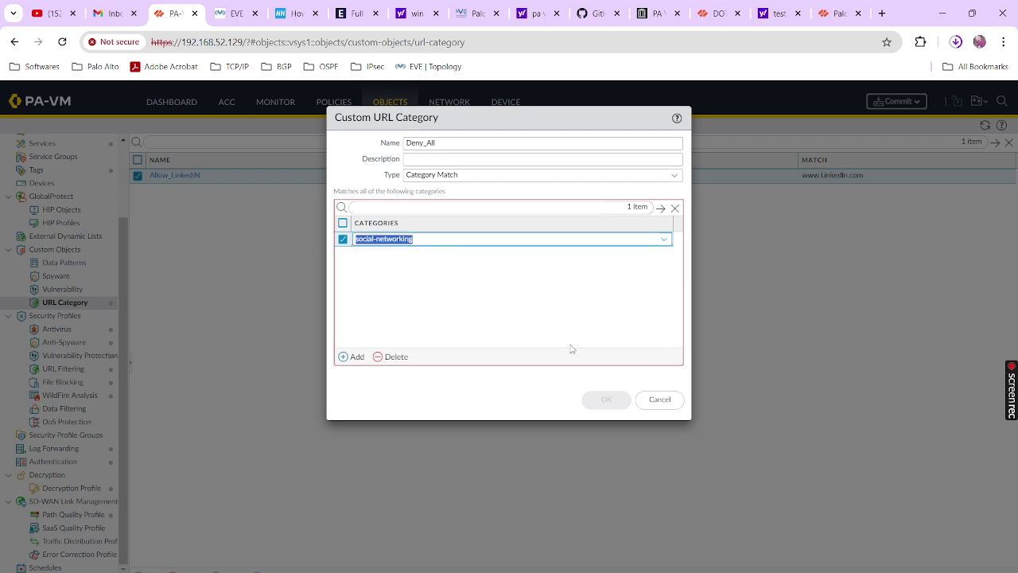
{"action": "left_click", "coordinate": [529, 301]}
{"action": "left_click", "coordinate": [607, 403]}
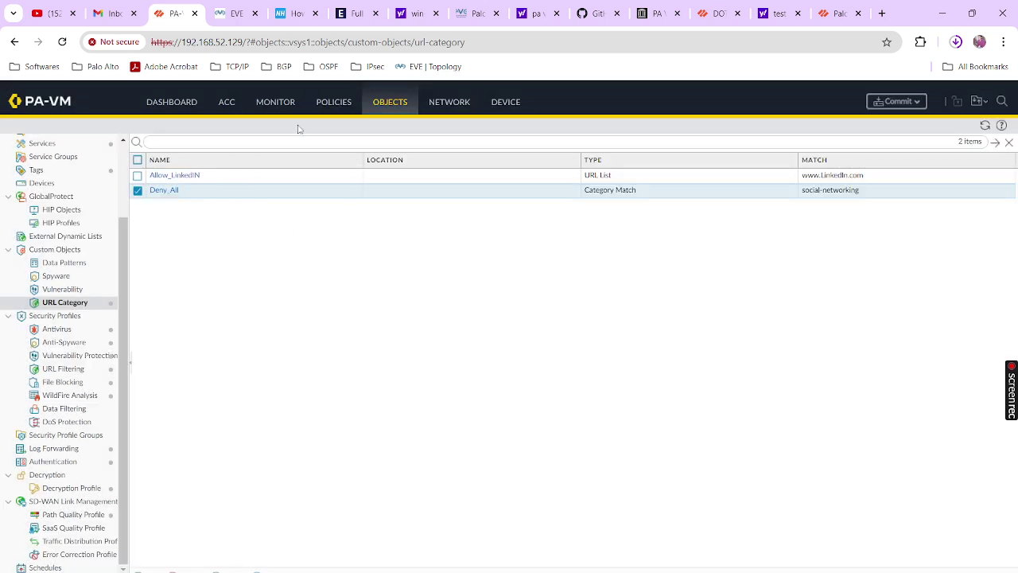
Step: Switch to the Policies > Security rulebase and open the Test rule for editing
{"action": "left_click", "coordinate": [335, 104]}
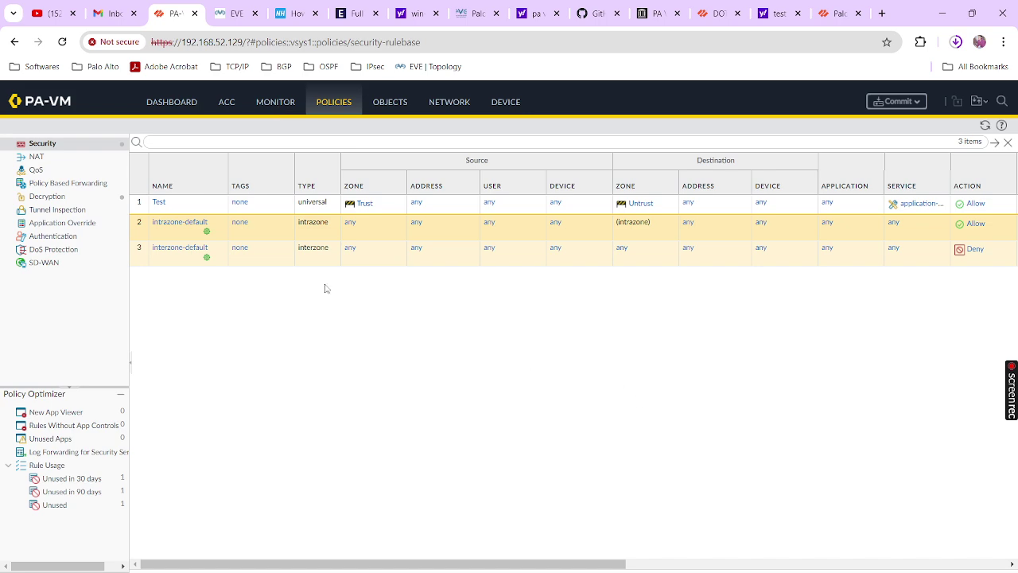
{"action": "left_click", "coordinate": [399, 104]}
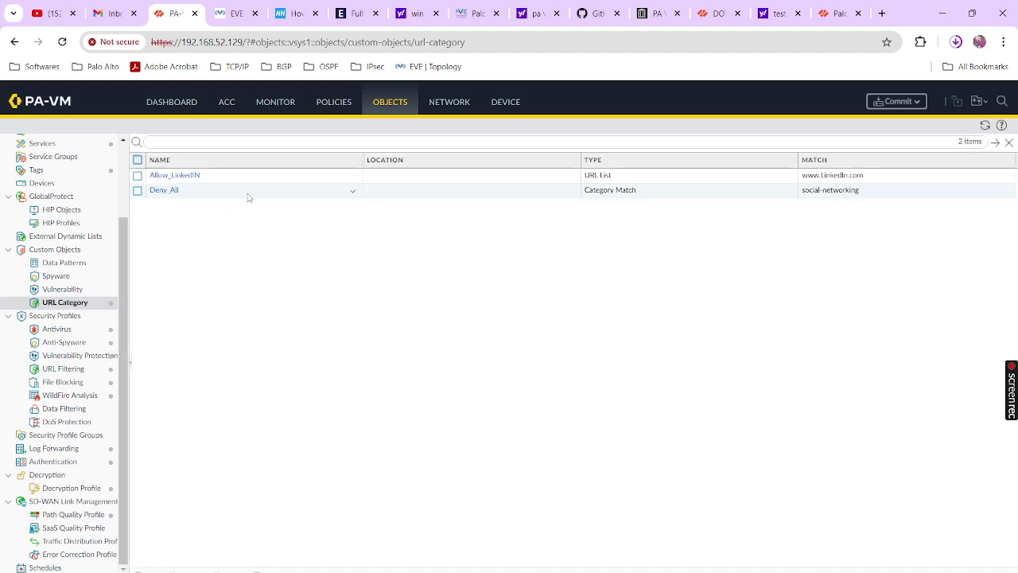
{"action": "left_click", "coordinate": [334, 108]}
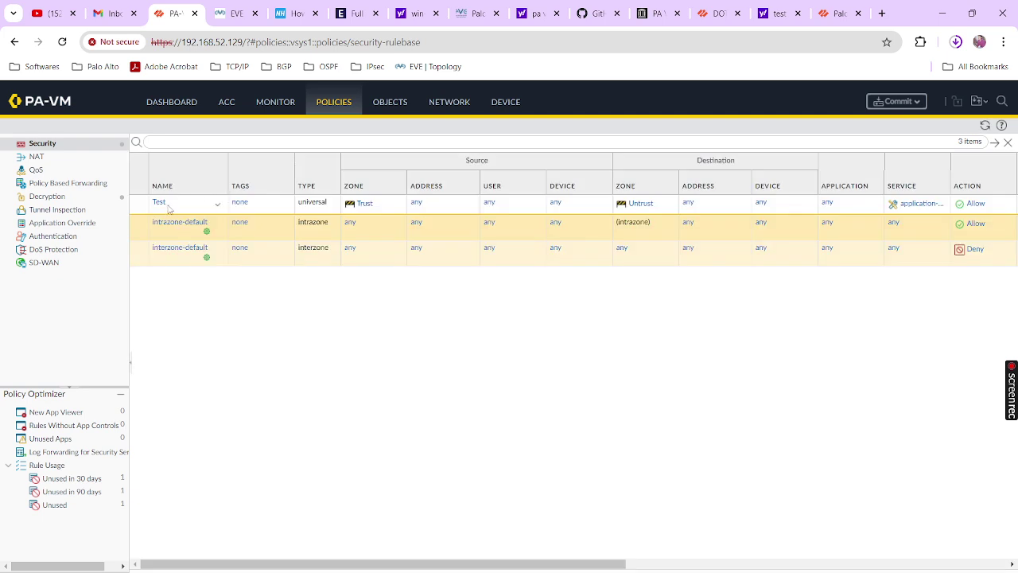
{"action": "left_click", "coordinate": [159, 205]}
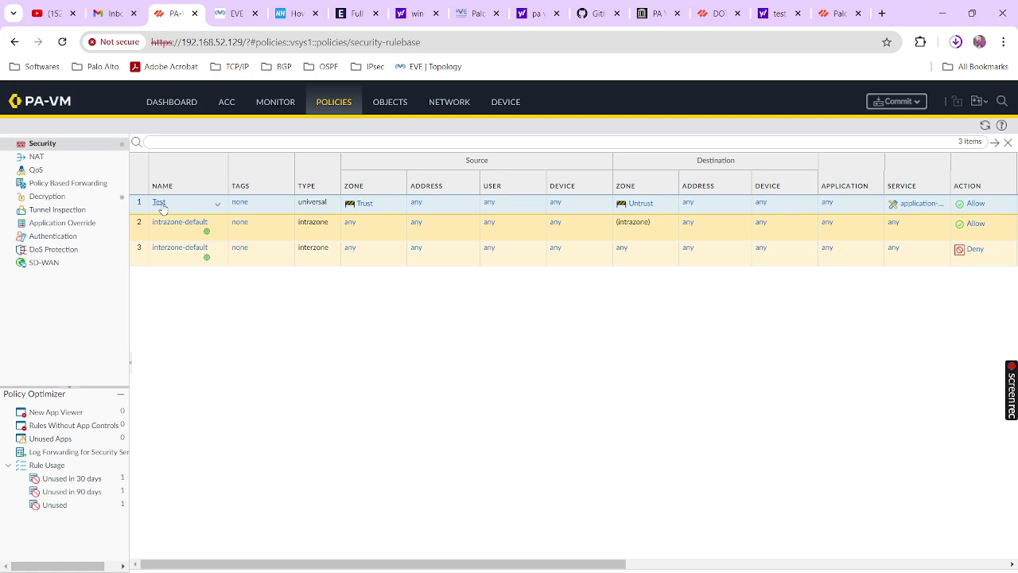
{"action": "left_click", "coordinate": [161, 206]}
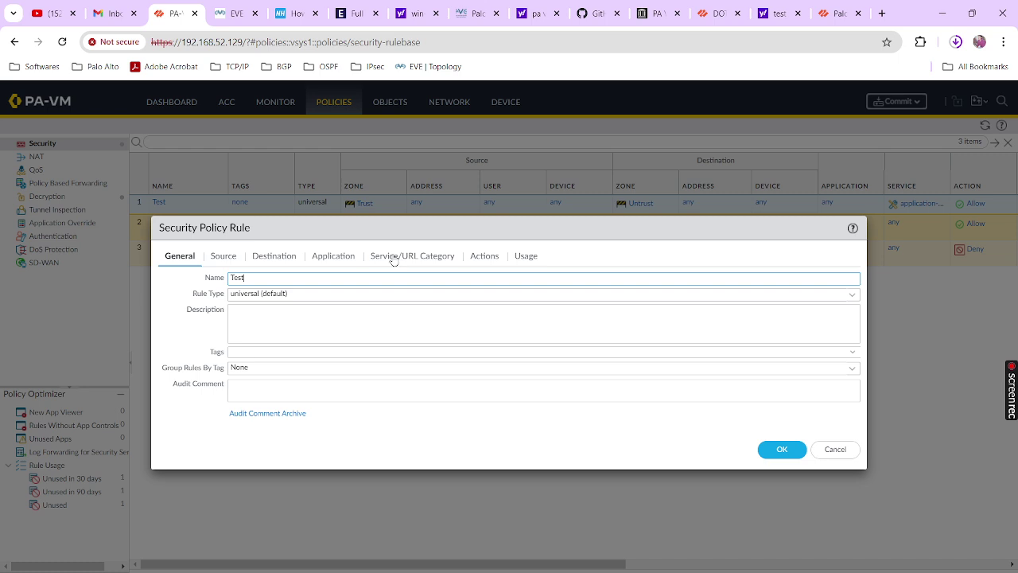
Step: Add Allow_LinkedIN as the Test rule's URL category, check its actions, and save
{"action": "left_click", "coordinate": [393, 257]}
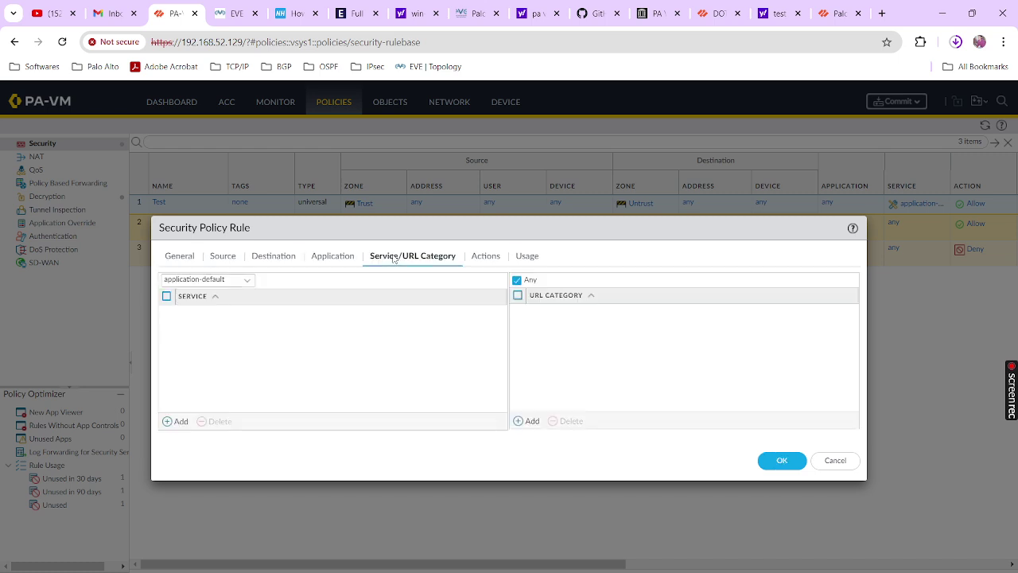
{"action": "left_click", "coordinate": [530, 423]}
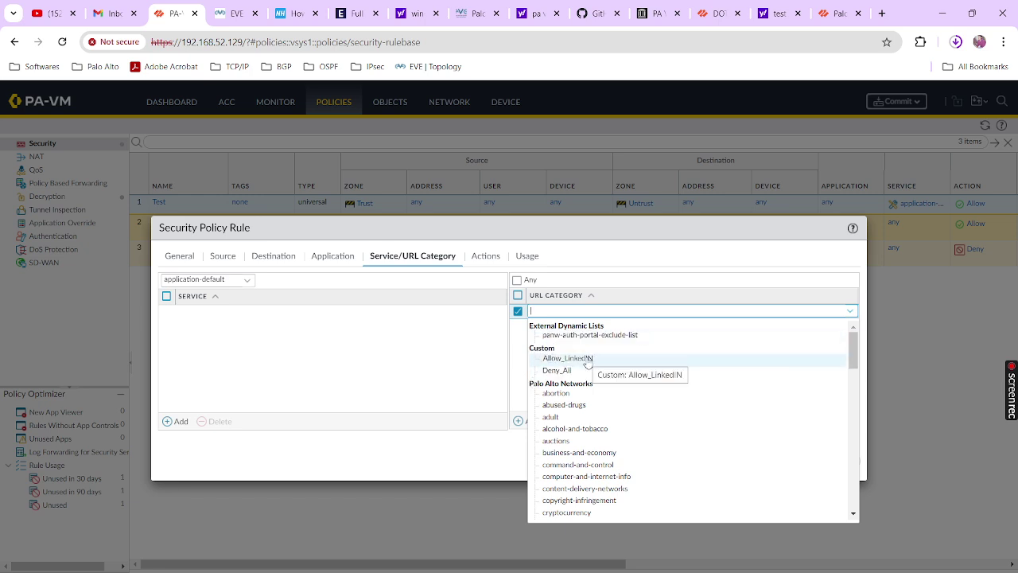
{"action": "left_click", "coordinate": [582, 359]}
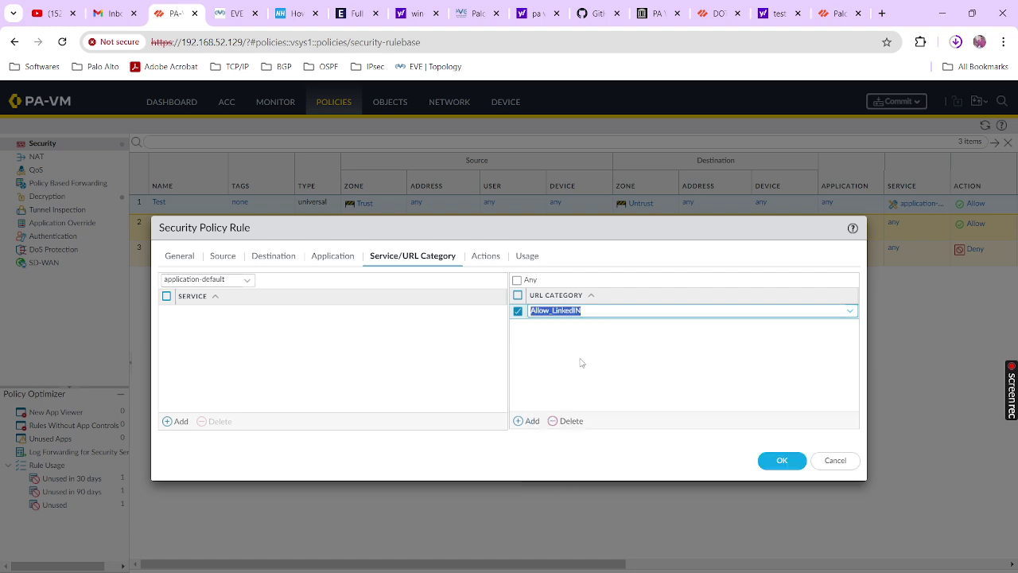
{"action": "left_click", "coordinate": [560, 348]}
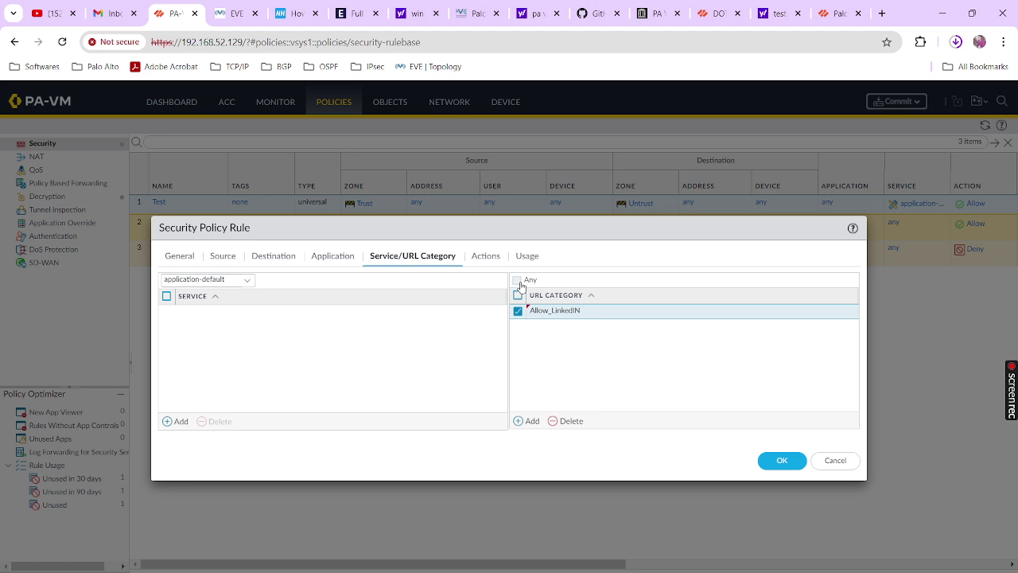
{"action": "left_click", "coordinate": [487, 255]}
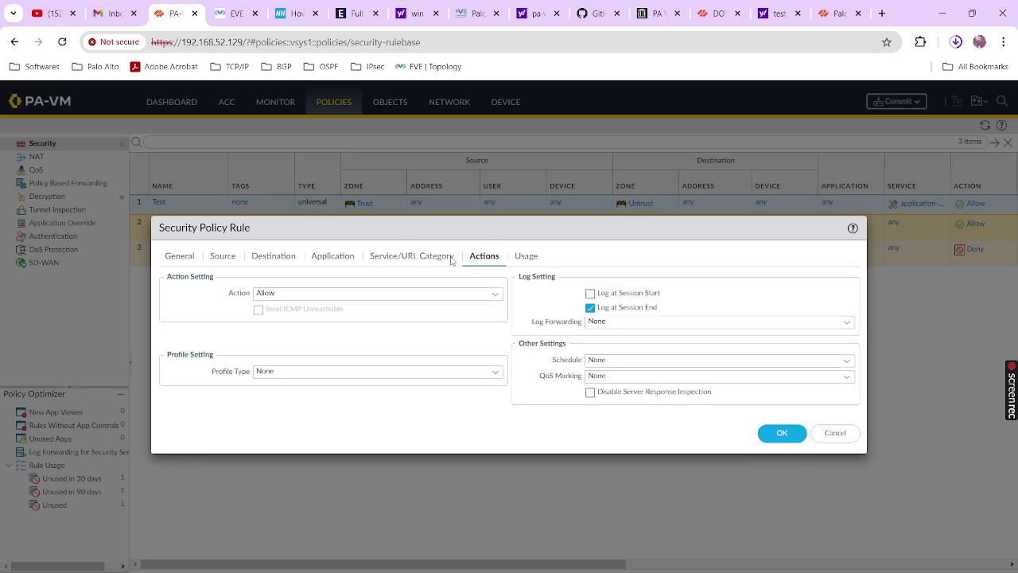
{"action": "left_click", "coordinate": [782, 434]}
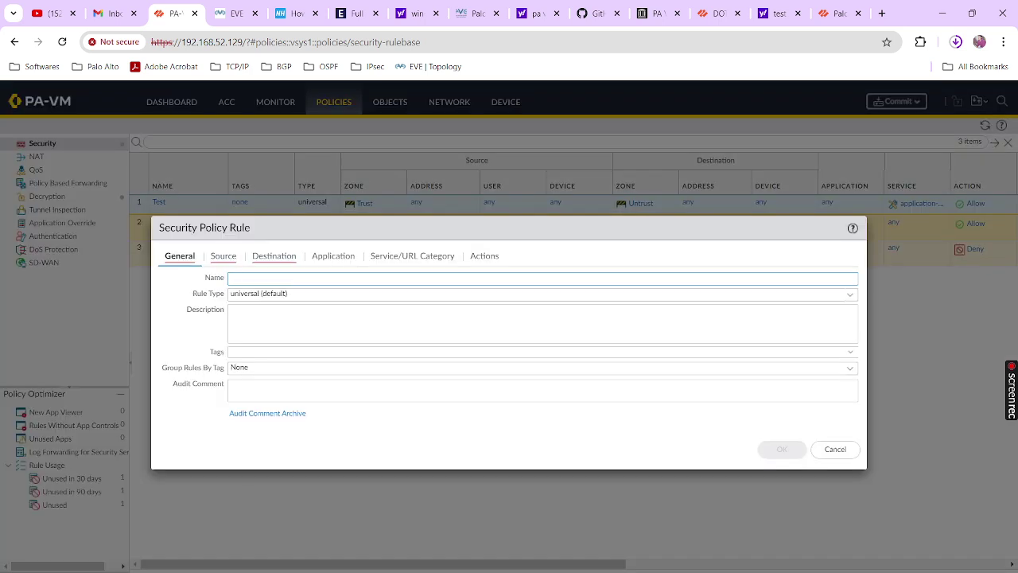
Step: Name the new rule Deny_All with source zone Trust and destination zone Untrust
{"action": "type", "text": "Den"}
{"action": "left_click", "coordinate": [230, 261]}
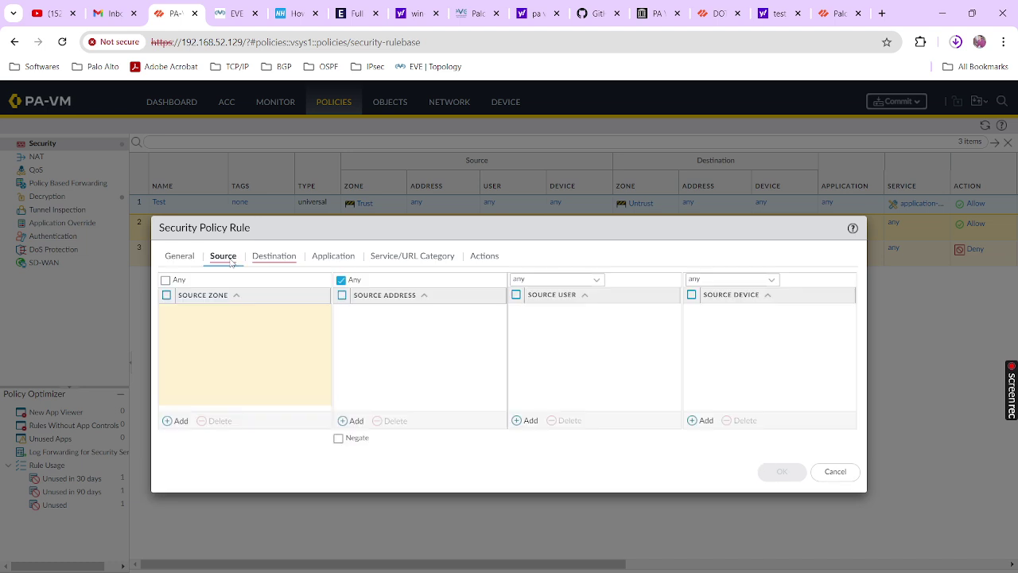
{"action": "left_click", "coordinate": [177, 420]}
{"action": "left_click", "coordinate": [193, 325]}
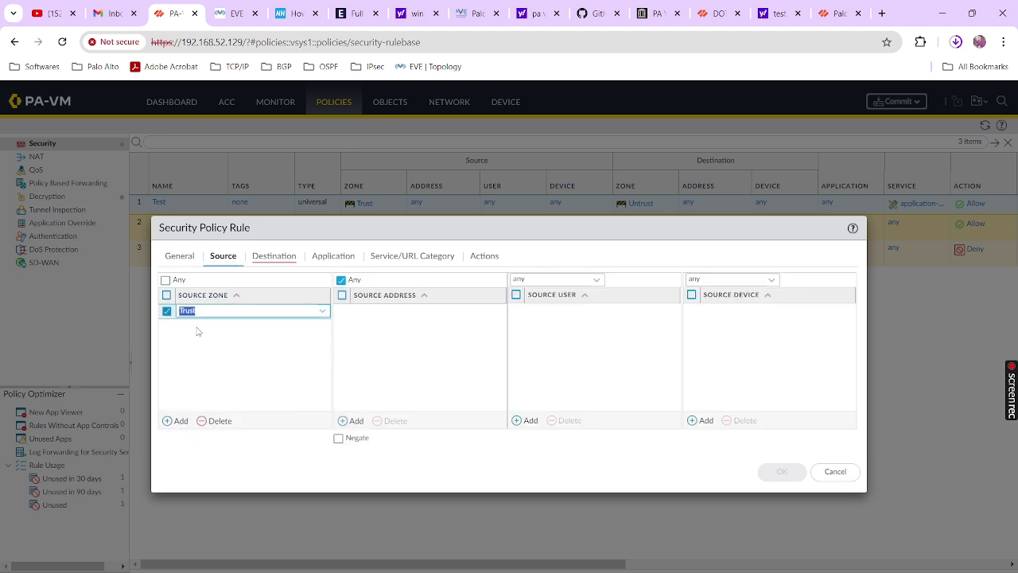
{"action": "left_click", "coordinate": [278, 257]}
{"action": "left_click", "coordinate": [180, 422]}
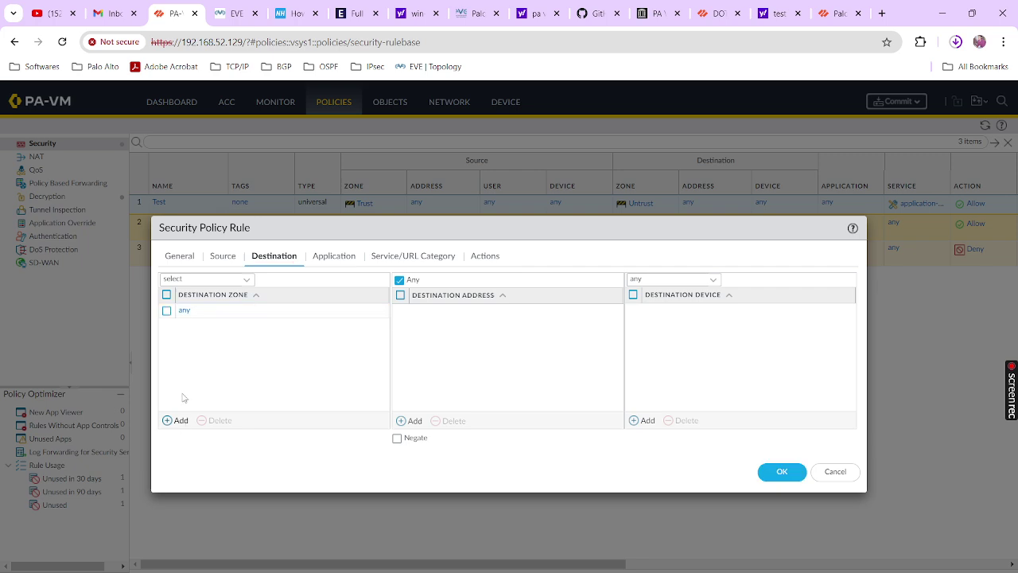
{"action": "left_click", "coordinate": [191, 342]}
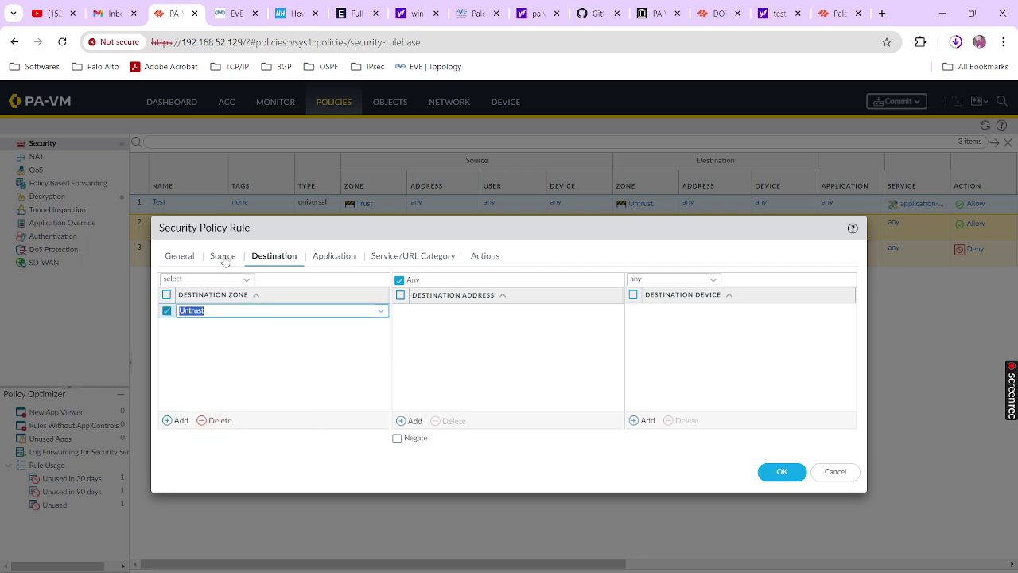
Step: Set the new rule's URL category to Deny_All
{"action": "left_click", "coordinate": [223, 259]}
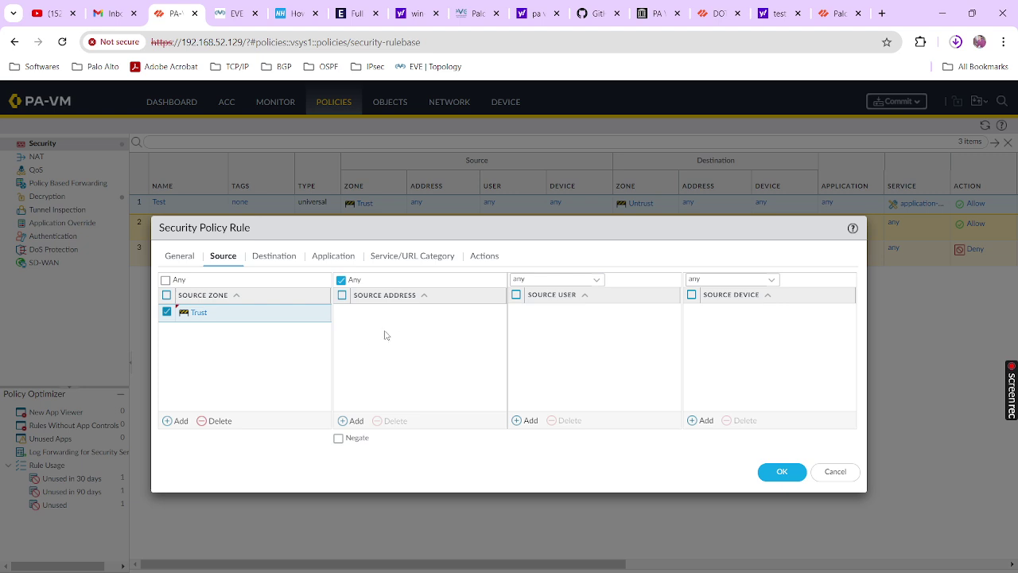
{"action": "left_click", "coordinate": [265, 258]}
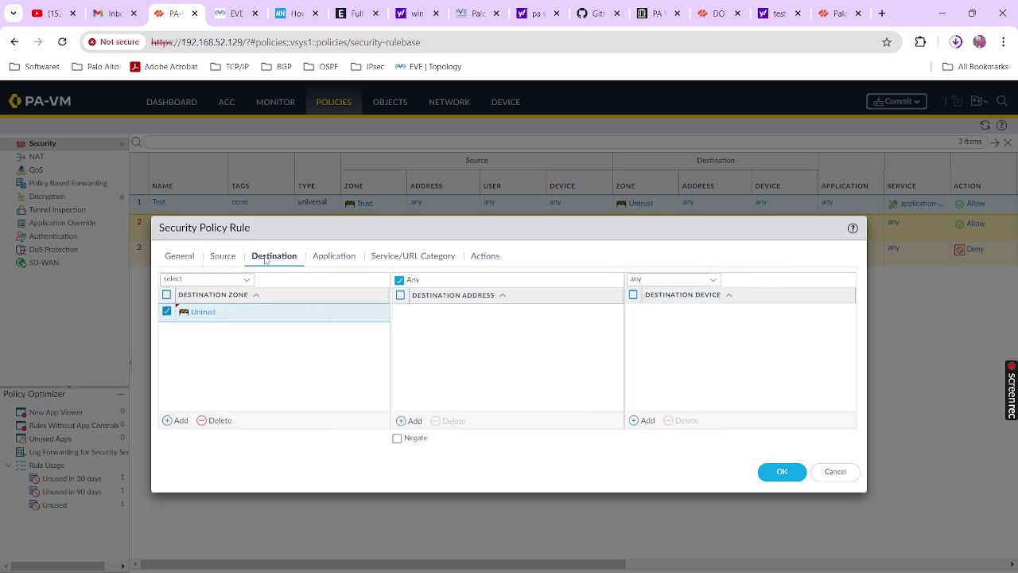
{"action": "left_click", "coordinate": [339, 260]}
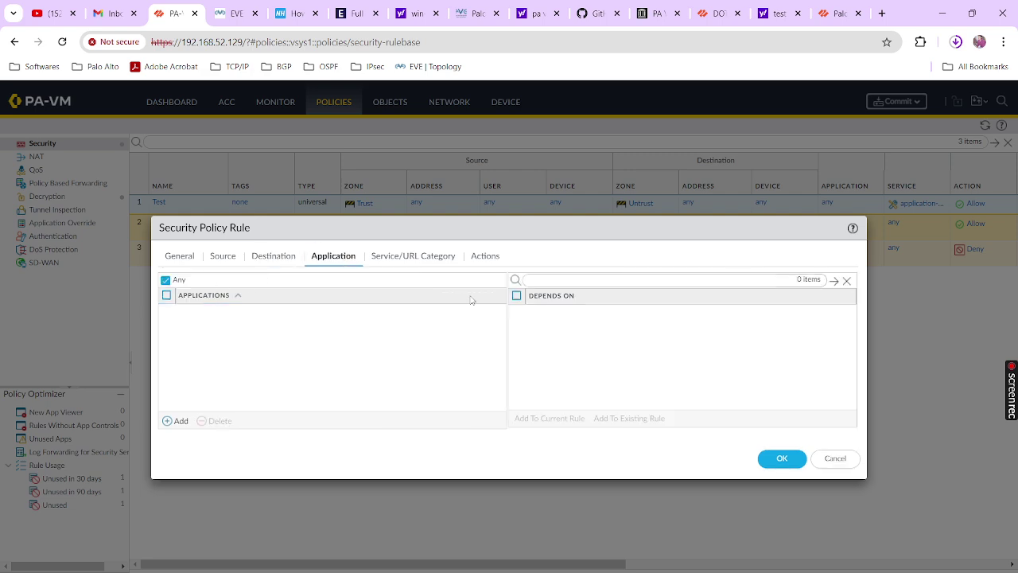
{"action": "left_click", "coordinate": [406, 258]}
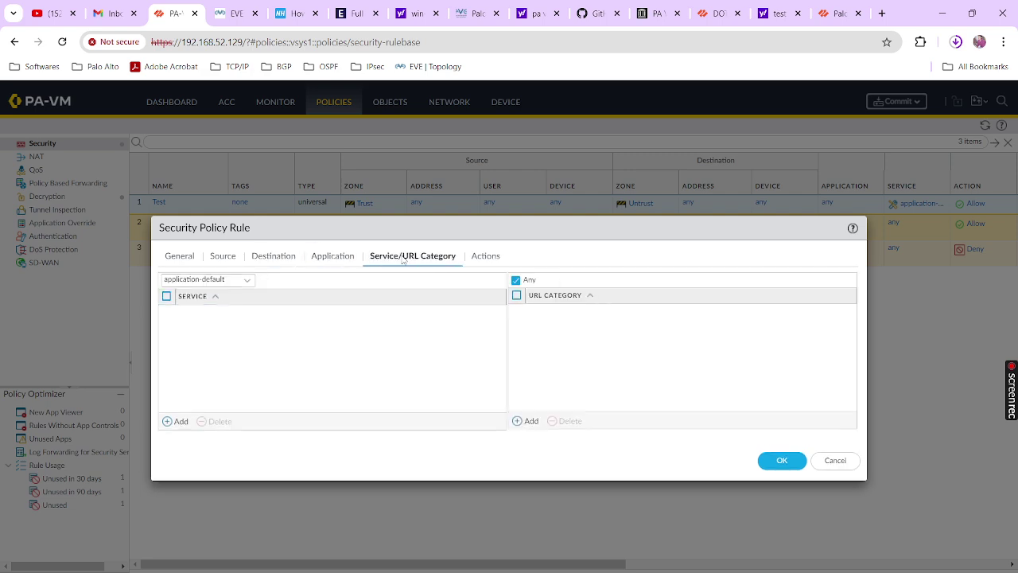
{"action": "left_click", "coordinate": [530, 424]}
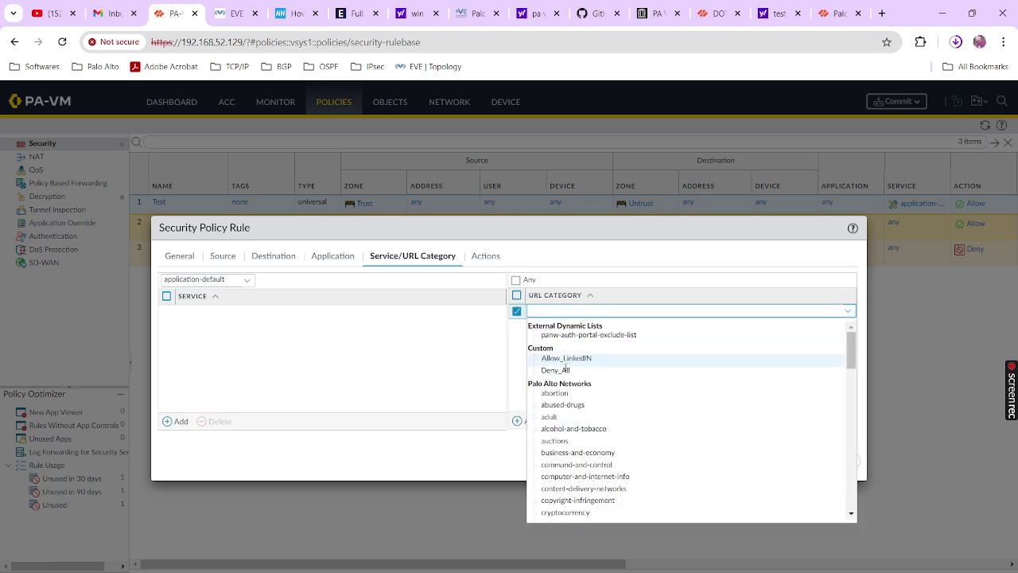
{"action": "left_click", "coordinate": [565, 370]}
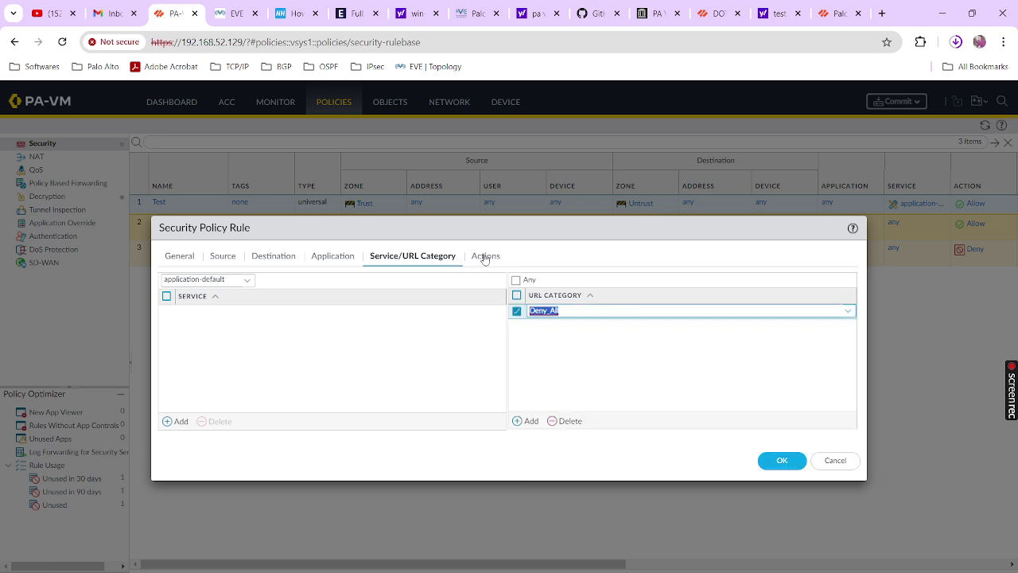
Step: Set the rule action to Deny and save the Deny_All rule
{"action": "left_click", "coordinate": [482, 257]}
{"action": "left_click", "coordinate": [498, 293]}
{"action": "left_click", "coordinate": [288, 337]}
{"action": "left_click", "coordinate": [496, 299]}
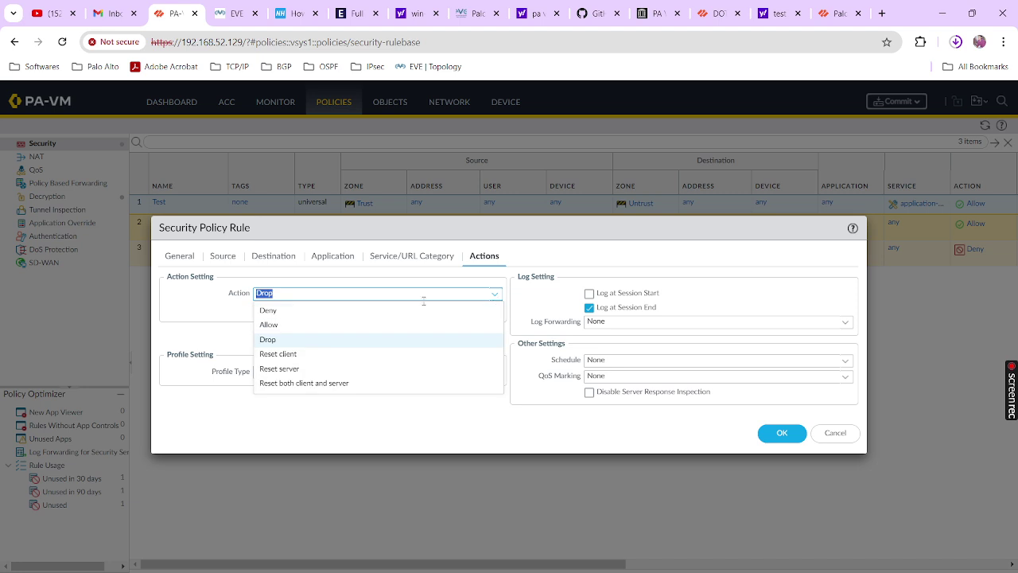
{"action": "left_click", "coordinate": [313, 311]}
{"action": "left_click", "coordinate": [778, 433]}
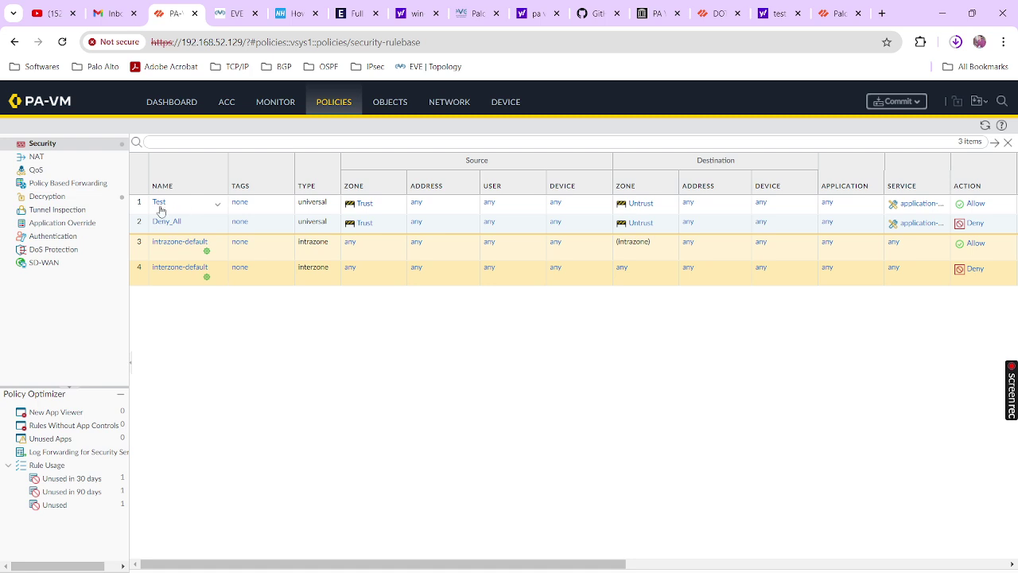
Step: Inspect the Test rule's source settings and Allow action, closing the editor without changes
{"action": "left_click", "coordinate": [159, 203]}
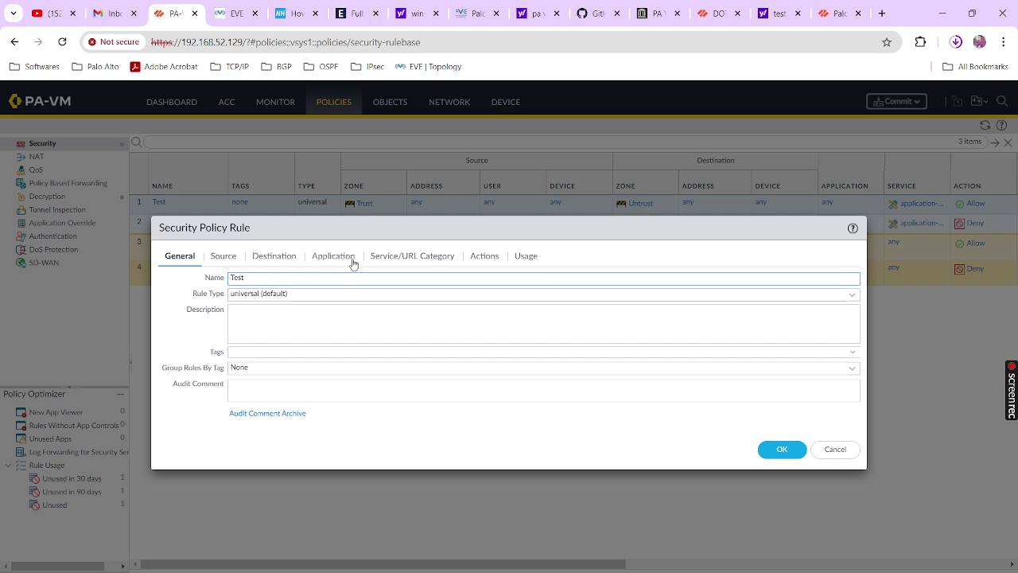
{"action": "left_click", "coordinate": [225, 256]}
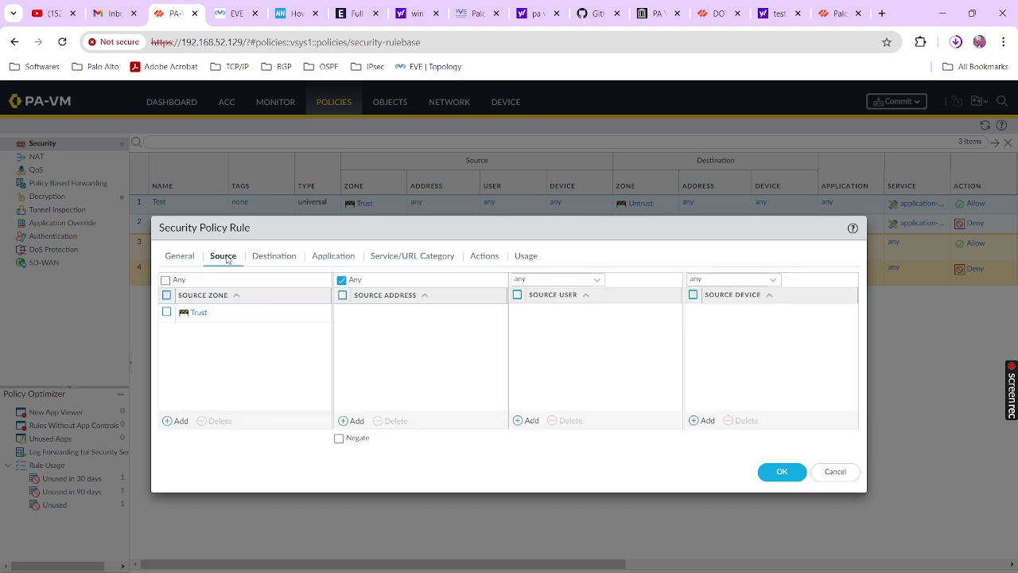
{"action": "left_click", "coordinate": [835, 473]}
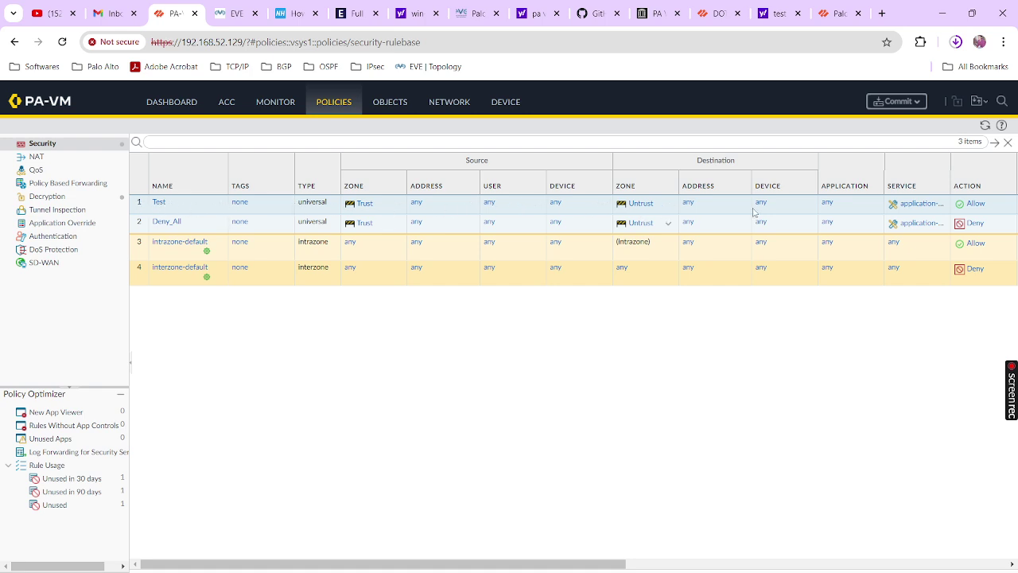
{"action": "left_click", "coordinate": [159, 204]}
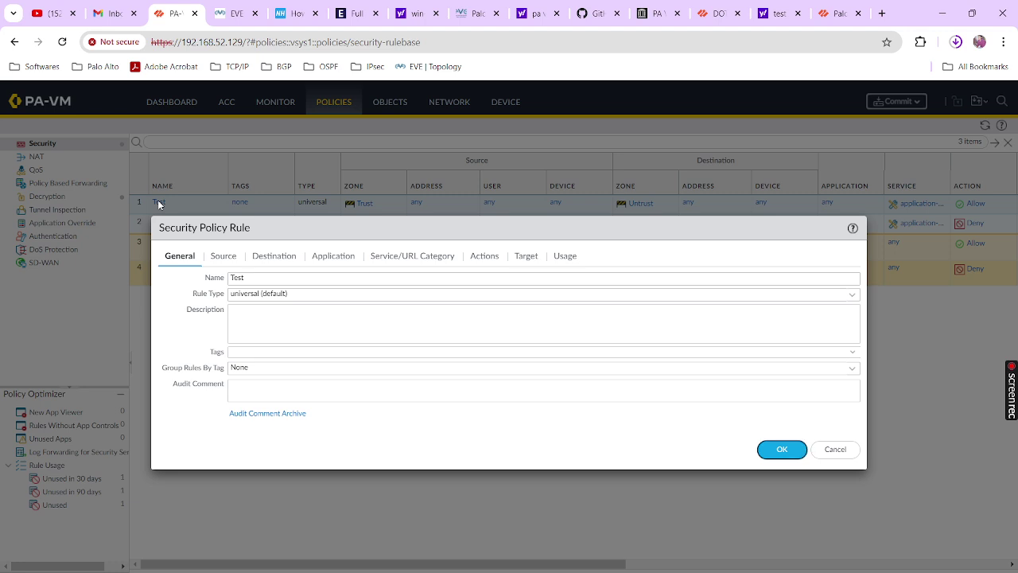
{"action": "left_click", "coordinate": [480, 258]}
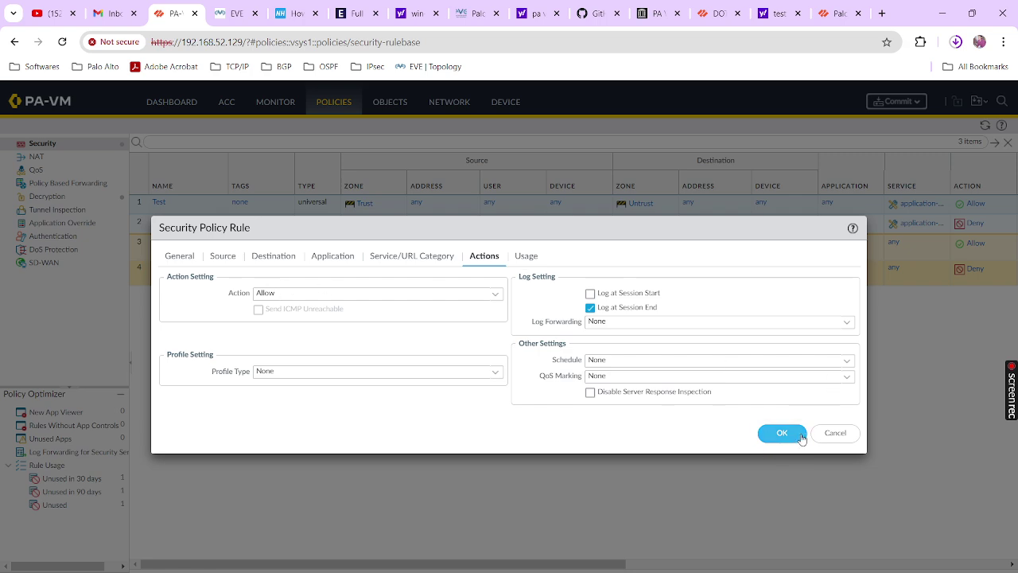
{"action": "left_click", "coordinate": [832, 434]}
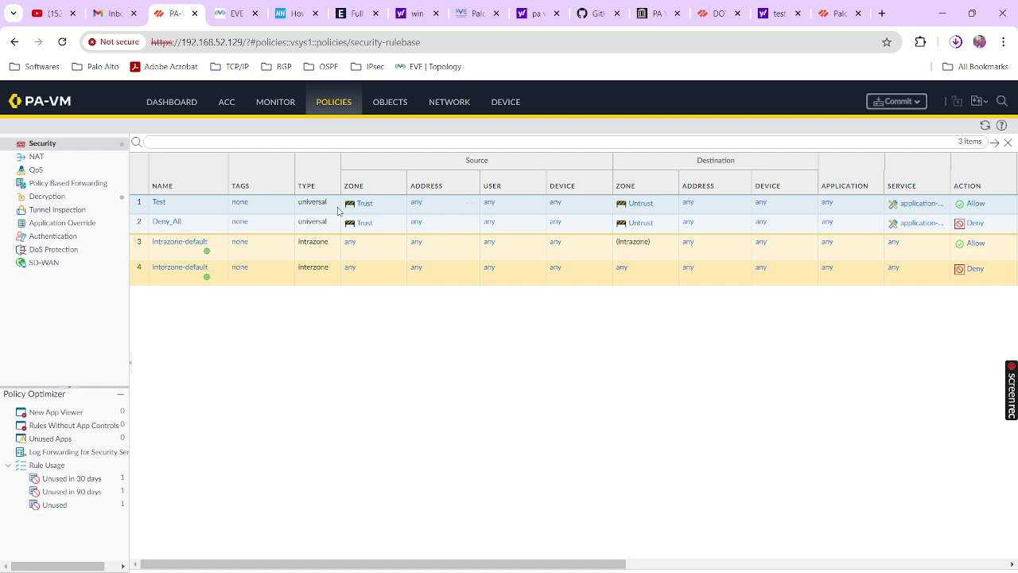
Step: Add 10.10.10.1 as the Test rule's source address and save the rule
{"action": "left_click", "coordinate": [160, 203]}
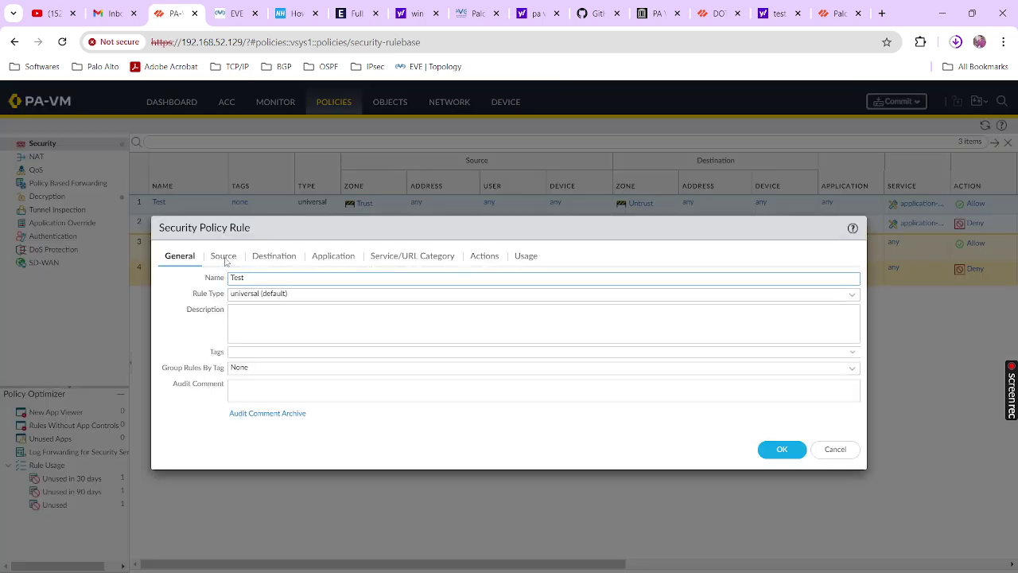
{"action": "left_click", "coordinate": [223, 256]}
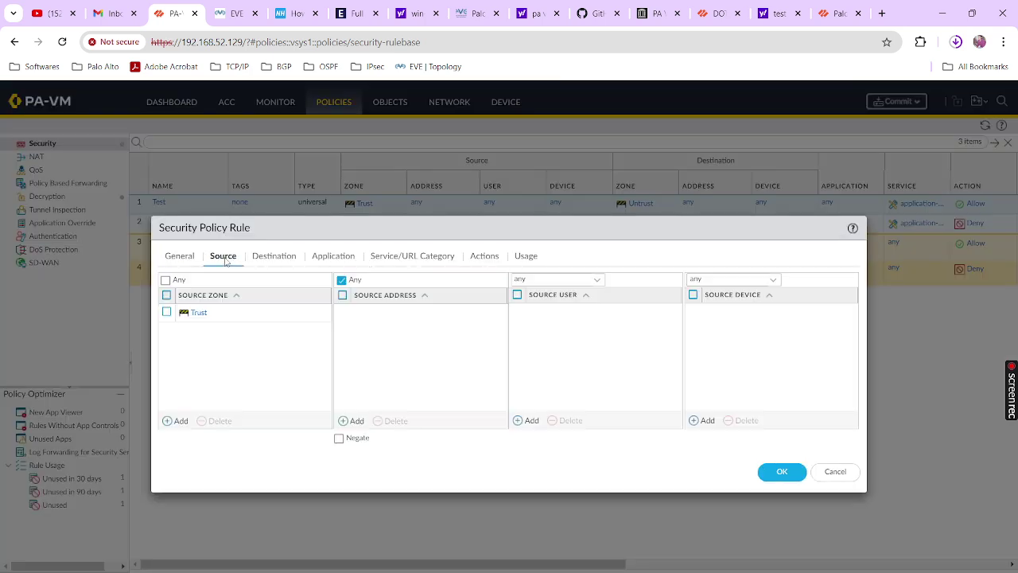
{"action": "left_click", "coordinate": [354, 421]}
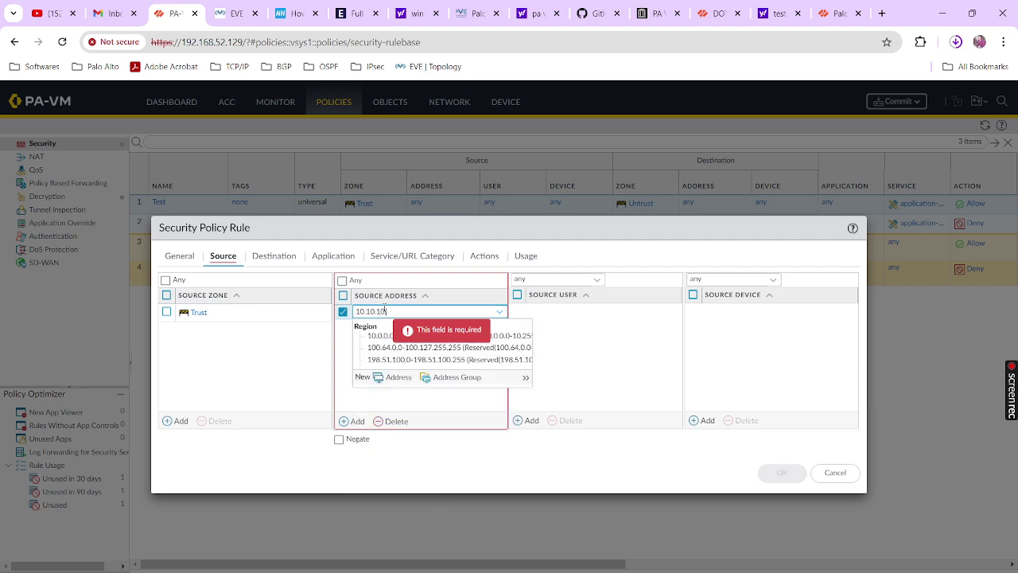
{"action": "left_click", "coordinate": [582, 457]}
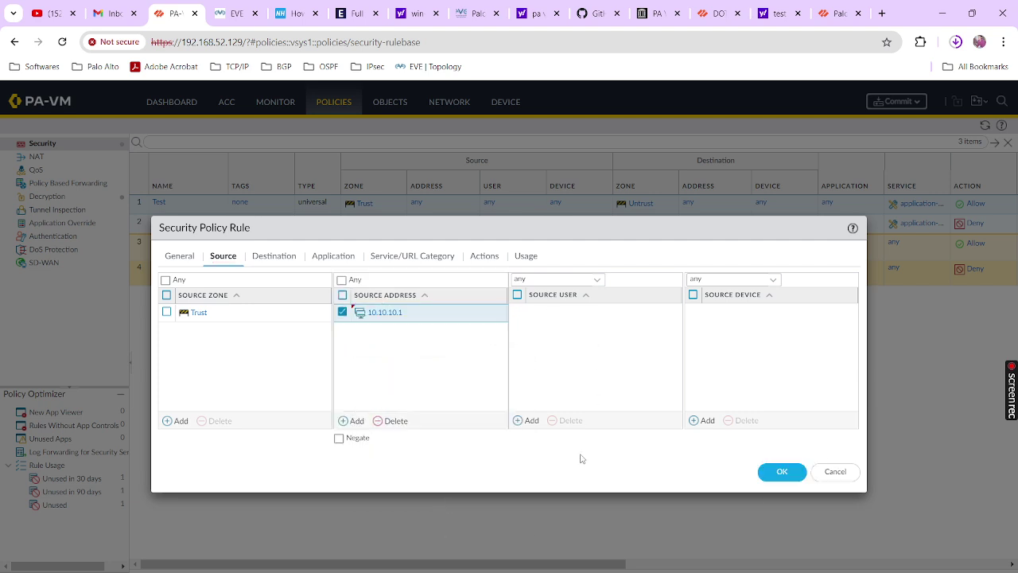
{"action": "left_click", "coordinate": [781, 471]}
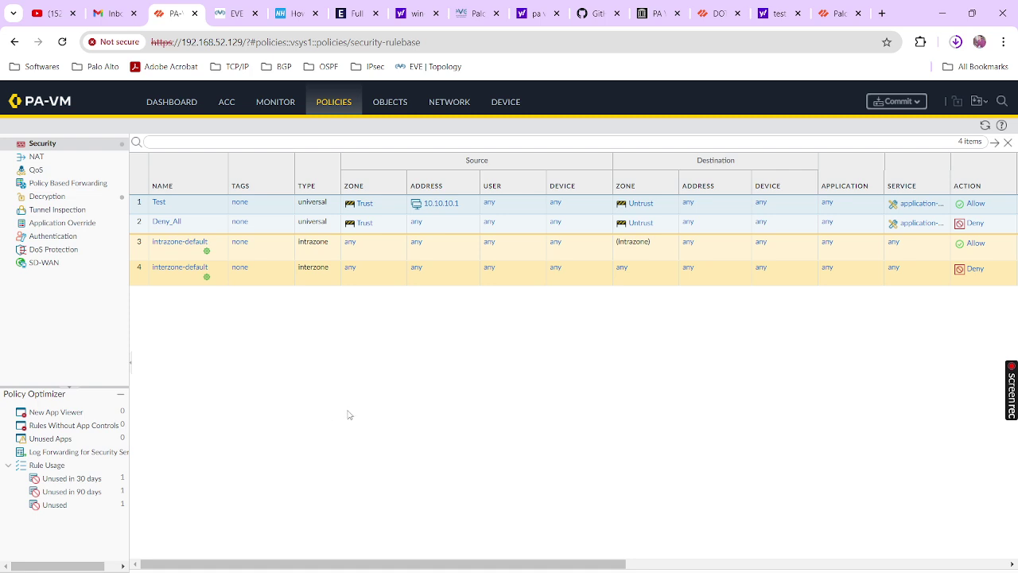
Step: Reopen the Test rule to verify source 10.10.10.1, then close it unchanged
{"action": "left_click", "coordinate": [160, 203]}
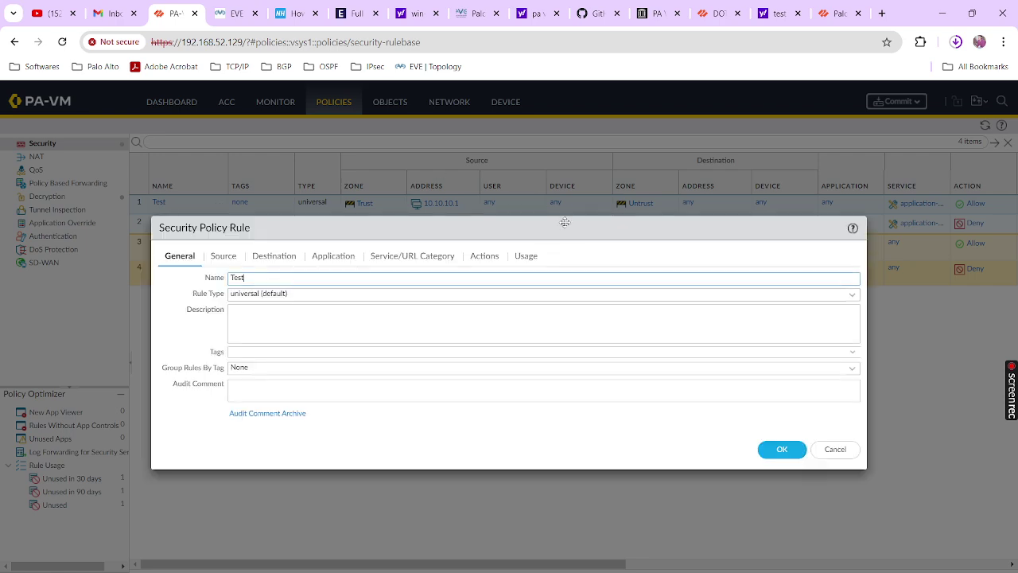
{"action": "left_click", "coordinate": [223, 256]}
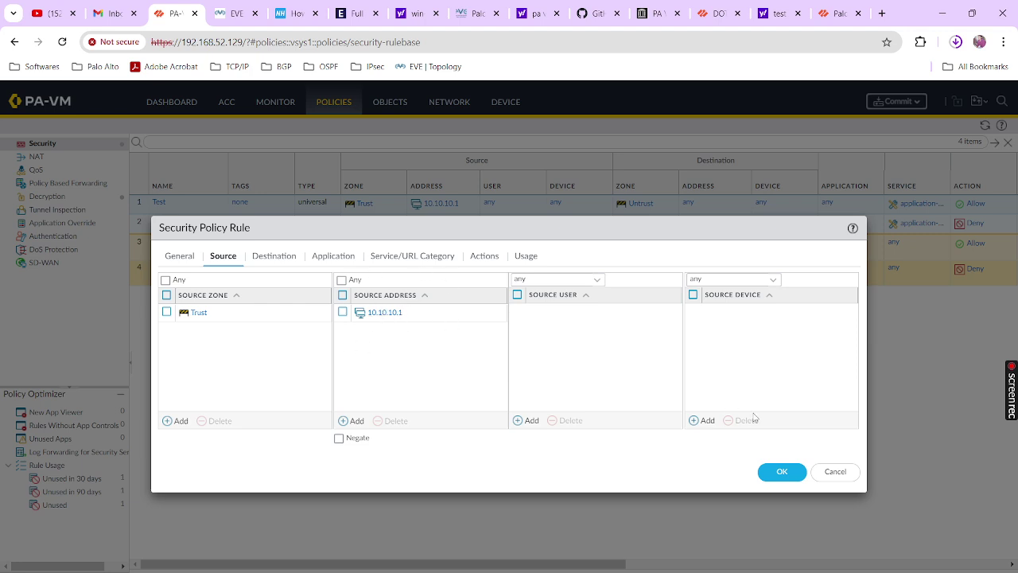
{"action": "left_click", "coordinate": [835, 471]}
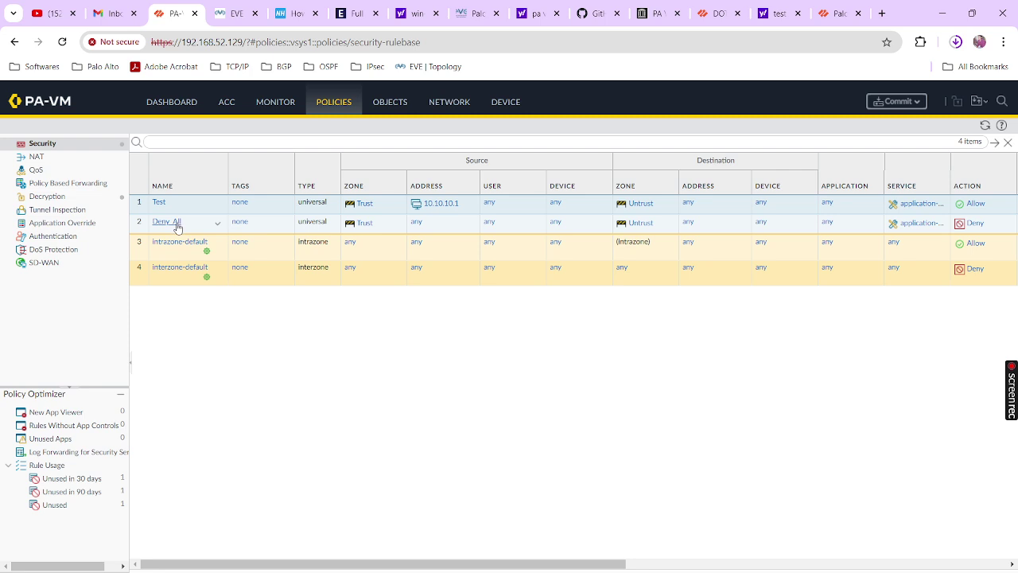
Step: Review the Deny_All rule's source and Deny action, closing it without changes
{"action": "left_click", "coordinate": [178, 226]}
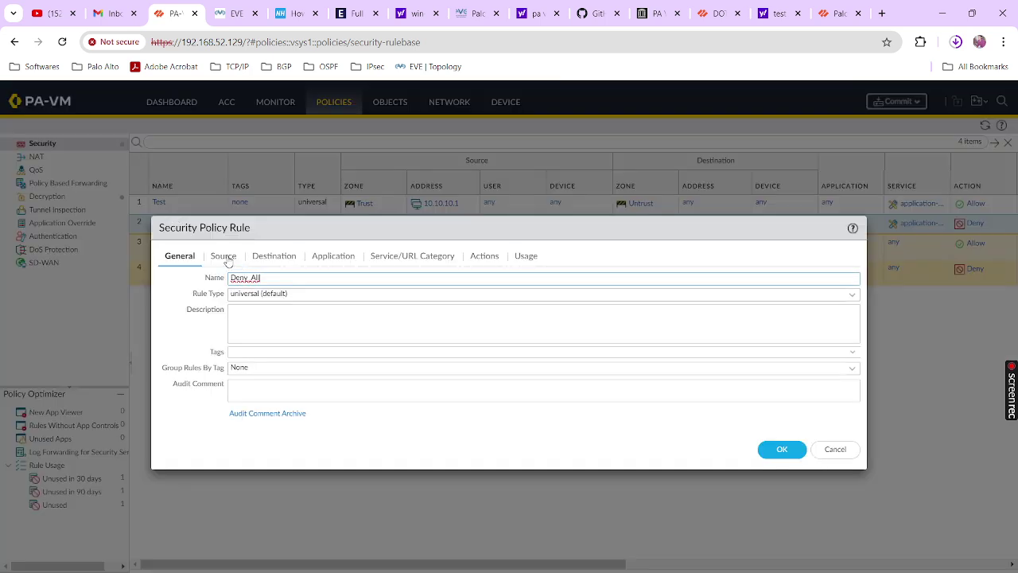
{"action": "left_click", "coordinate": [225, 257]}
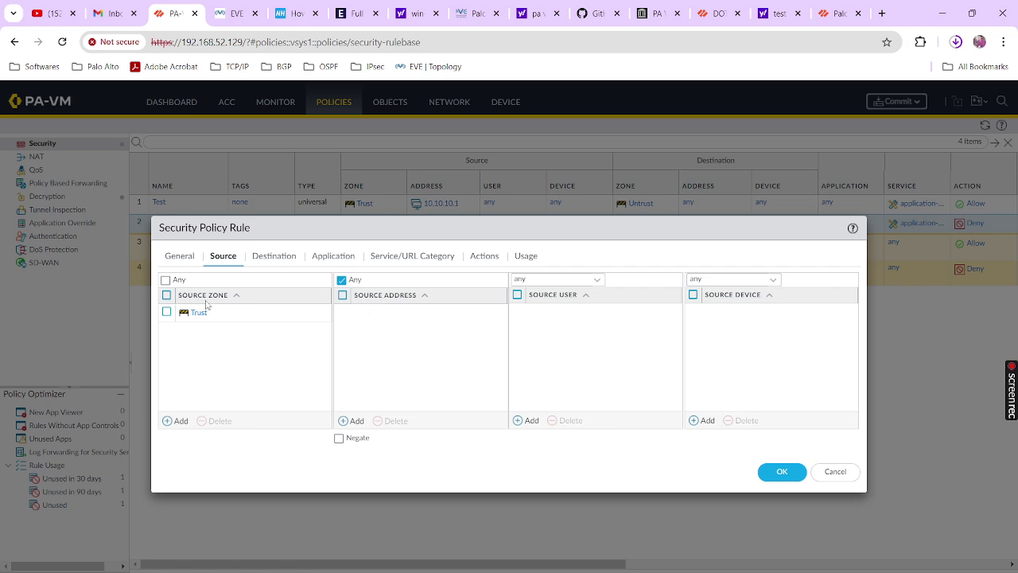
{"action": "left_click", "coordinate": [482, 263]}
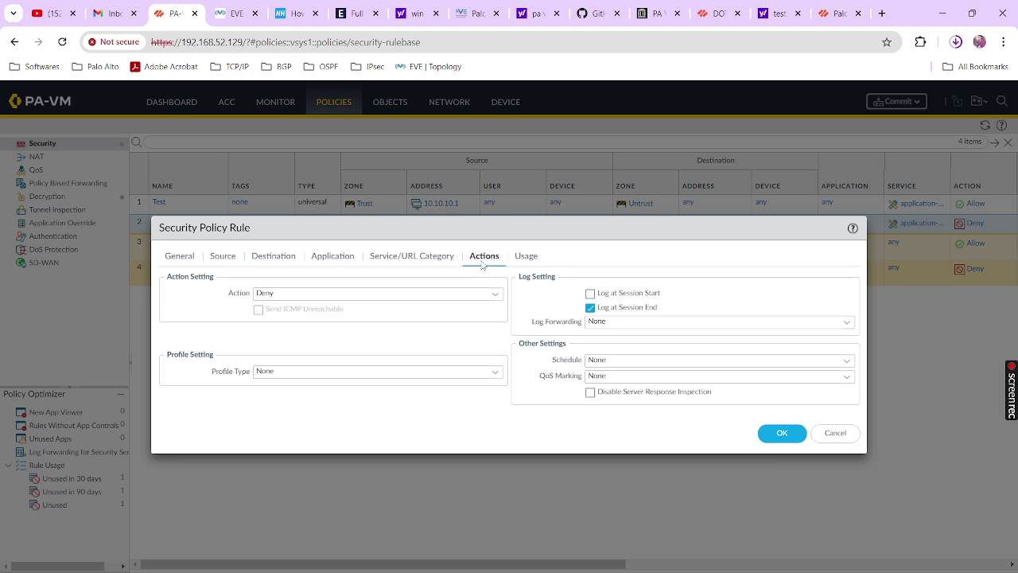
{"action": "left_click", "coordinate": [851, 433]}
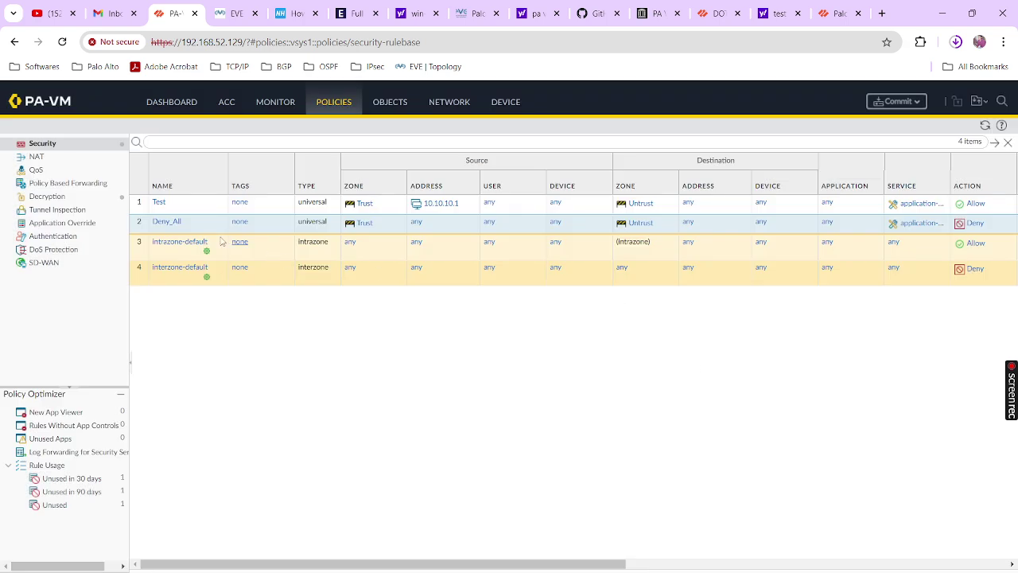
Step: Open the Test rule's source settings showing zone Trust and address 10.10.10.1
{"action": "left_click", "coordinate": [160, 204]}
{"action": "left_click", "coordinate": [160, 203]}
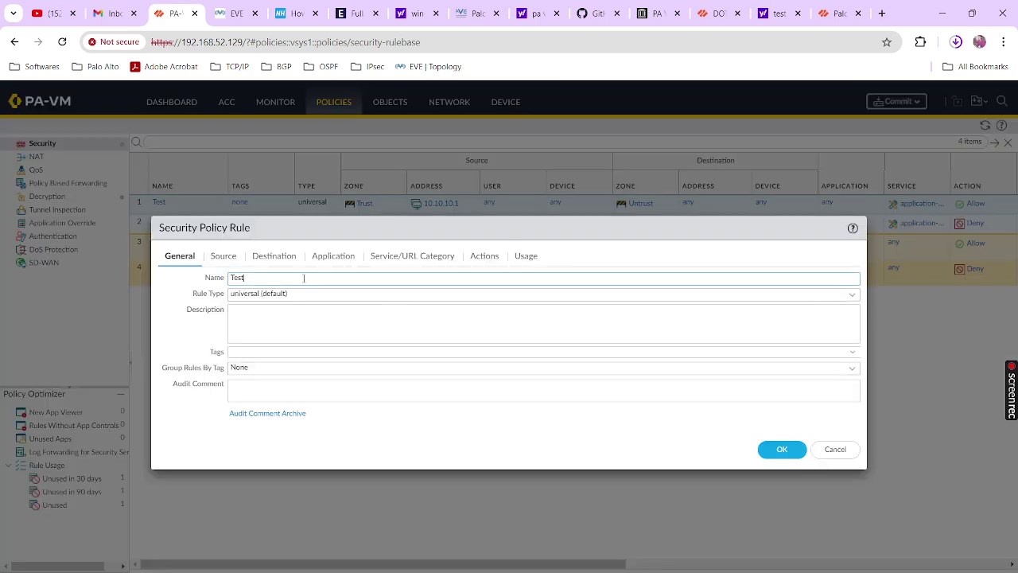
{"action": "left_click", "coordinate": [231, 260]}
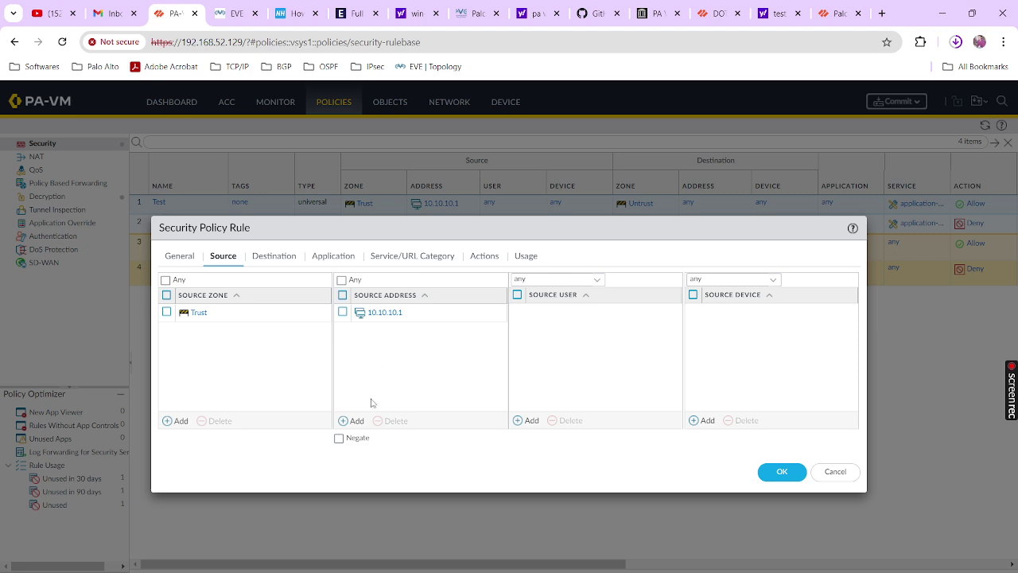
Step: Discard an empty source address row and delete 10.10.10.1 from the Test rule's source addresses
{"action": "left_click", "coordinate": [354, 421]}
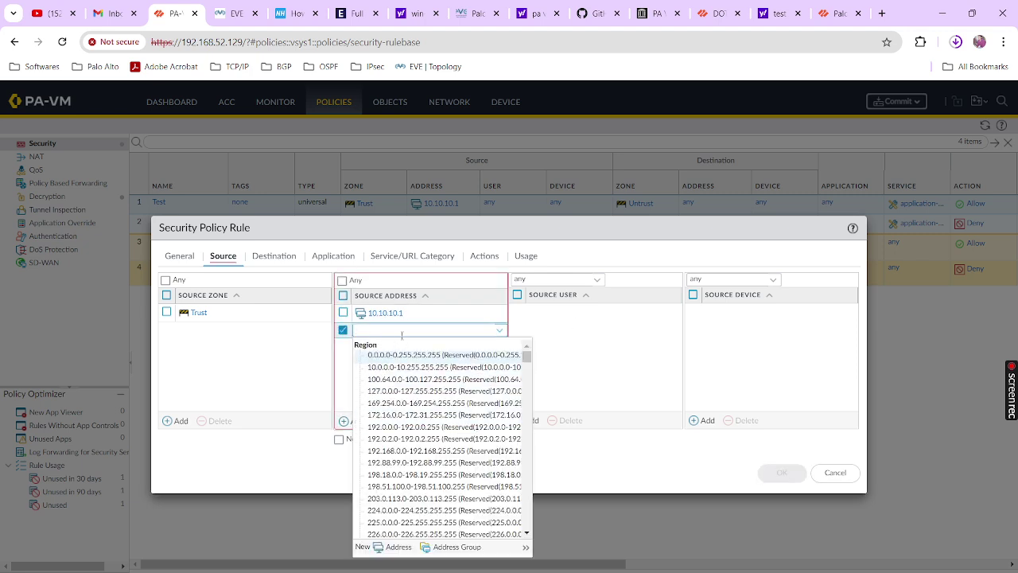
{"action": "scroll", "coordinate": [396, 439], "scroll_direction": "down", "scroll_amount": 10}
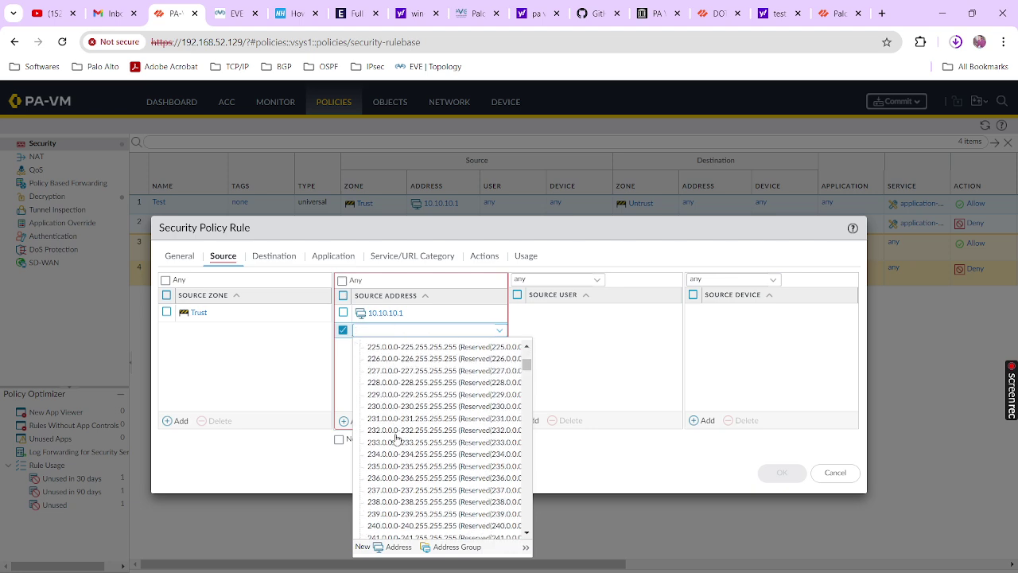
{"action": "scroll", "coordinate": [396, 440], "scroll_direction": "down", "scroll_amount": 1}
{"action": "left_click", "coordinate": [293, 381]}
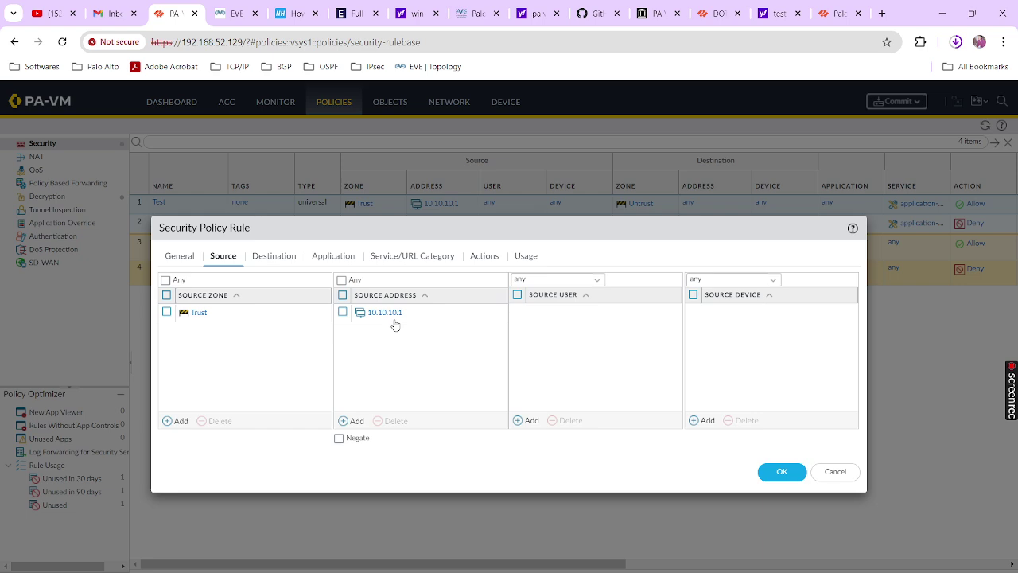
{"action": "left_click", "coordinate": [342, 312]}
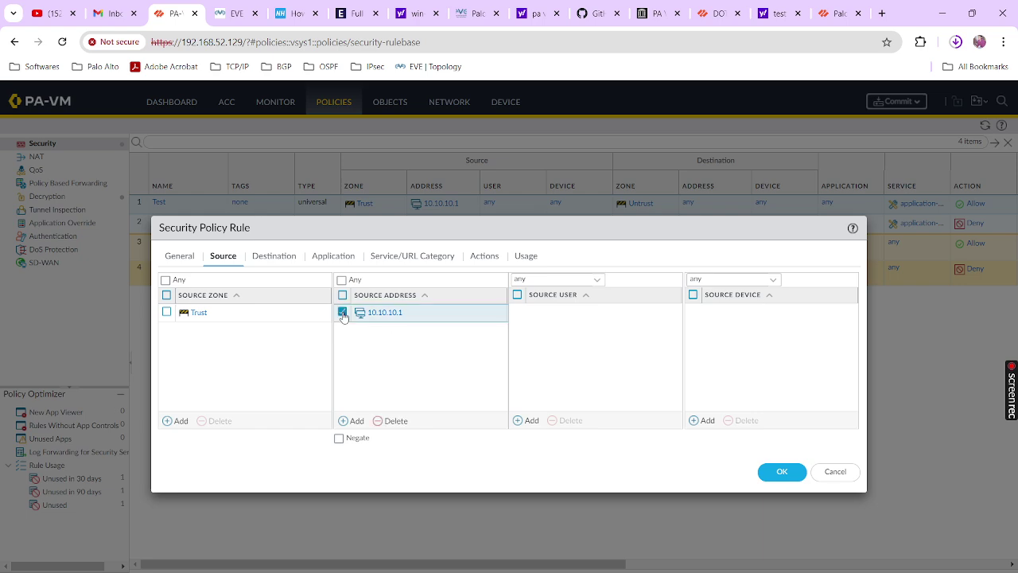
{"action": "left_click", "coordinate": [395, 421]}
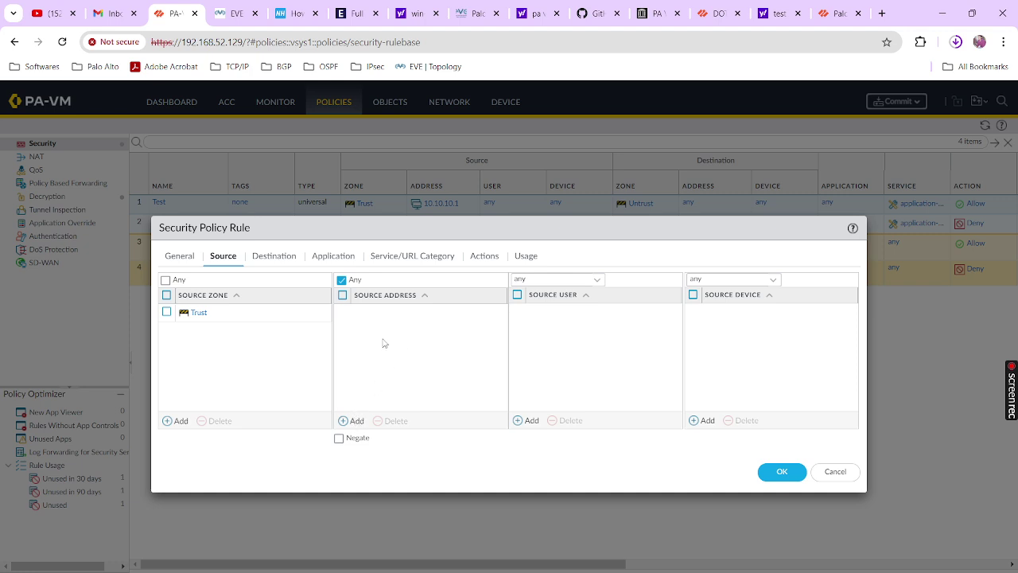
Step: Add then remove an empty Source User entry, leaving source user options unchanged
{"action": "left_click", "coordinate": [531, 421]}
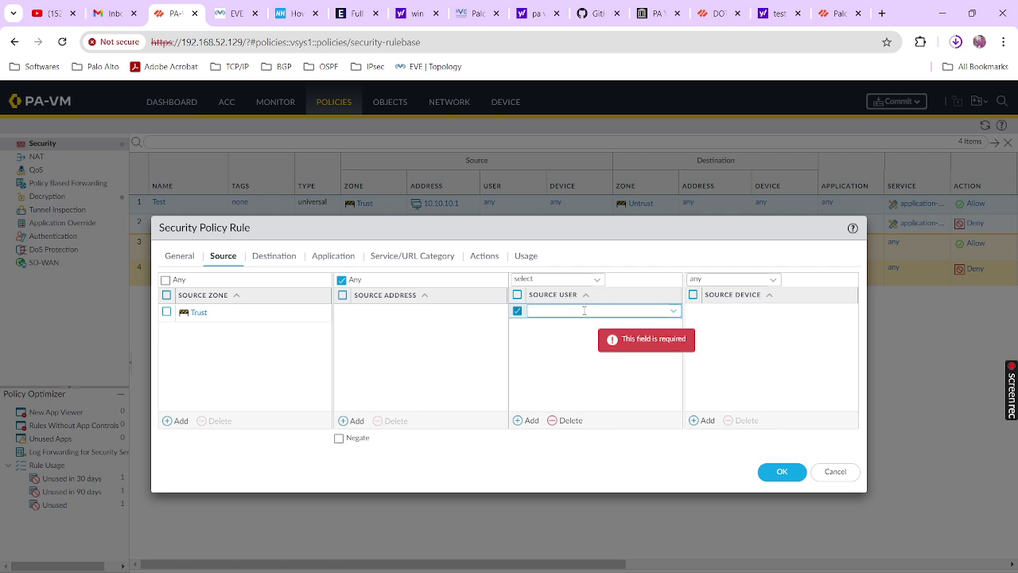
{"action": "left_click", "coordinate": [570, 421]}
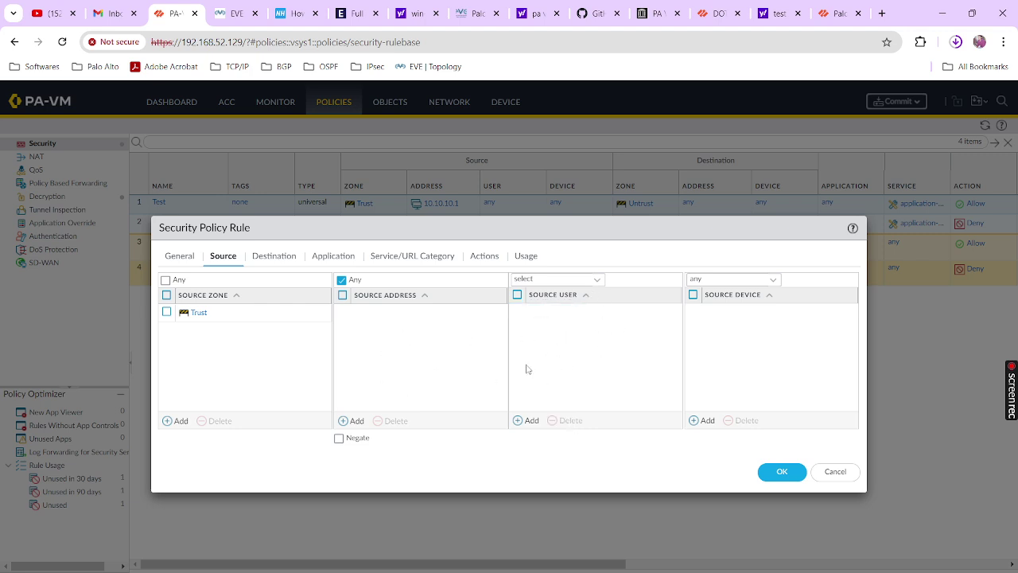
{"action": "left_click", "coordinate": [598, 280]}
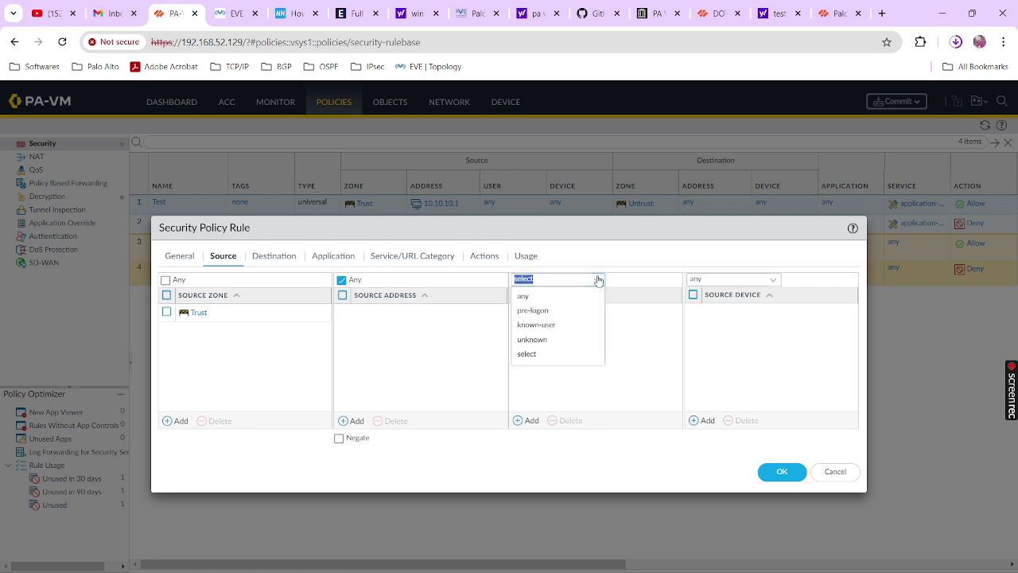
{"action": "left_click", "coordinate": [641, 321]}
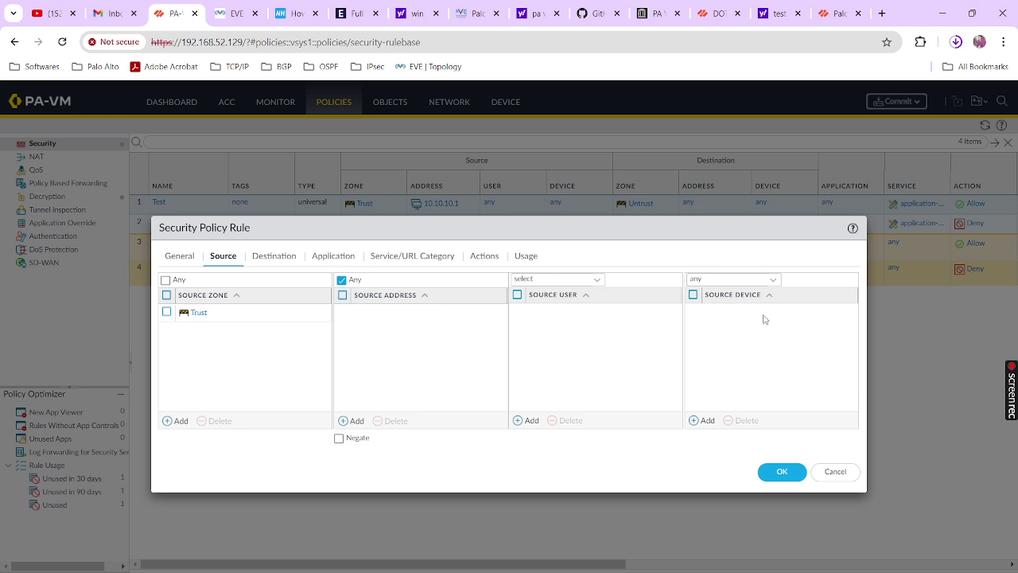
Step: Abandon a new Source Device object and close the Test rule without saving
{"action": "left_click", "coordinate": [705, 421]}
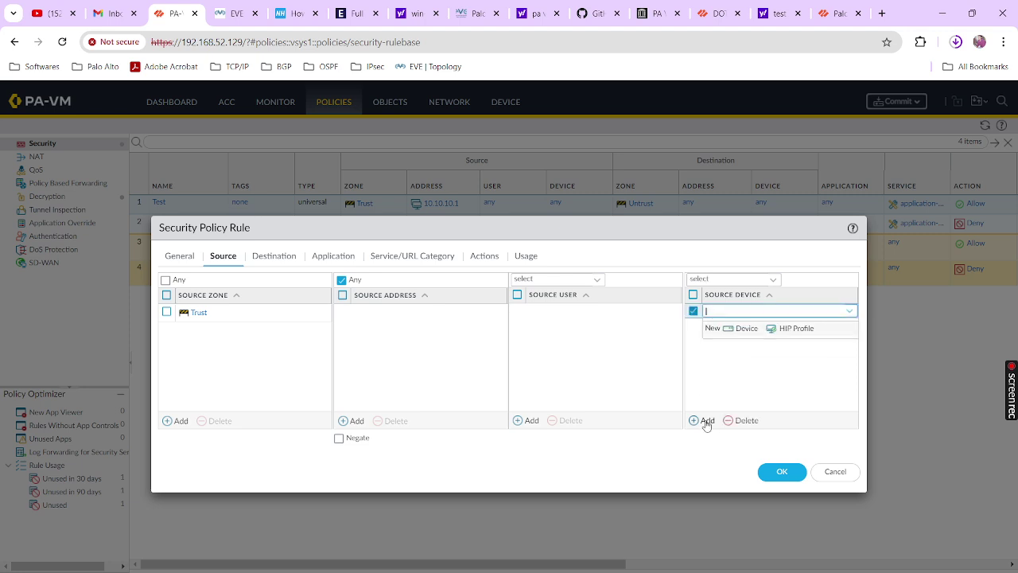
{"action": "left_click", "coordinate": [745, 329]}
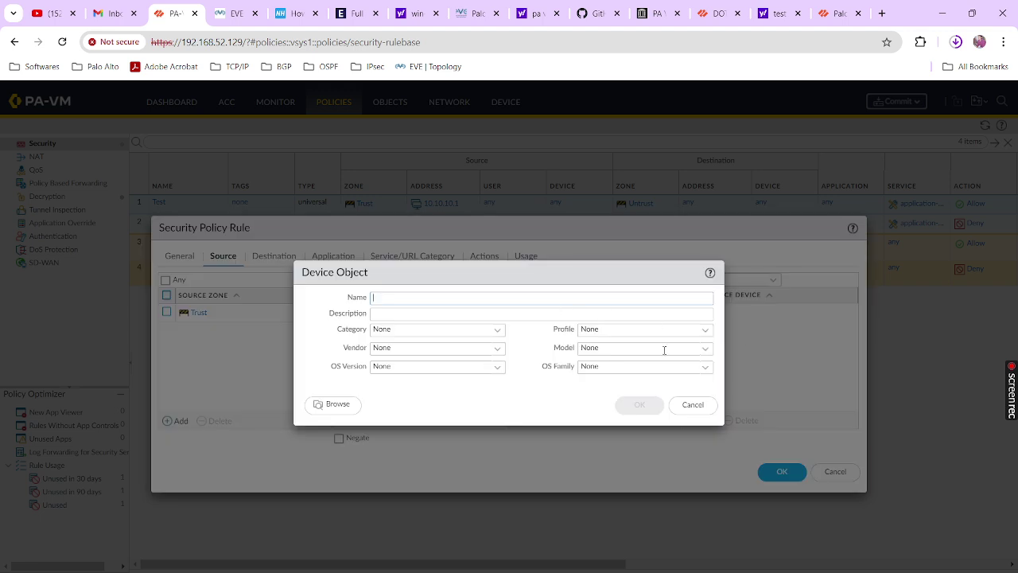
{"action": "left_click", "coordinate": [695, 405]}
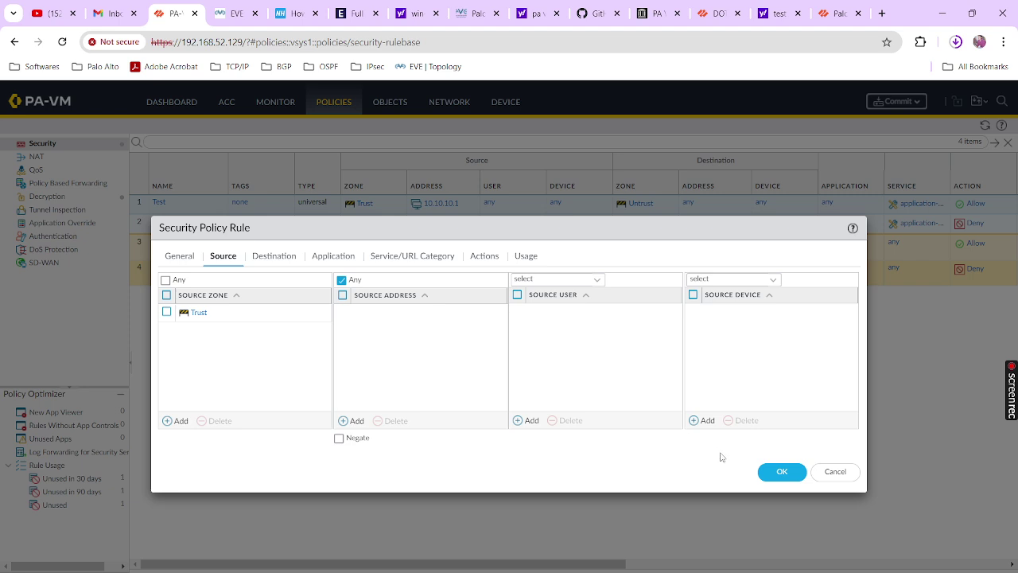
{"action": "left_click", "coordinate": [832, 472]}
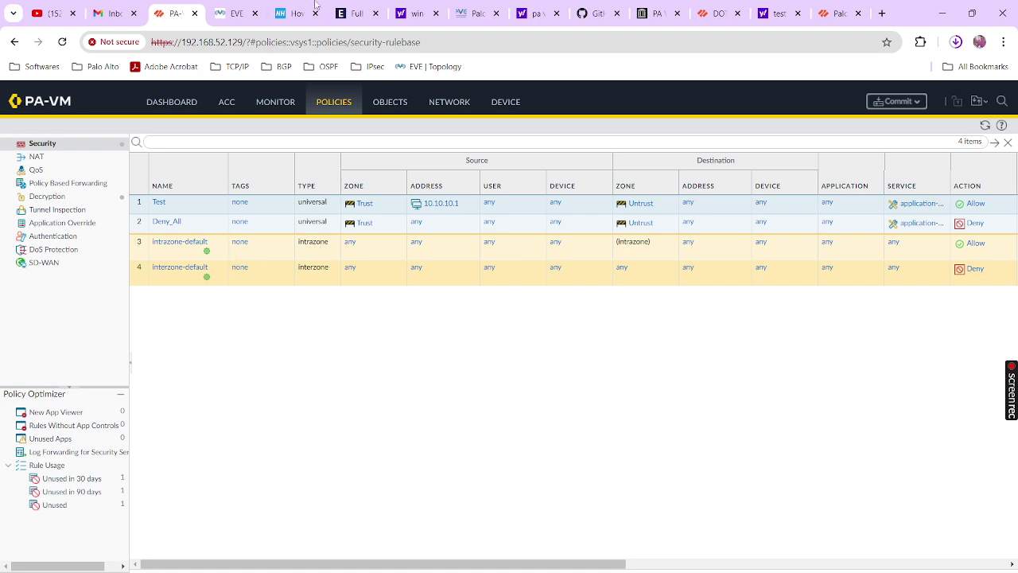
Step: Open the read-only default profile under Objects > Security Profiles > URL Filtering
{"action": "left_click", "coordinate": [390, 105]}
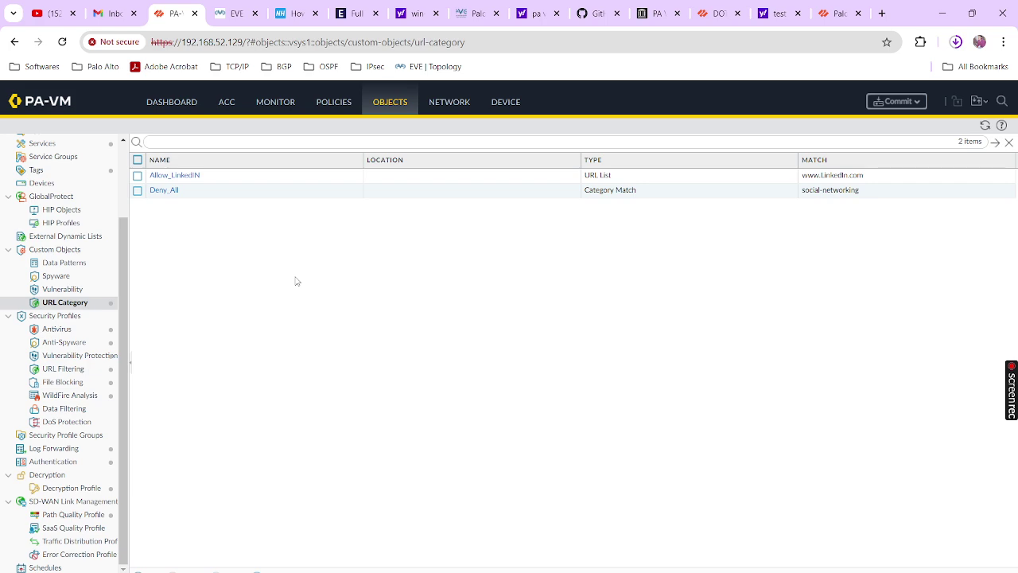
{"action": "left_click", "coordinate": [70, 370]}
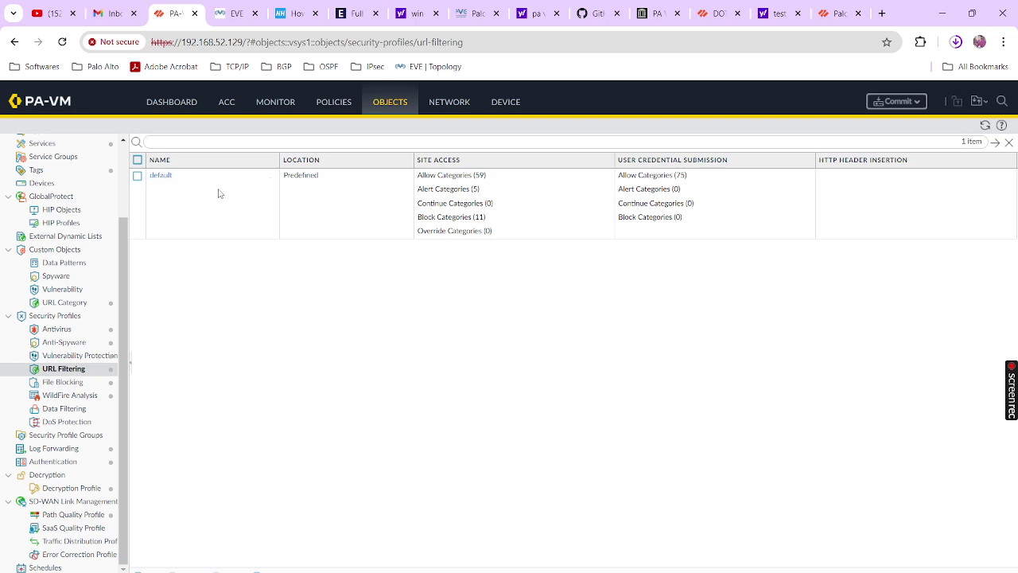
{"action": "left_click", "coordinate": [167, 177]}
{"action": "left_click", "coordinate": [165, 176]}
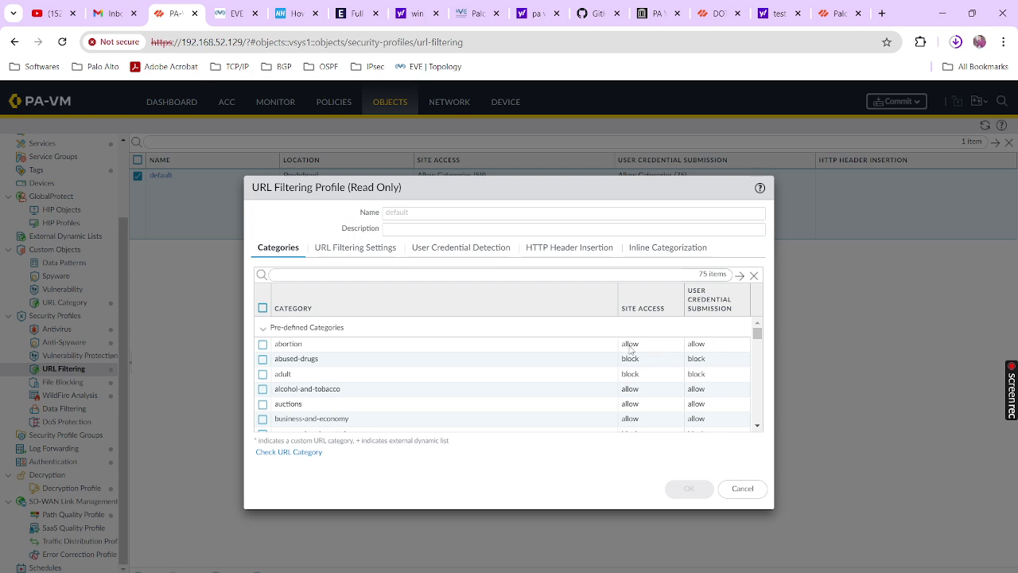
Step: Inspect the default profile's access settings for the abortion, abused-drugs and adult categories
{"action": "left_click", "coordinate": [632, 348]}
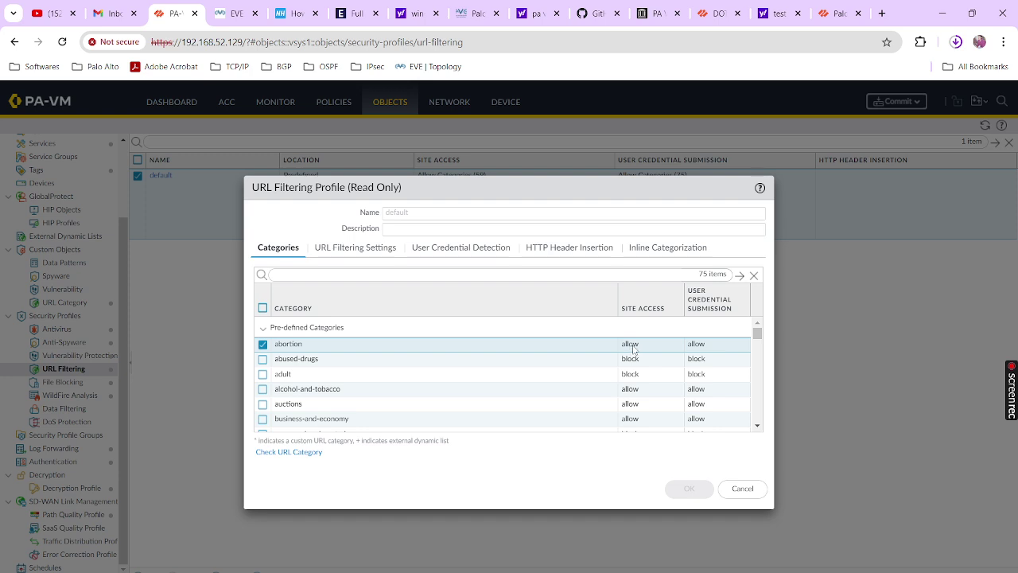
{"action": "left_click", "coordinate": [636, 363]}
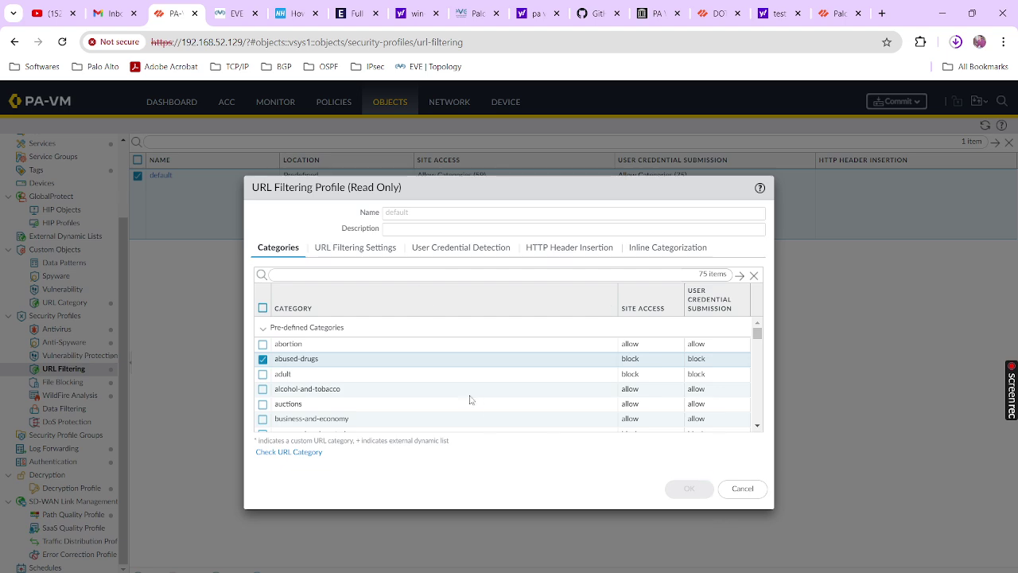
{"action": "scroll", "coordinate": [385, 378], "scroll_direction": "down", "scroll_amount": 5}
{"action": "scroll", "coordinate": [398, 372], "scroll_direction": "up", "scroll_amount": 5}
{"action": "left_click", "coordinate": [634, 377]}
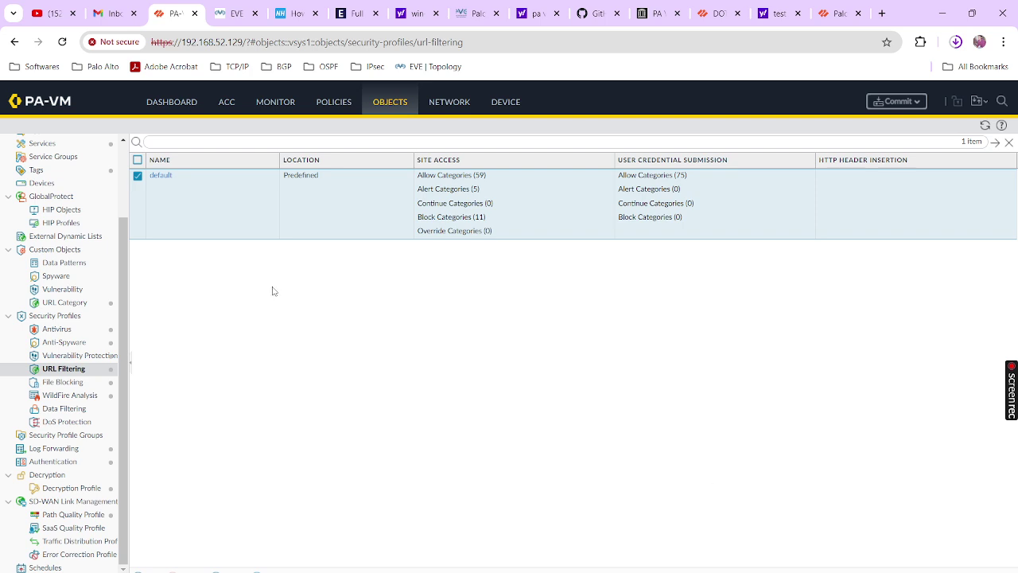
Step: Commit all pending changes to the firewall, then display the Policies > Security rulebase
{"action": "left_click", "coordinate": [896, 104]}
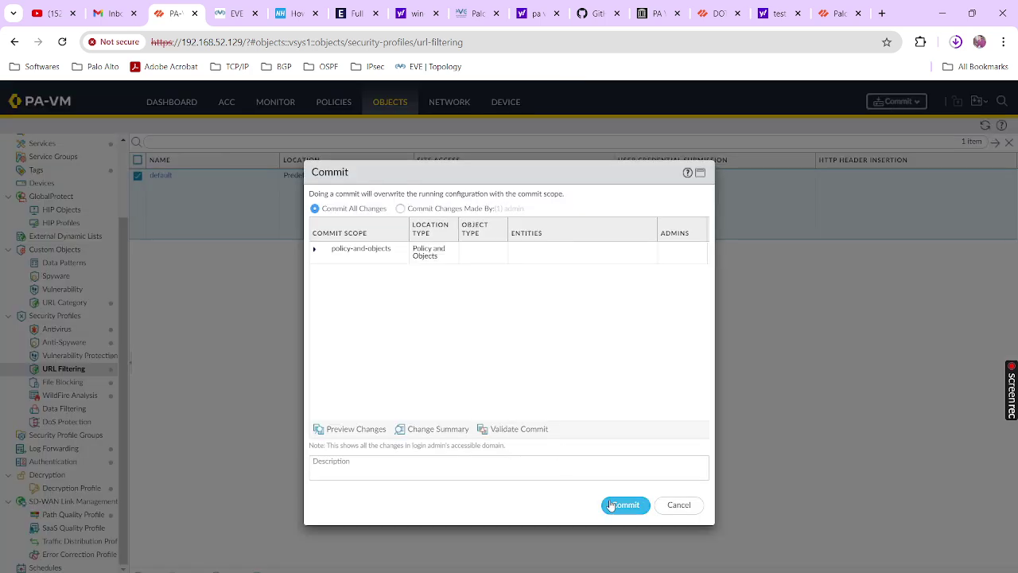
{"action": "left_click", "coordinate": [625, 505]}
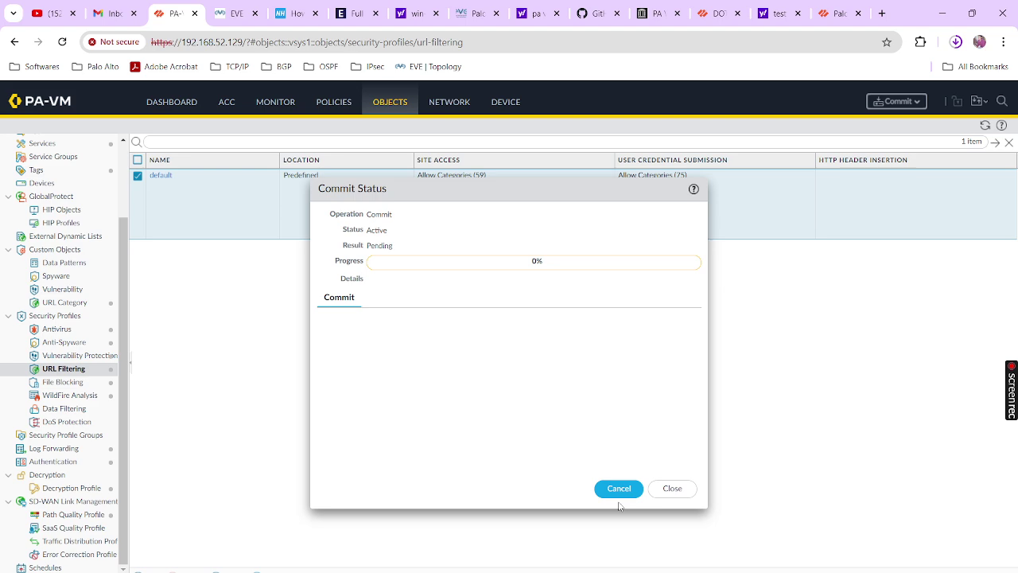
{"action": "left_click", "coordinate": [334, 101]}
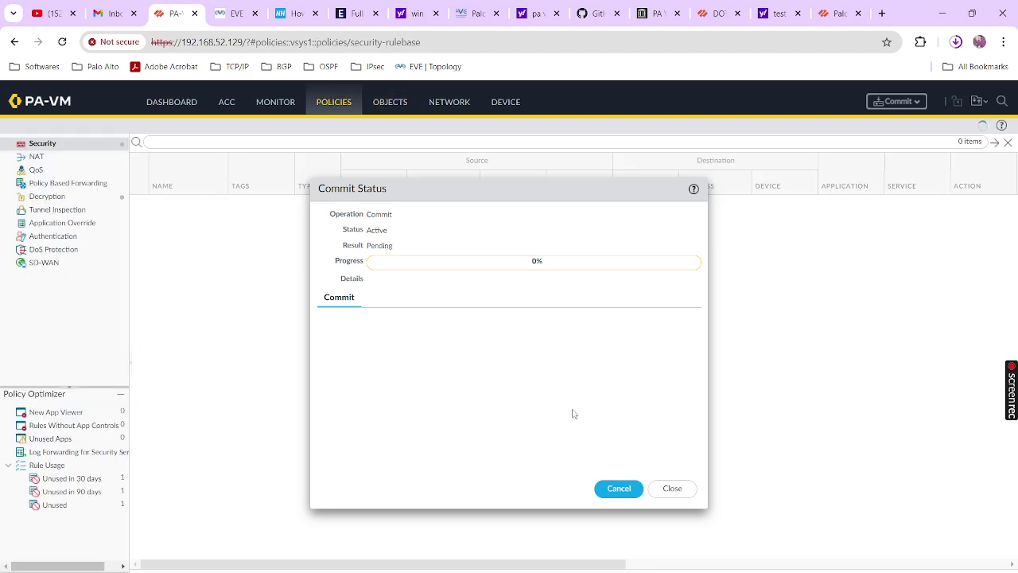
{"action": "left_click", "coordinate": [671, 489]}
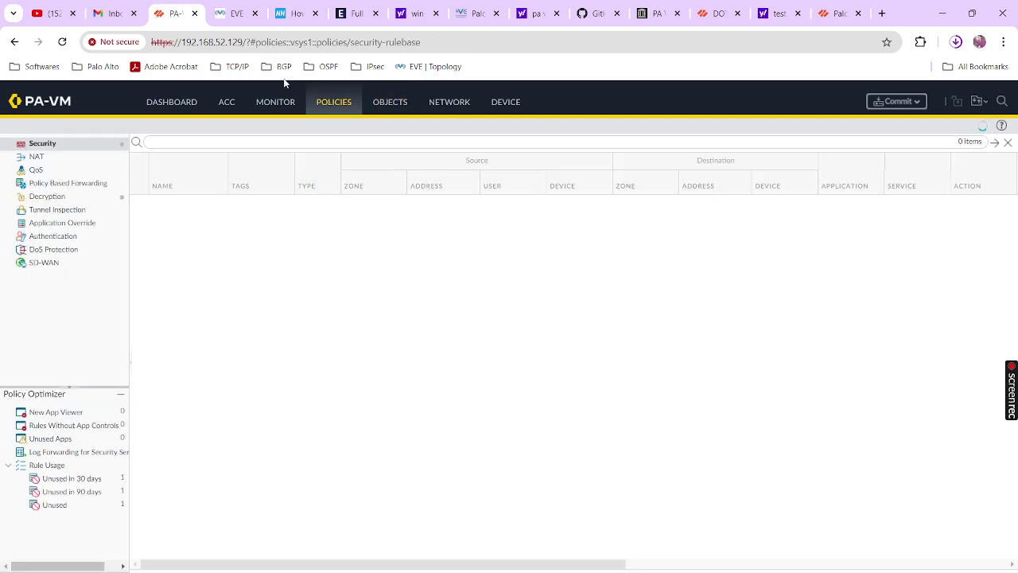
{"action": "left_click", "coordinate": [93, 145]}
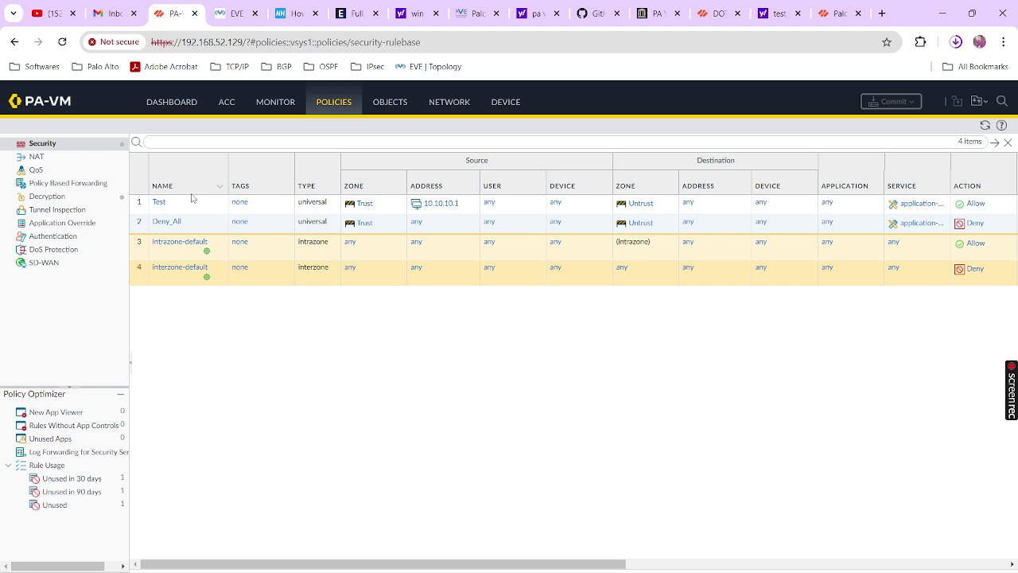
{"action": "left_click", "coordinate": [162, 203]}
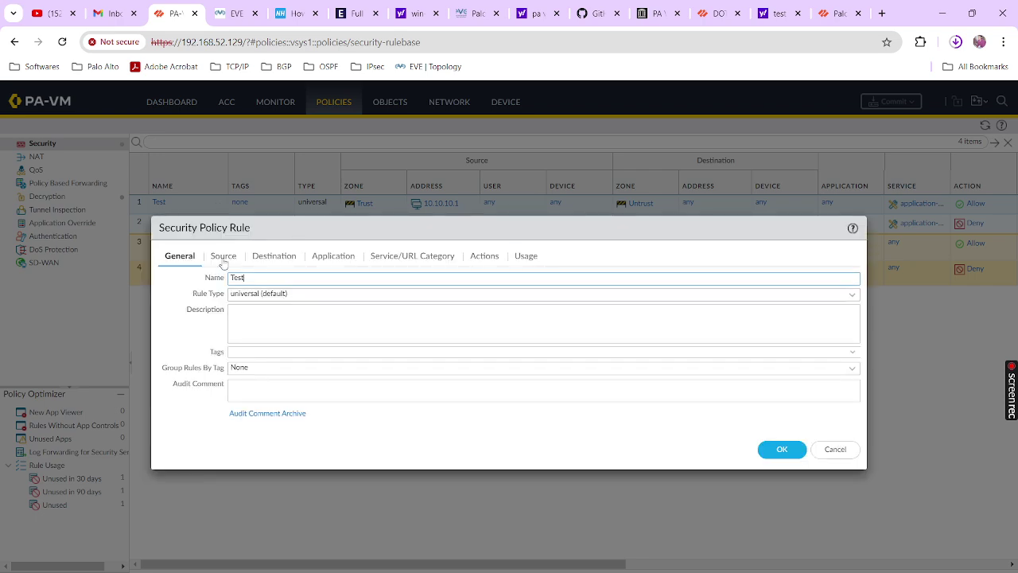
{"action": "left_click", "coordinate": [224, 257]}
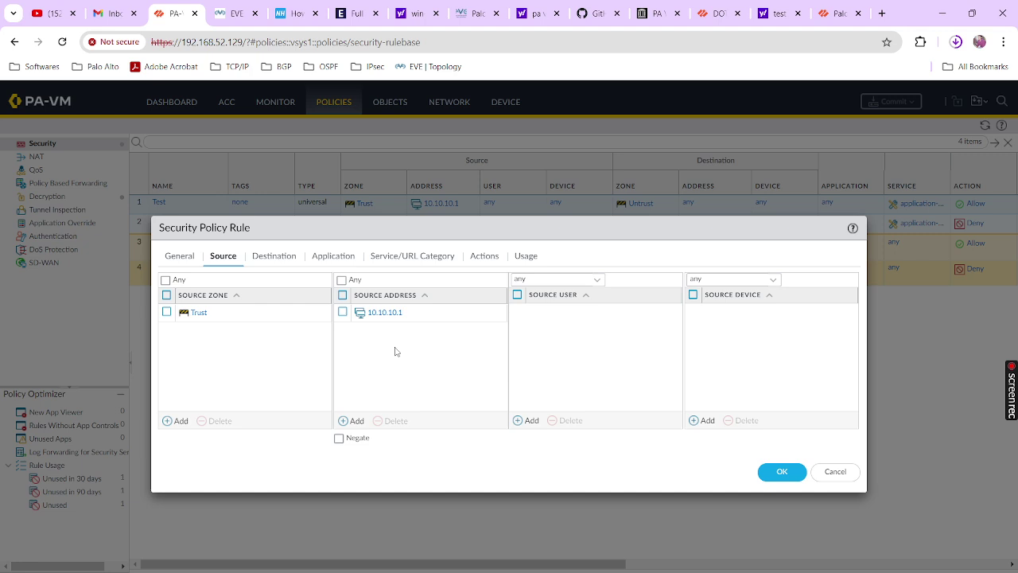
{"action": "left_click", "coordinate": [531, 421]}
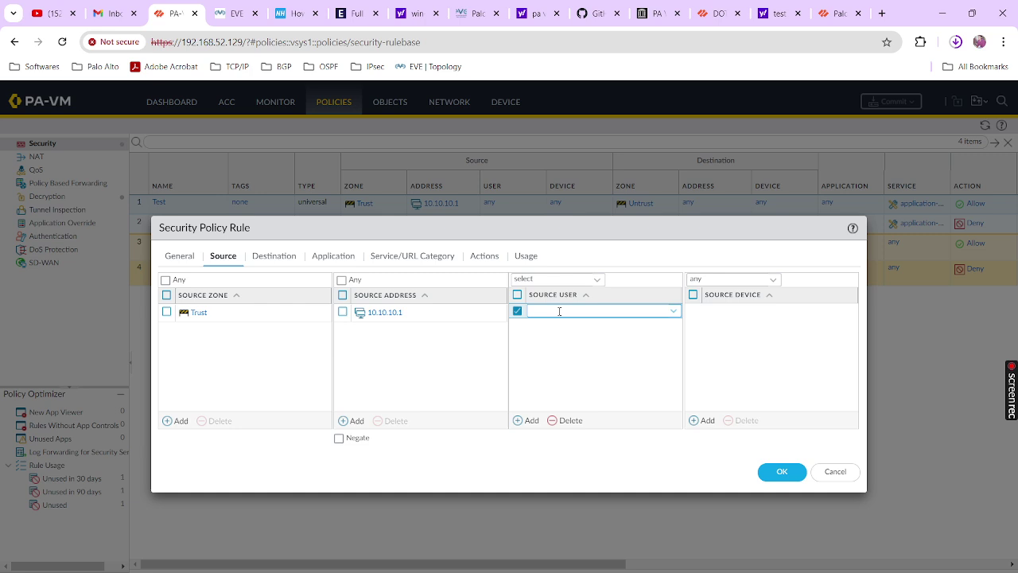
{"action": "left_click", "coordinate": [484, 256]}
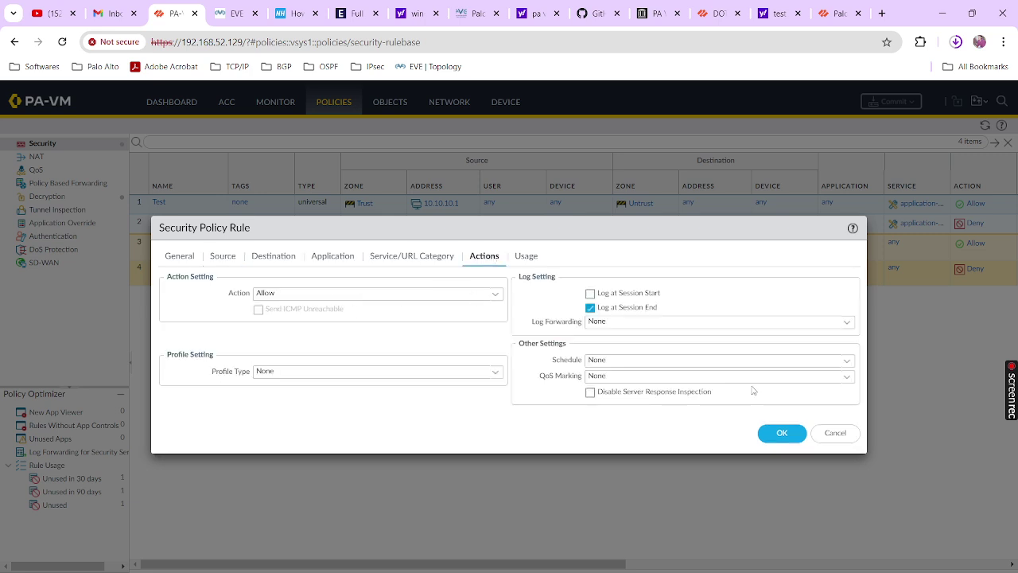
{"action": "left_click", "coordinate": [839, 436]}
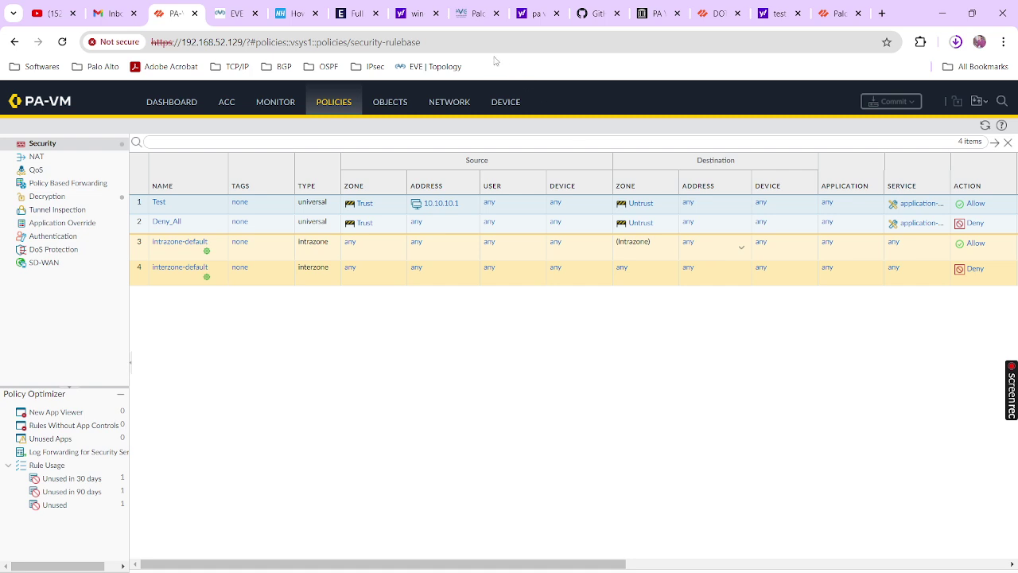
{"action": "left_click", "coordinate": [160, 203]}
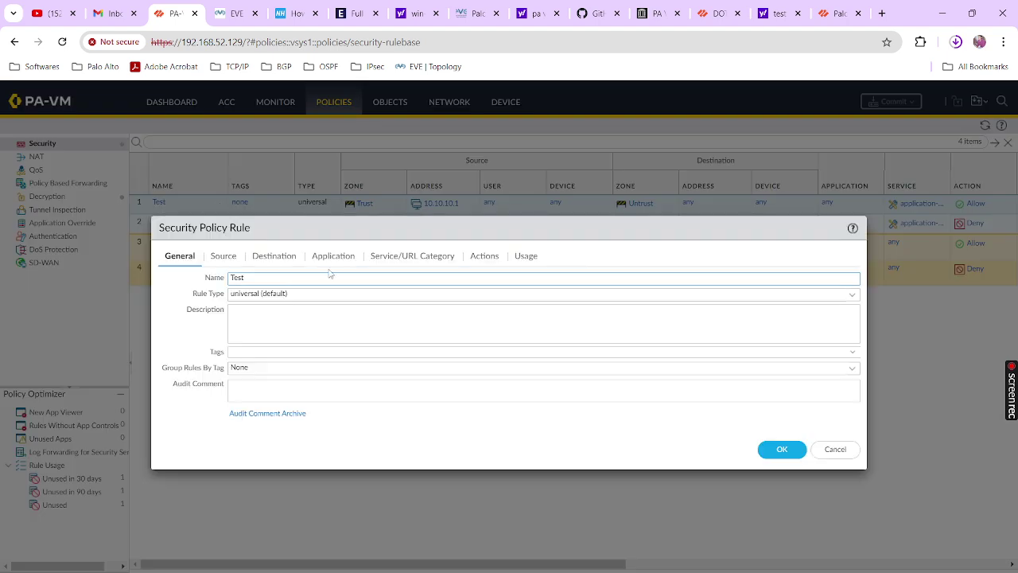
{"action": "left_click", "coordinate": [222, 256]}
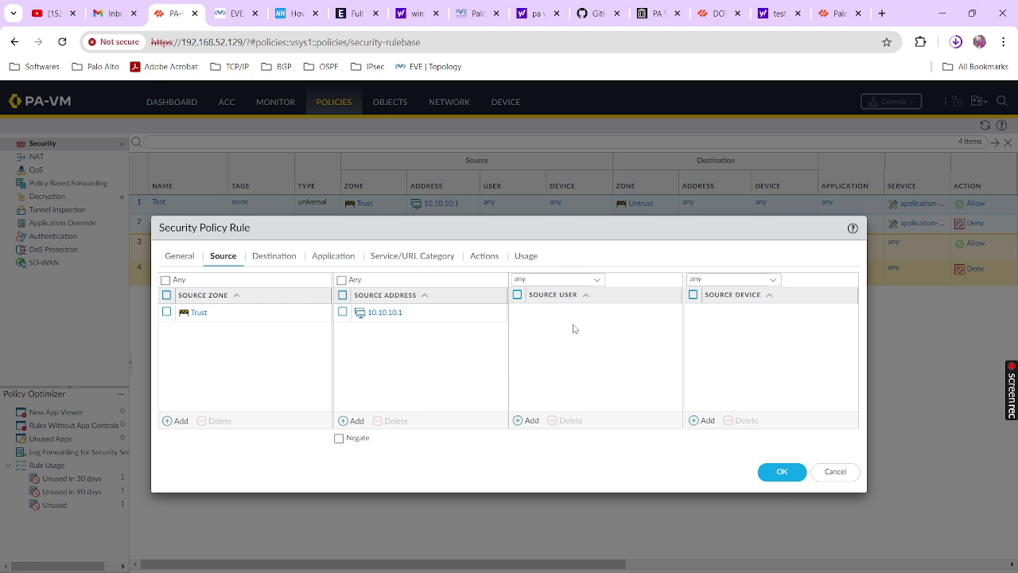
{"action": "left_click", "coordinate": [835, 472]}
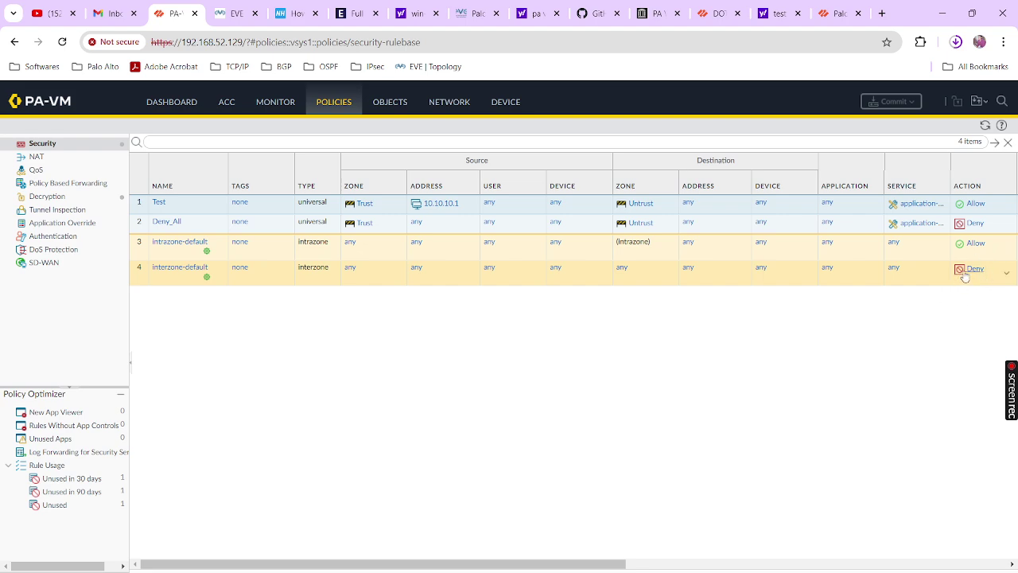
{"action": "left_click", "coordinate": [137, 229]}
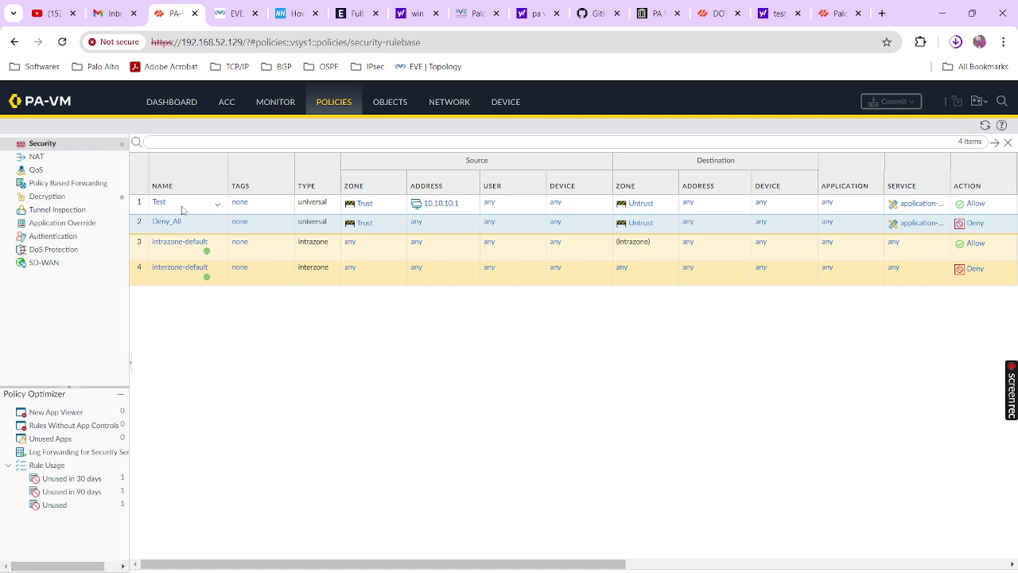
{"action": "left_click", "coordinate": [158, 203]}
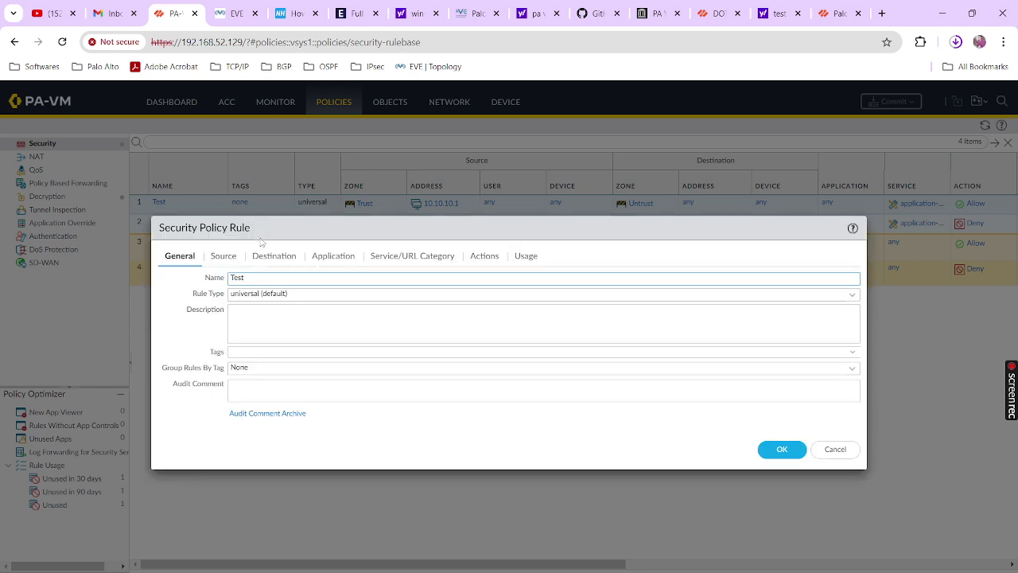
{"action": "left_click", "coordinate": [230, 257]}
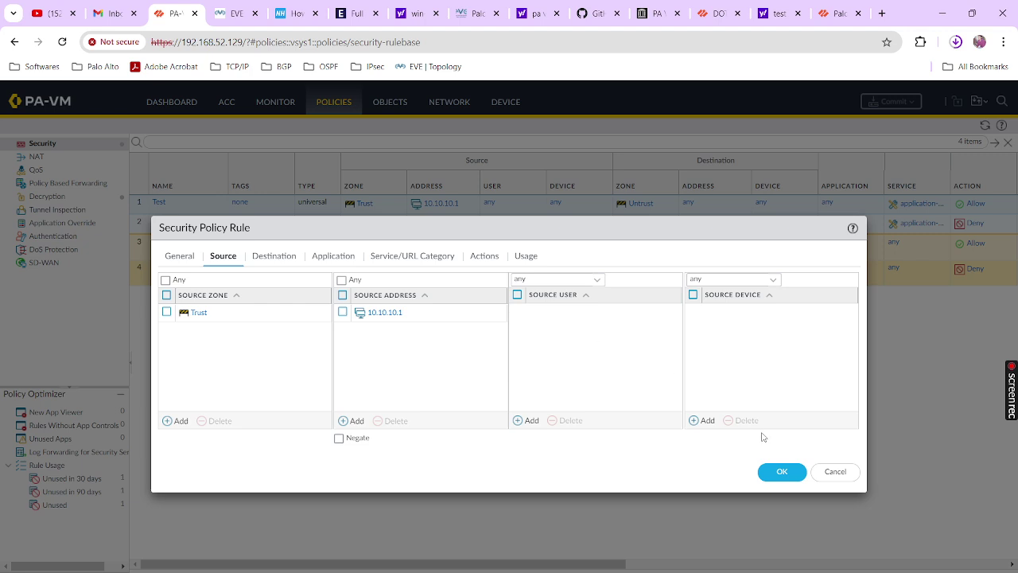
{"action": "left_click", "coordinate": [831, 472]}
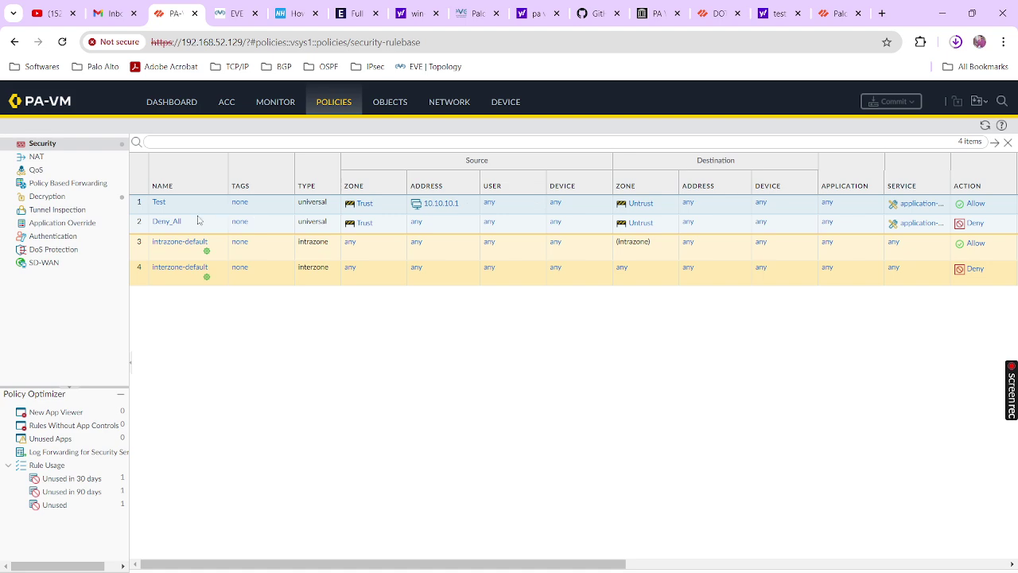
{"action": "left_click", "coordinate": [160, 203]}
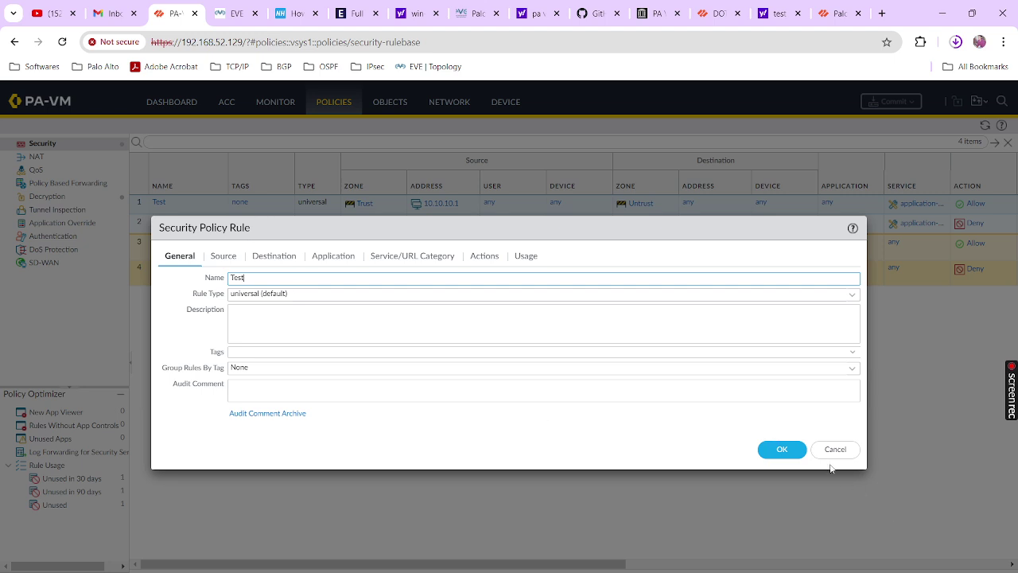
{"action": "left_click", "coordinate": [833, 450]}
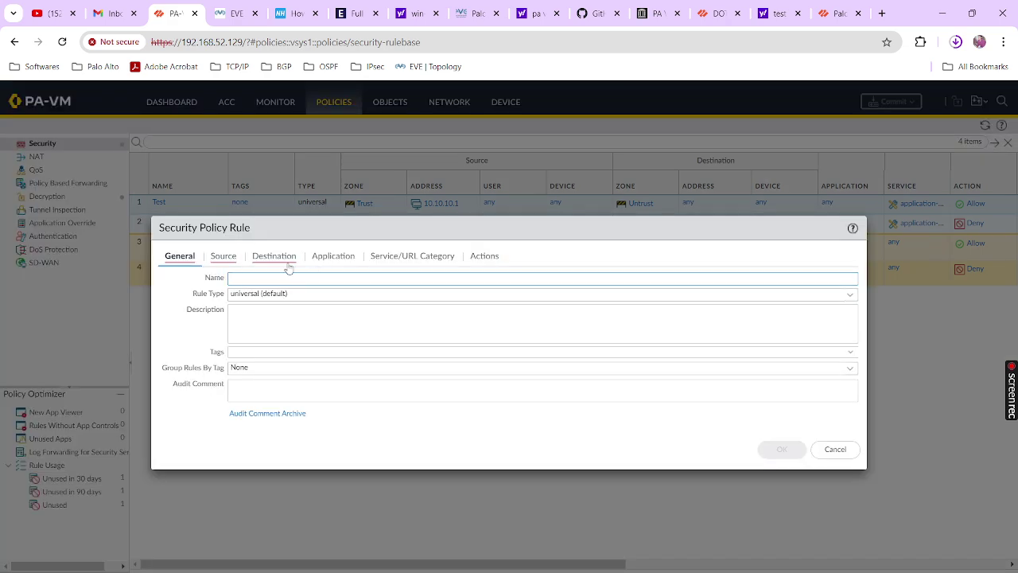
Step: Name the new rule 'User-based', then add and remove a Trust source zone, leaving Any
{"action": "left_click", "coordinate": [249, 279]}
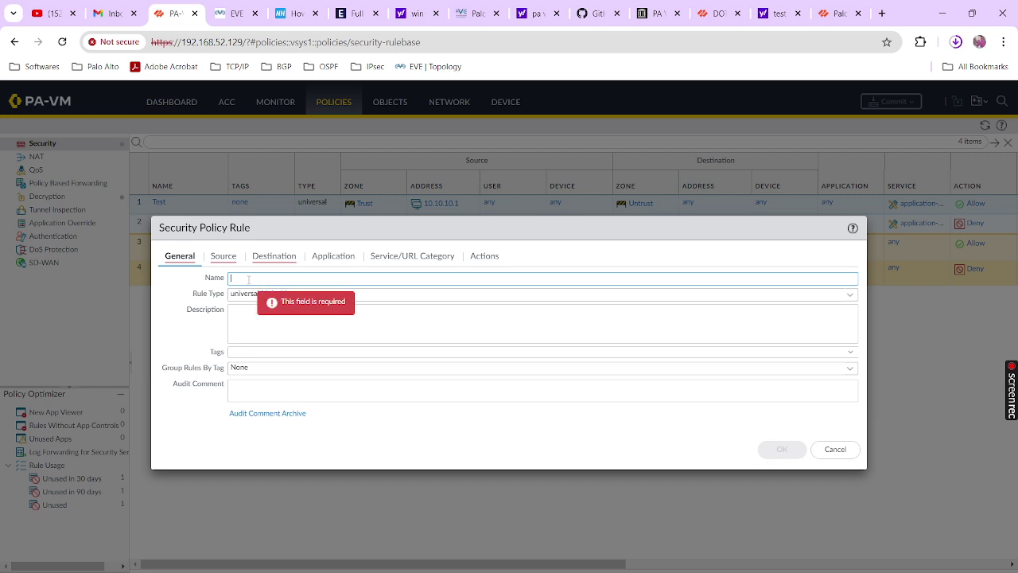
{"action": "type", "text": "User-based"}
{"action": "left_click", "coordinate": [224, 257]}
{"action": "left_click", "coordinate": [178, 420]}
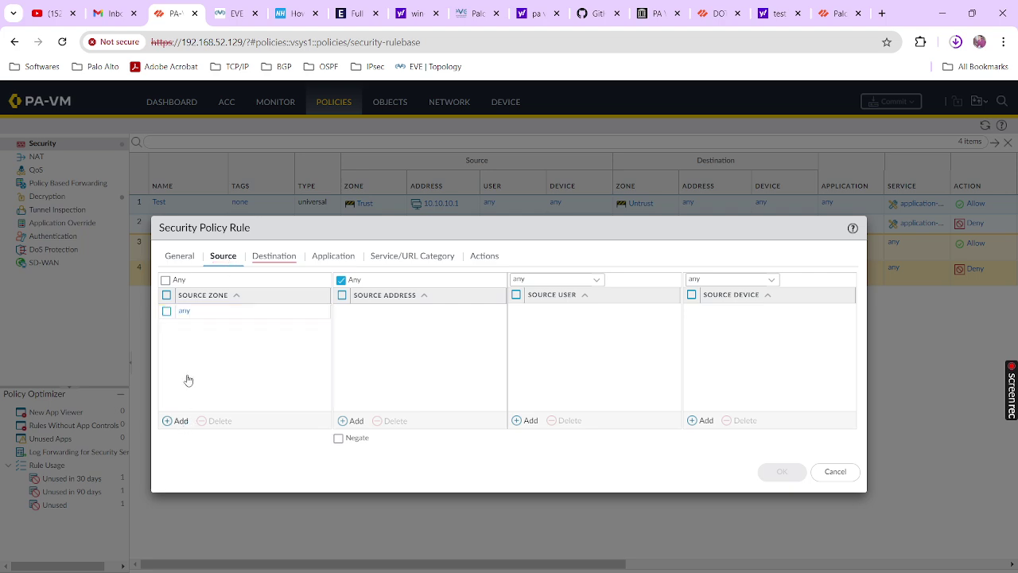
{"action": "left_click", "coordinate": [193, 327]}
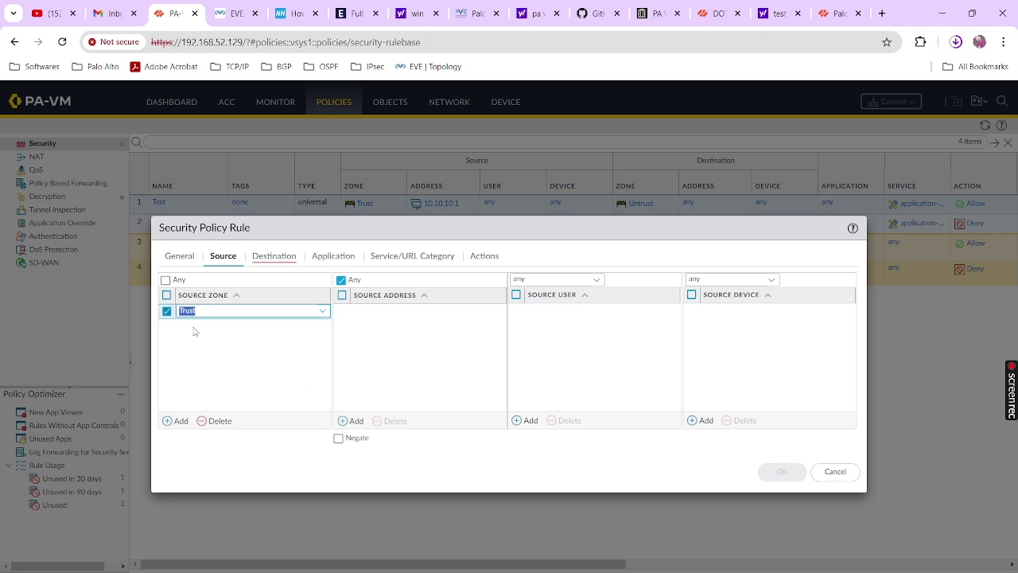
{"action": "left_click", "coordinate": [166, 312]}
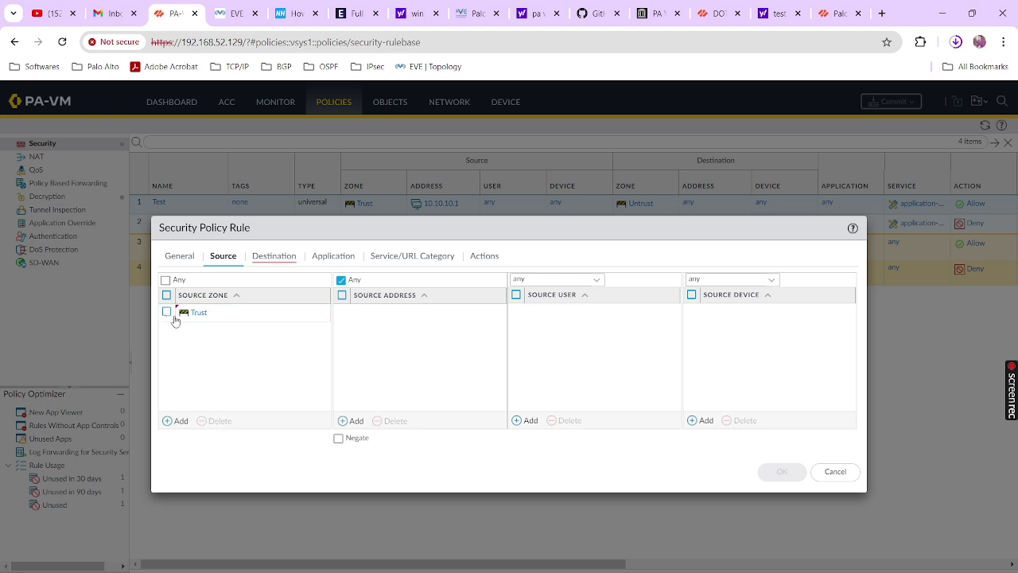
{"action": "left_click", "coordinate": [165, 280]}
{"action": "left_click", "coordinate": [167, 313]}
{"action": "left_click", "coordinate": [213, 421]}
Step: Add and discard an empty source user entry, then show the rule's destination settings
{"action": "left_click", "coordinate": [279, 257]}
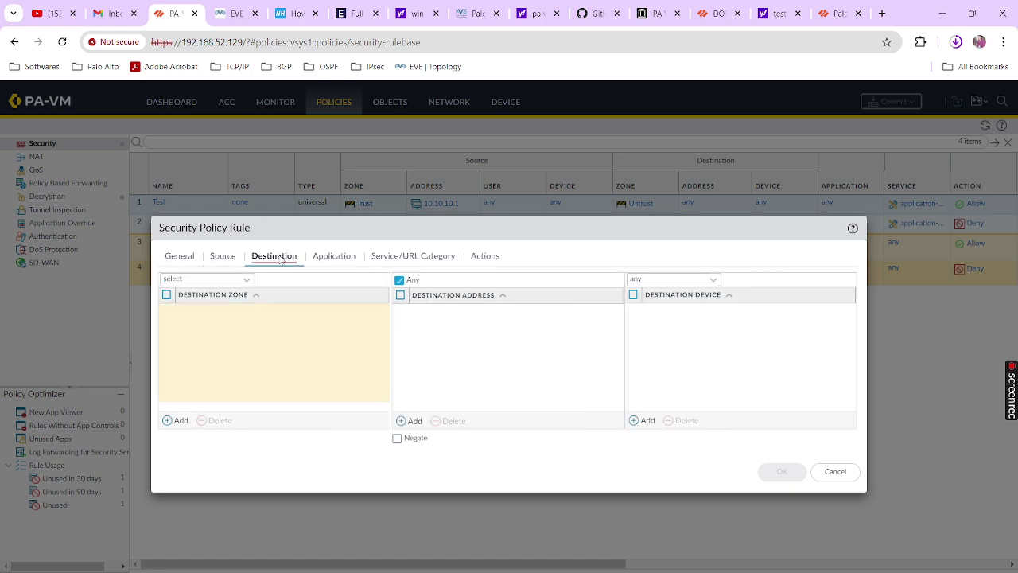
{"action": "left_click", "coordinate": [223, 256]}
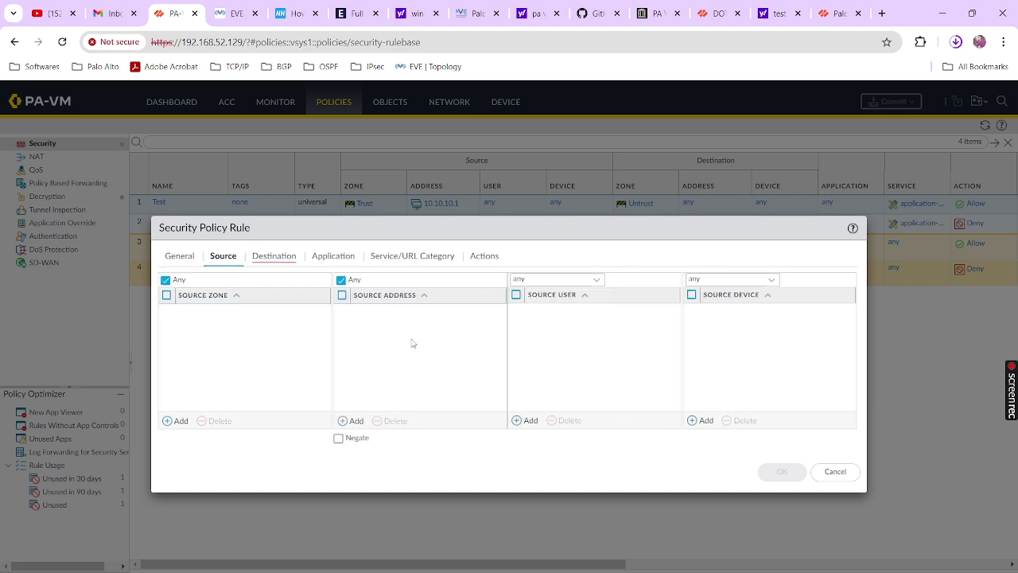
{"action": "left_click", "coordinate": [529, 422]}
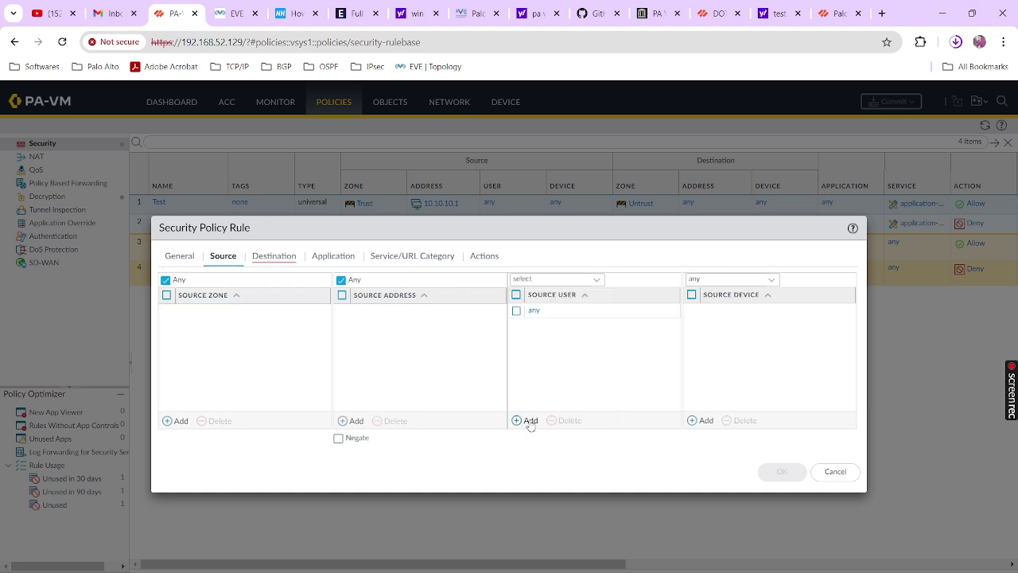
{"action": "left_click", "coordinate": [547, 359]}
{"action": "left_click", "coordinate": [268, 260]}
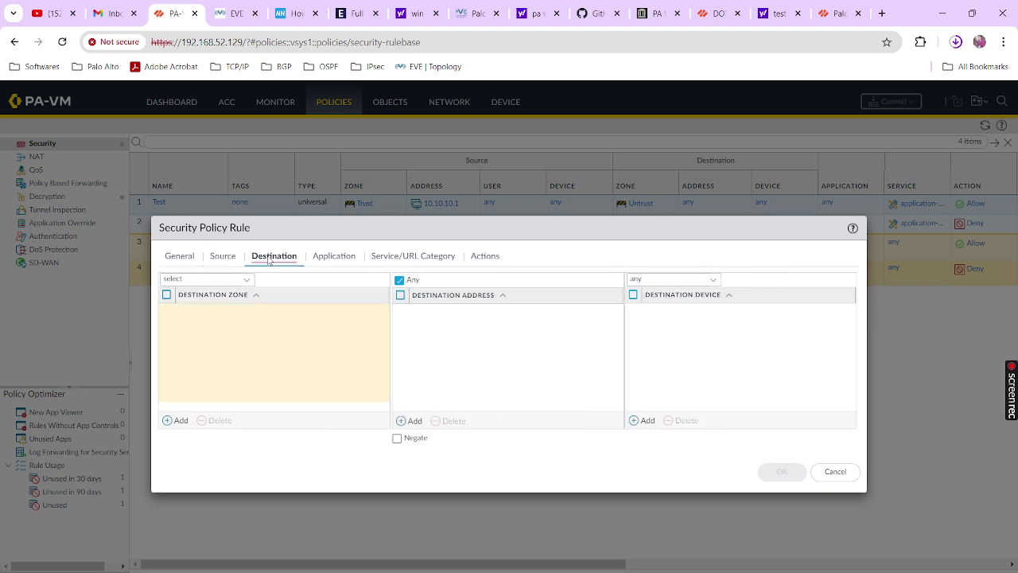
Step: Discard the empty destination zone entry and set the rule's source zone to Trust
{"action": "left_click", "coordinate": [181, 420]}
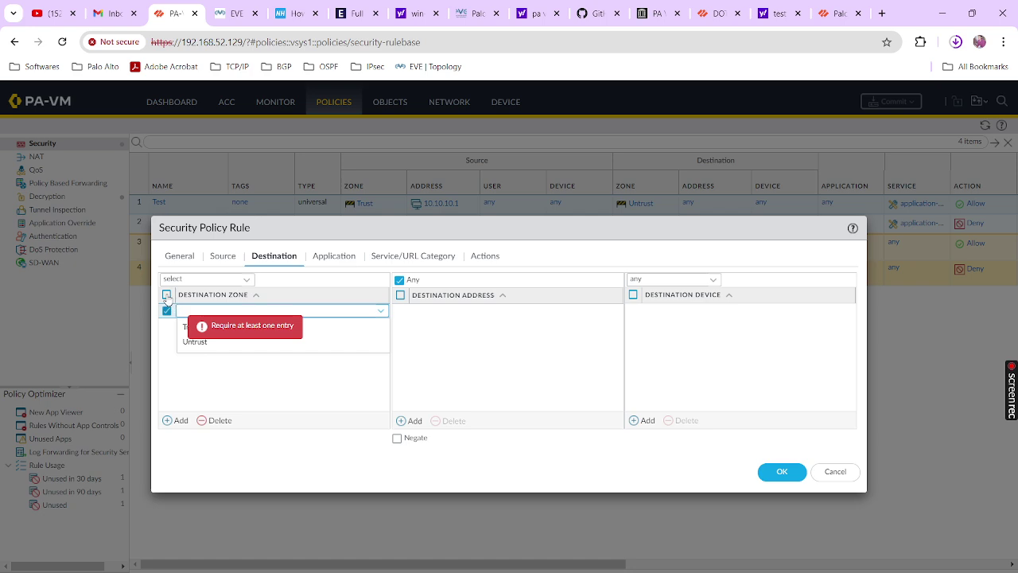
{"action": "left_click", "coordinate": [227, 375]}
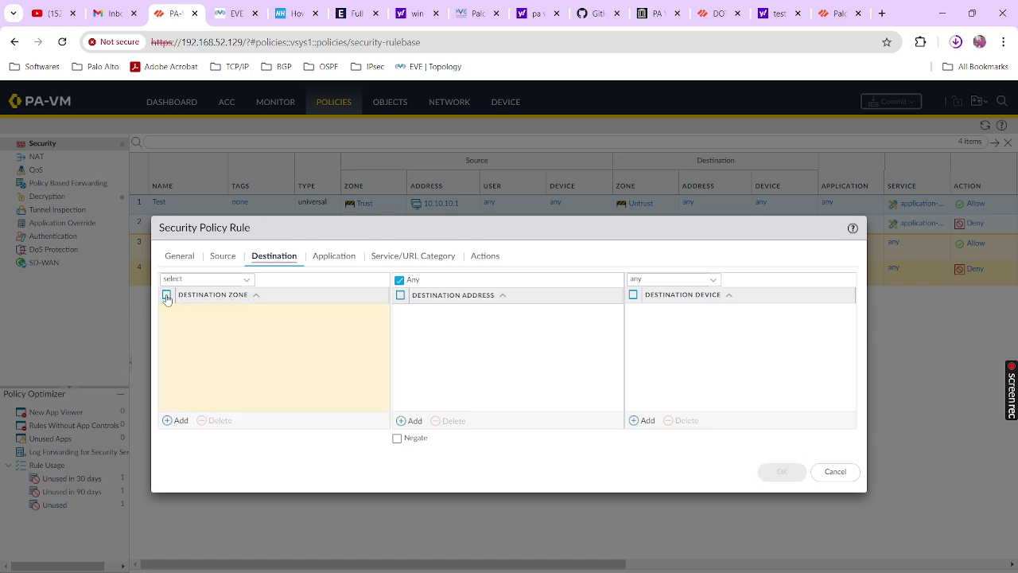
{"action": "left_click", "coordinate": [227, 255]}
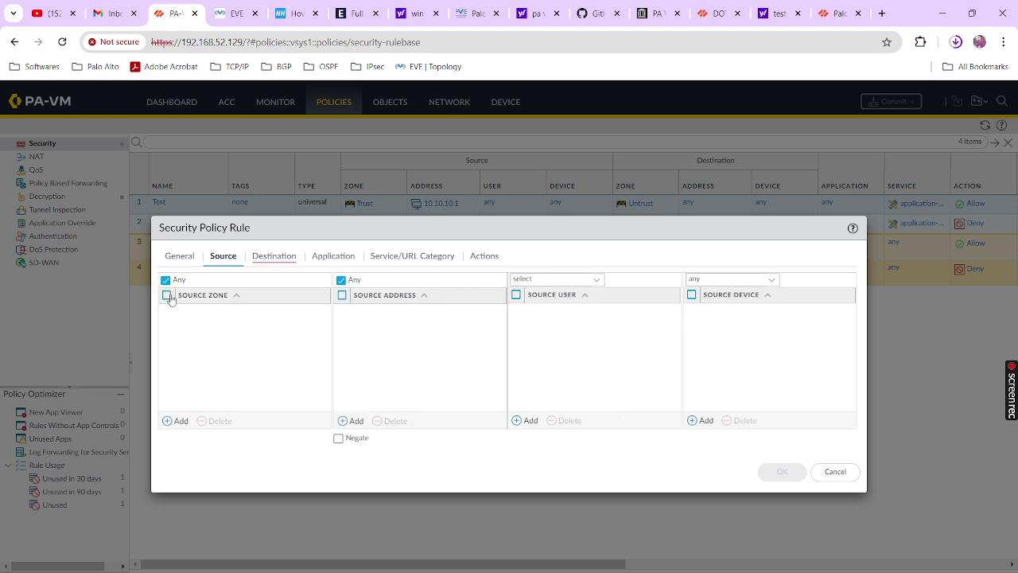
{"action": "left_click", "coordinate": [179, 422]}
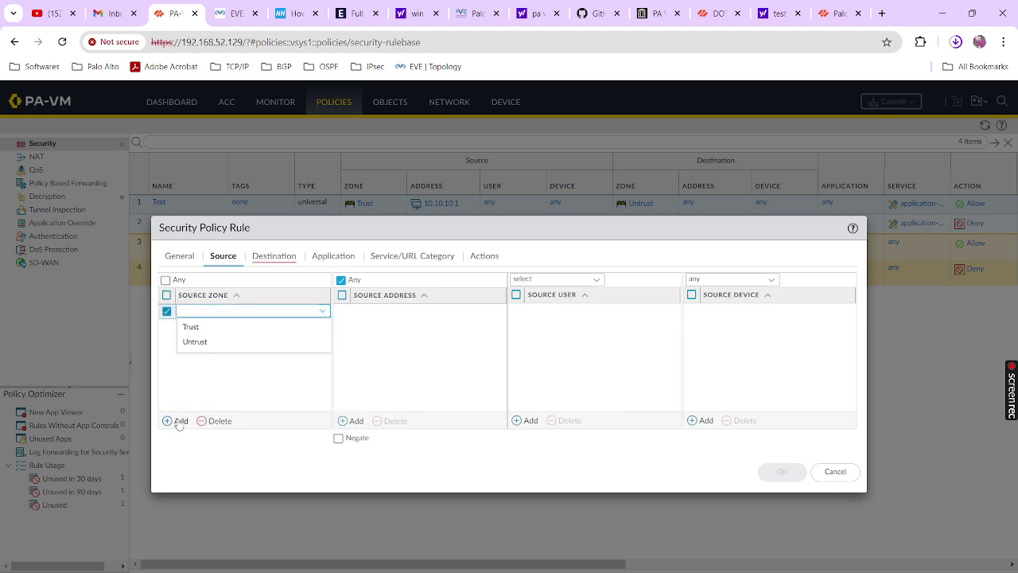
{"action": "left_click", "coordinate": [187, 328]}
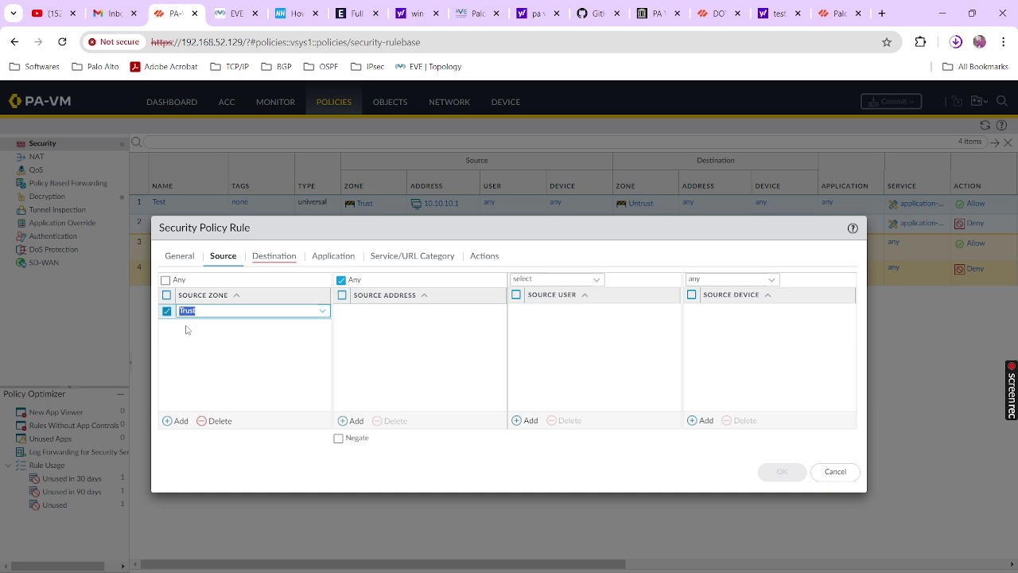
{"action": "left_click", "coordinate": [218, 331]}
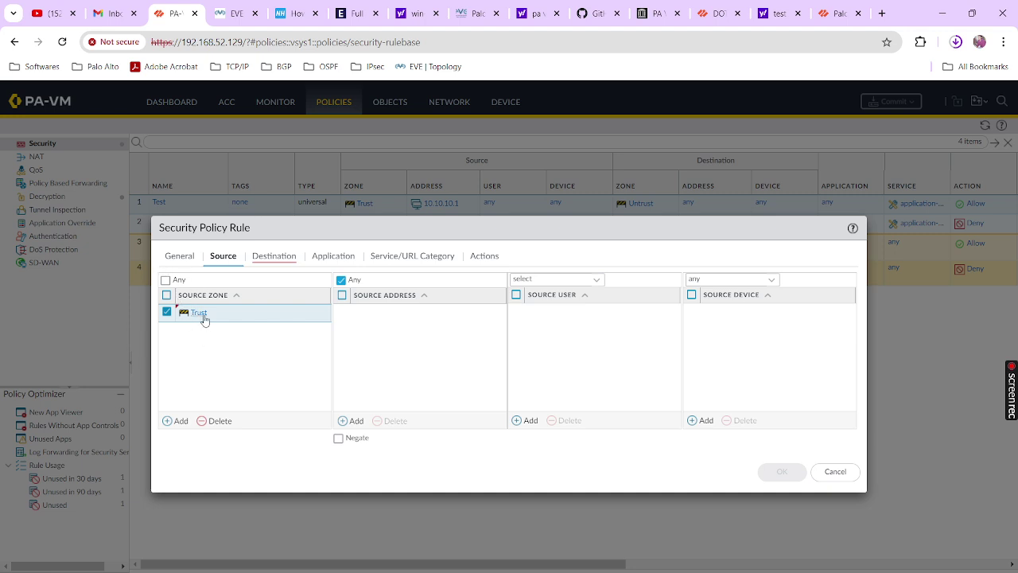
Step: Set the destination zone to any, recheck the source settings, and cancel the draft rule
{"action": "left_click", "coordinate": [277, 257]}
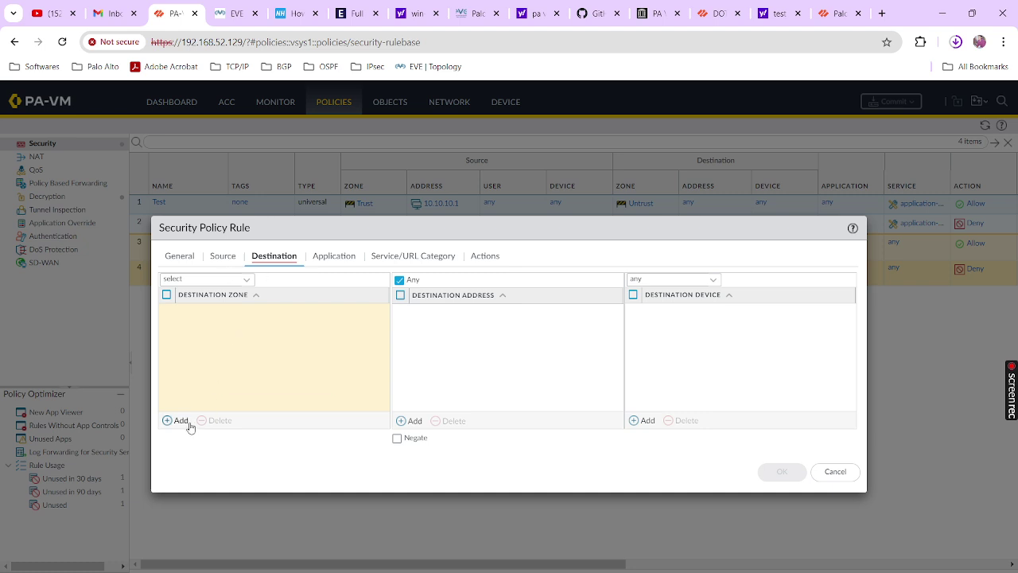
{"action": "left_click", "coordinate": [222, 262]}
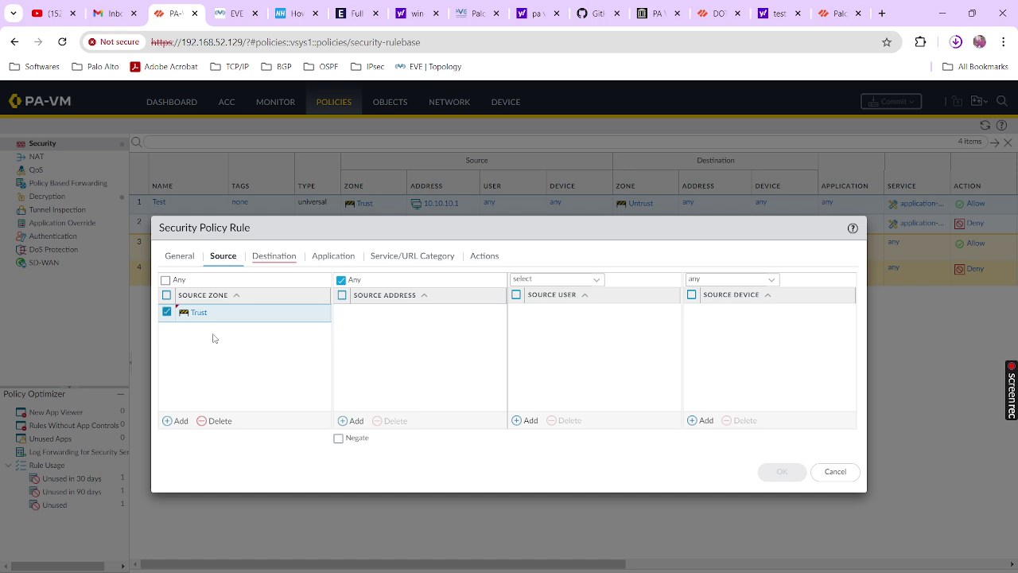
{"action": "left_click", "coordinate": [274, 256]}
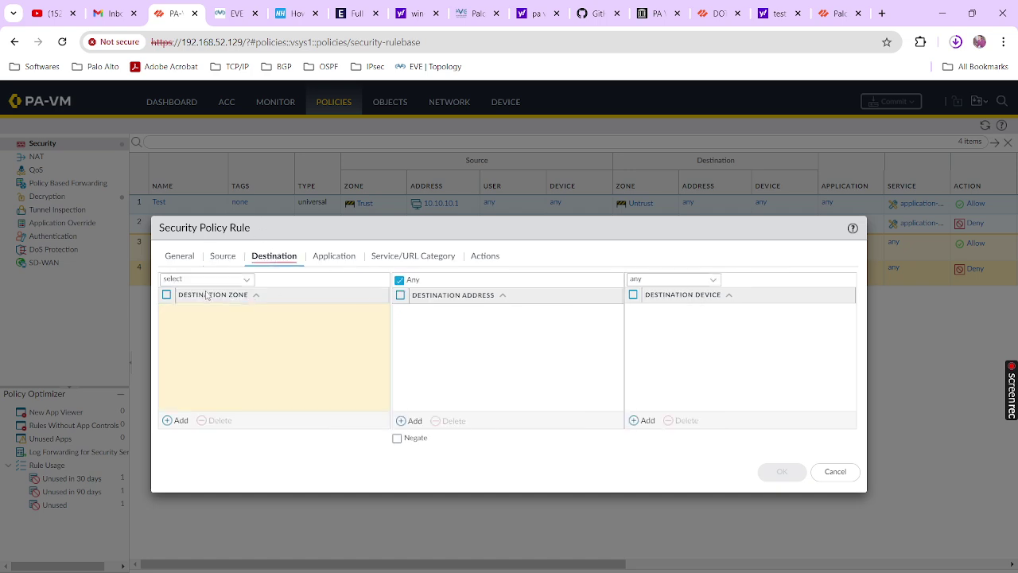
{"action": "left_click", "coordinate": [247, 283]}
{"action": "left_click", "coordinate": [191, 313]}
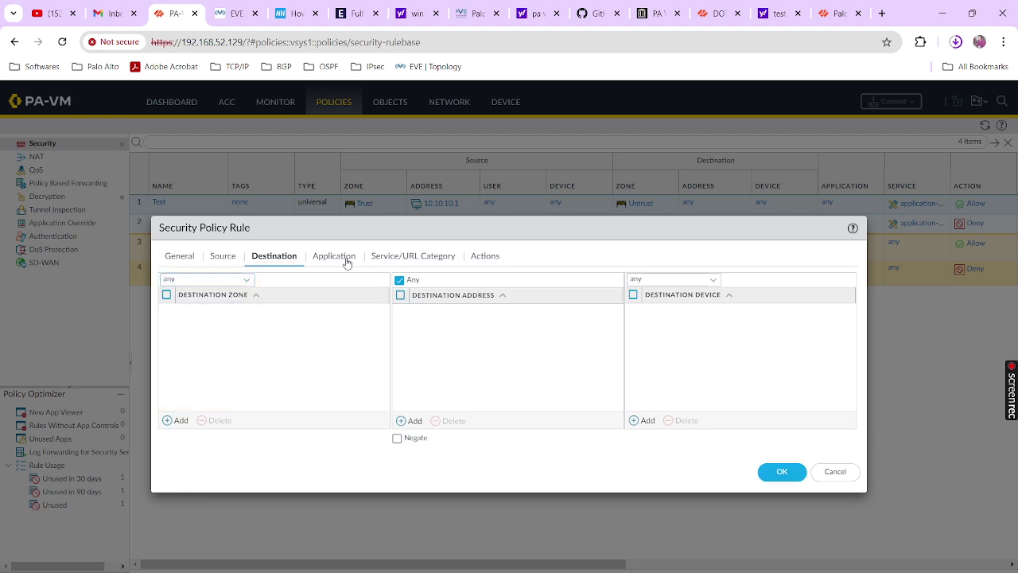
{"action": "left_click", "coordinate": [221, 256]}
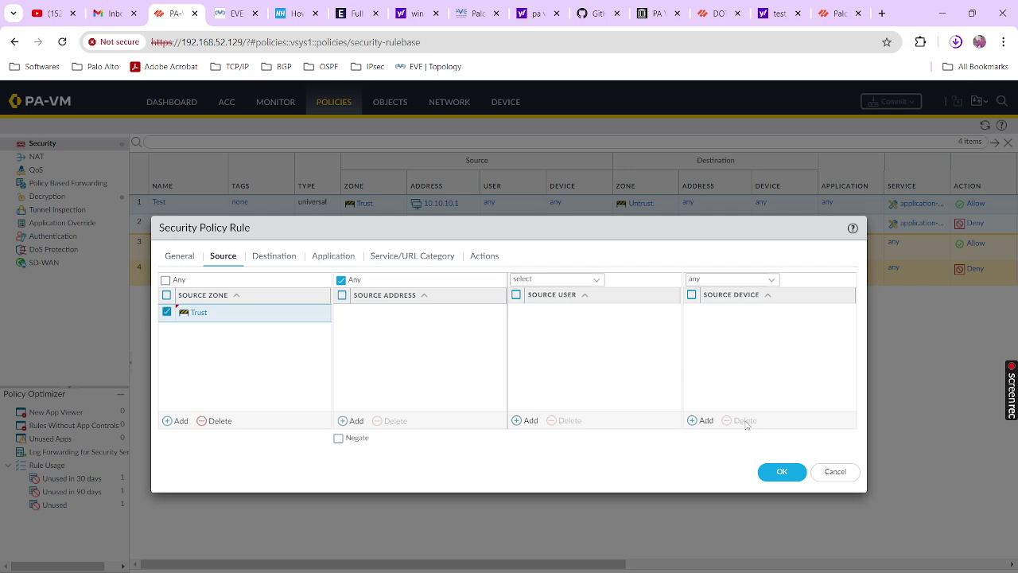
{"action": "left_click", "coordinate": [834, 473]}
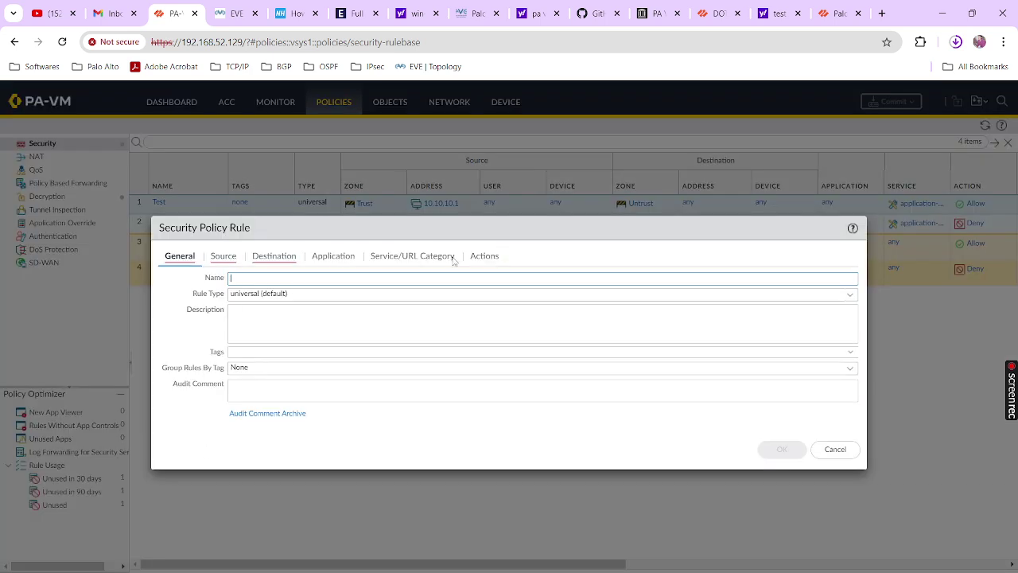
Step: Close the Security Policy Rule editor without saving the draft rule
{"action": "left_click", "coordinate": [835, 451]}
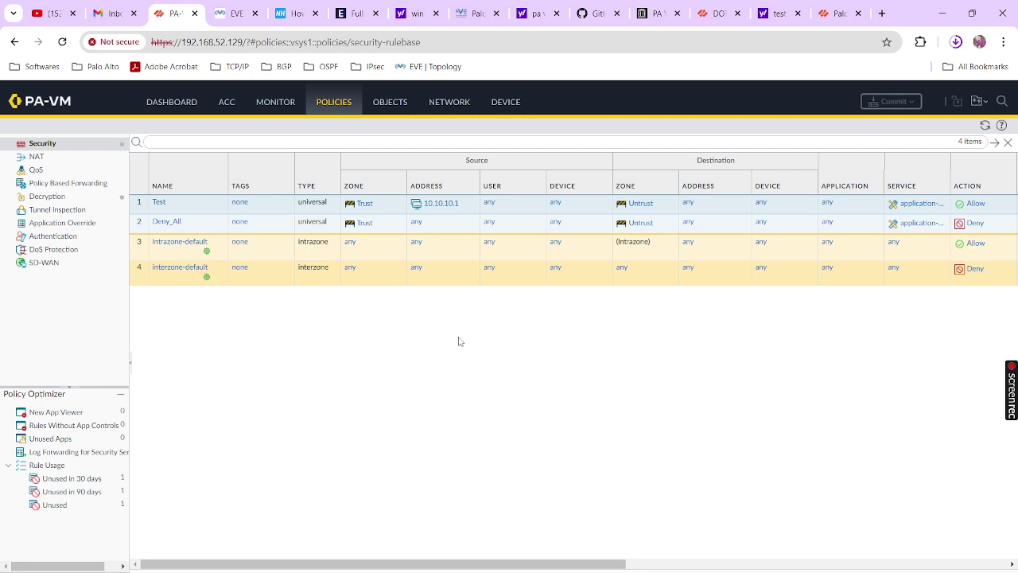
{"action": "left_click", "coordinate": [160, 204]}
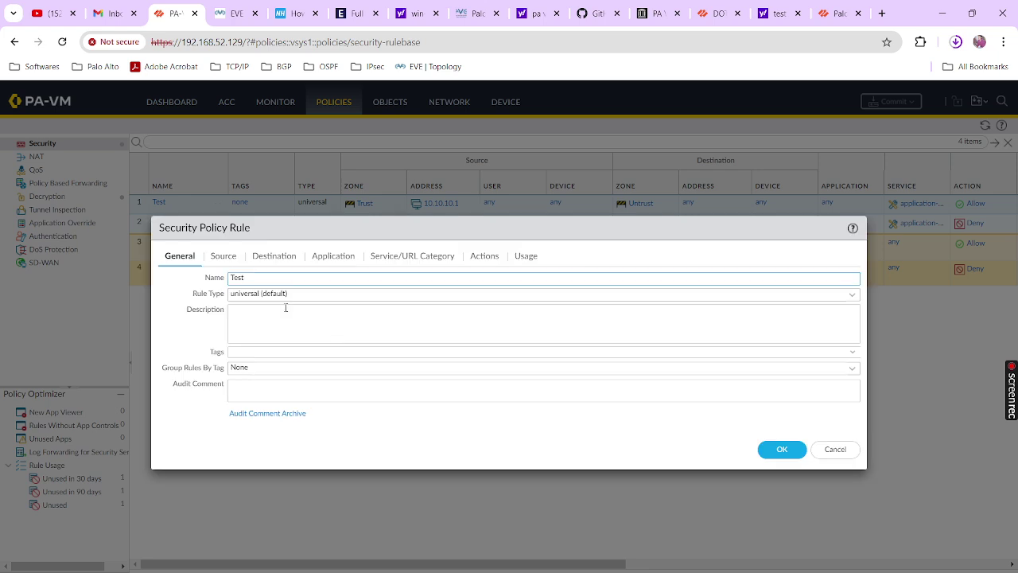
{"action": "left_click", "coordinate": [225, 258]}
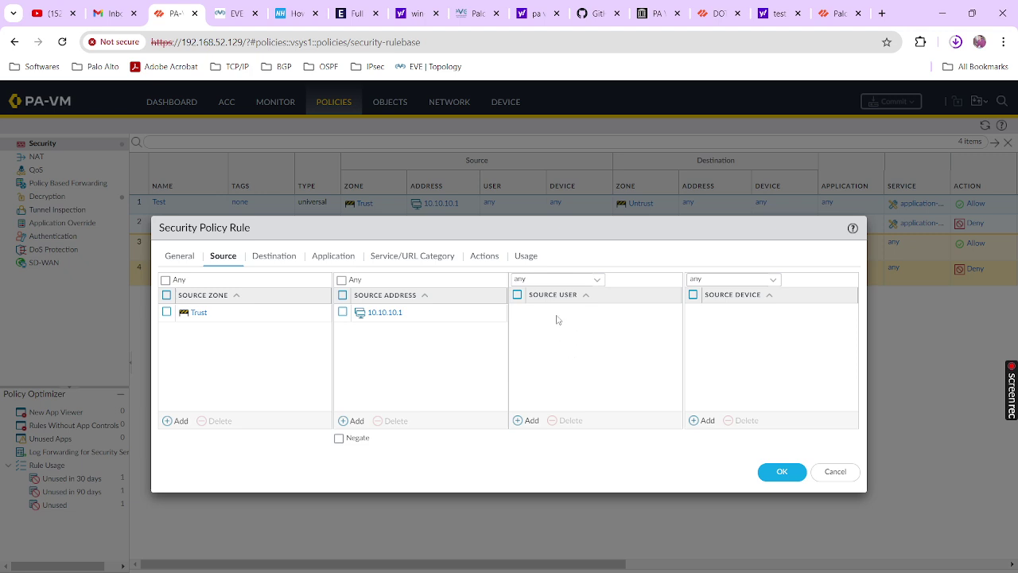
{"action": "left_click", "coordinate": [482, 256]}
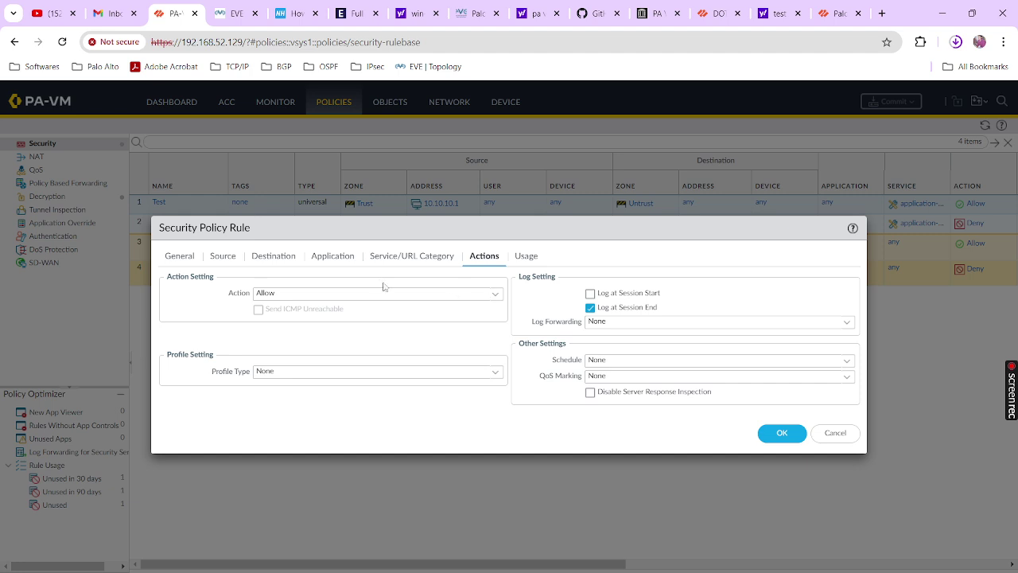
{"action": "left_click", "coordinate": [843, 438]}
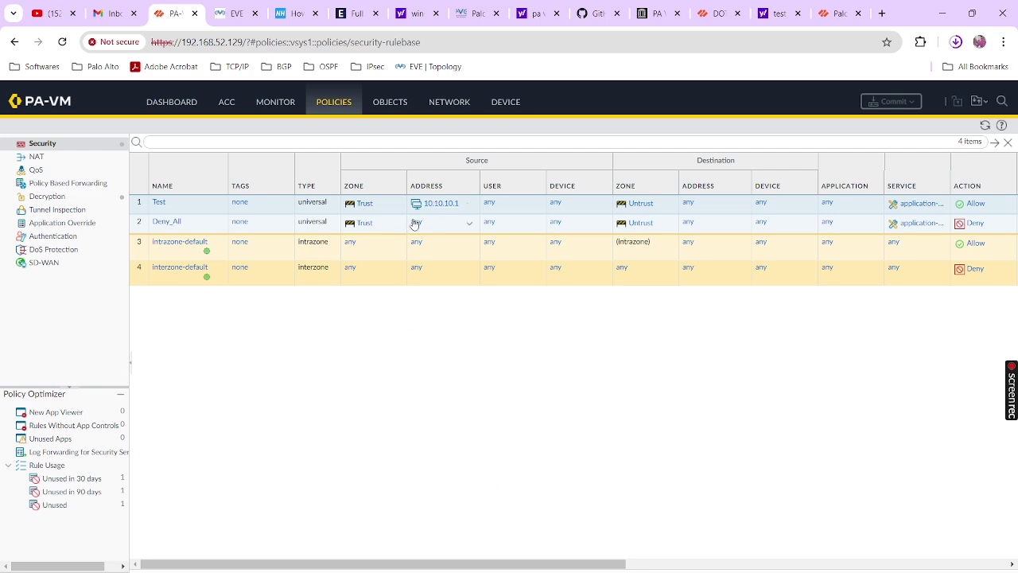
{"action": "left_click", "coordinate": [159, 203]}
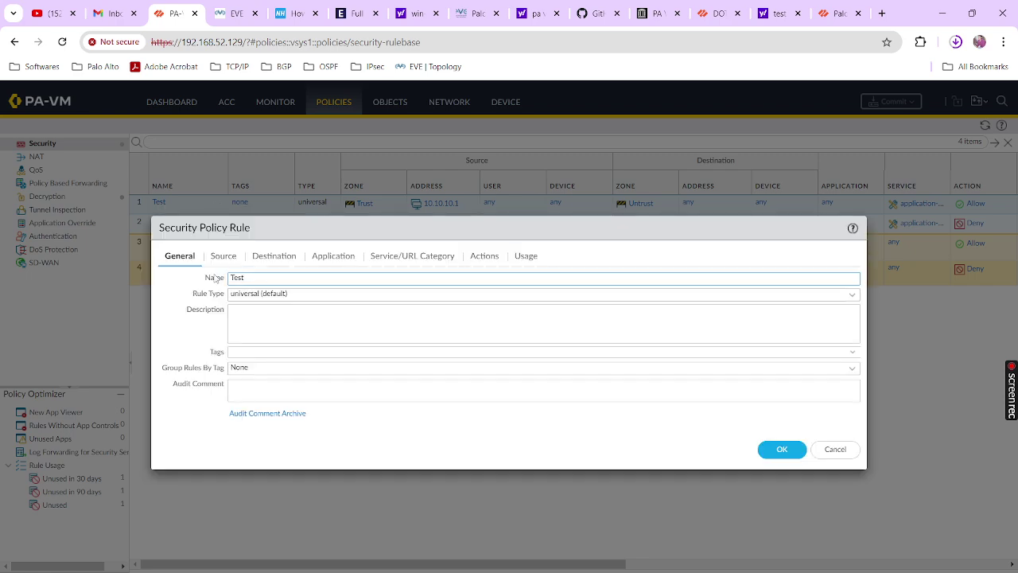
{"action": "left_click", "coordinate": [222, 255]}
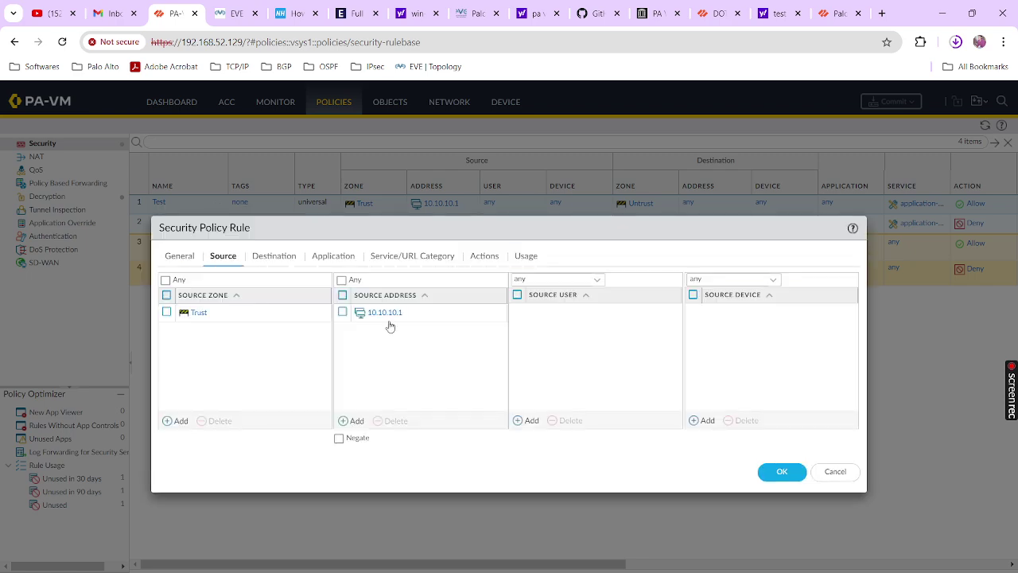
{"action": "left_click", "coordinate": [355, 420]}
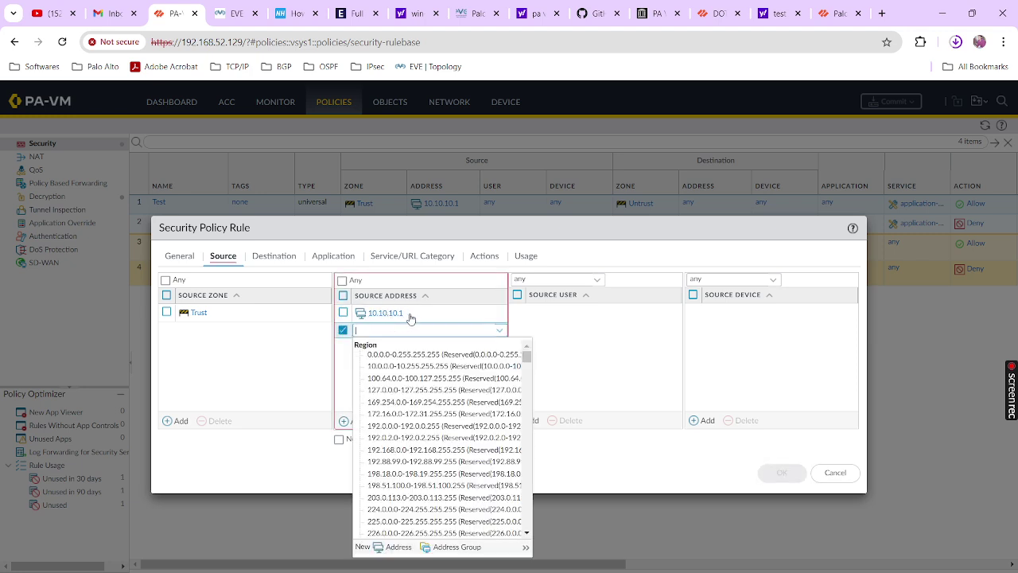
{"action": "left_click", "coordinate": [343, 312]}
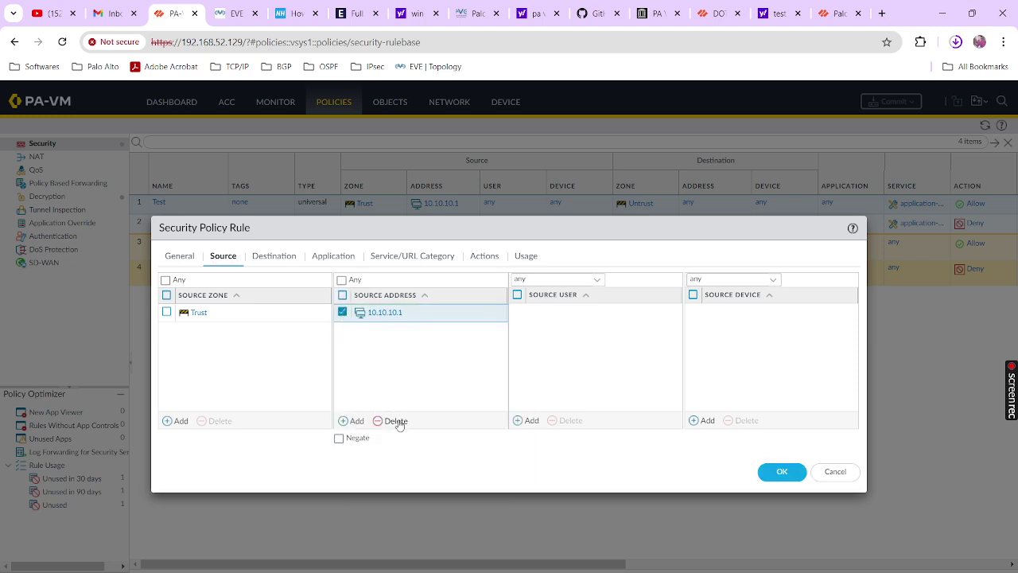
{"action": "left_click", "coordinate": [397, 421]}
{"action": "left_click", "coordinate": [355, 420]}
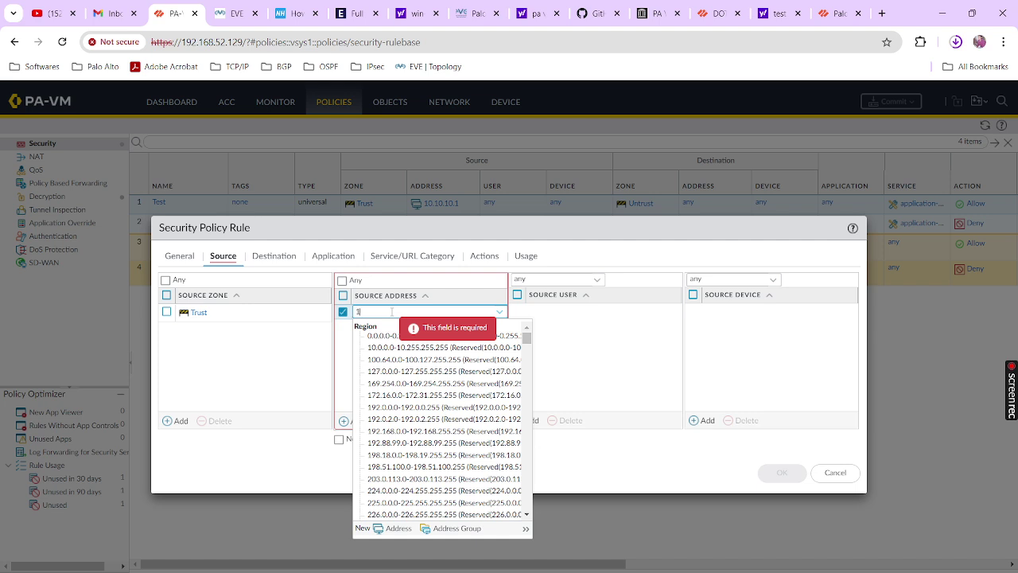
{"action": "type", "text": "10.10.10.0/24"}
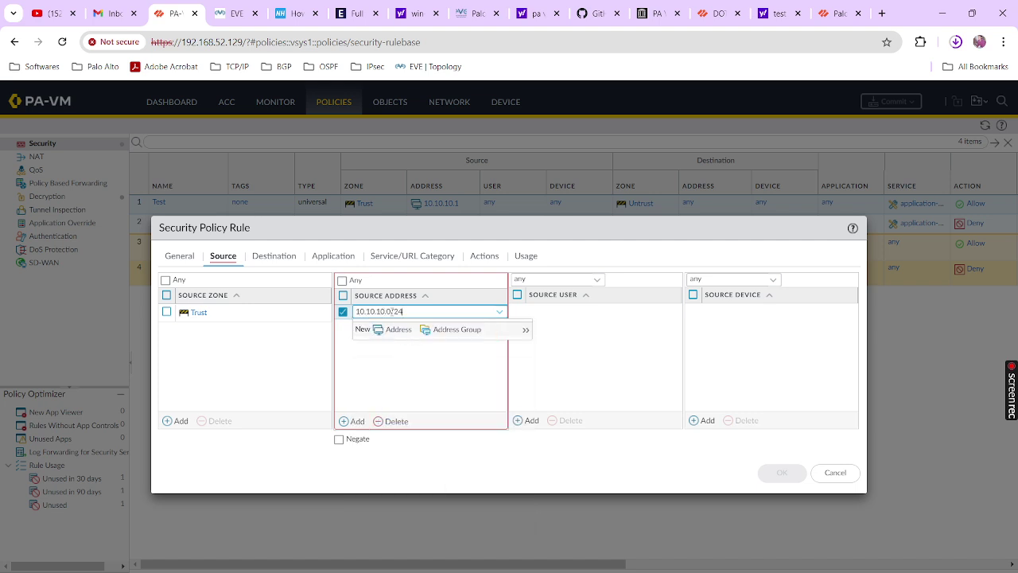
{"action": "left_click", "coordinate": [423, 371]}
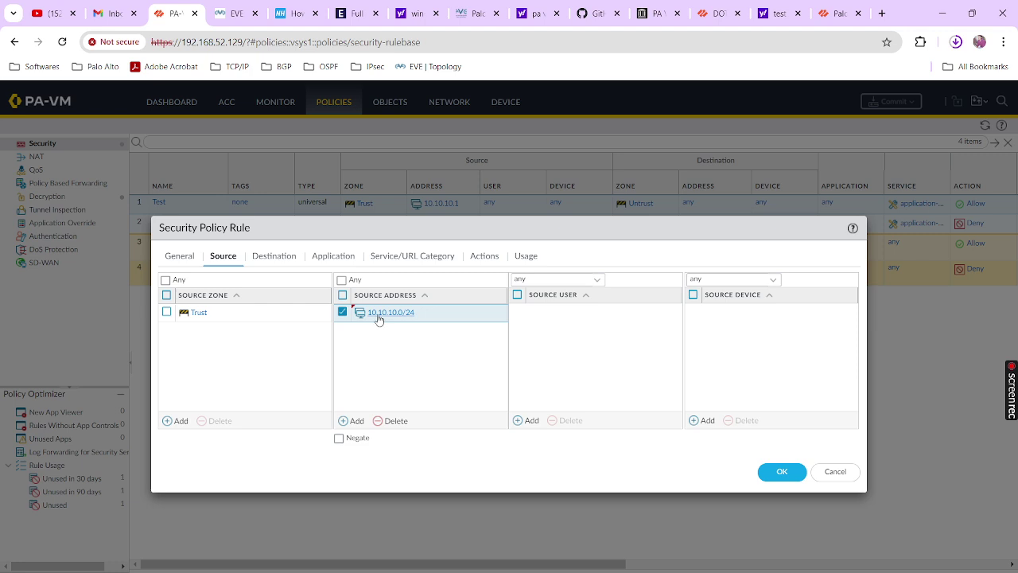
{"action": "left_click", "coordinate": [485, 256]}
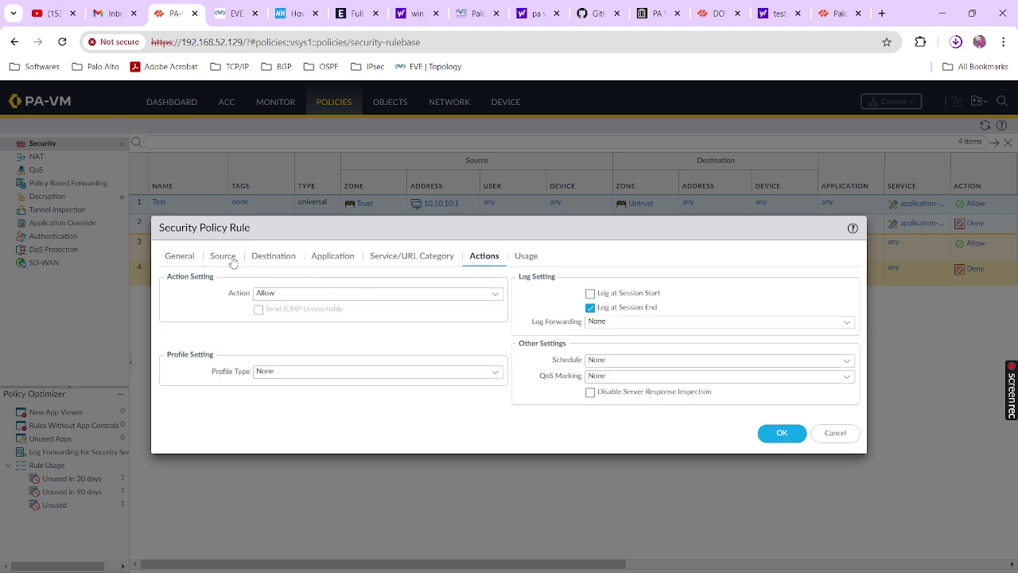
{"action": "left_click", "coordinate": [230, 260]}
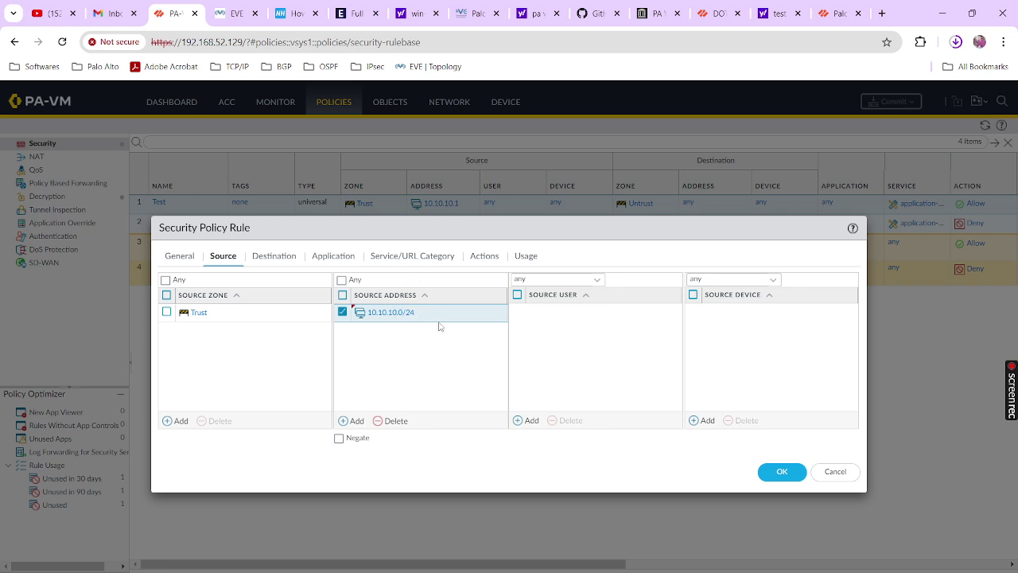
{"action": "left_click", "coordinate": [836, 472]}
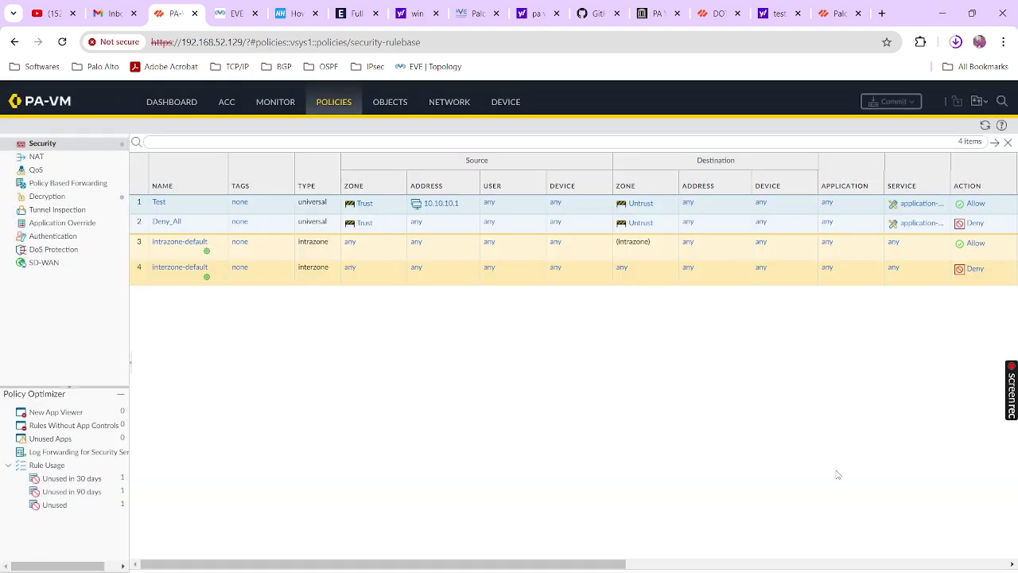
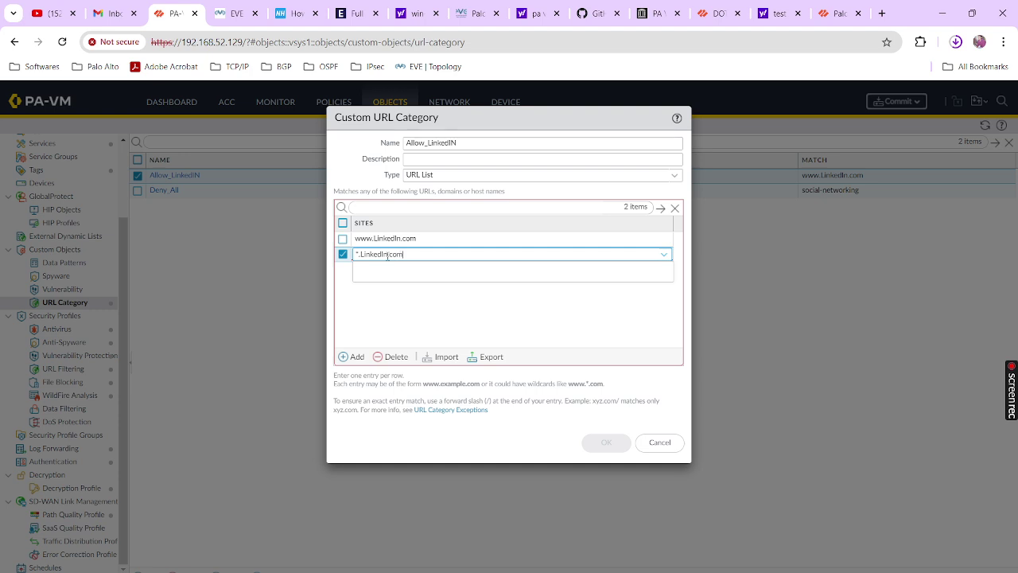
Step: Add mail.google.com as the third Allow_LinkedIN site, correcting the 'goole' typo
{"action": "left_click", "coordinate": [405, 307]}
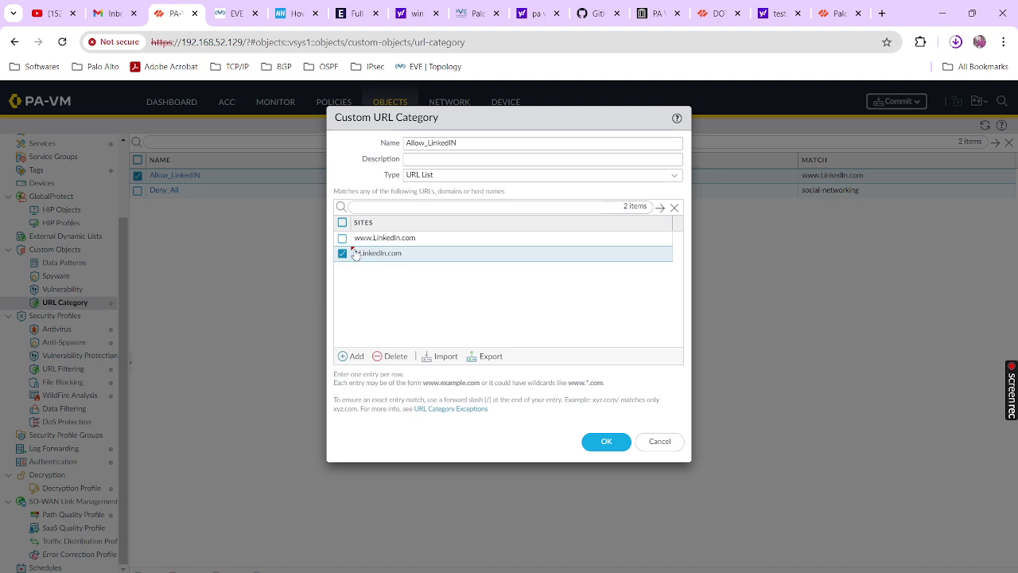
{"action": "left_click", "coordinate": [357, 357]}
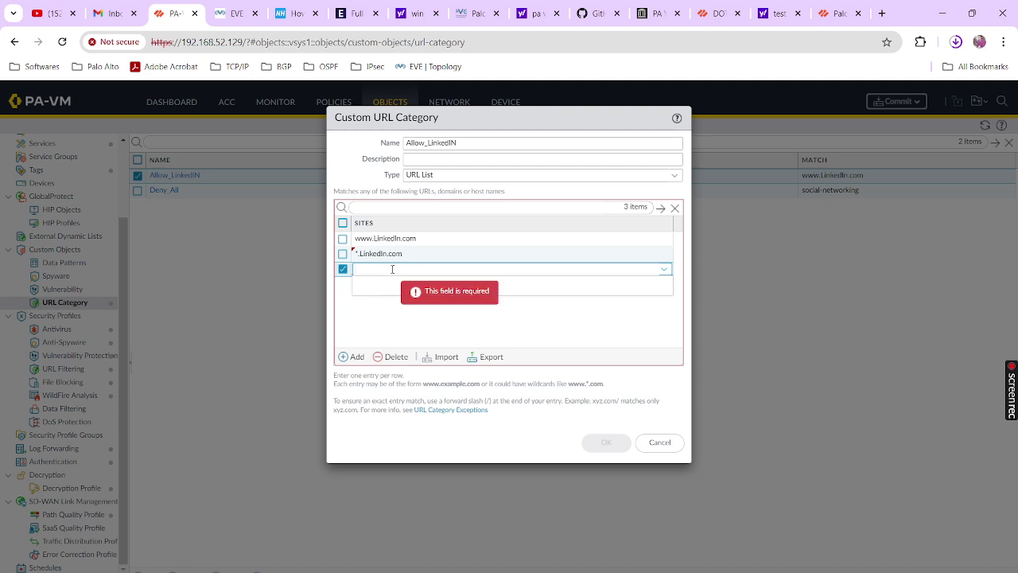
{"action": "type", "text": "*"}
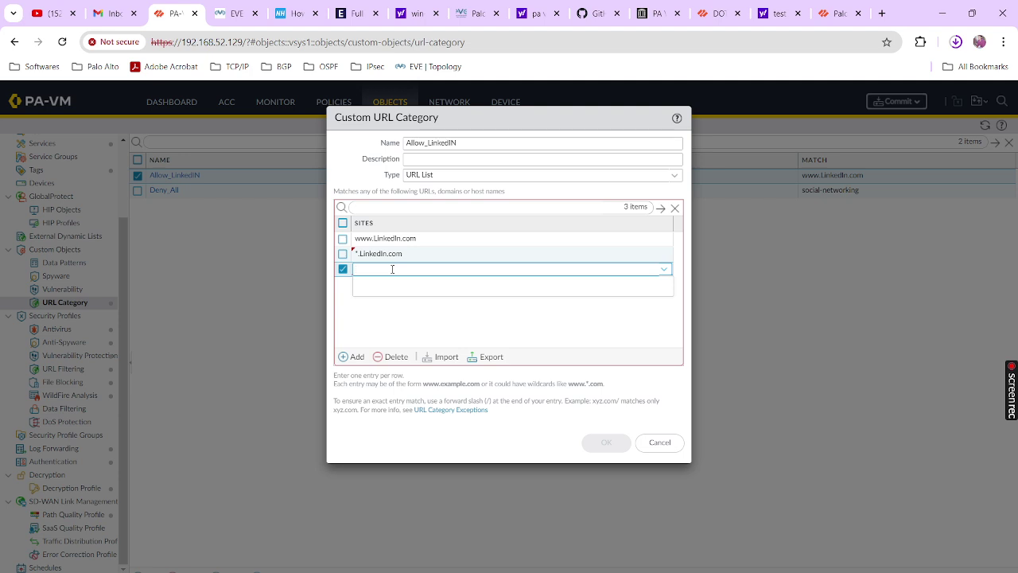
{"action": "type", "text": "mail.gool"}
{"action": "type", "text": "e.com"}
{"action": "left_click", "coordinate": [383, 268]}
{"action": "type", "text": "g"}
{"action": "left_click", "coordinate": [393, 307]}
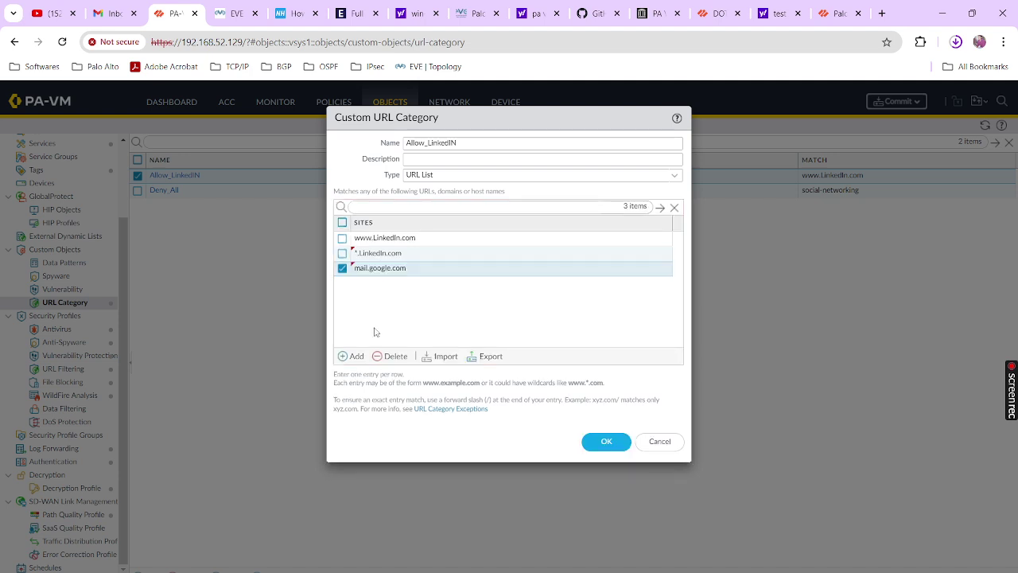
Step: Add maps.google.com and drive.google.com to the Allow_LinkedIN sites
{"action": "left_click", "coordinate": [357, 356]}
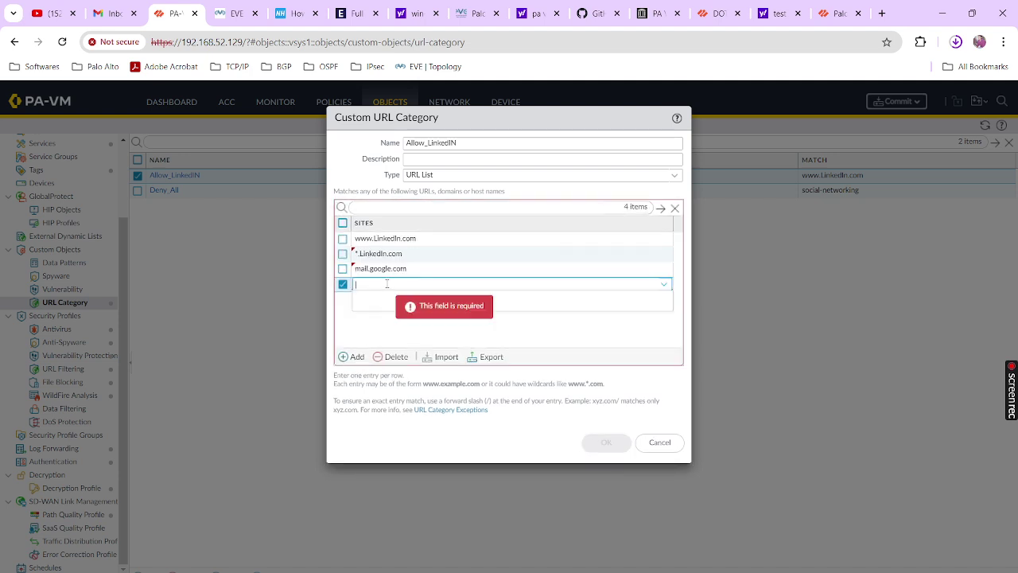
{"action": "type", "text": "maps.google.com"}
{"action": "left_click", "coordinate": [379, 331]}
{"action": "left_click", "coordinate": [357, 357]}
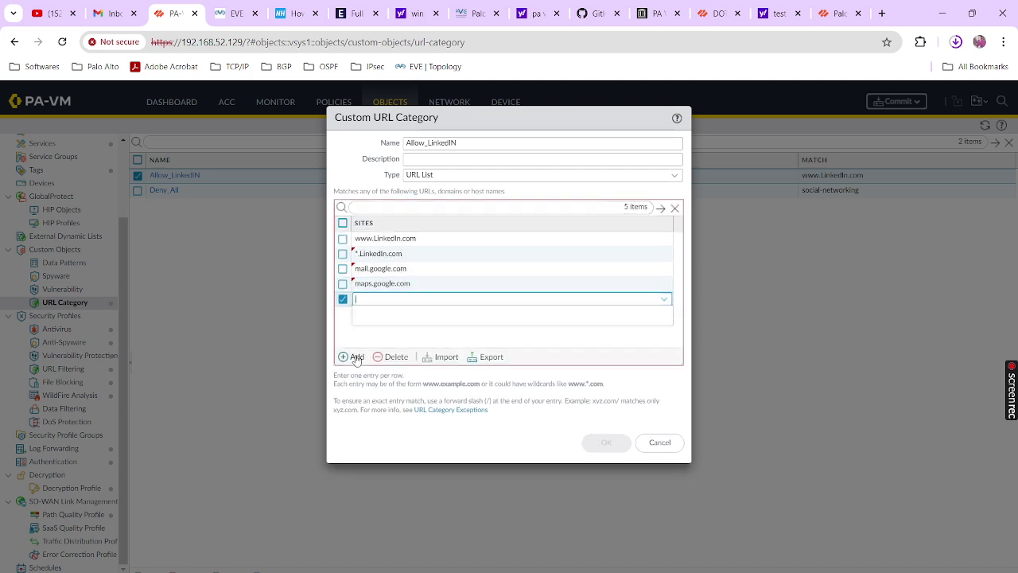
{"action": "type", "text": "drive.google.com"}
{"action": "left_click", "coordinate": [397, 334]}
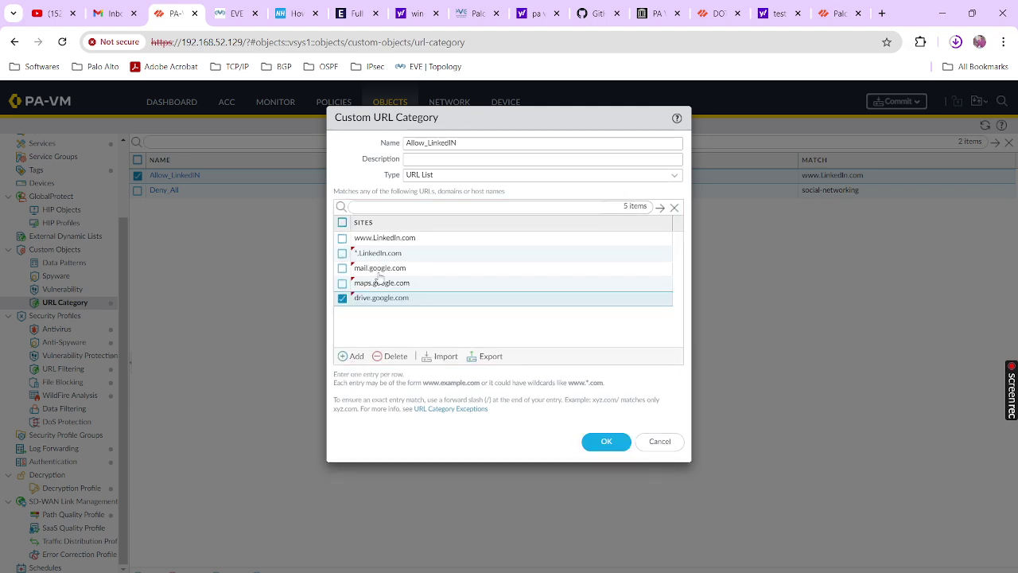
Step: Add *.google.com as the sixth Allow_LinkedIN site
{"action": "left_click", "coordinate": [353, 356]}
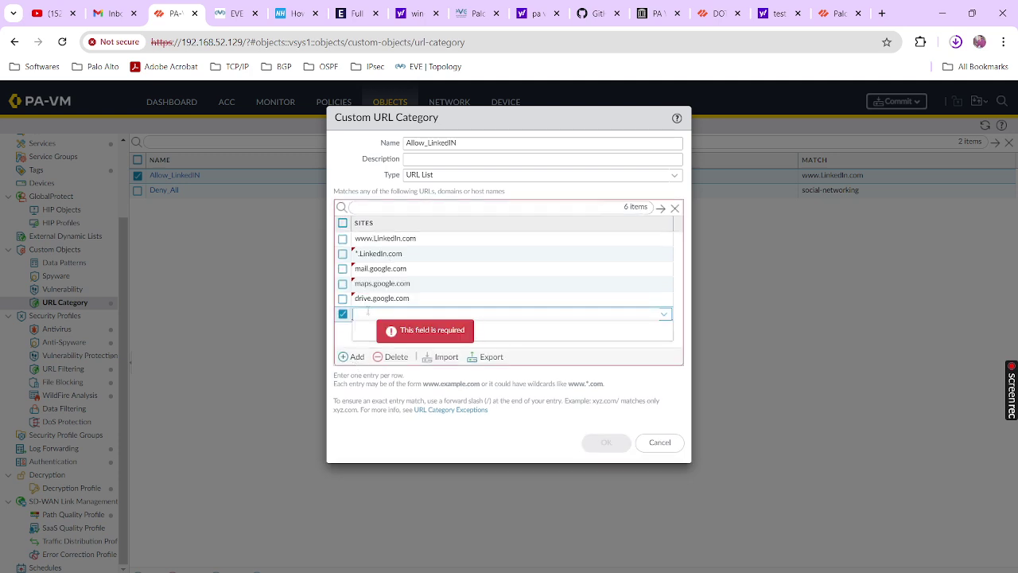
{"action": "type", "text": "*.google.com"}
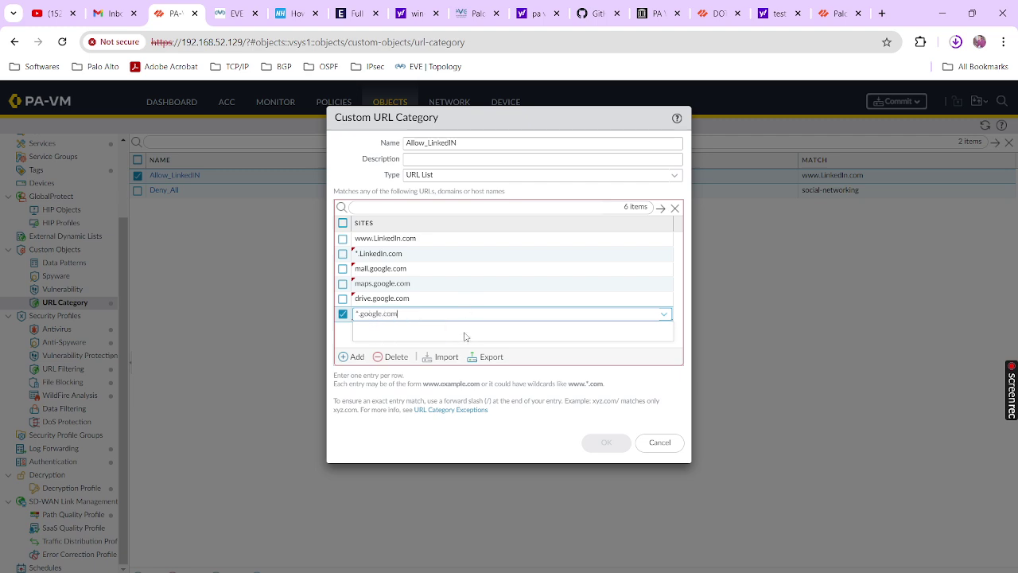
{"action": "key", "text": "ctrl+a"}
{"action": "left_click", "coordinate": [362, 338]}
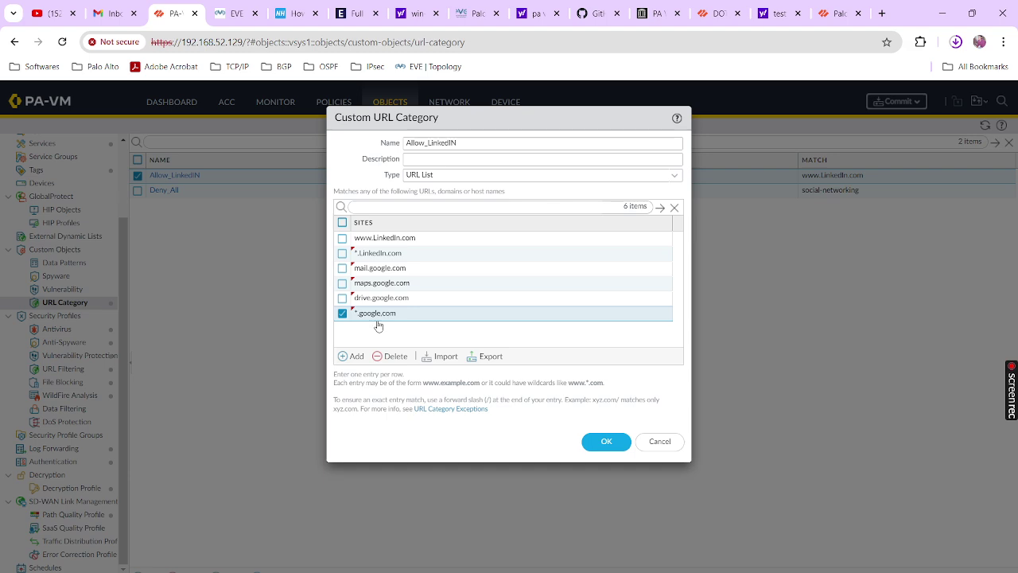
{"action": "left_click", "coordinate": [881, 13]}
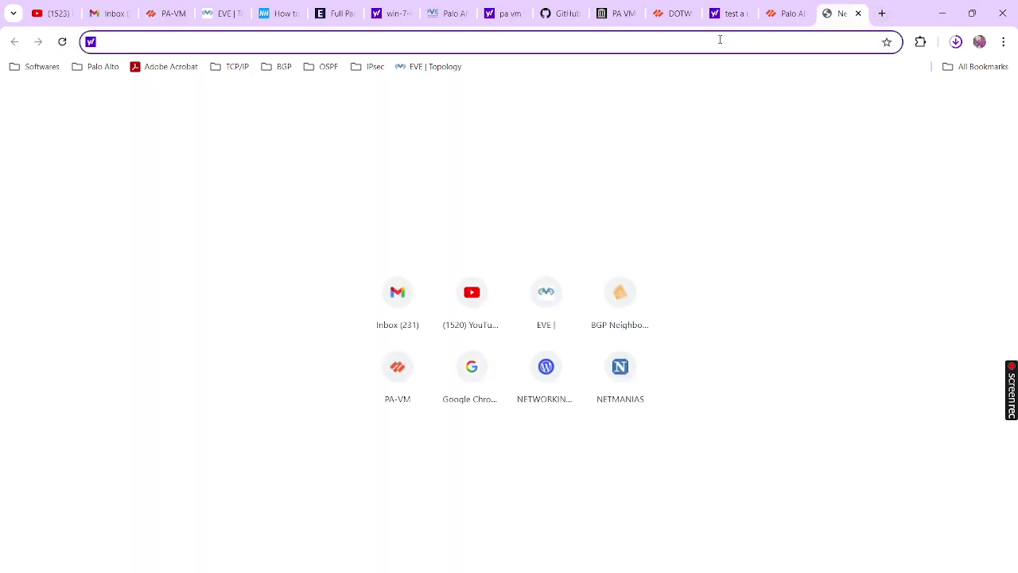
Step: Search Yahoo for 'wildcard url paloalto' and open the Palo Alto wildcard examples article
{"action": "type", "text": "wildcard "}
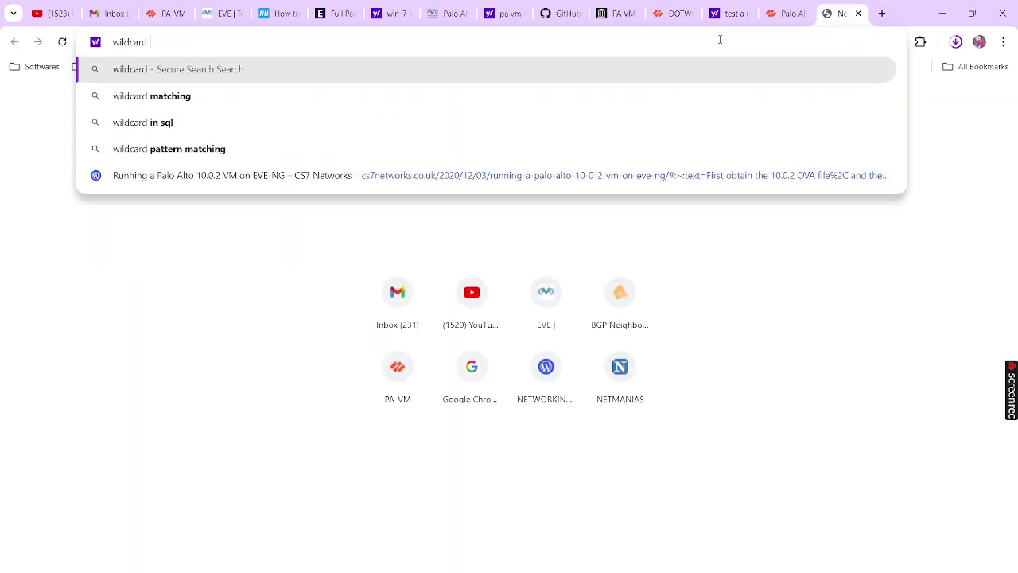
{"action": "type", "text": "url"}
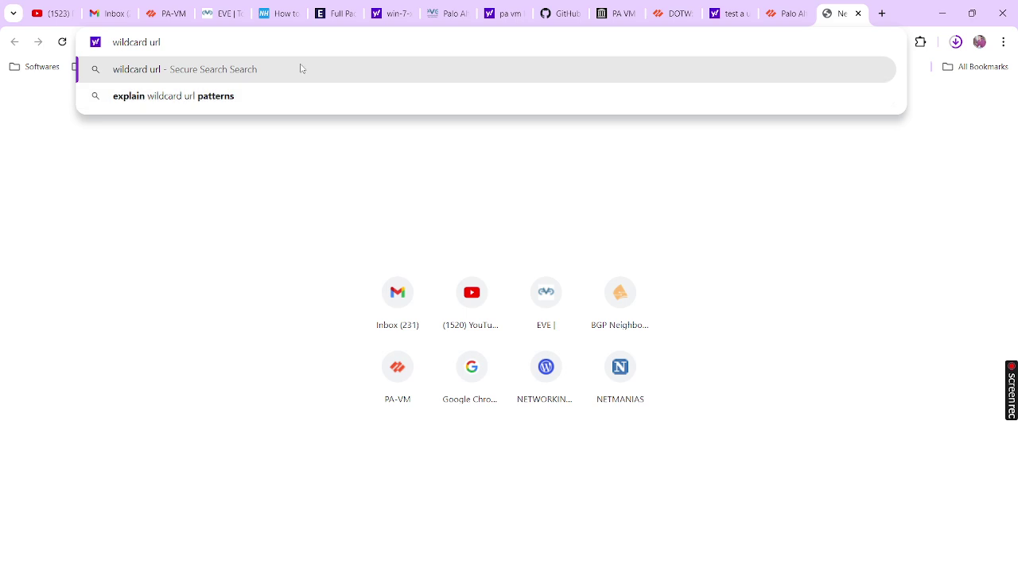
{"action": "type", "text": " paloal"}
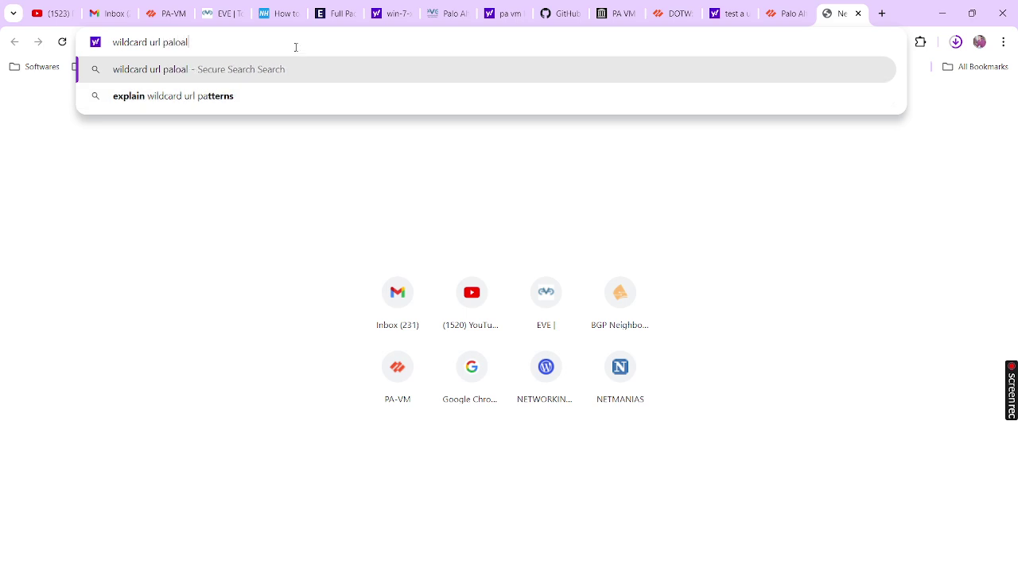
{"action": "type", "text": "to"}
{"action": "key", "text": "Return"}
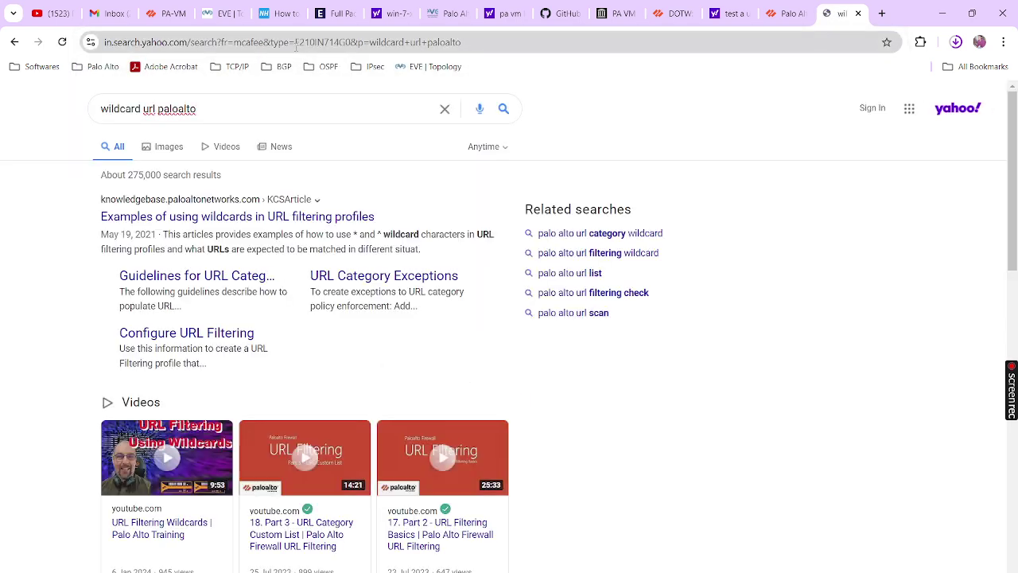
{"action": "left_click", "coordinate": [313, 220]}
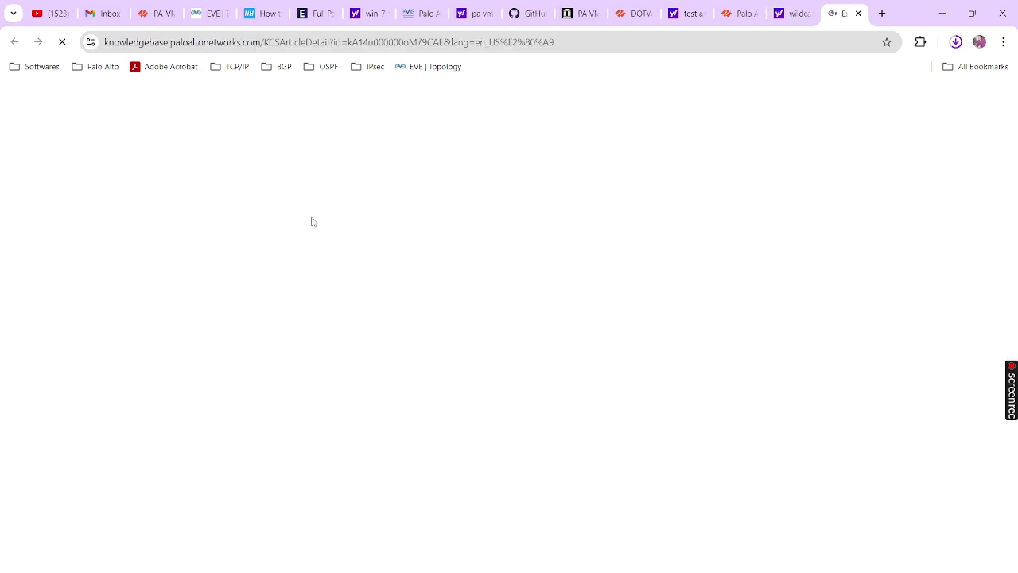
Step: Scroll the knowledge base article down to its Resolution list of wildcard matching examples
{"action": "scroll", "coordinate": [450, 352], "scroll_direction": "down", "scroll_amount": 2}
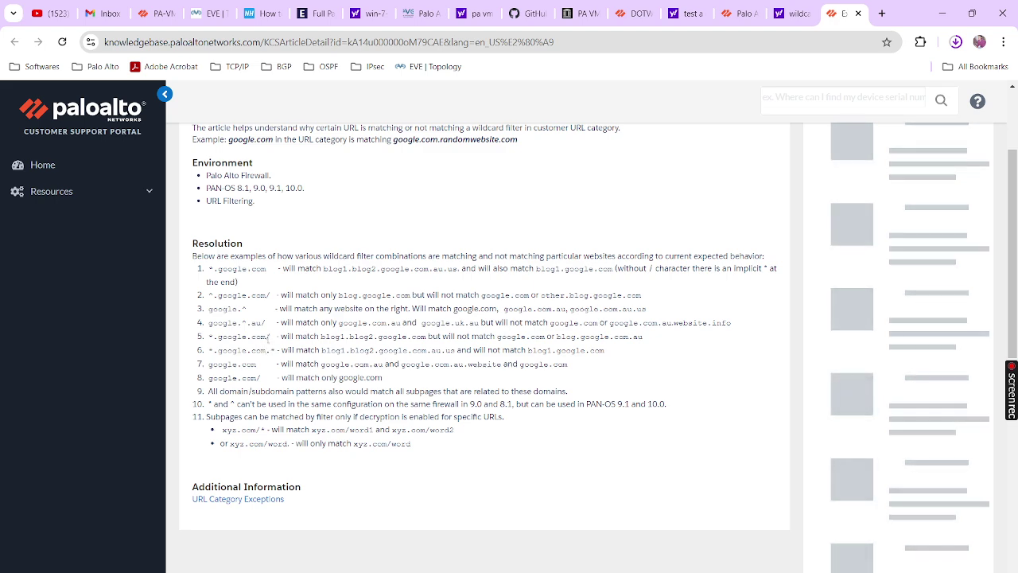
Step: Highlight the item 6 example: *.google.com.* and matches like blog1.google.com and blog1.blog2
{"action": "left_click_drag", "start_coordinate": [211, 350], "coordinate": [277, 350]}
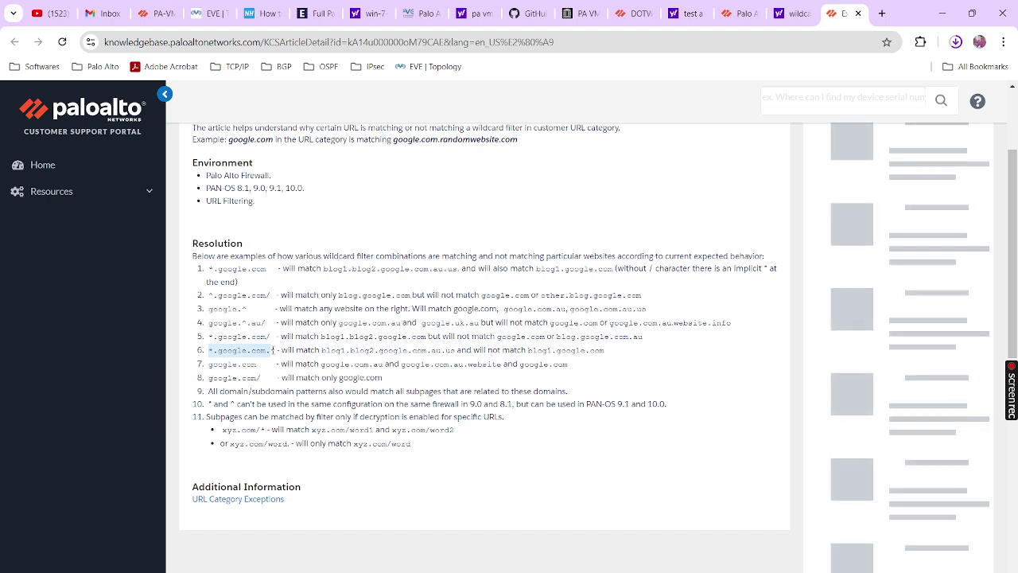
{"action": "left_click", "coordinate": [273, 350]}
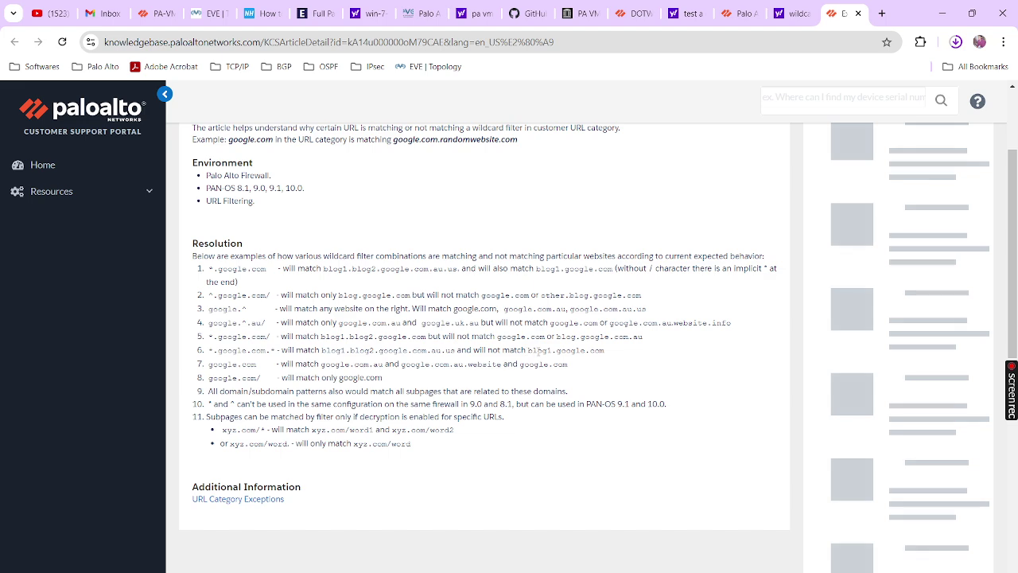
{"action": "left_click_drag", "start_coordinate": [539, 351], "coordinate": [611, 356]}
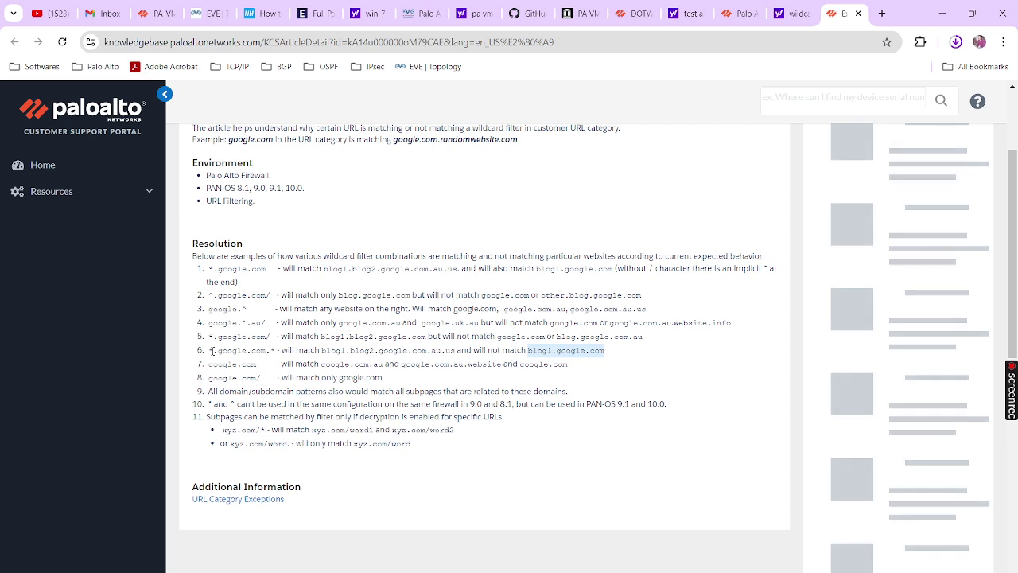
{"action": "left_click_drag", "start_coordinate": [209, 351], "coordinate": [279, 351]}
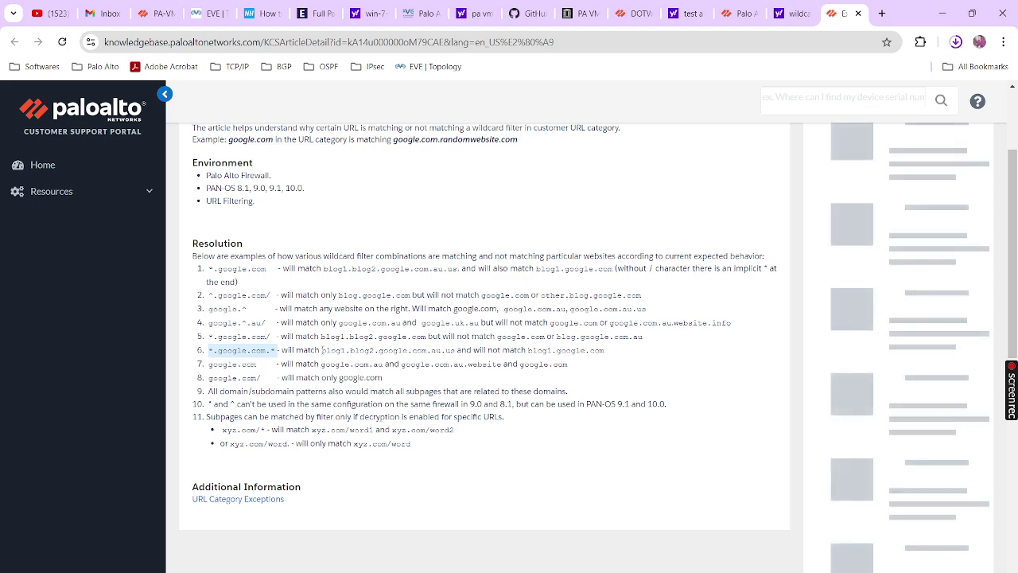
{"action": "left_click_drag", "start_coordinate": [321, 352], "coordinate": [376, 353]}
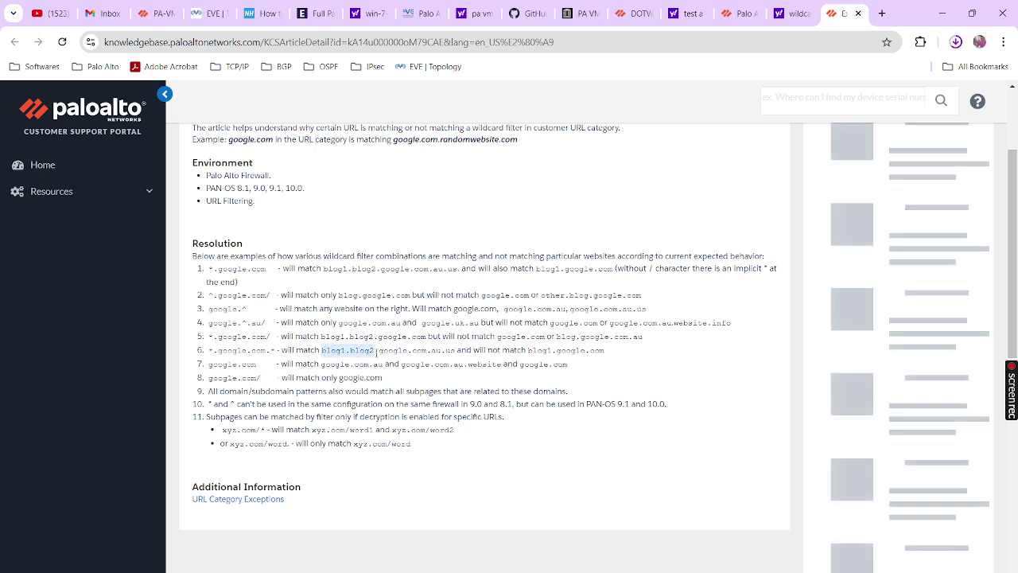
{"action": "double_click", "coordinate": [346, 296]}
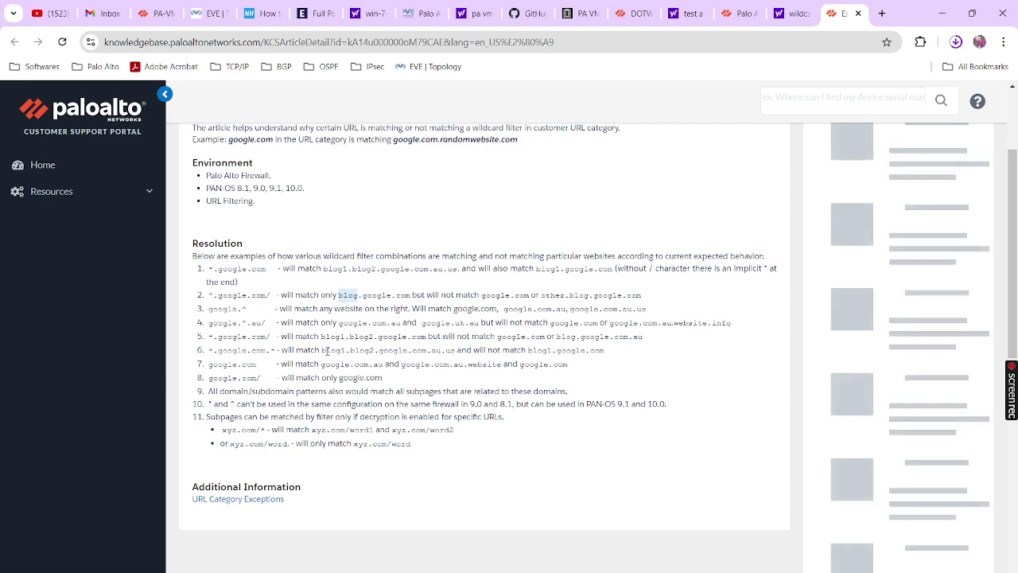
{"action": "left_click_drag", "start_coordinate": [322, 351], "coordinate": [376, 352]}
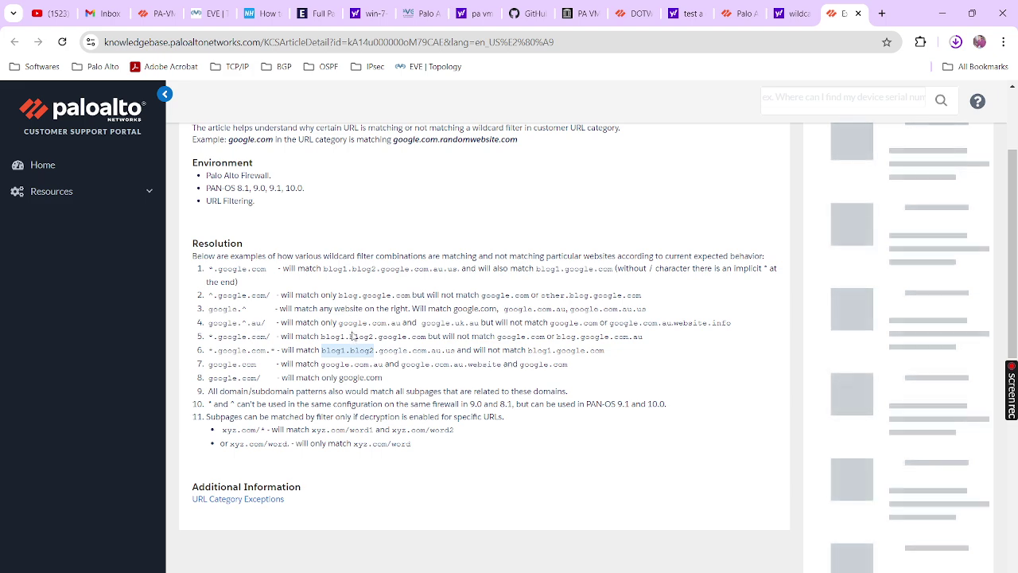
{"action": "left_click", "coordinate": [209, 364]}
Step: Highlight the item 7 google.com pattern and its matches, such as google.com.au
{"action": "left_click_drag", "start_coordinate": [208, 364], "coordinate": [258, 363]}
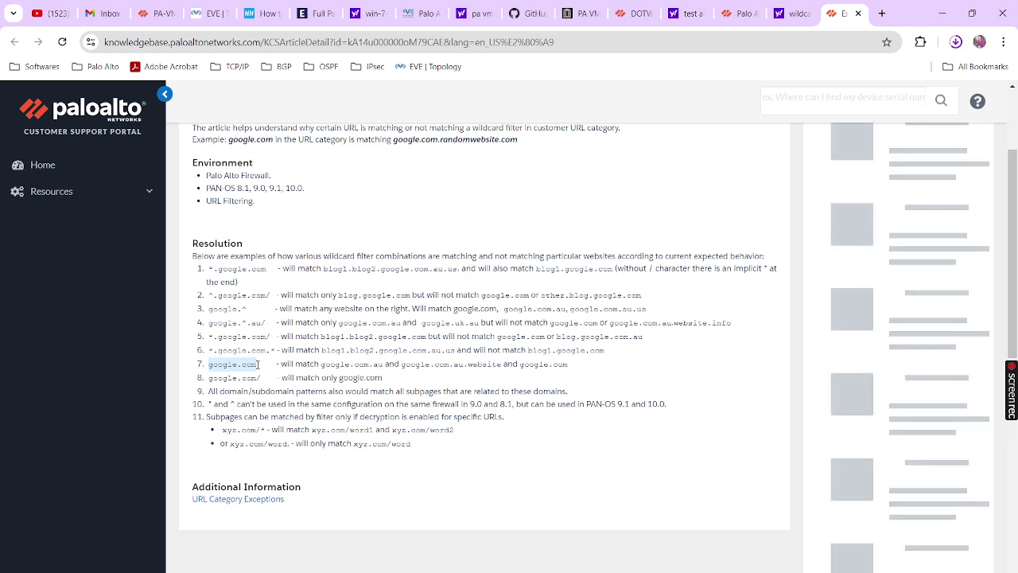
{"action": "left_click", "coordinate": [223, 365]}
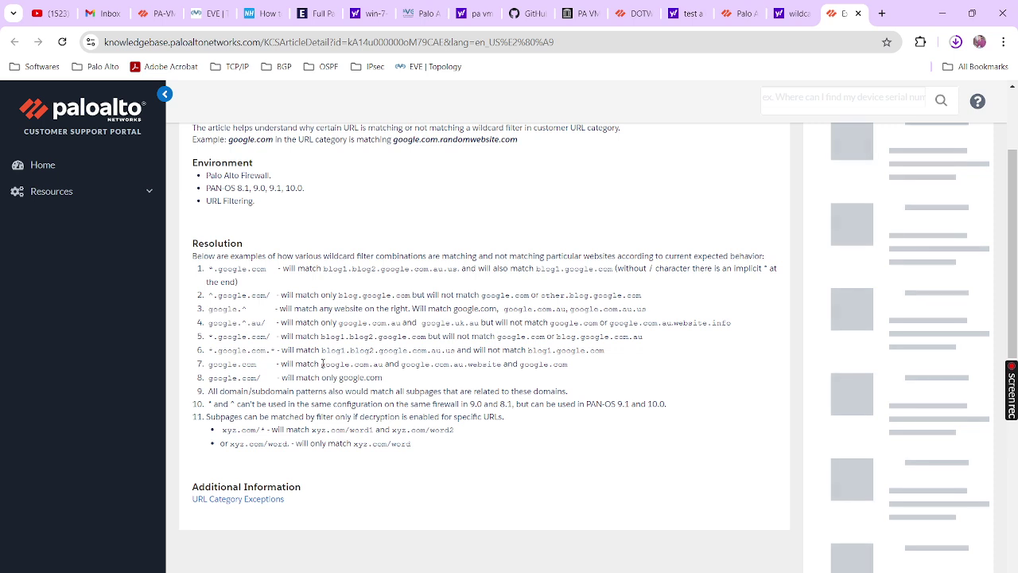
{"action": "left_click_drag", "start_coordinate": [323, 362], "coordinate": [384, 366]}
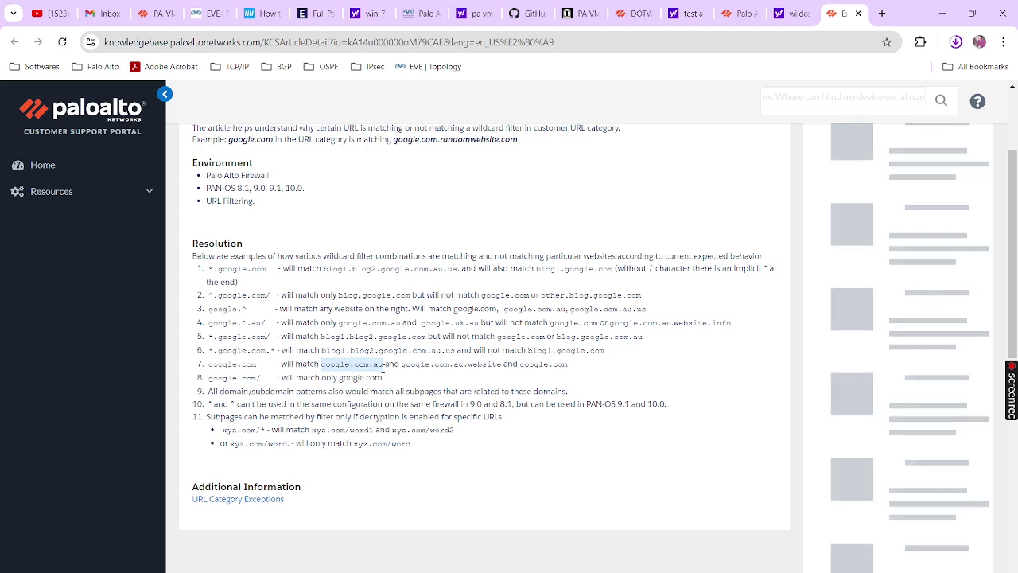
{"action": "left_click_drag", "start_coordinate": [281, 365], "coordinate": [570, 366]}
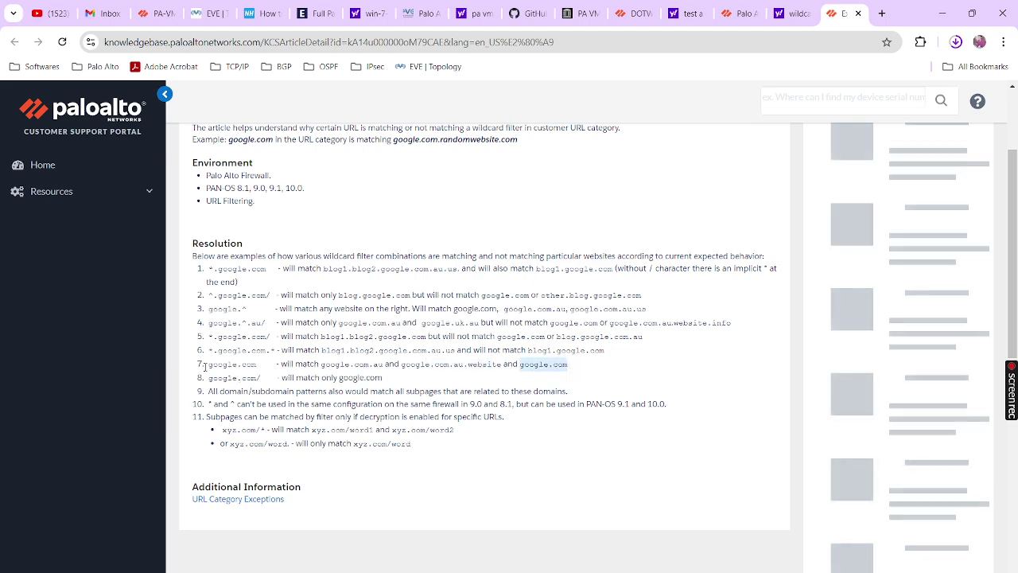
{"action": "left_click_drag", "start_coordinate": [210, 363], "coordinate": [440, 365]}
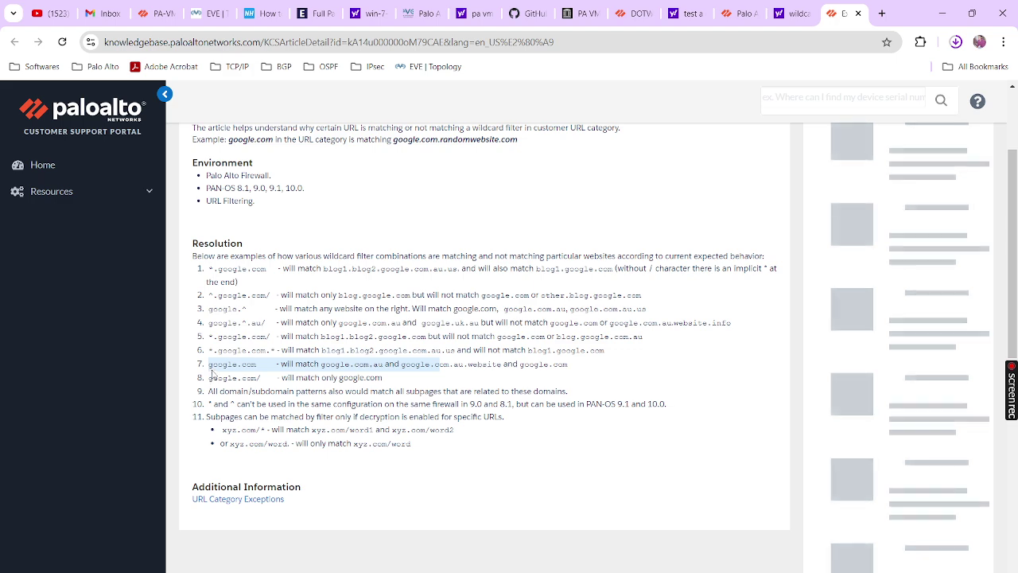
{"action": "left_click", "coordinate": [211, 368]}
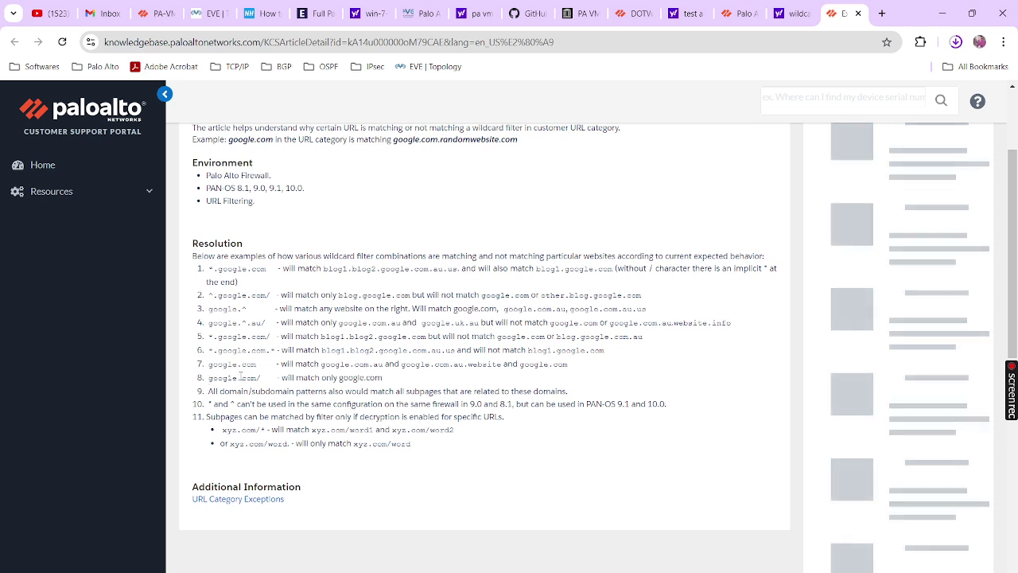
{"action": "left_click_drag", "start_coordinate": [210, 380], "coordinate": [258, 363]}
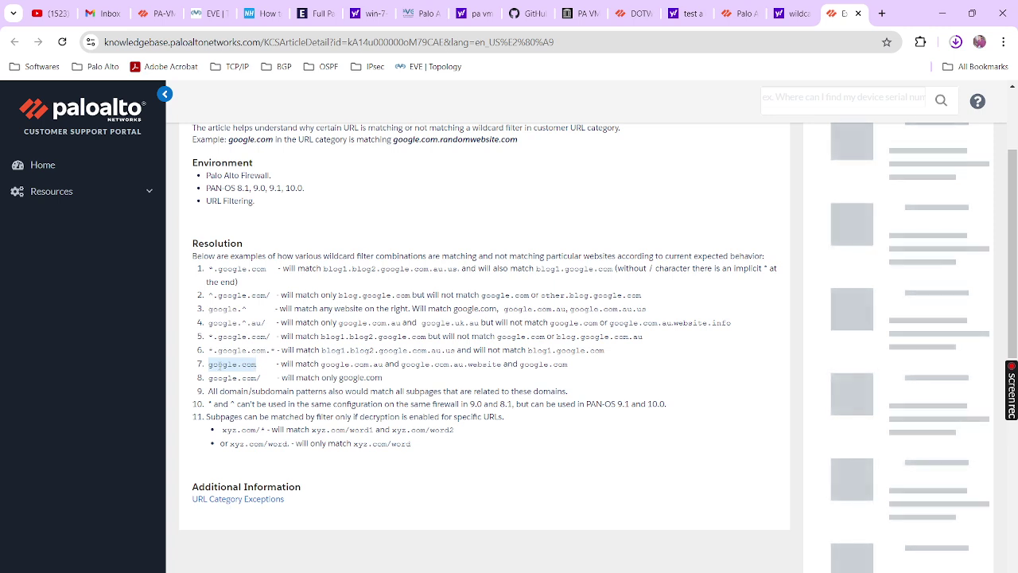
{"action": "left_click", "coordinate": [210, 365]}
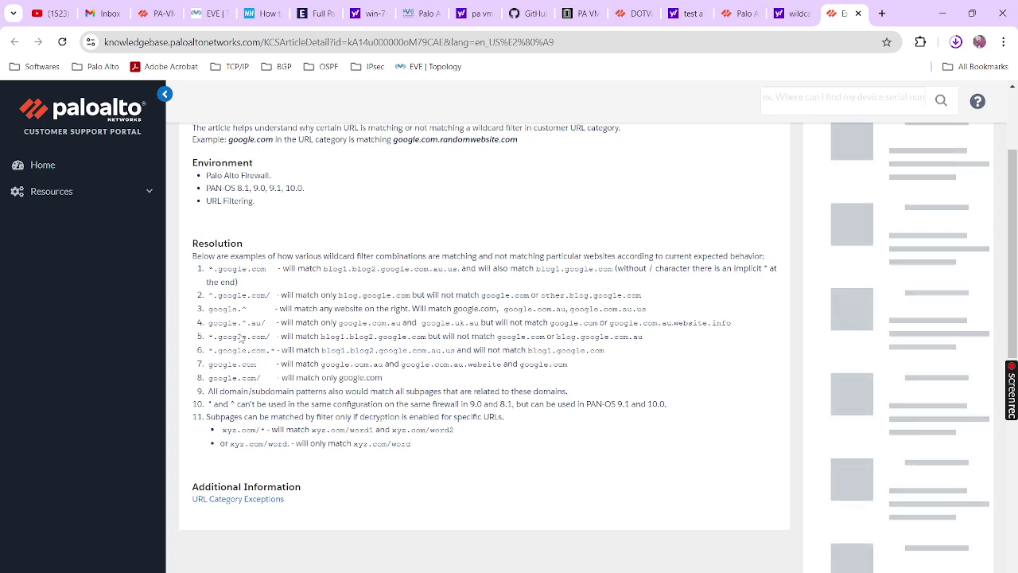
{"action": "left_click_drag", "start_coordinate": [210, 365], "coordinate": [258, 364]}
Step: Return to the PA-VM tab and cancel the Allow_LinkedIN edit without saving
{"action": "scroll", "coordinate": [314, 404], "scroll_direction": "up", "scroll_amount": 1}
{"action": "scroll", "coordinate": [314, 404], "scroll_direction": "up", "scroll_amount": 1}
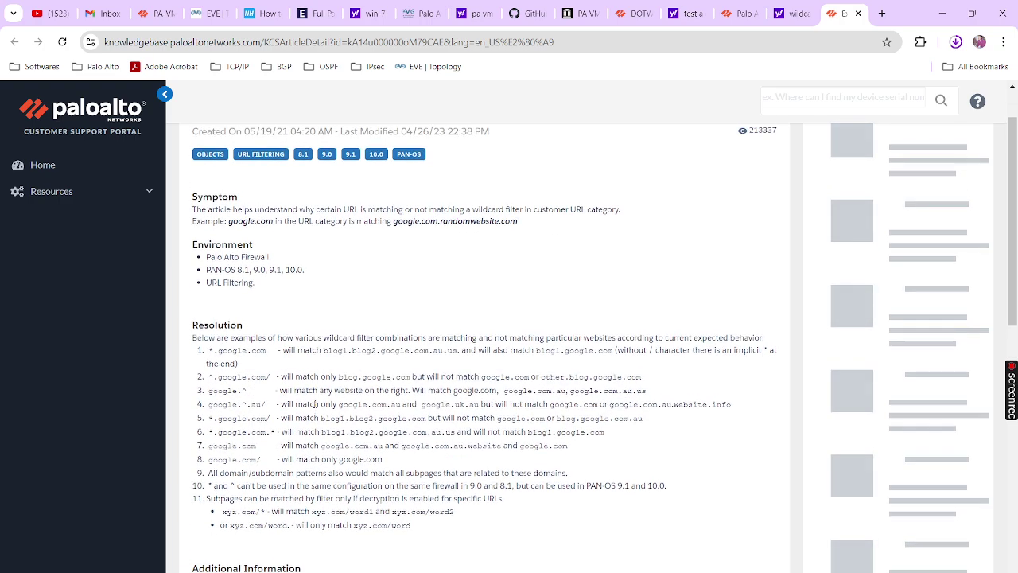
{"action": "scroll", "coordinate": [314, 404], "scroll_direction": "down", "scroll_amount": 1}
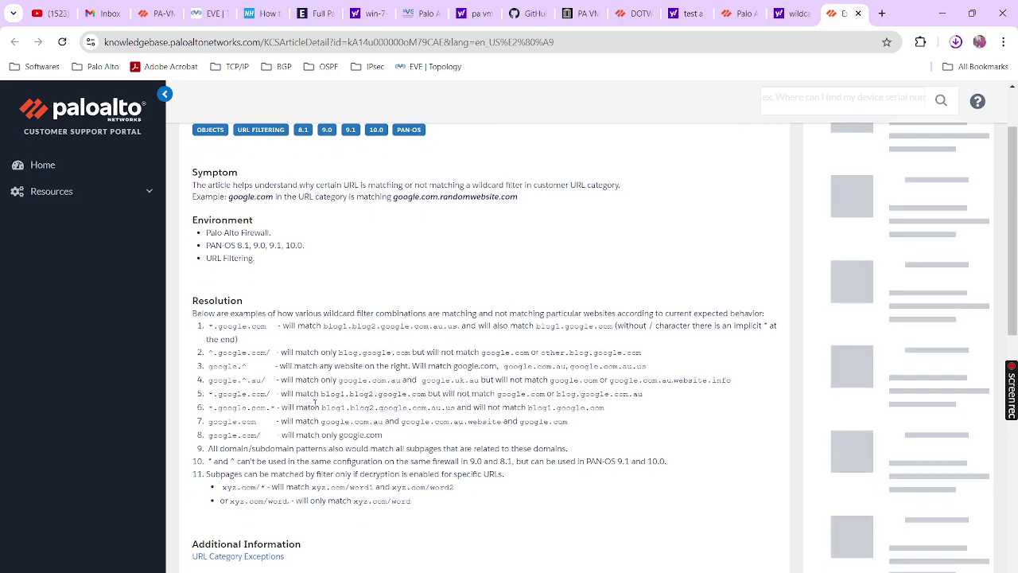
{"action": "scroll", "coordinate": [314, 404], "scroll_direction": "down", "scroll_amount": 1}
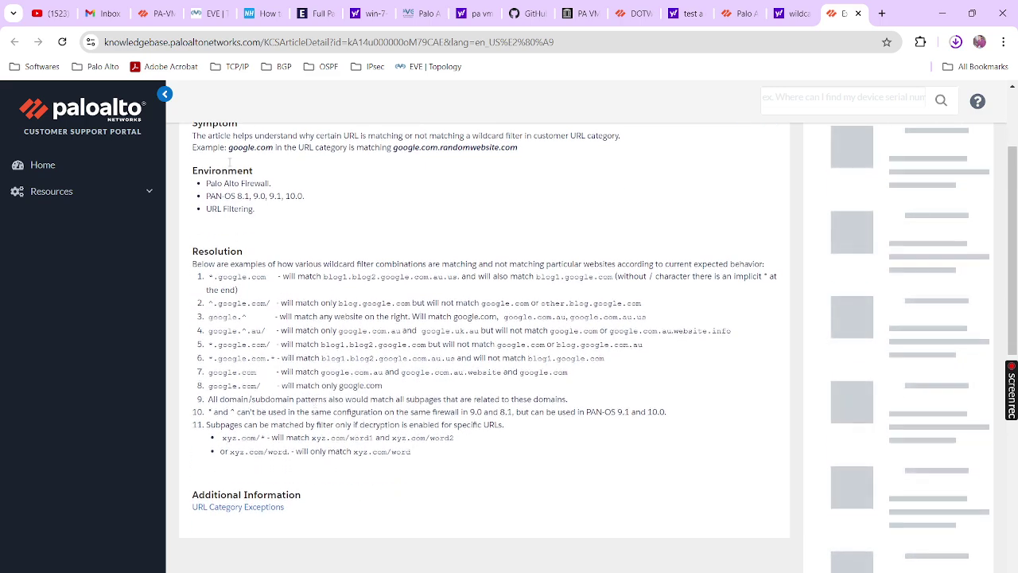
{"action": "left_click", "coordinate": [156, 17]}
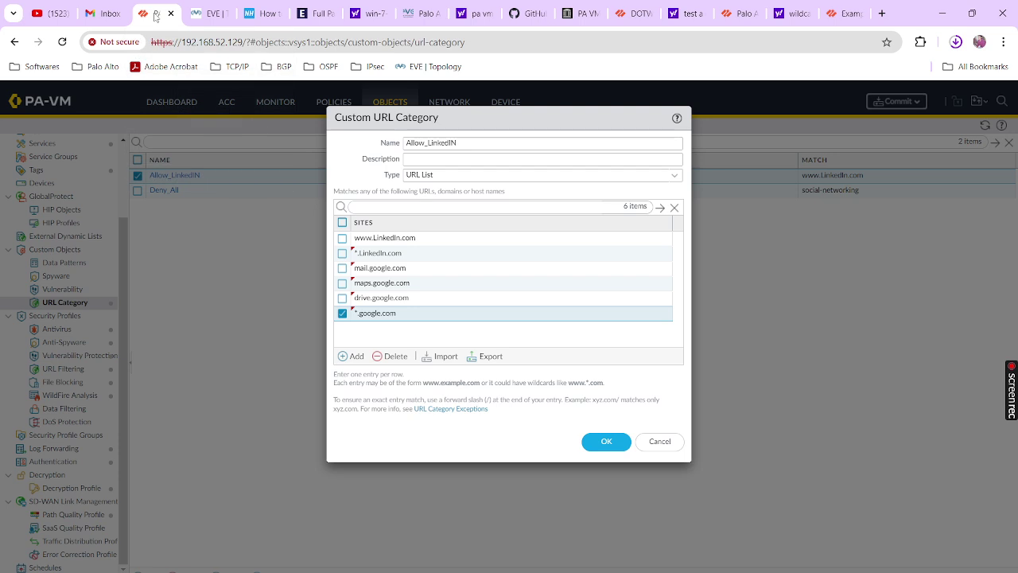
{"action": "left_click", "coordinate": [660, 442]}
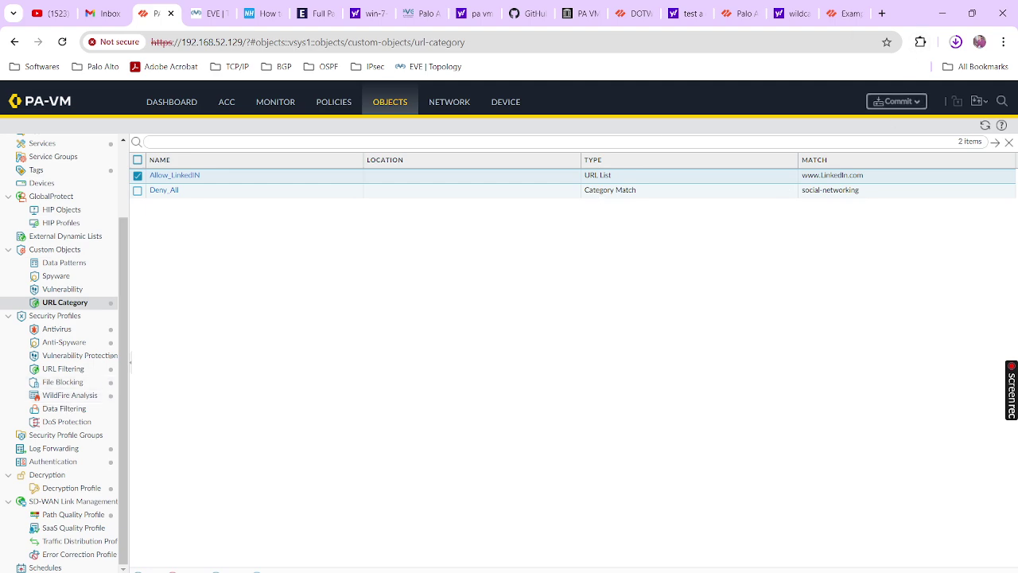
{"action": "left_click", "coordinate": [828, 570]}
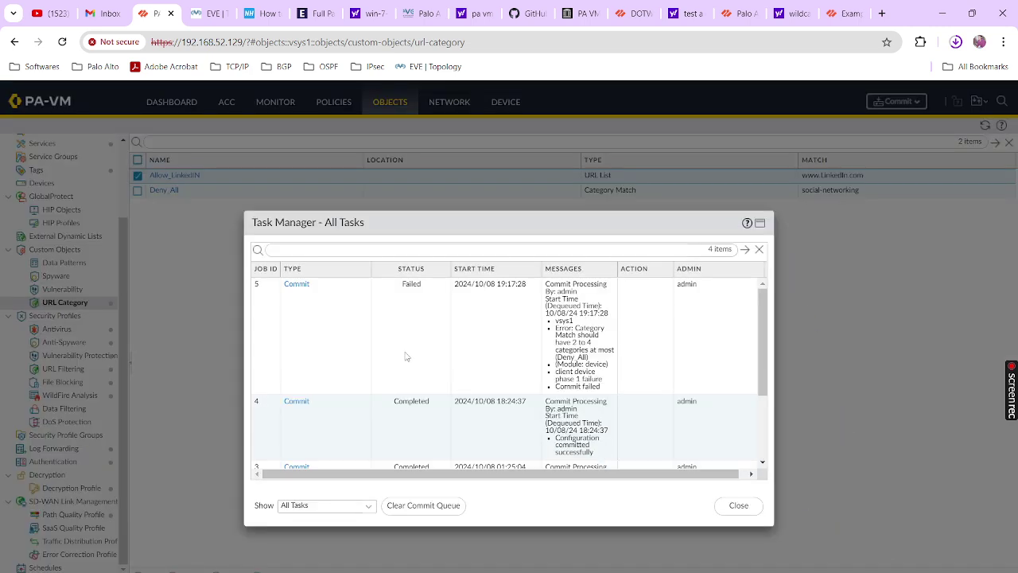
{"action": "left_click", "coordinate": [295, 287]}
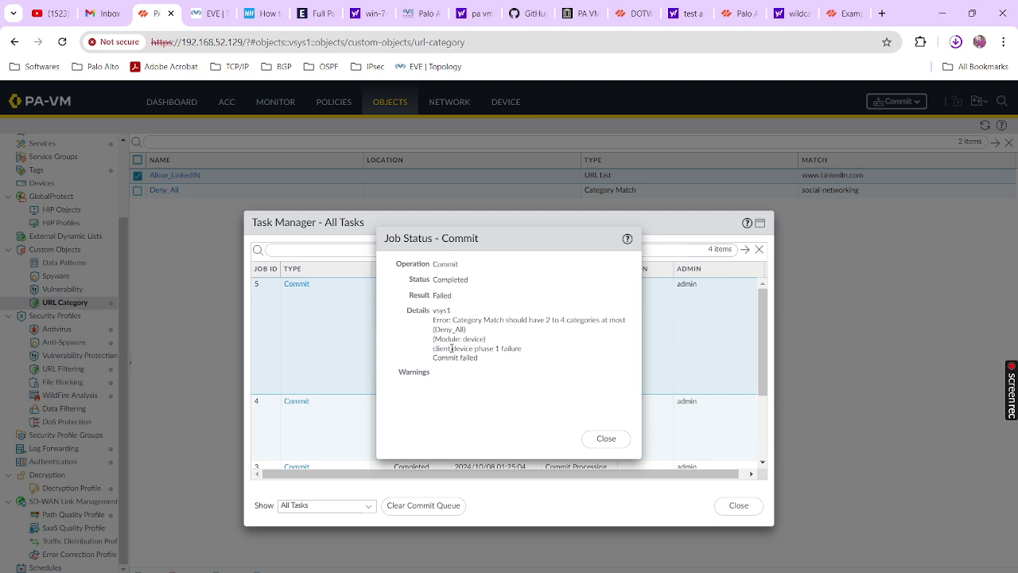
{"action": "left_click", "coordinate": [607, 442]}
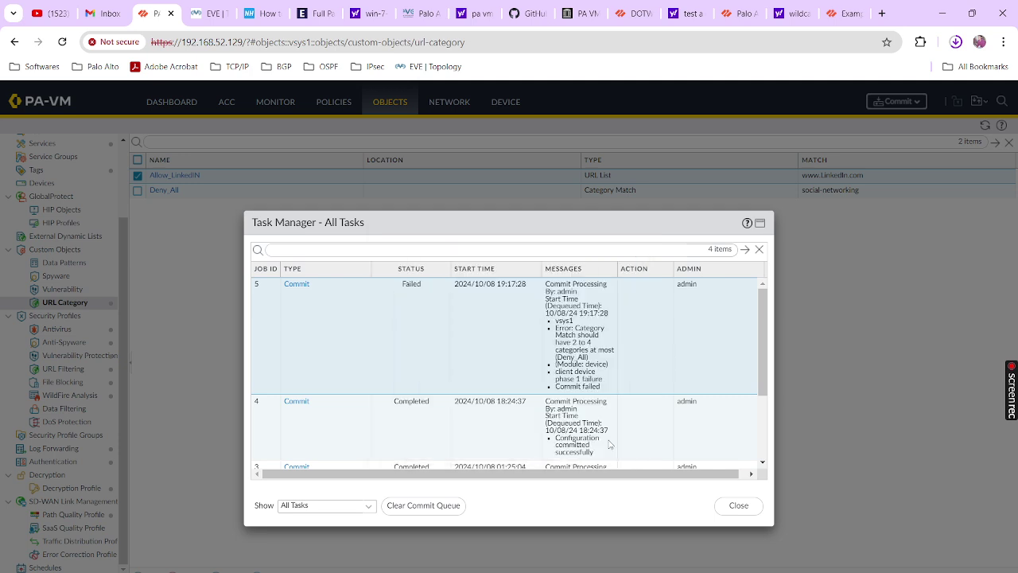
{"action": "left_click", "coordinate": [739, 507]}
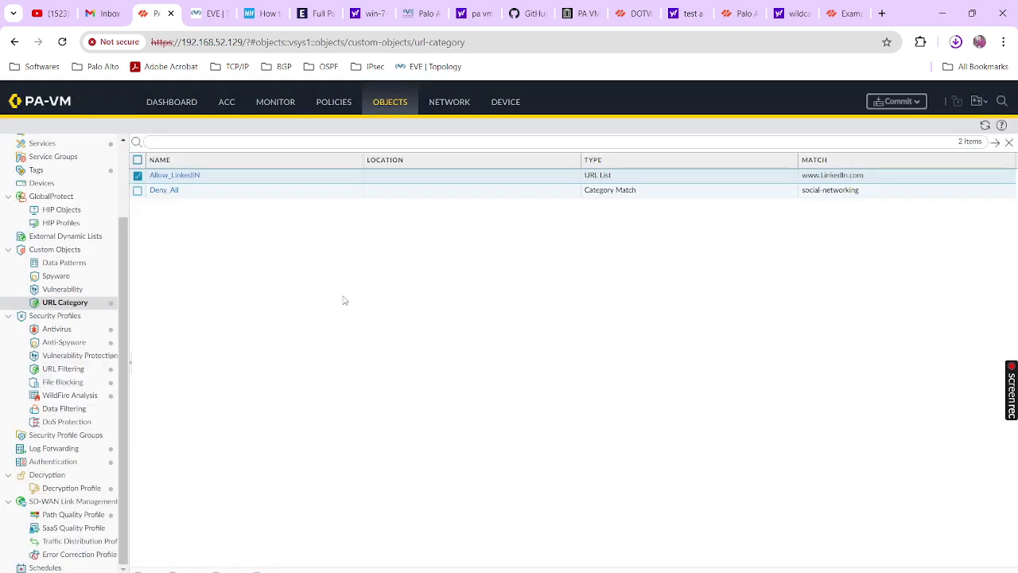
Step: Add abortion and adult to Deny_All's category match beside social-networking and save it
{"action": "left_click", "coordinate": [165, 191]}
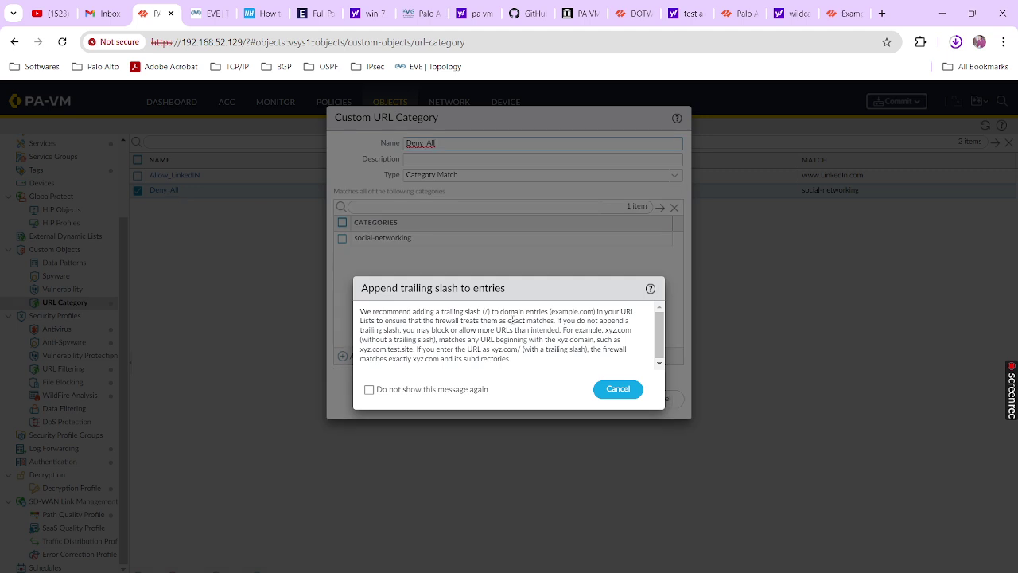
{"action": "left_click", "coordinate": [618, 389]}
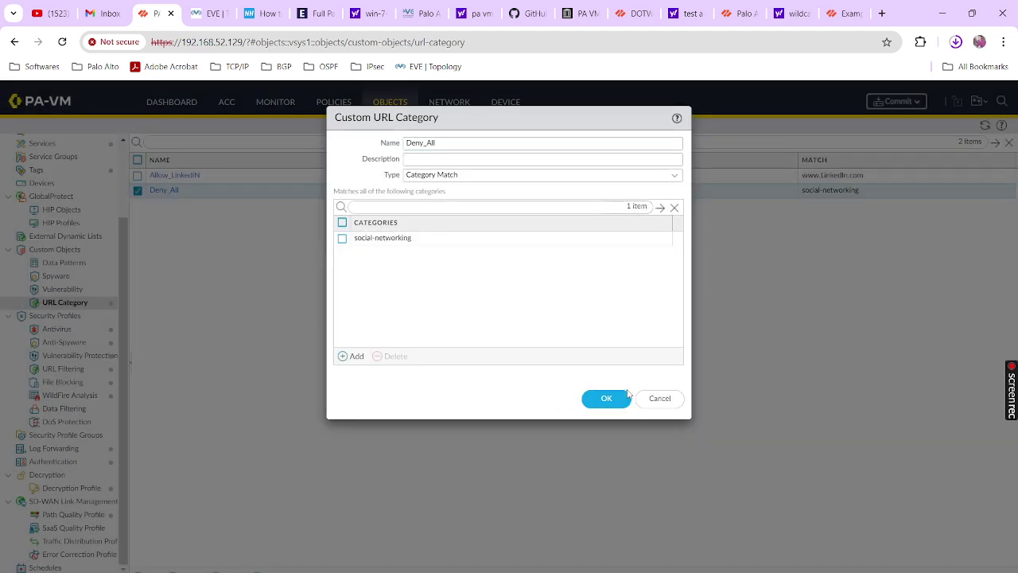
{"action": "left_click", "coordinate": [357, 357]}
{"action": "left_click", "coordinate": [382, 273]}
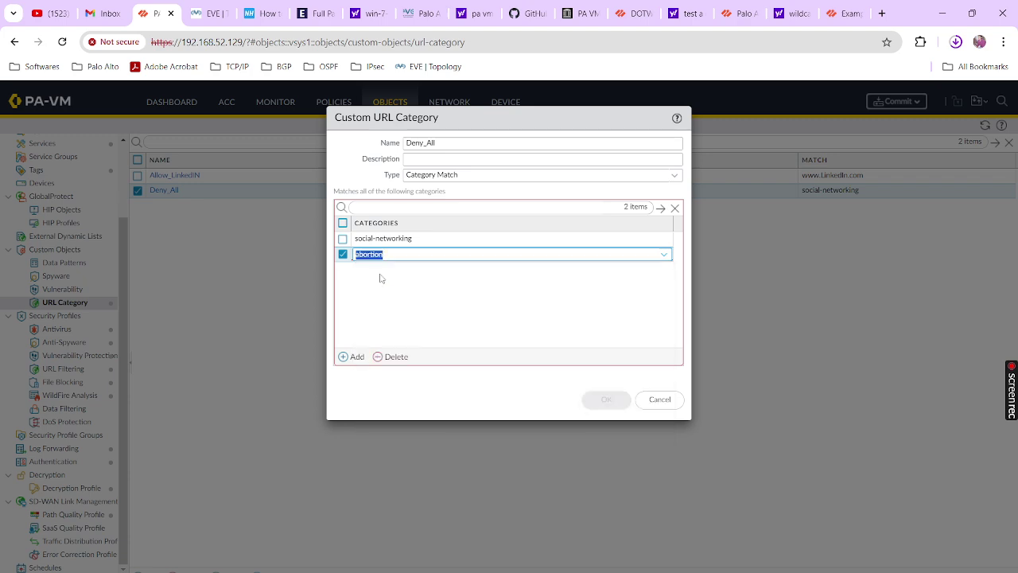
{"action": "left_click", "coordinate": [355, 356]}
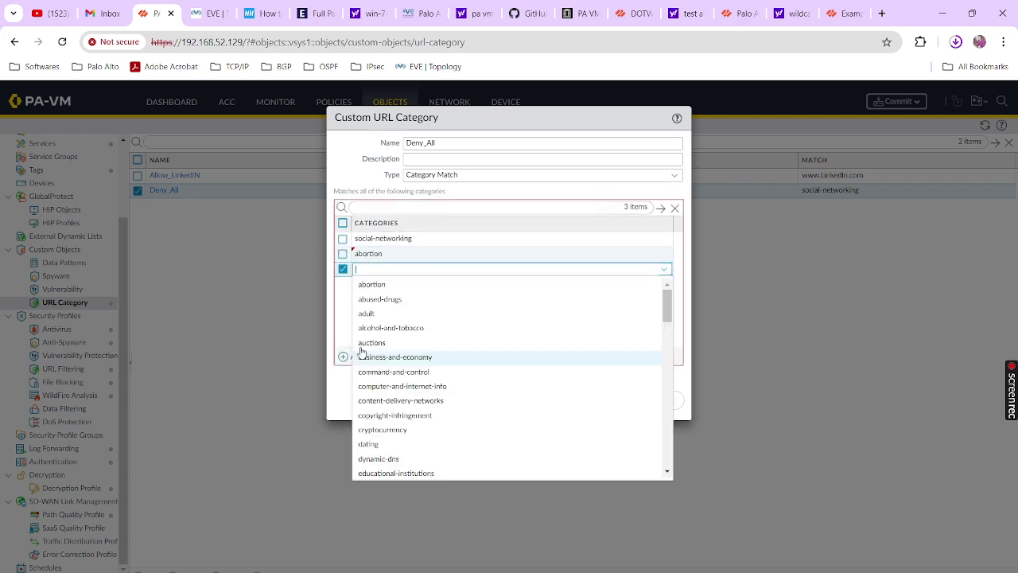
{"action": "left_click", "coordinate": [377, 315]}
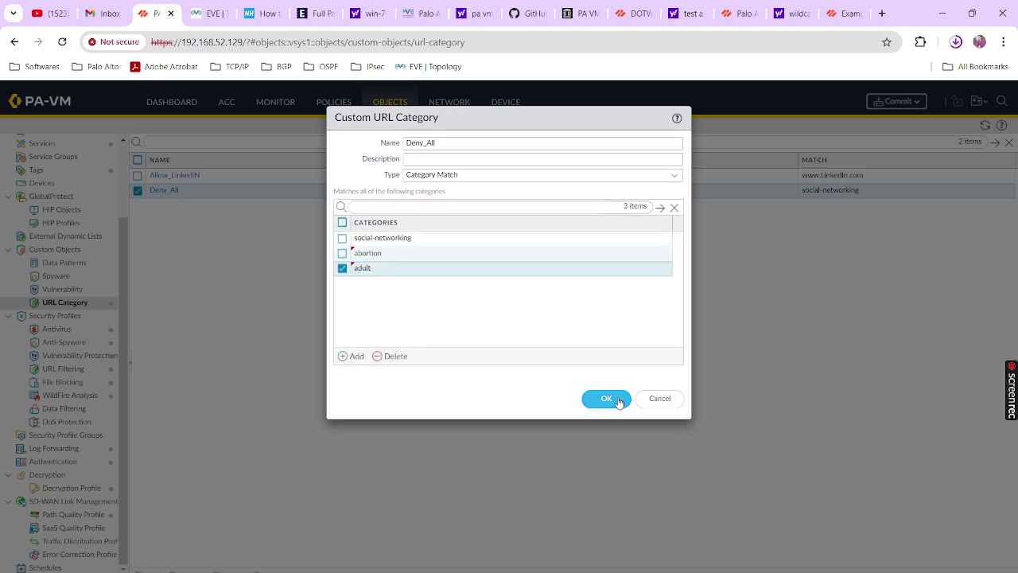
{"action": "left_click", "coordinate": [613, 400]}
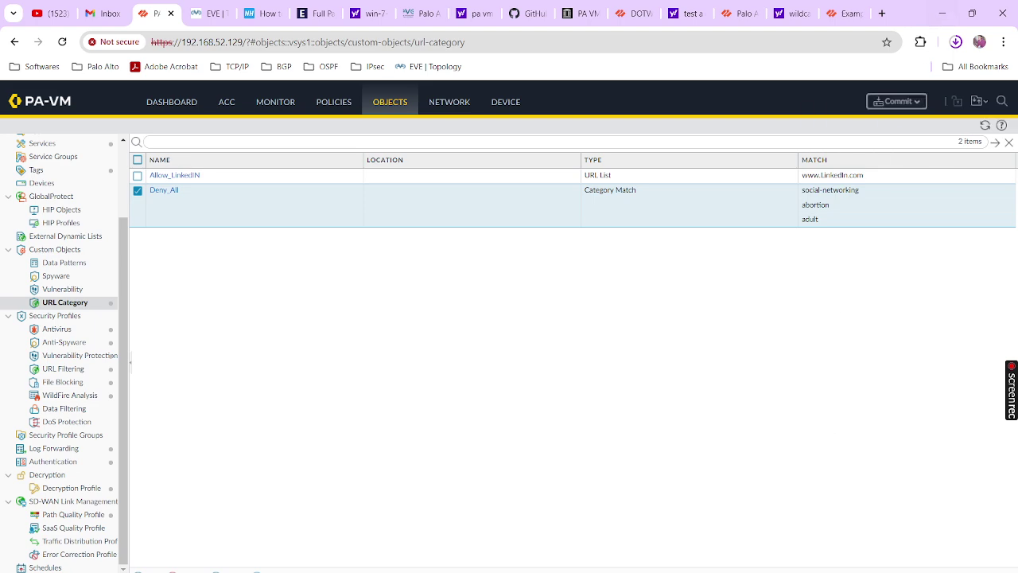
Step: Commit the configuration changes and bring up the task list to watch commit job 6
{"action": "left_click", "coordinate": [897, 102]}
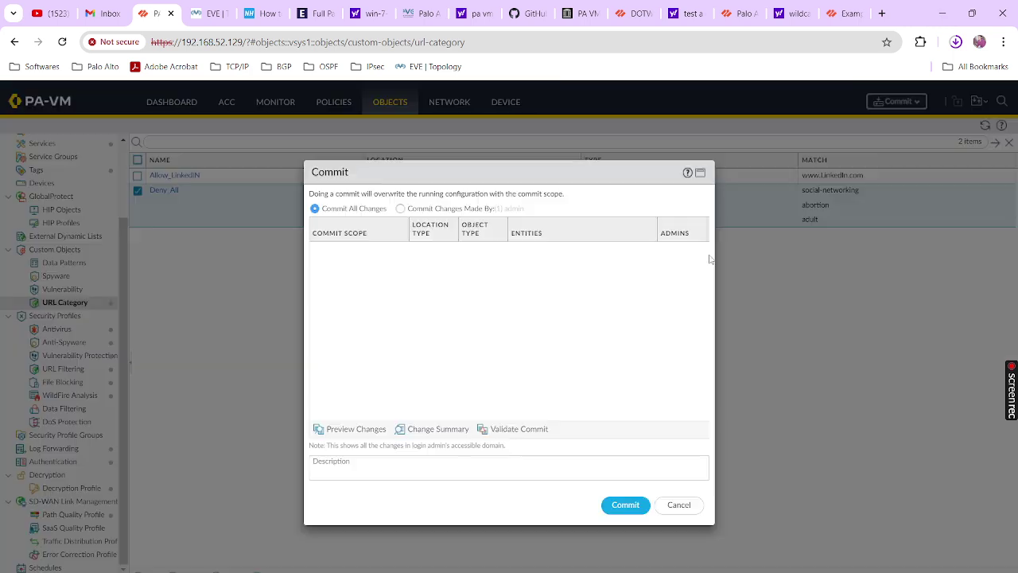
{"action": "left_click", "coordinate": [626, 506]}
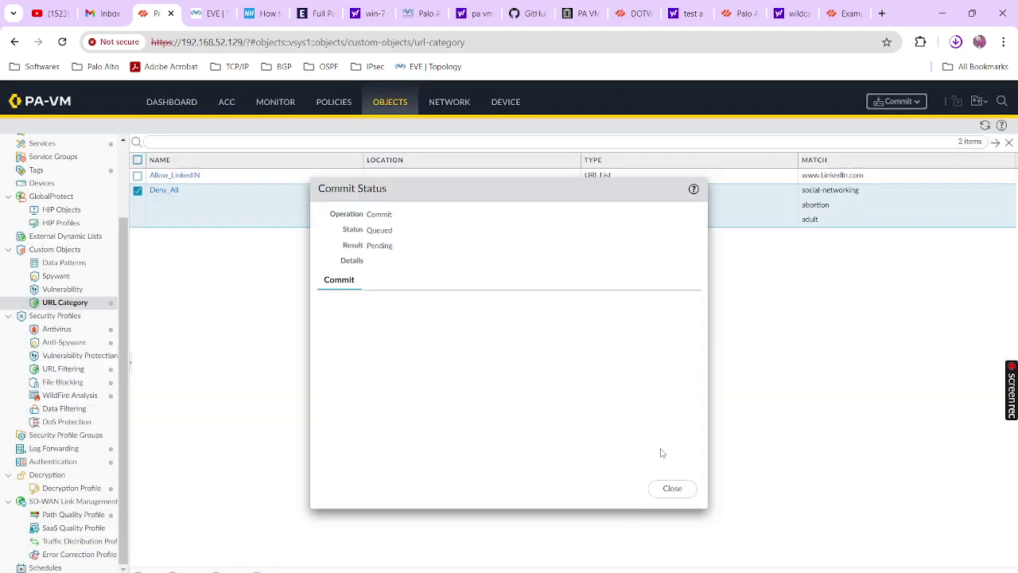
{"action": "left_click", "coordinate": [673, 490]}
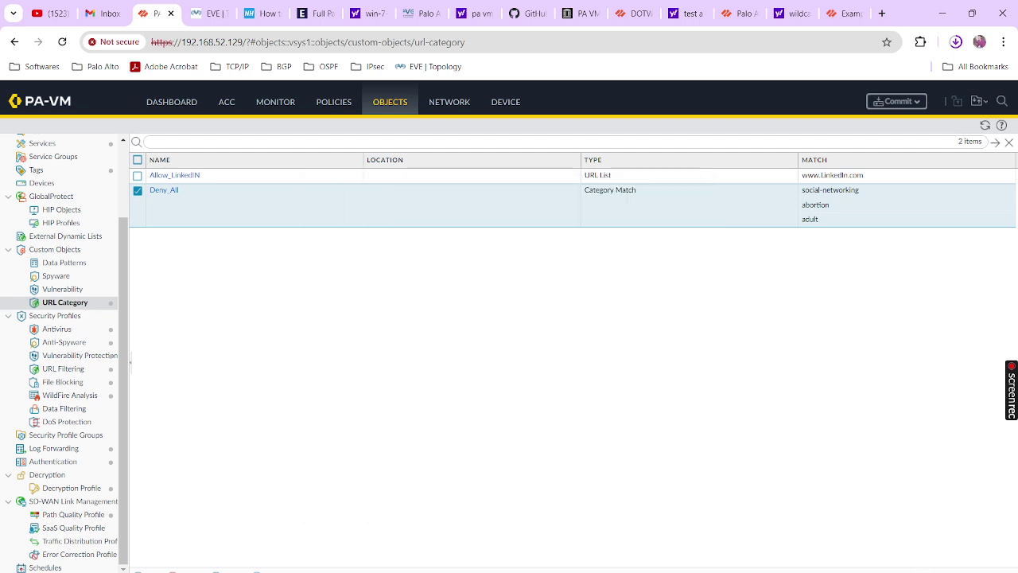
{"action": "left_click", "coordinate": [804, 569]}
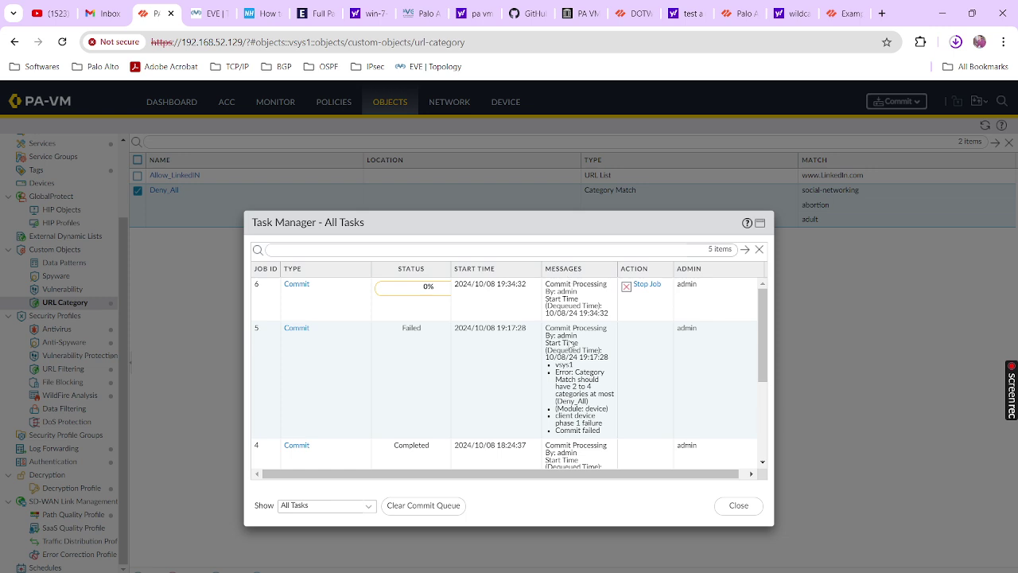
Step: Read job 5's failure details about the Deny_All category match error
{"action": "left_click", "coordinate": [295, 332]}
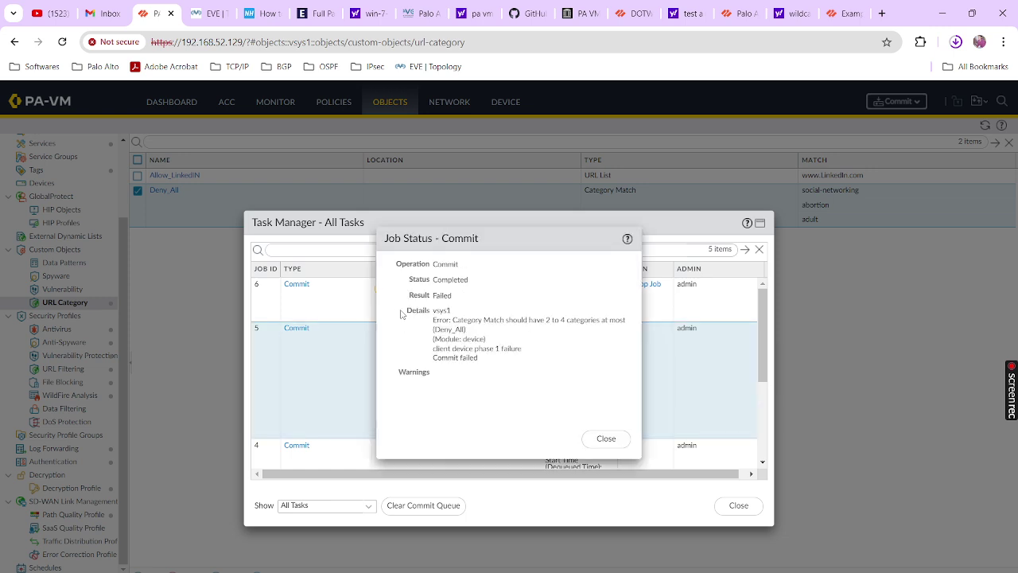
{"action": "left_click_drag", "start_coordinate": [409, 311], "coordinate": [492, 362]}
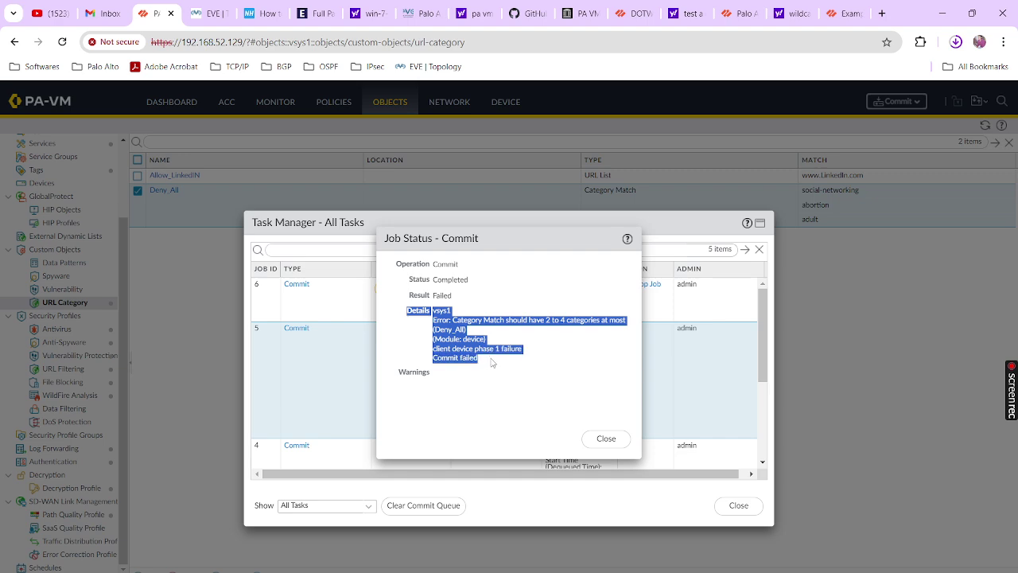
{"action": "left_click", "coordinate": [550, 340]}
{"action": "left_click_drag", "start_coordinate": [433, 311], "coordinate": [634, 322]}
{"action": "left_click", "coordinate": [550, 348]}
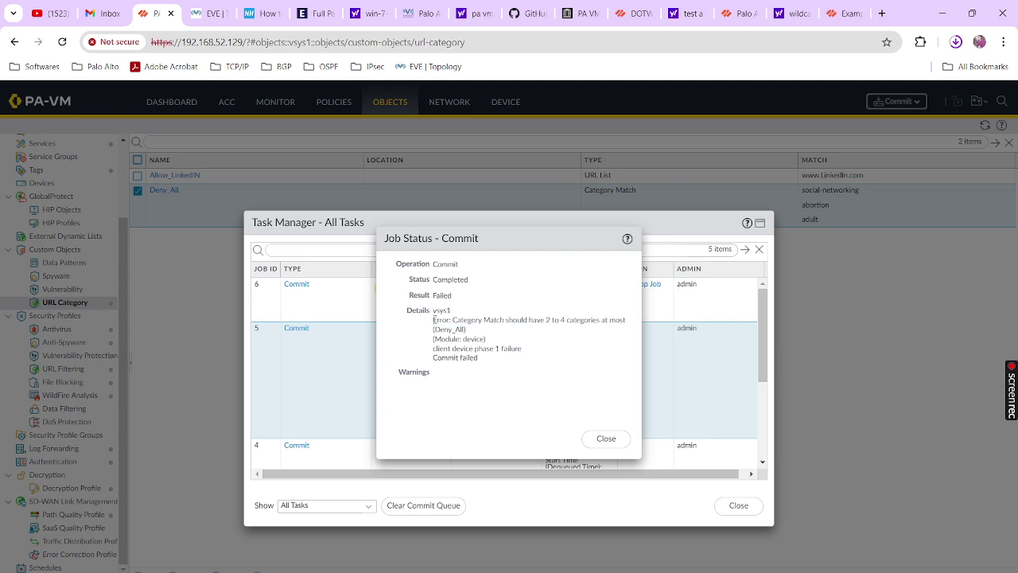
{"action": "left_click_drag", "start_coordinate": [434, 319], "coordinate": [503, 341]}
{"action": "left_click", "coordinate": [517, 342]}
{"action": "left_click", "coordinate": [611, 439]}
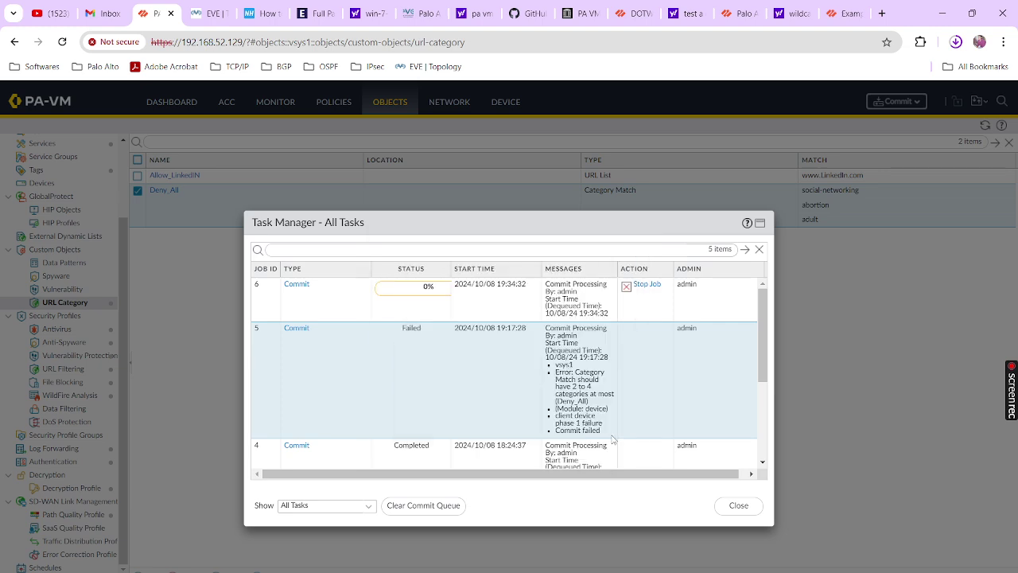
Step: Recheck job 5's '2 to 4 categories' error, then close the task list
{"action": "left_click", "coordinate": [297, 328]}
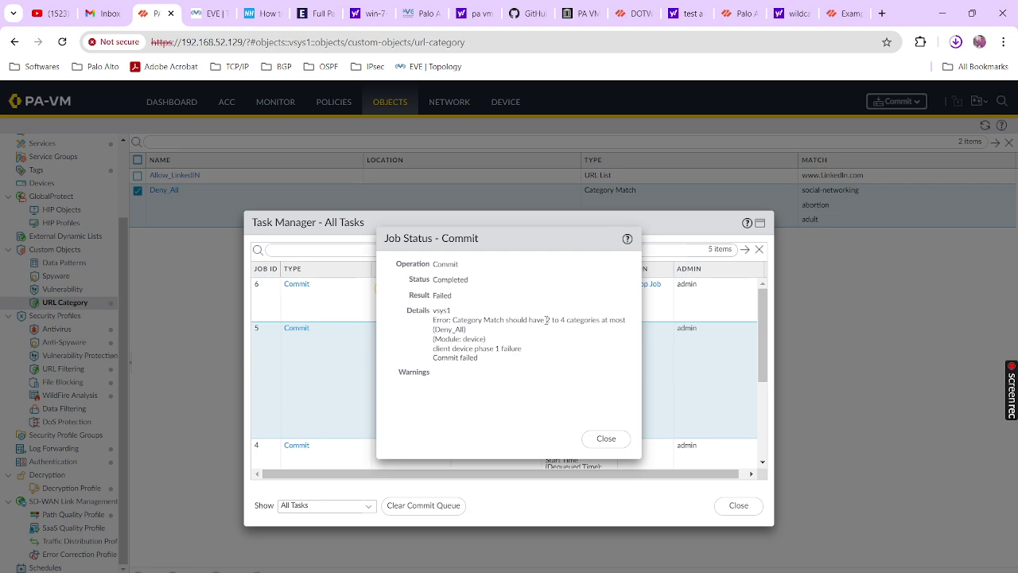
{"action": "left_click_drag", "start_coordinate": [546, 320], "coordinate": [594, 326]}
{"action": "left_click", "coordinate": [532, 345]}
{"action": "left_click", "coordinate": [604, 444]}
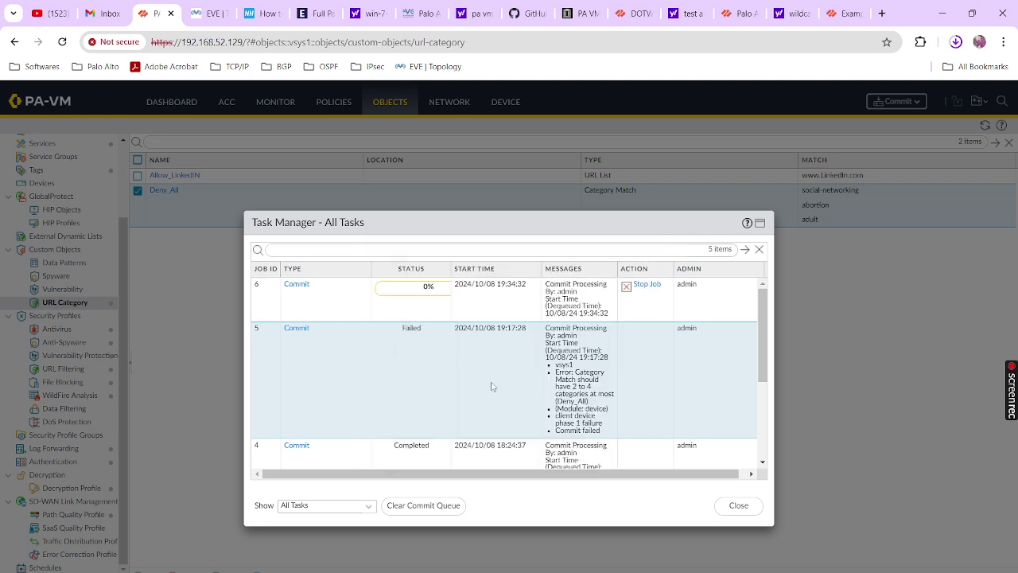
{"action": "scroll", "coordinate": [491, 386], "scroll_direction": "down", "scroll_amount": 3}
{"action": "scroll", "coordinate": [492, 386], "scroll_direction": "up", "scroll_amount": 3}
{"action": "left_click", "coordinate": [731, 507]}
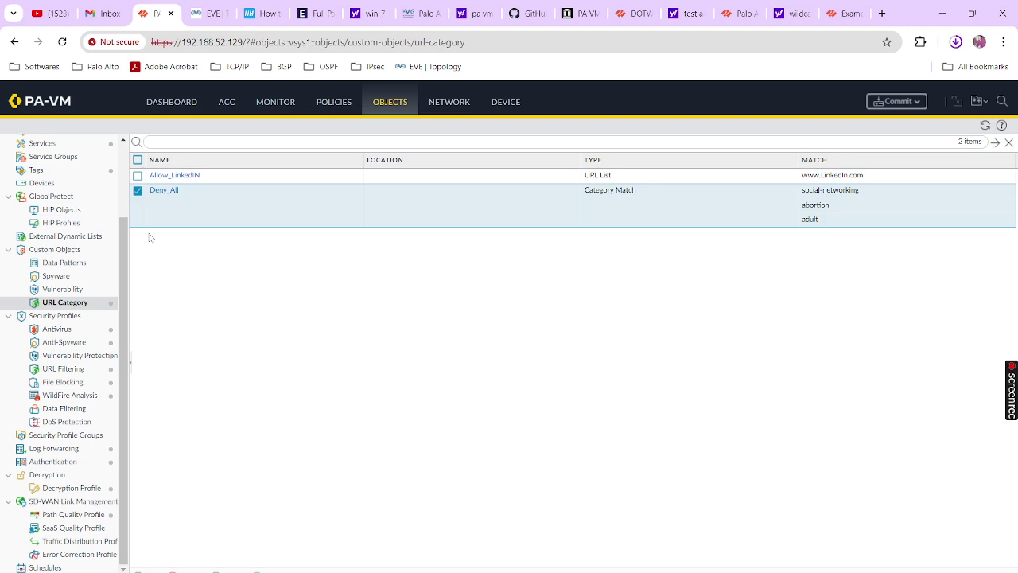
Step: Dismiss the task list and move from URL Filtering profiles to the Security policy rules
{"action": "left_click", "coordinate": [64, 369]}
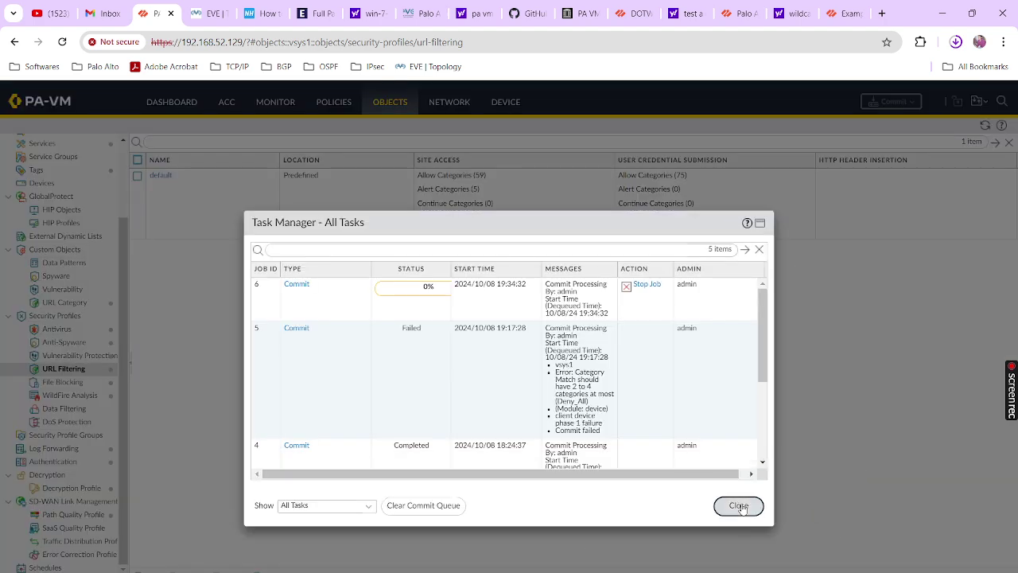
{"action": "left_click", "coordinate": [739, 505]}
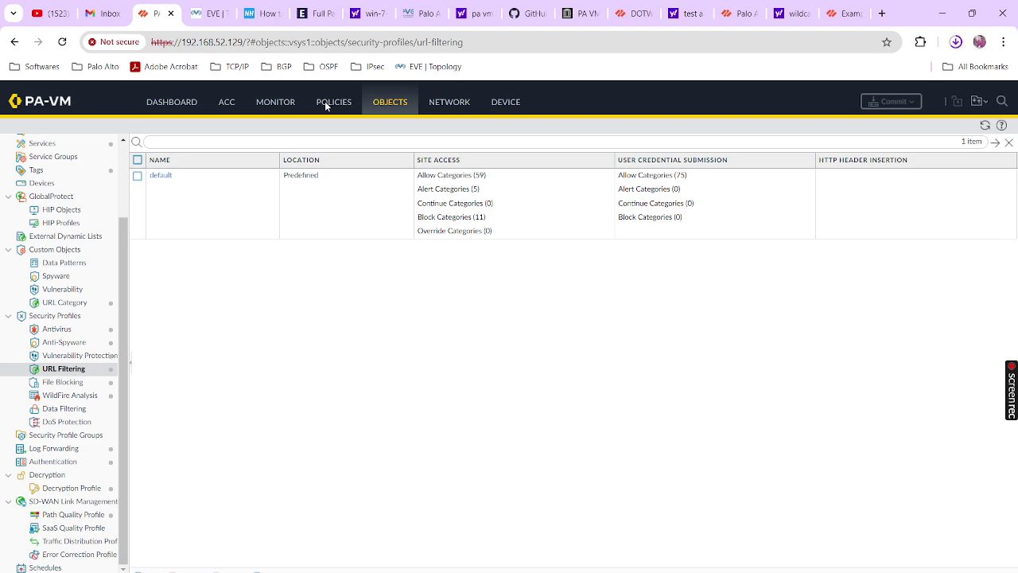
{"action": "left_click", "coordinate": [326, 103]}
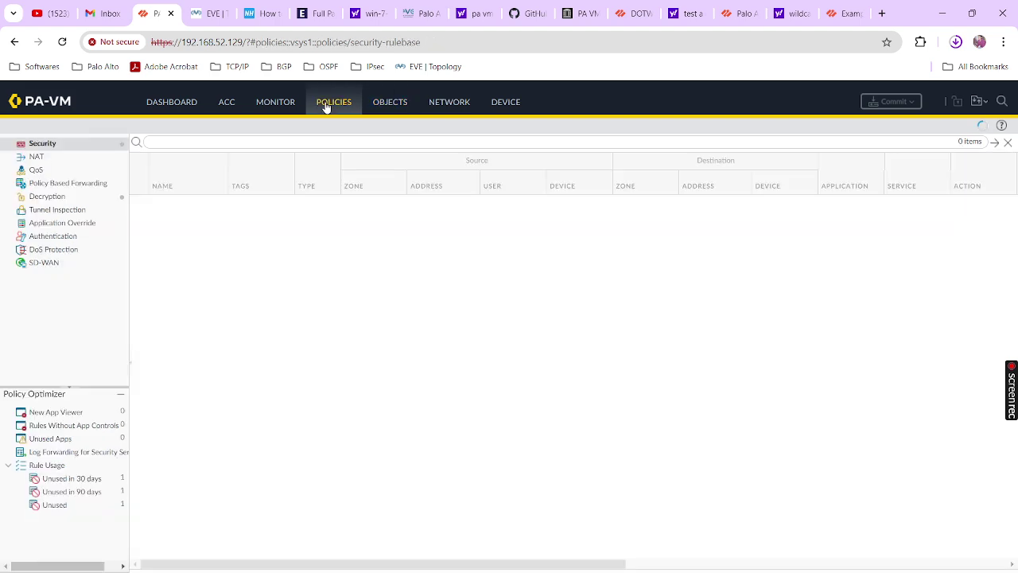
{"action": "left_click", "coordinate": [395, 106]}
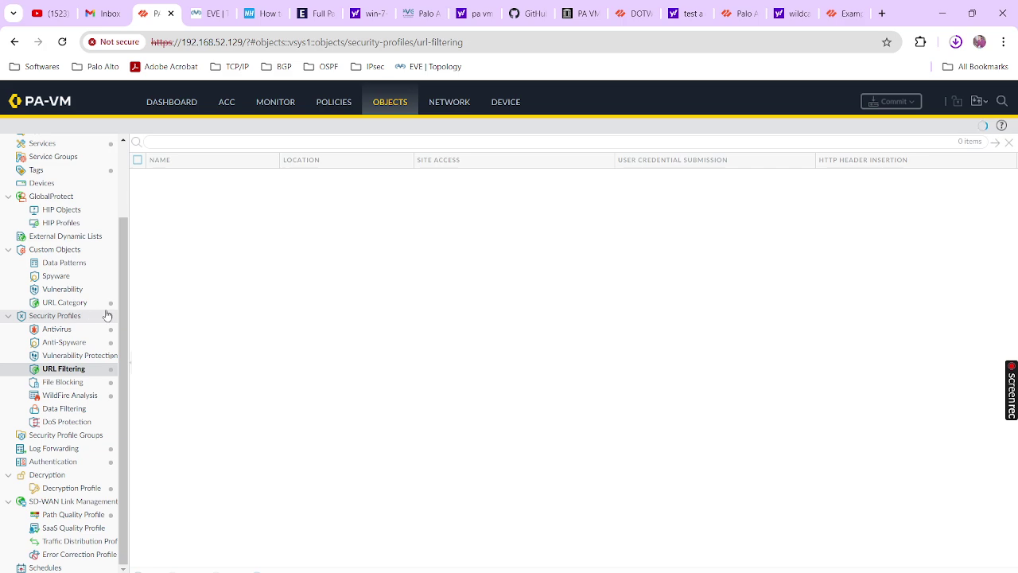
{"action": "left_click", "coordinate": [334, 103]}
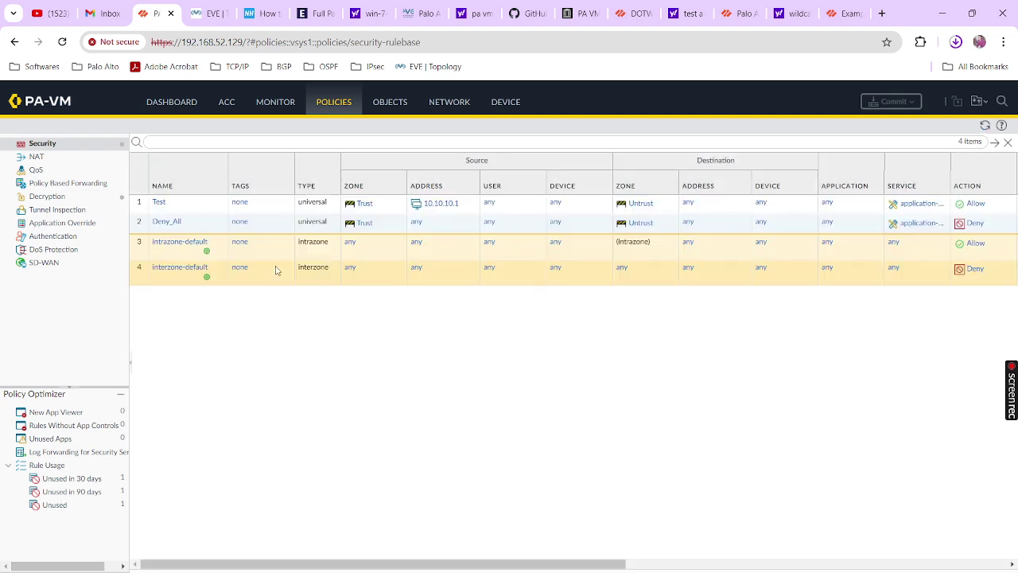
Step: Open the Test rule and review its Service/URL Category and Actions settings
{"action": "left_click", "coordinate": [159, 203]}
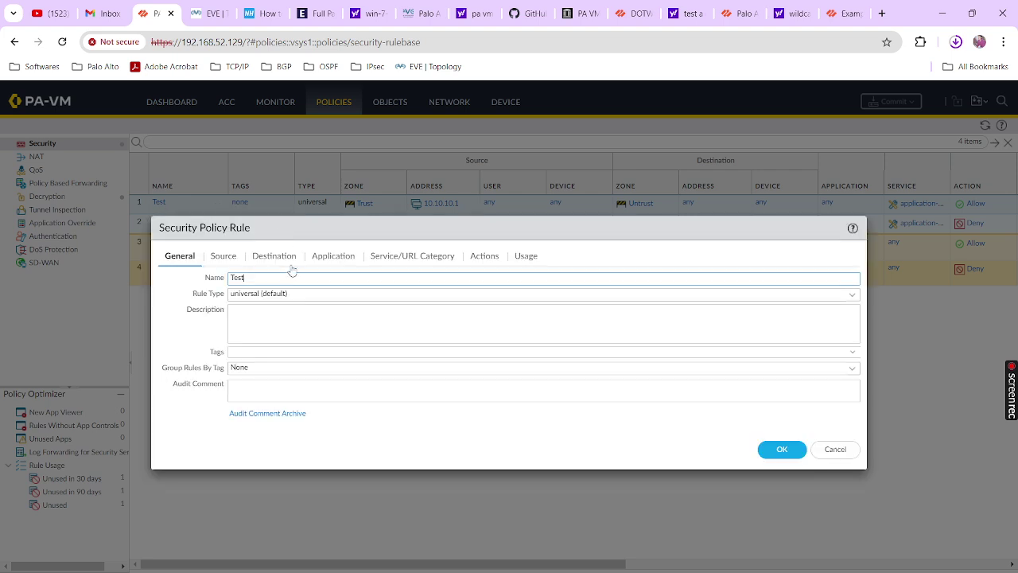
{"action": "left_click", "coordinate": [379, 257]}
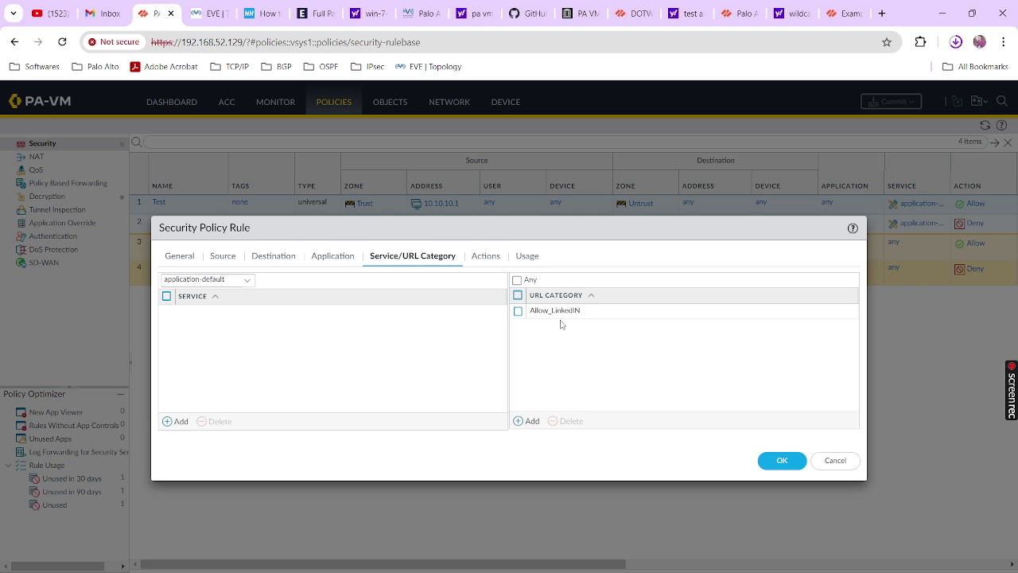
{"action": "left_click", "coordinate": [487, 258]}
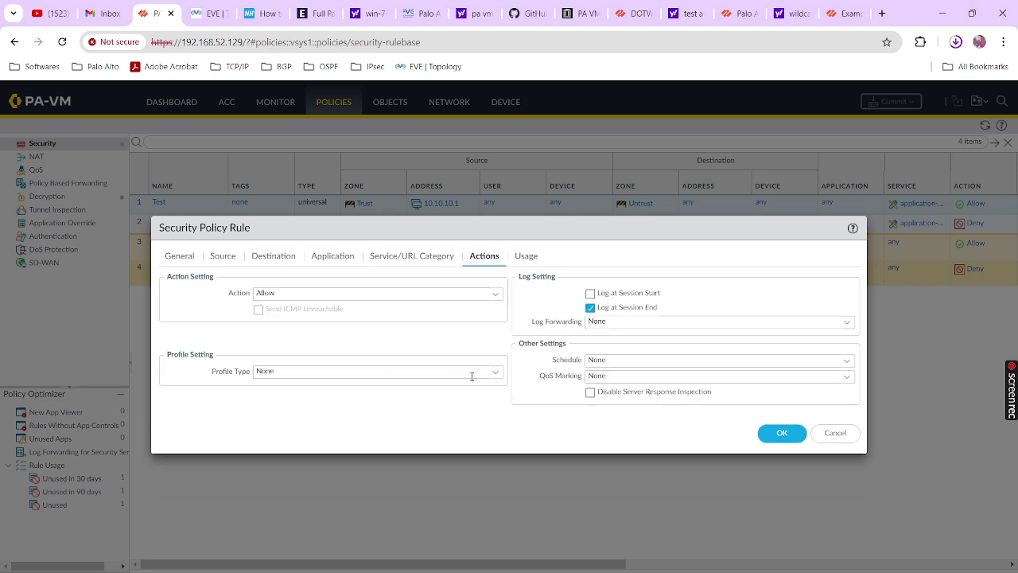
Step: Set the Test rule's Profile Type to Profiles, view URL Filtering options, then go to EVE
{"action": "left_click", "coordinate": [498, 377]}
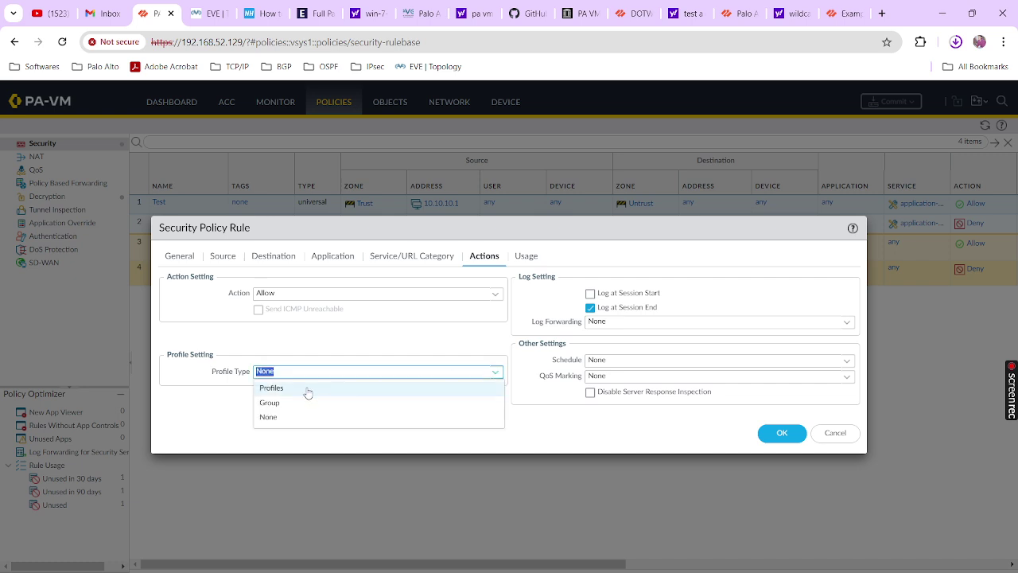
{"action": "left_click", "coordinate": [307, 388]}
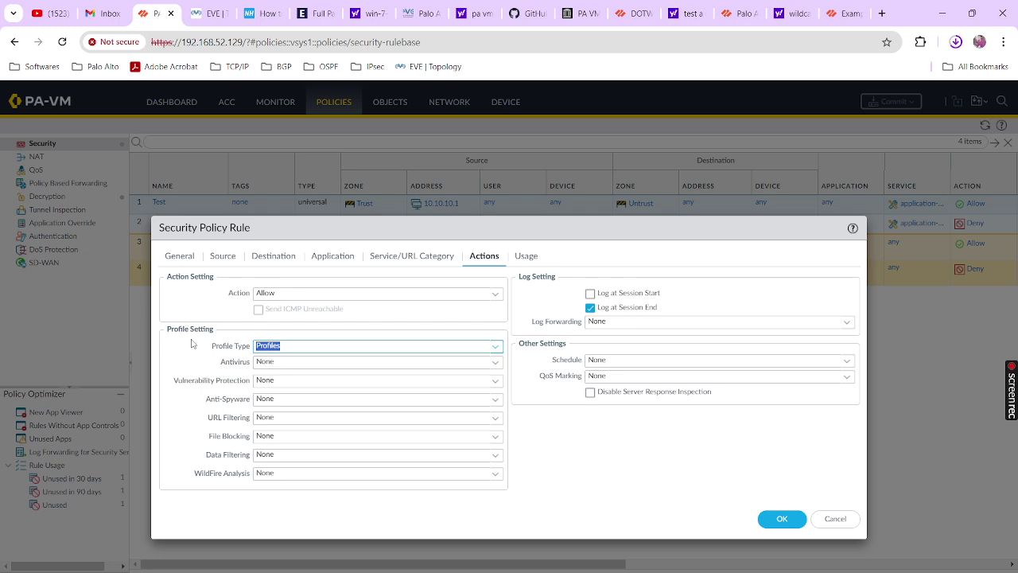
{"action": "left_click", "coordinate": [498, 350]}
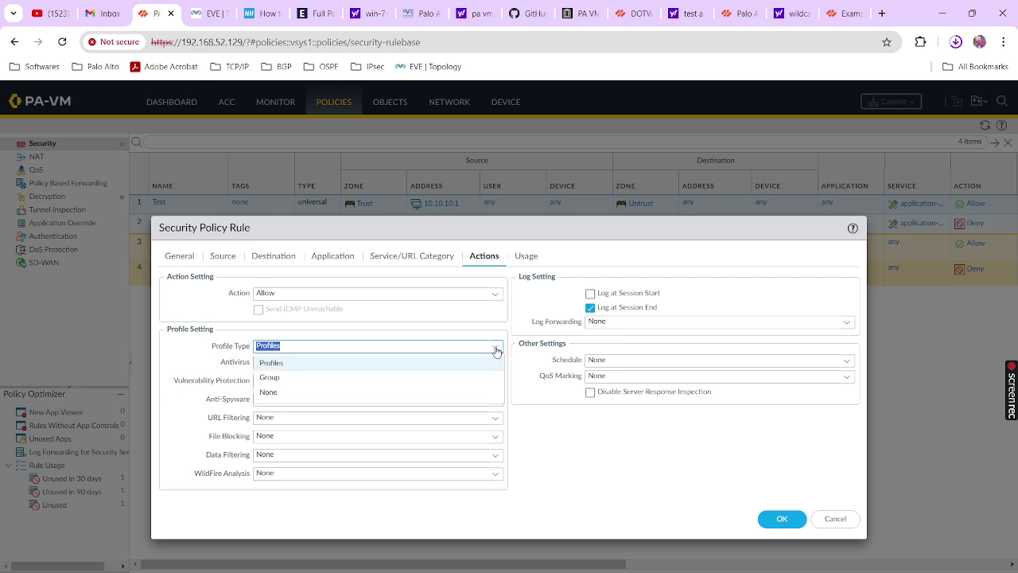
{"action": "left_click", "coordinate": [314, 394]}
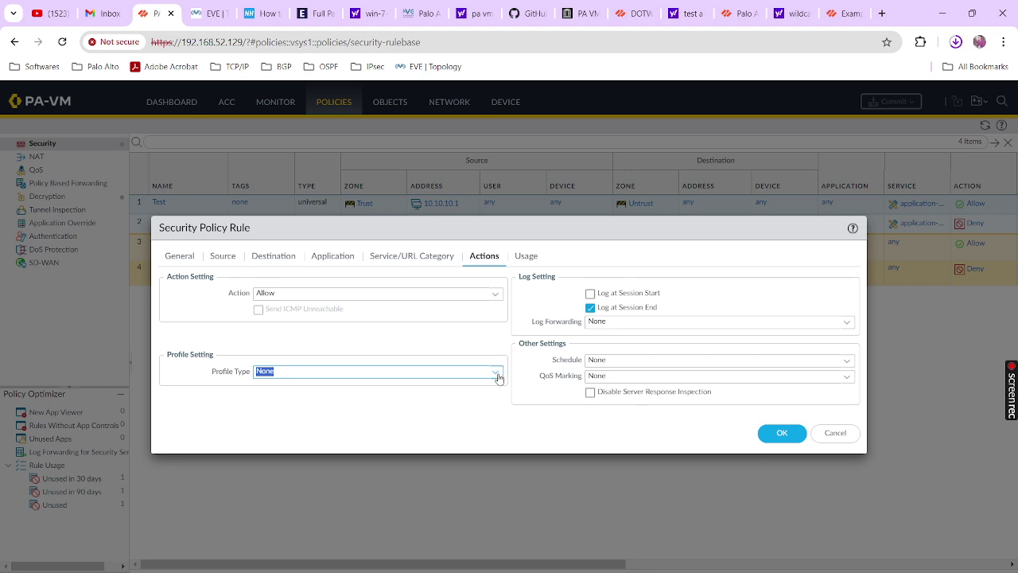
{"action": "left_click", "coordinate": [497, 375]}
{"action": "left_click", "coordinate": [346, 389]}
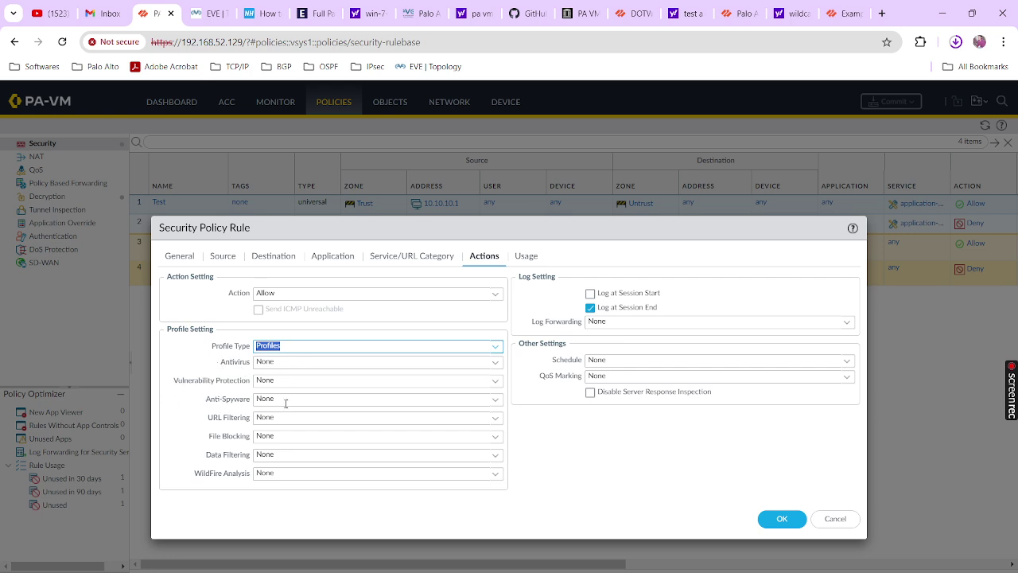
{"action": "left_click", "coordinate": [495, 420]}
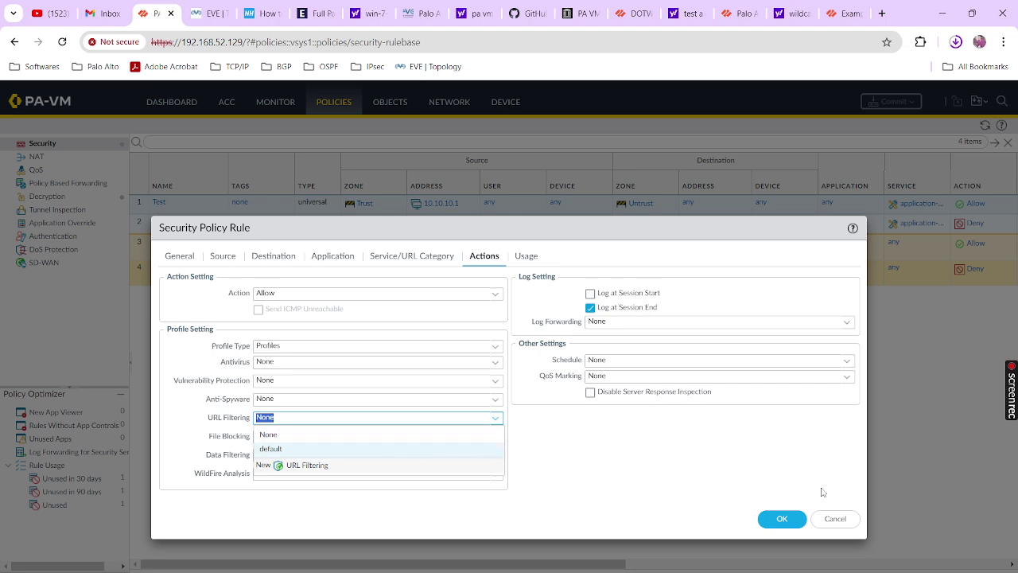
{"action": "left_click", "coordinate": [835, 518]}
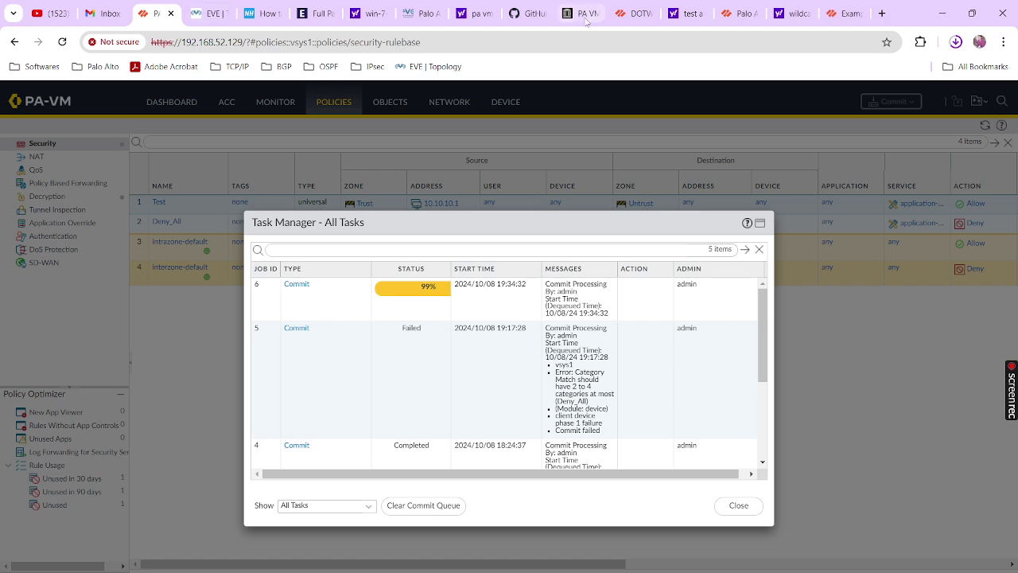
{"action": "left_click", "coordinate": [211, 13]}
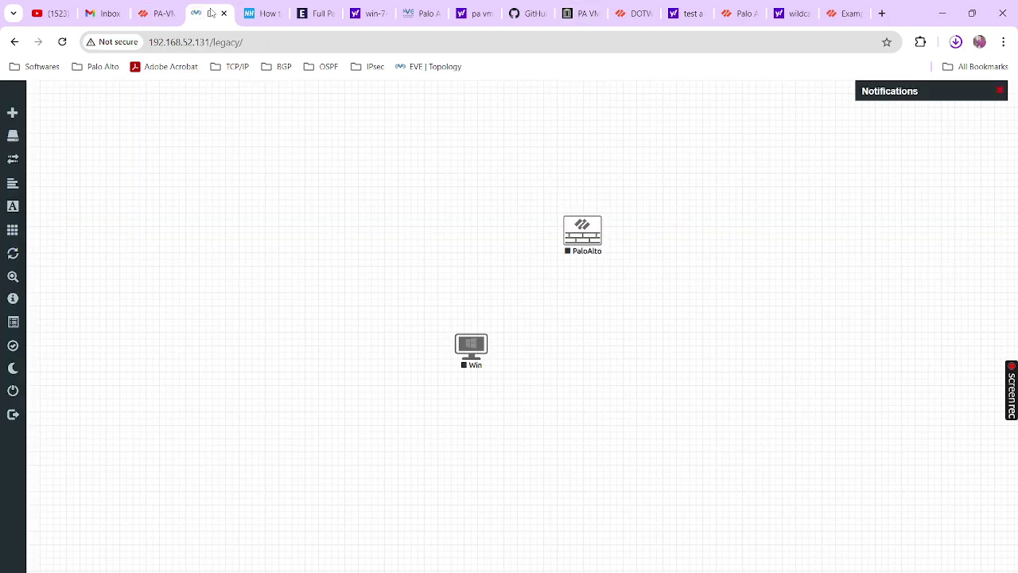
Step: Minimize Chrome and OBS, dismiss the Chrome profile chooser, and restore the Google Meet presentation window
{"action": "left_click", "coordinate": [942, 12]}
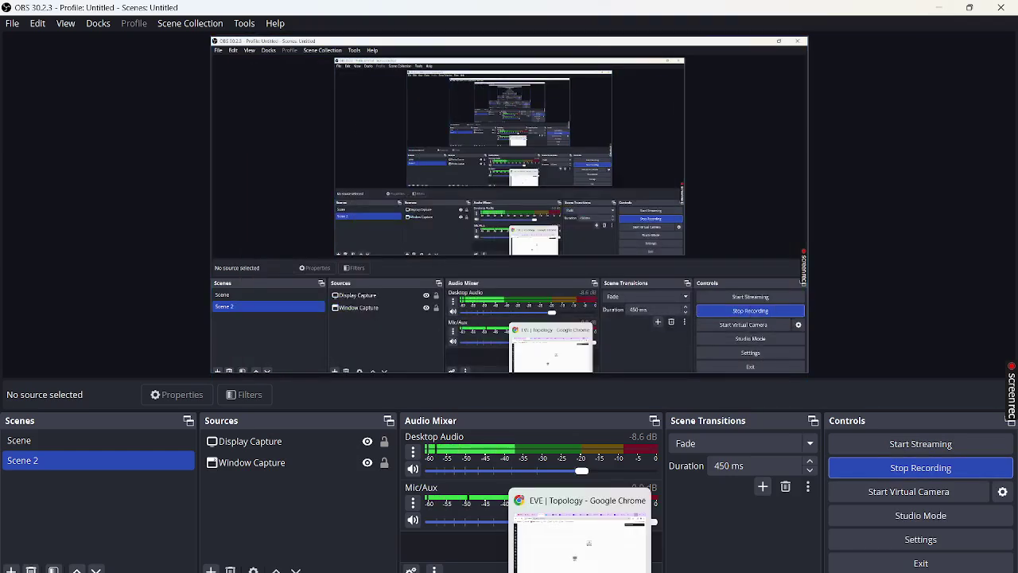
{"action": "mouse_move", "coordinate": [666, 563]}
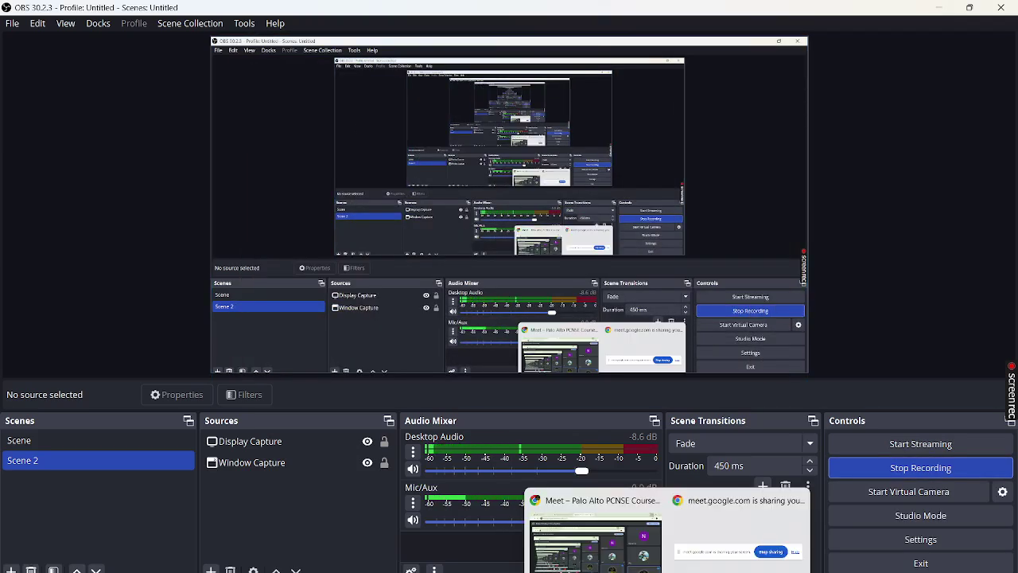
{"action": "left_click", "coordinate": [604, 552]}
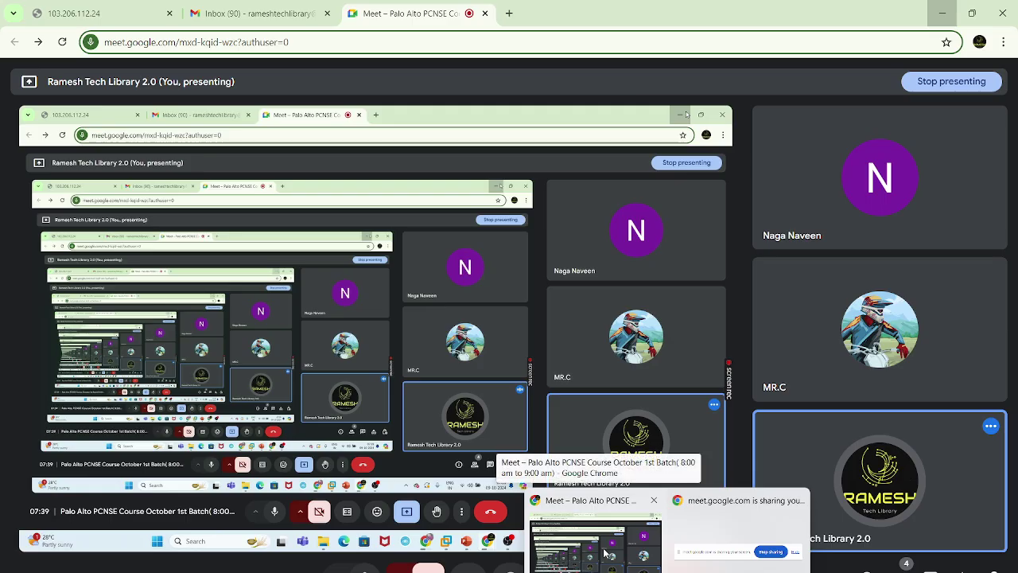
{"action": "left_click", "coordinate": [605, 552]}
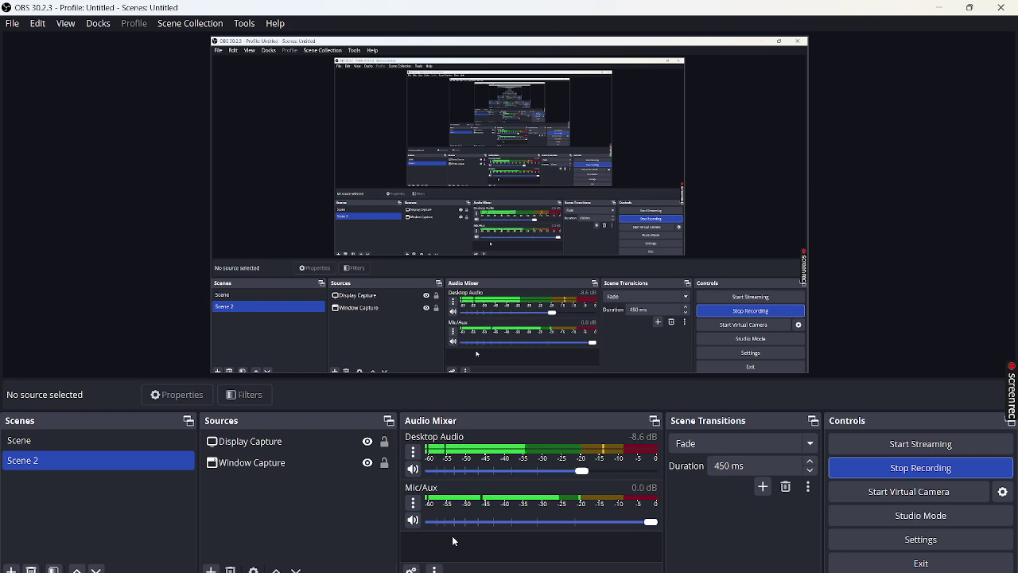
{"action": "left_click", "coordinate": [942, 10]}
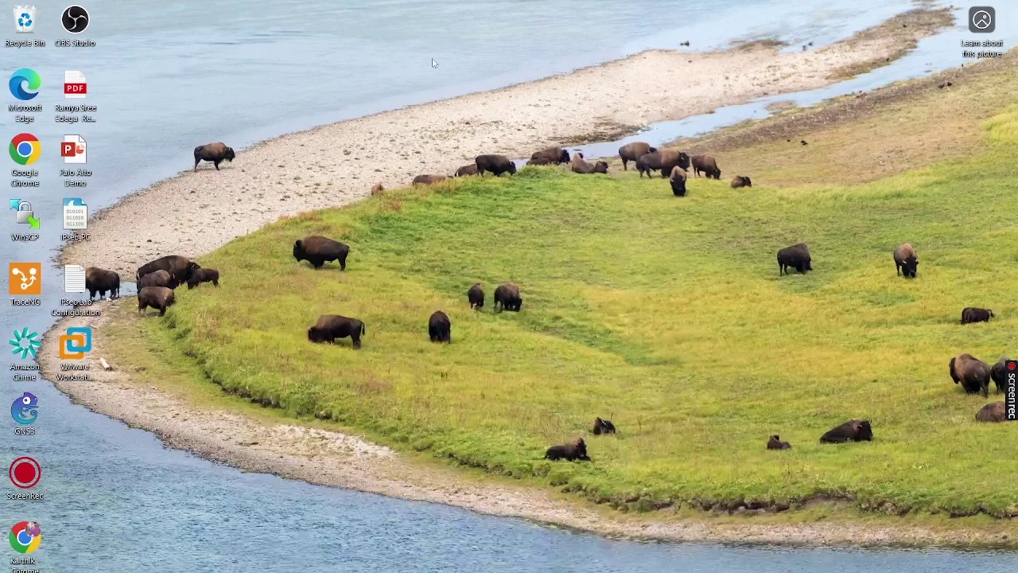
{"action": "double_click", "coordinate": [30, 159]}
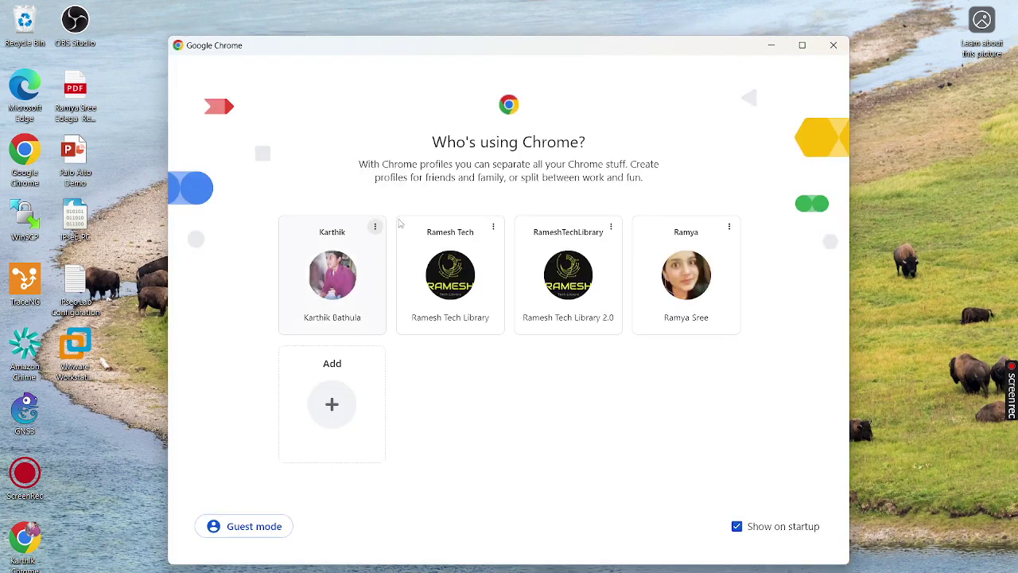
{"action": "left_click", "coordinate": [832, 46]}
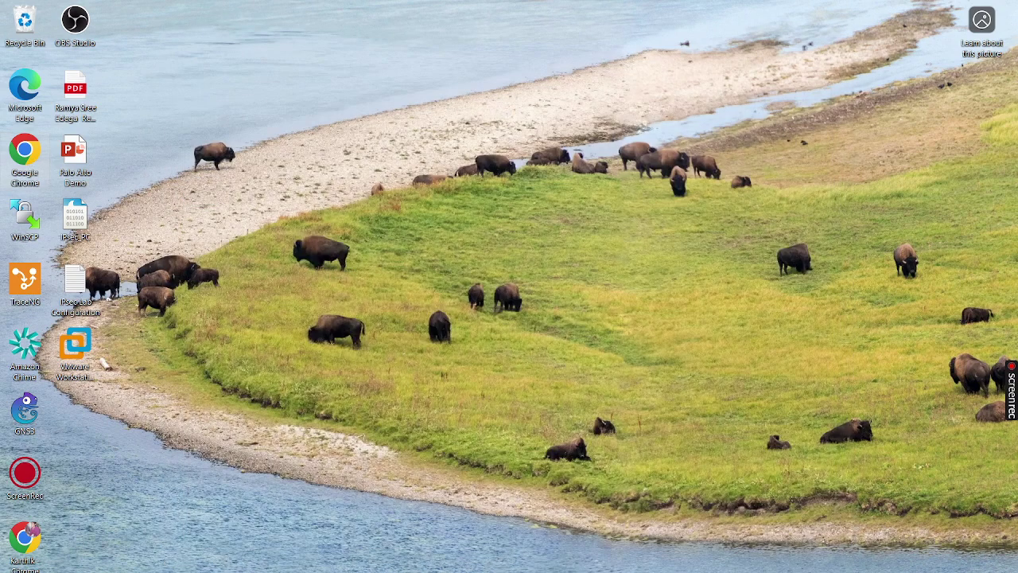
{"action": "left_click", "coordinate": [625, 561]}
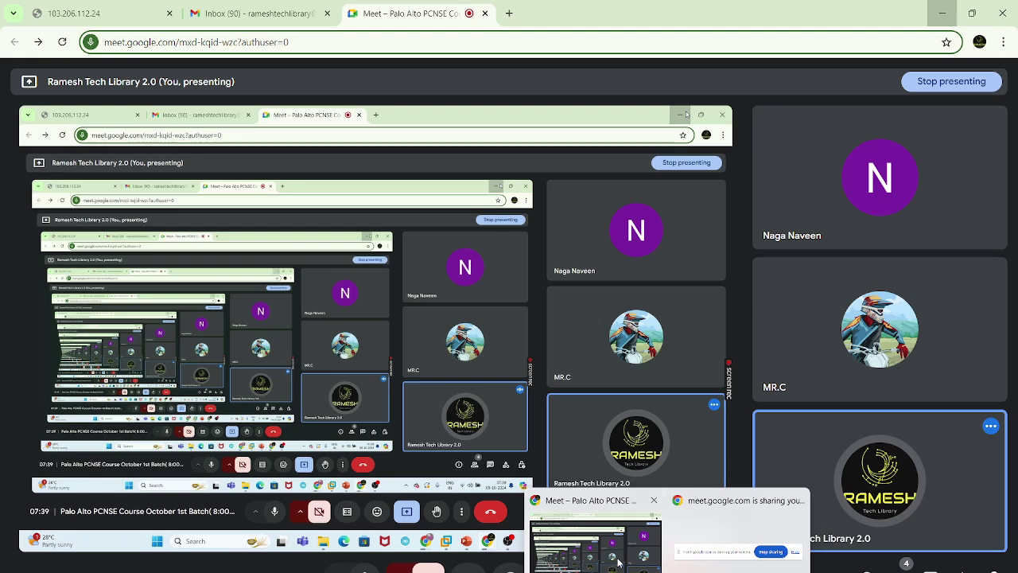
Step: Try loading 103.206.112.24 in a new tab, then return to Meet and the EVE-NG topology window
{"action": "left_click", "coordinate": [510, 13]}
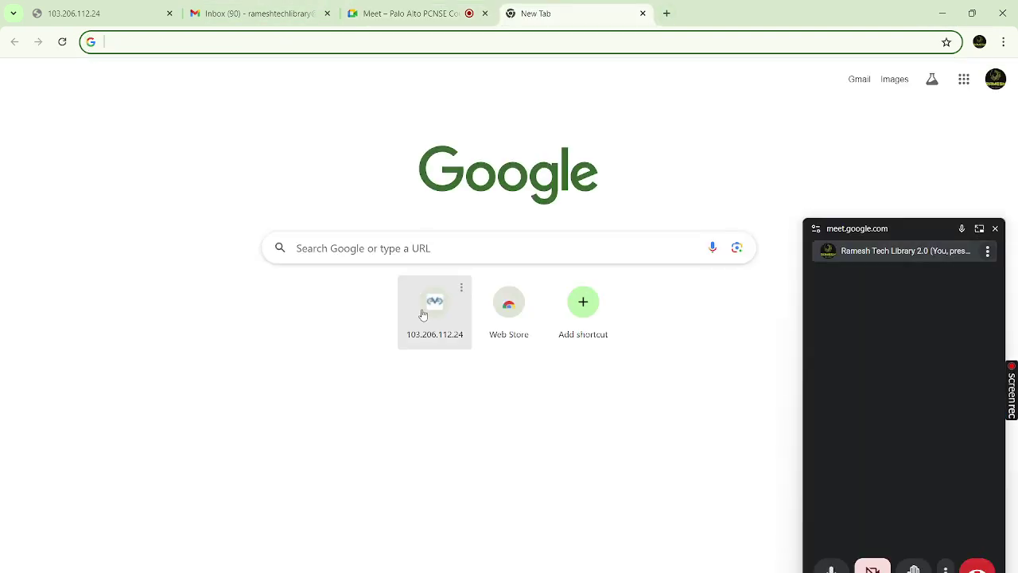
{"action": "left_click", "coordinate": [423, 314]}
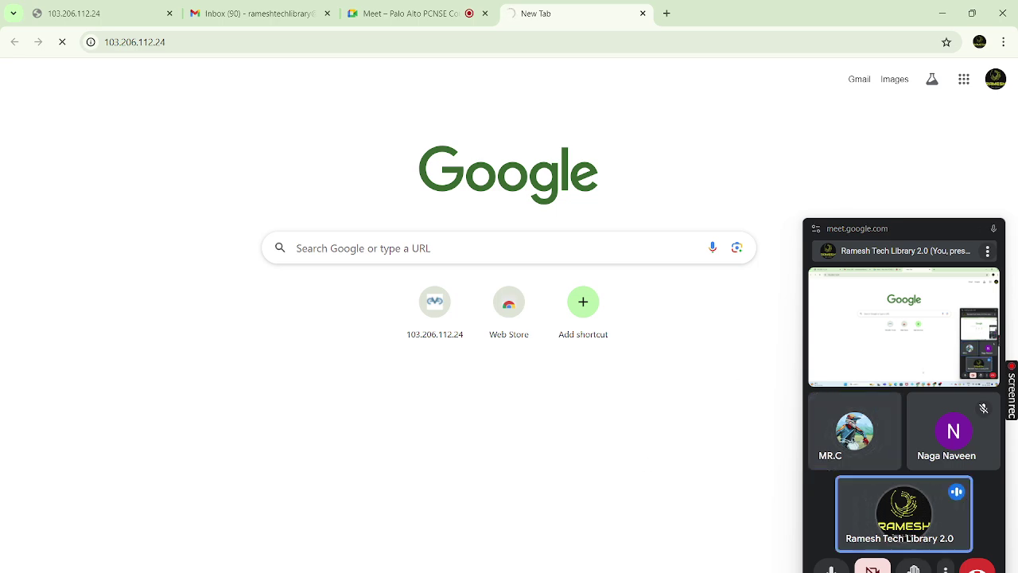
{"action": "mouse_move", "coordinate": [580, 571]}
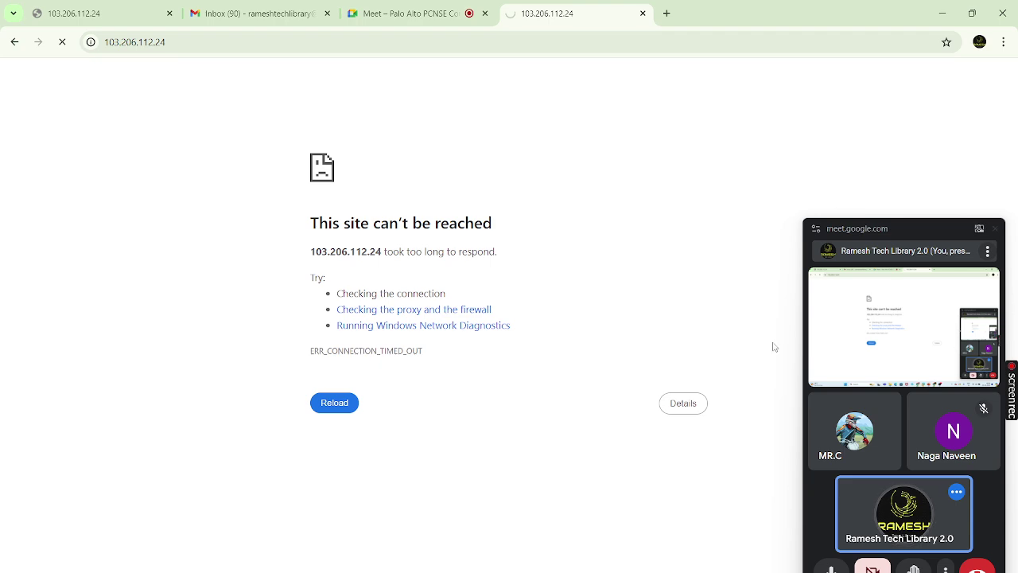
{"action": "left_click", "coordinate": [979, 229]}
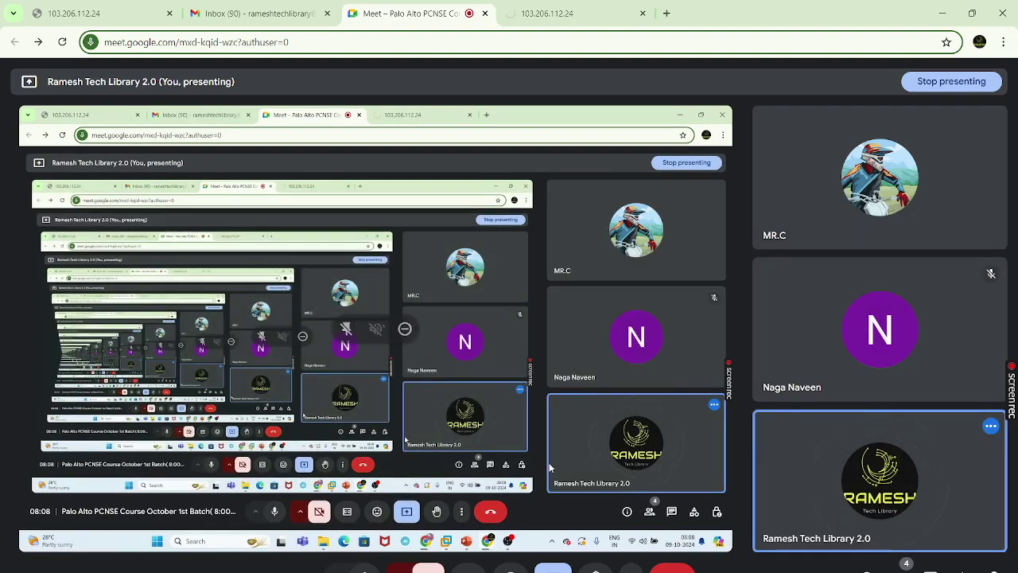
{"action": "mouse_move", "coordinate": [636, 569]}
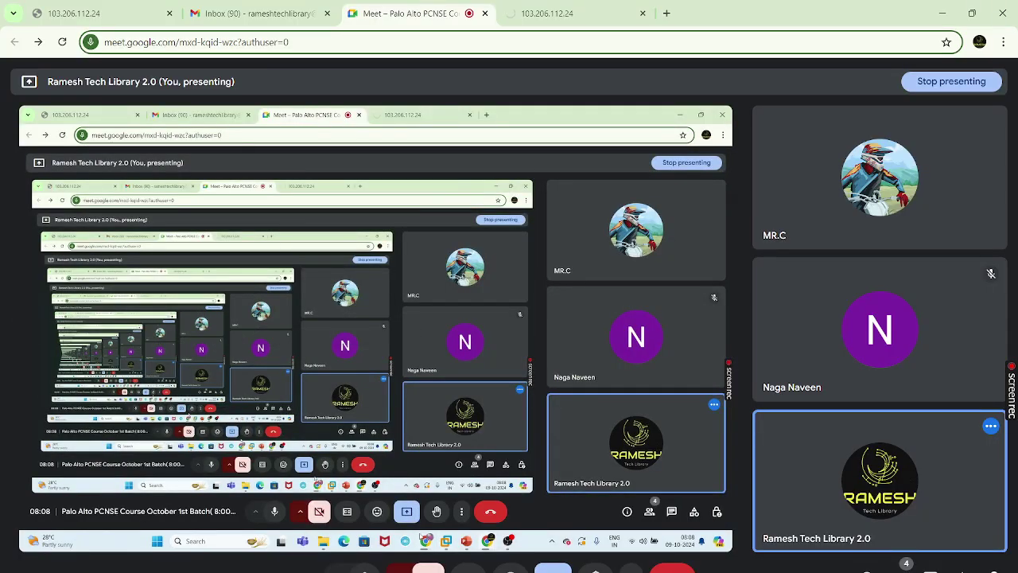
{"action": "key", "text": "alt+Tab"}
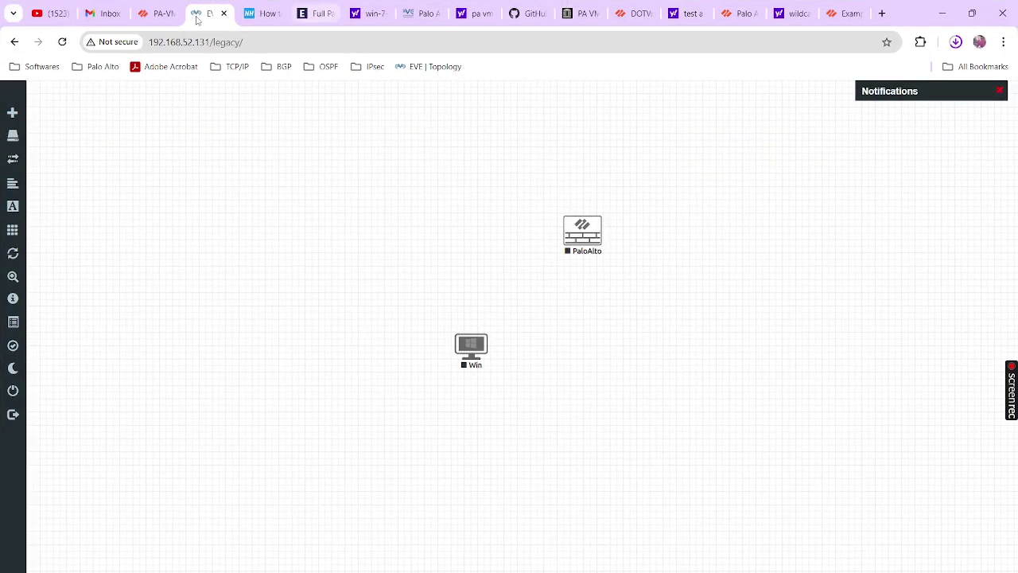
Step: Inspect the Test rule's URL category, Allow_LinkedIN, on the PA-VM tab and cancel without changes
{"action": "left_click", "coordinate": [156, 16]}
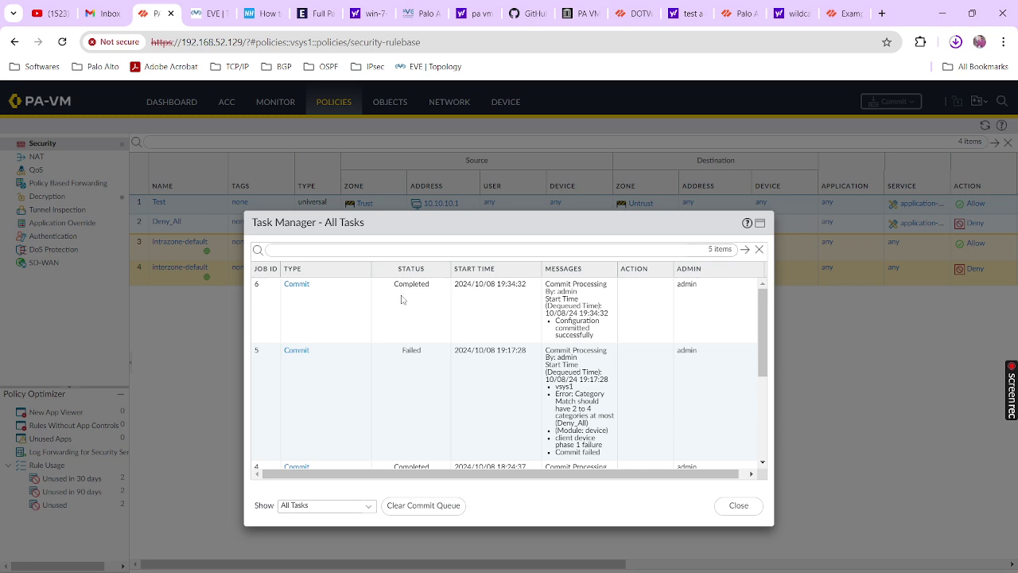
{"action": "left_click", "coordinate": [738, 508]}
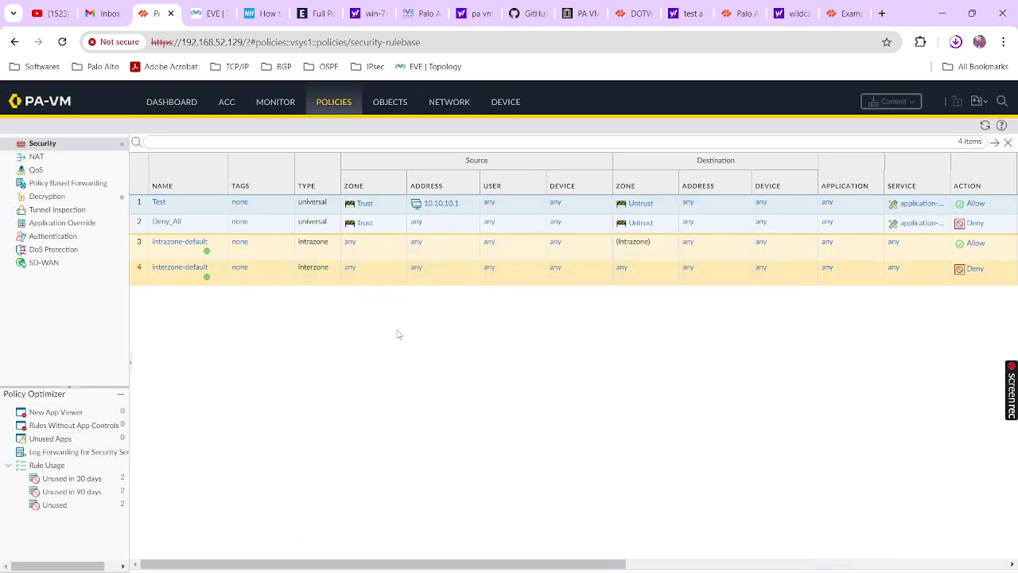
{"action": "left_click", "coordinate": [163, 205]}
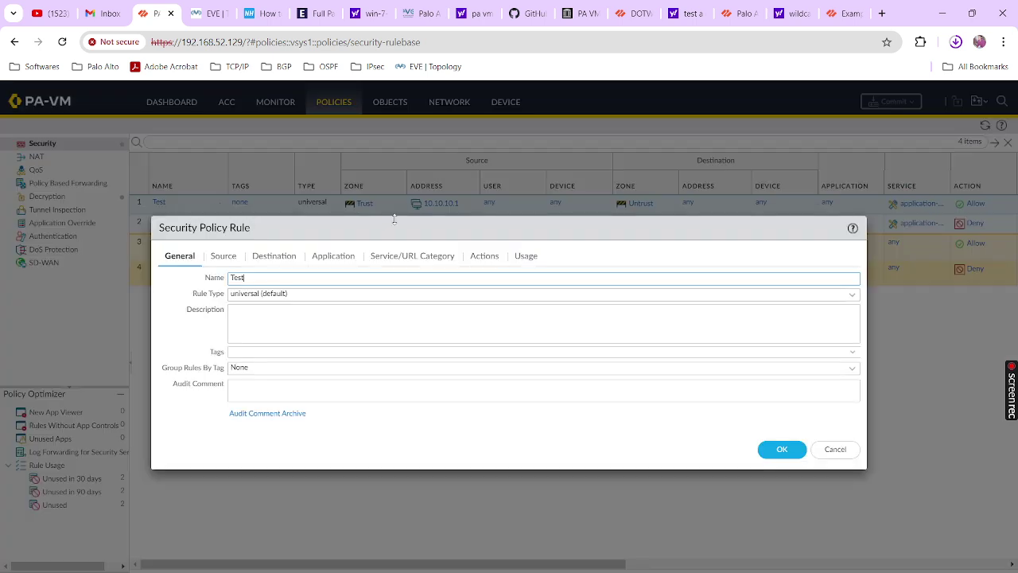
{"action": "left_click", "coordinate": [405, 257]}
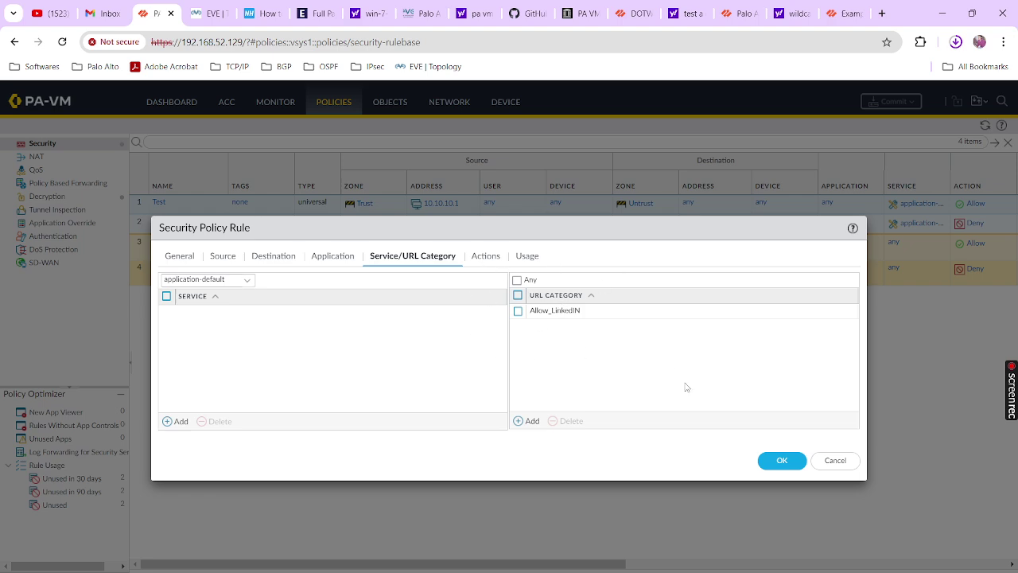
{"action": "left_click", "coordinate": [834, 460]}
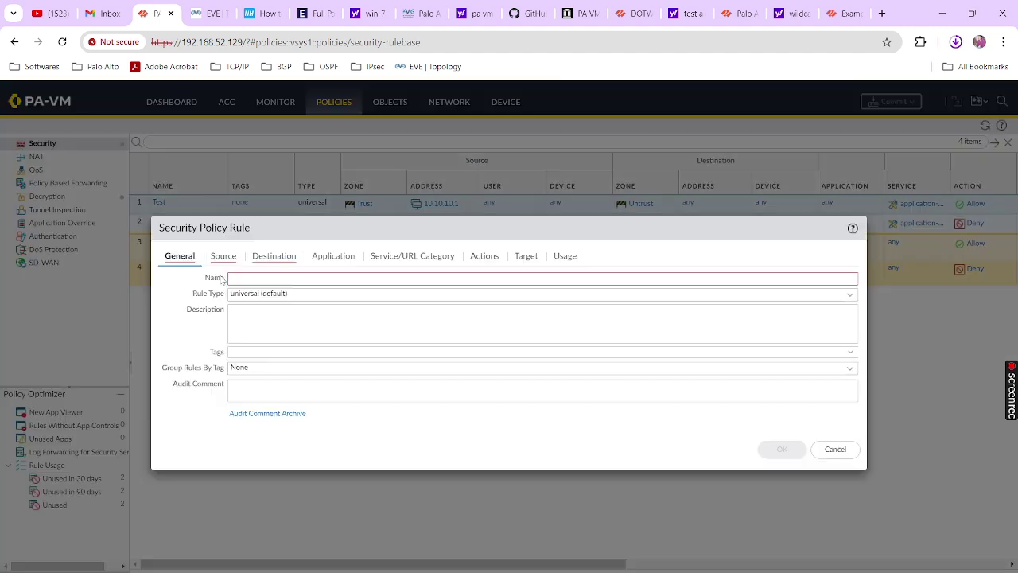
{"action": "left_click", "coordinate": [223, 284]}
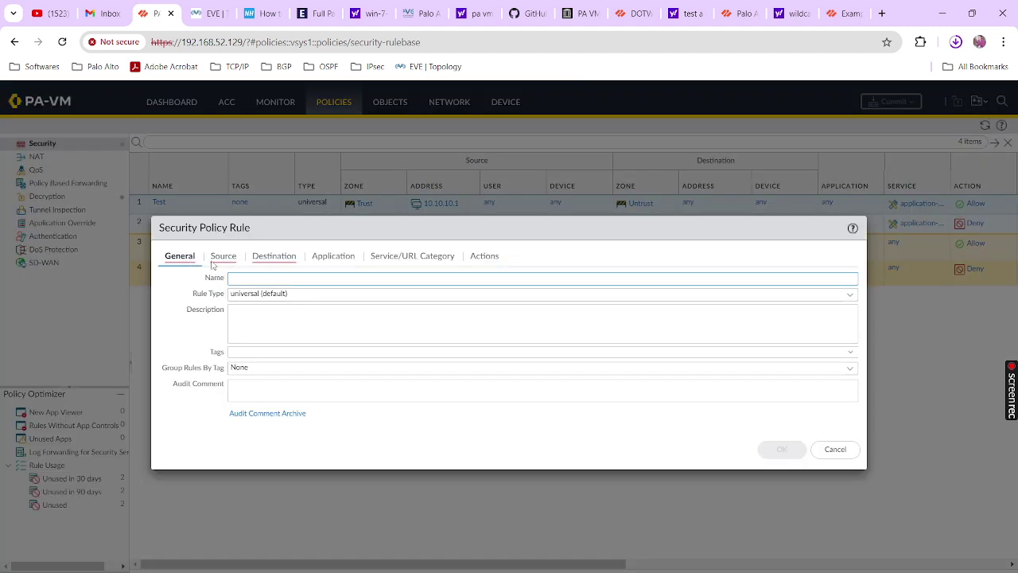
{"action": "mouse_move", "coordinate": [258, 280]}
{"action": "type", "text": "Test1"}
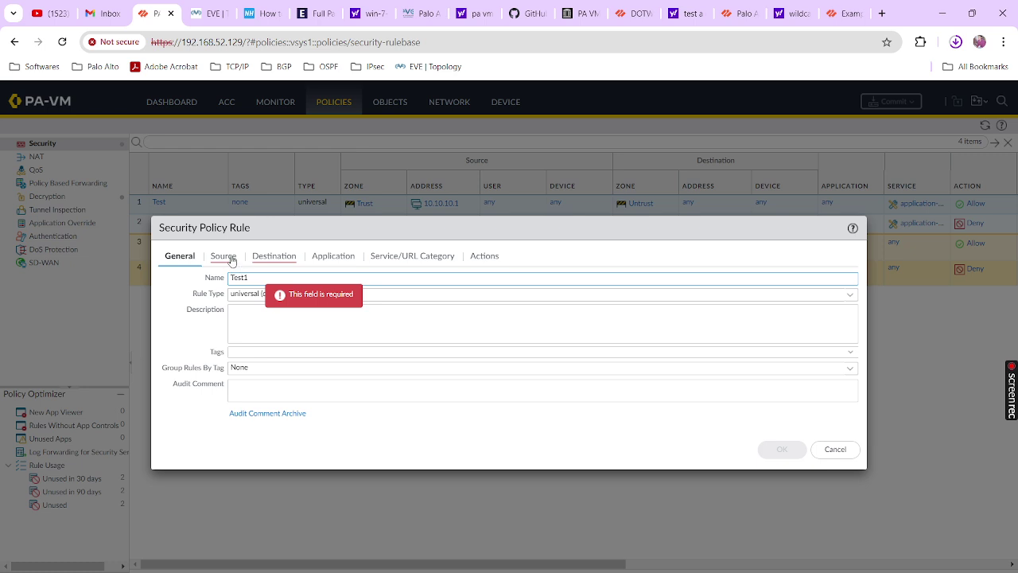
{"action": "left_click", "coordinate": [224, 255]}
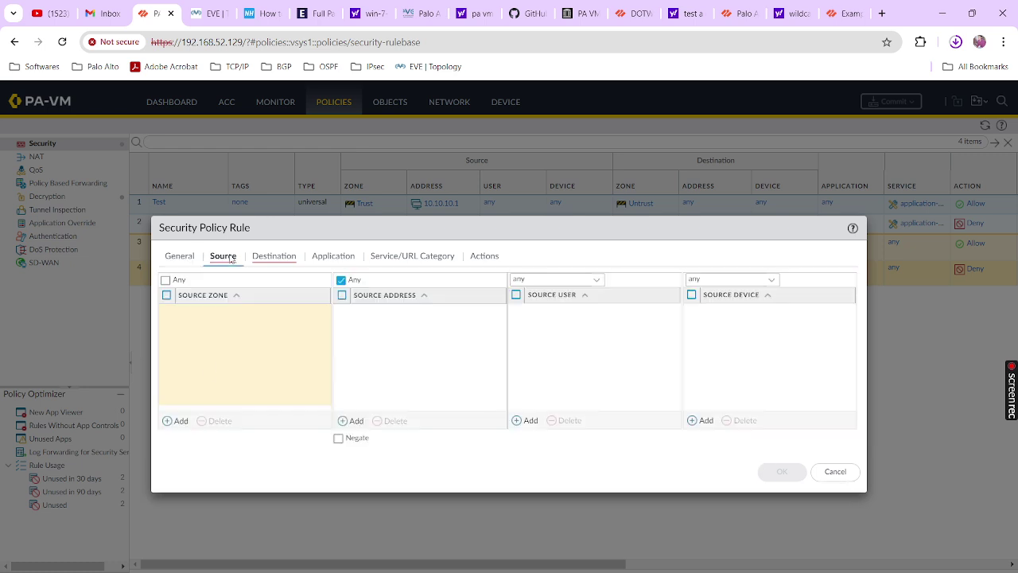
{"action": "left_click", "coordinate": [180, 420]}
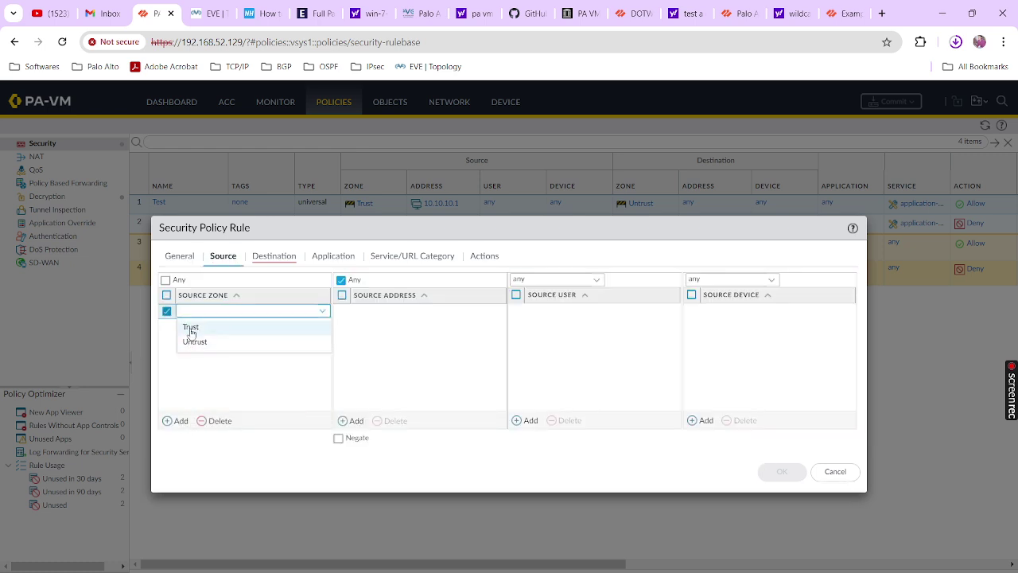
{"action": "left_click", "coordinate": [188, 326]}
{"action": "left_click", "coordinate": [274, 256]}
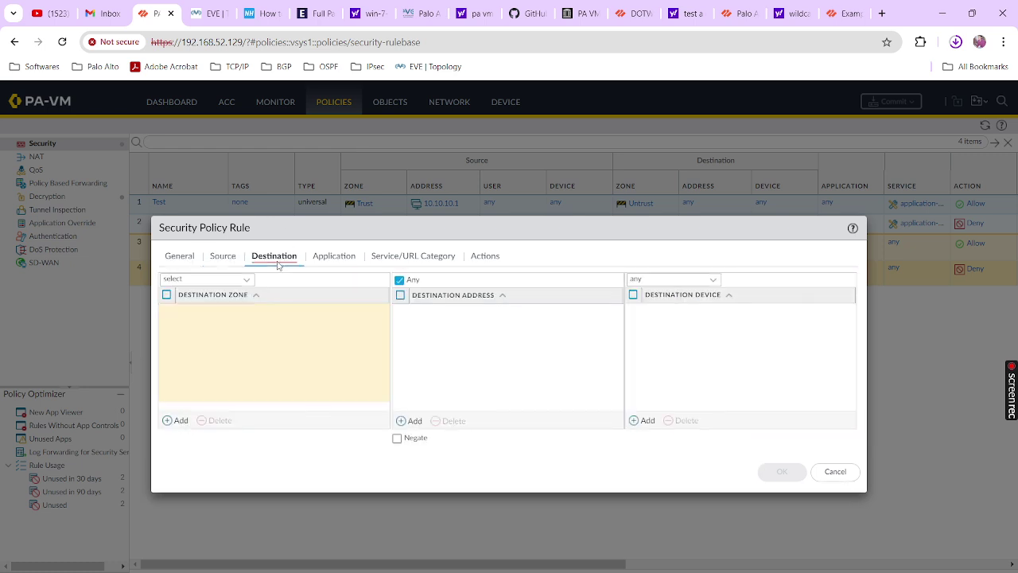
{"action": "left_click", "coordinate": [177, 420]}
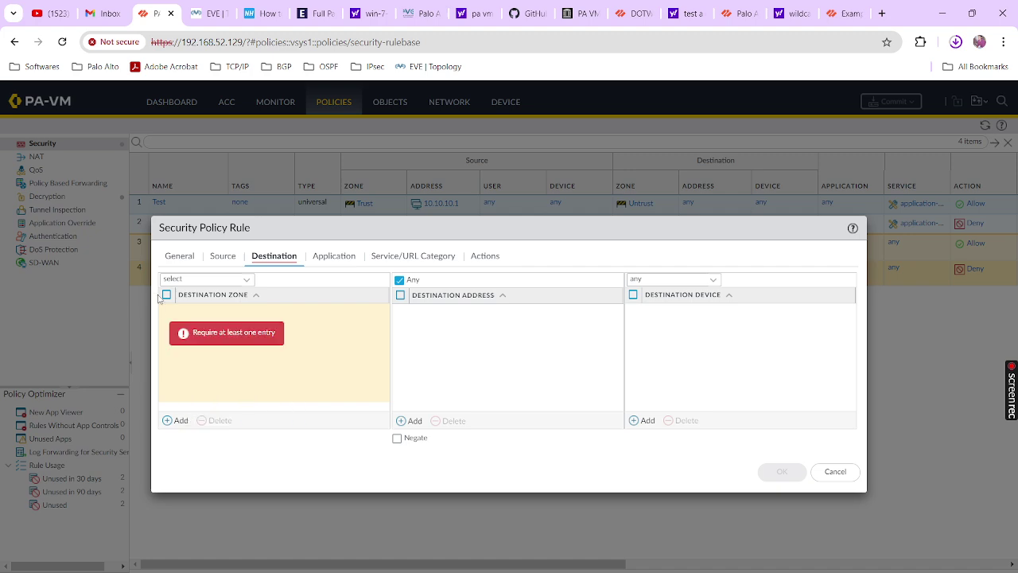
{"action": "left_click", "coordinate": [244, 280]}
{"action": "left_click", "coordinate": [186, 313]}
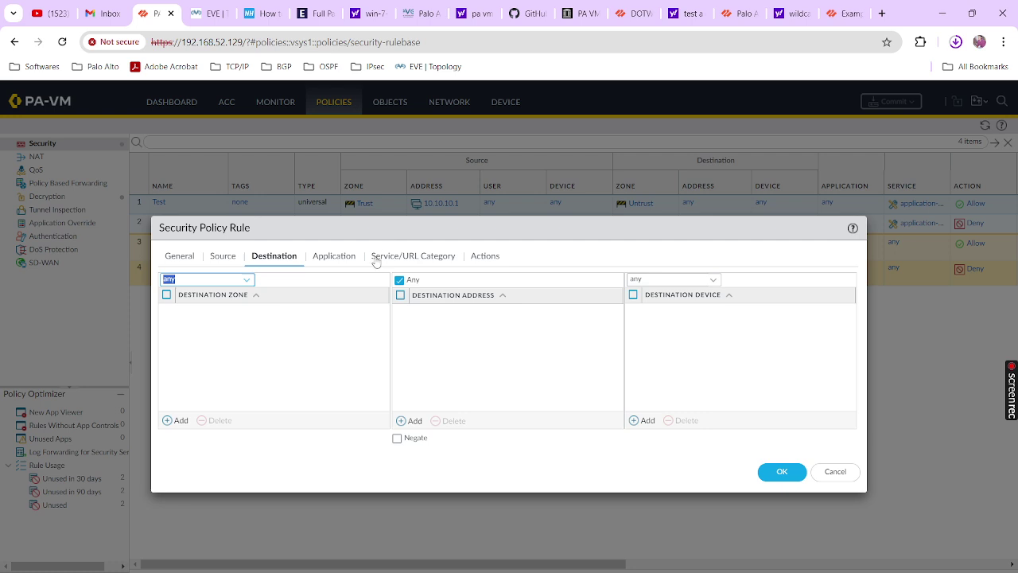
{"action": "left_click", "coordinate": [334, 256]}
{"action": "left_click", "coordinate": [419, 257]}
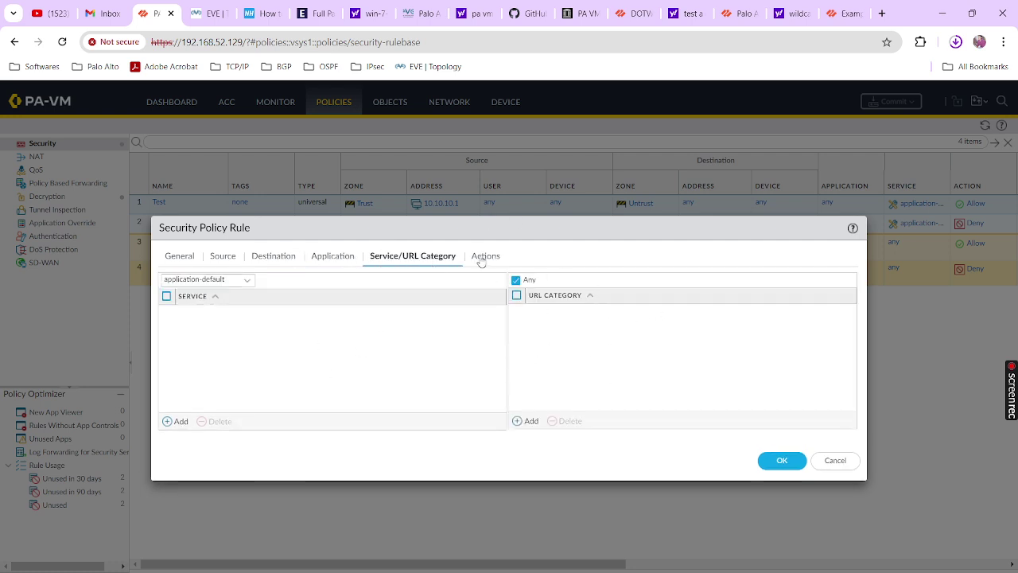
{"action": "left_click", "coordinate": [484, 256]}
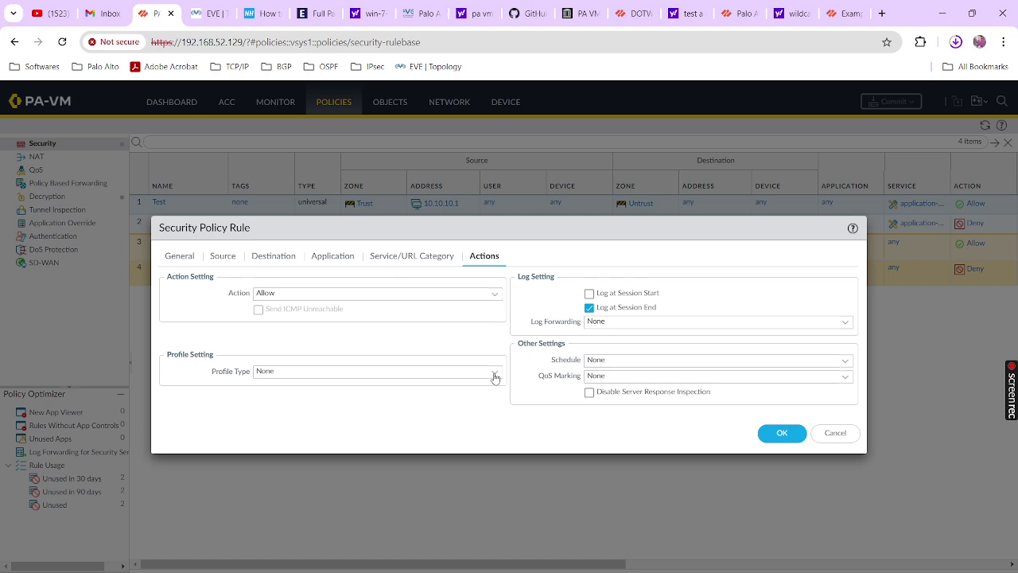
{"action": "left_click", "coordinate": [495, 374]}
{"action": "left_click", "coordinate": [317, 388]}
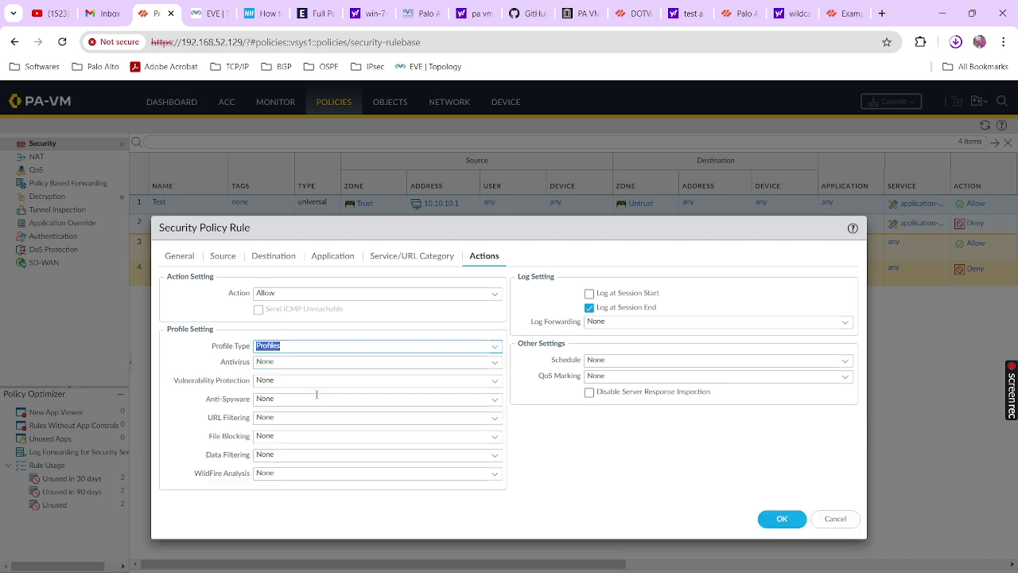
{"action": "left_click", "coordinate": [494, 418]}
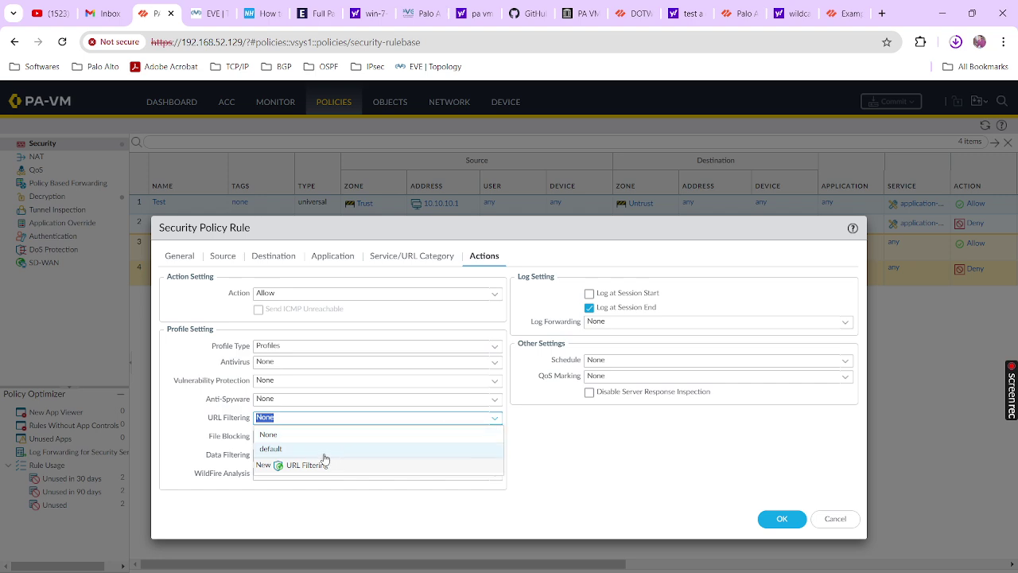
{"action": "left_click", "coordinate": [627, 468]}
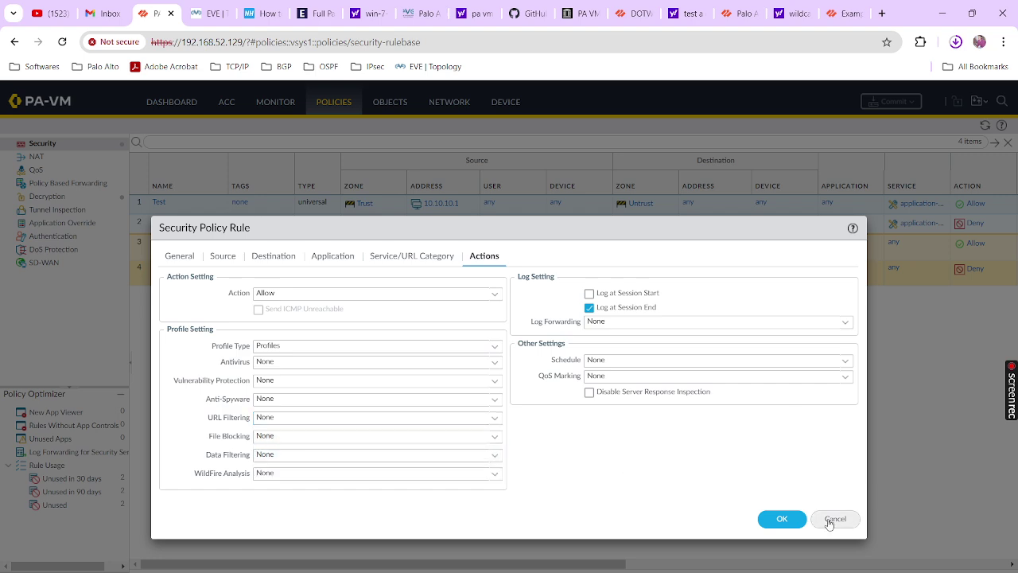
{"action": "left_click", "coordinate": [829, 522]}
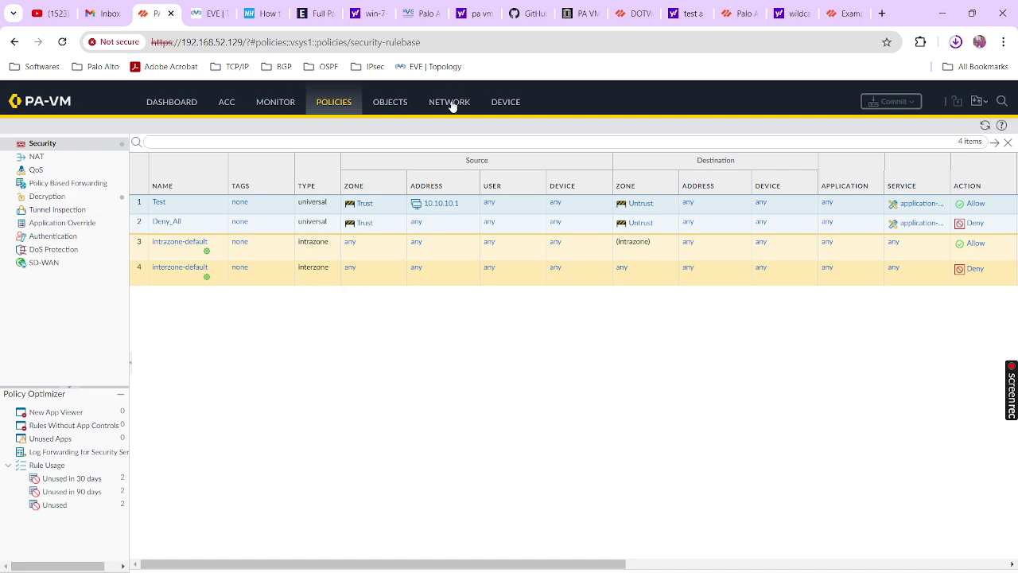
{"action": "left_click", "coordinate": [406, 103]}
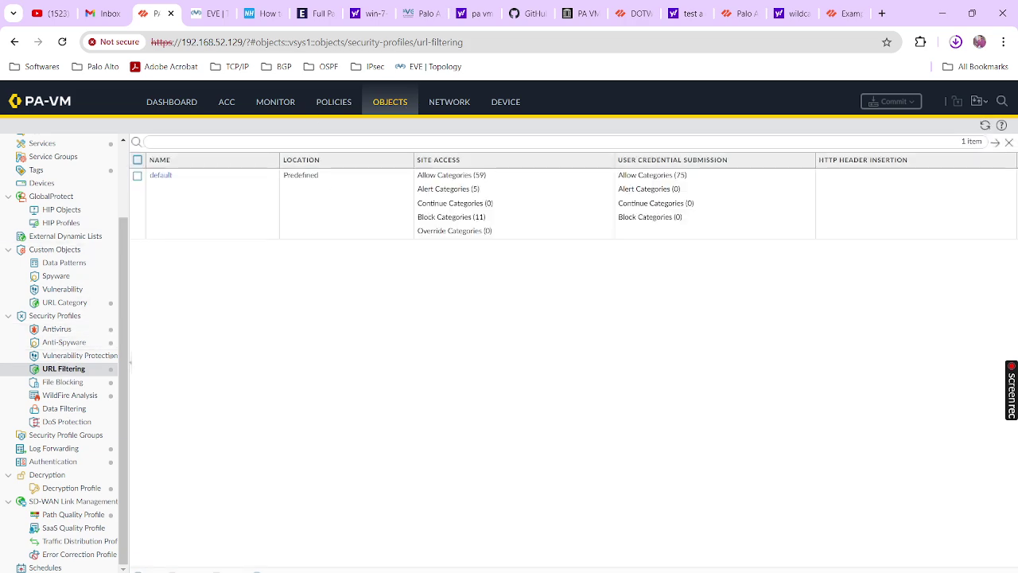
{"action": "left_click", "coordinate": [142, 570]}
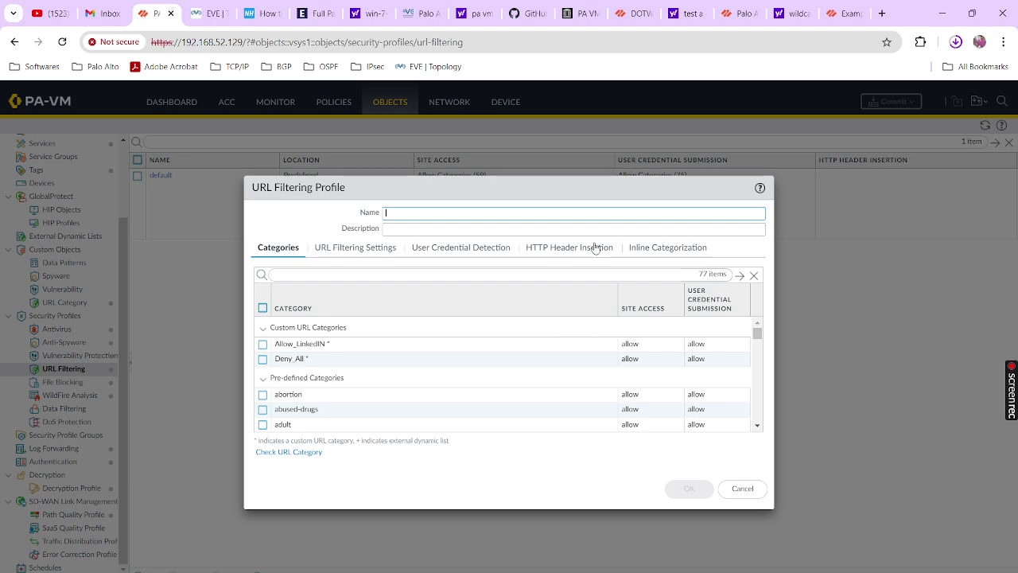
{"action": "left_click", "coordinate": [747, 489]}
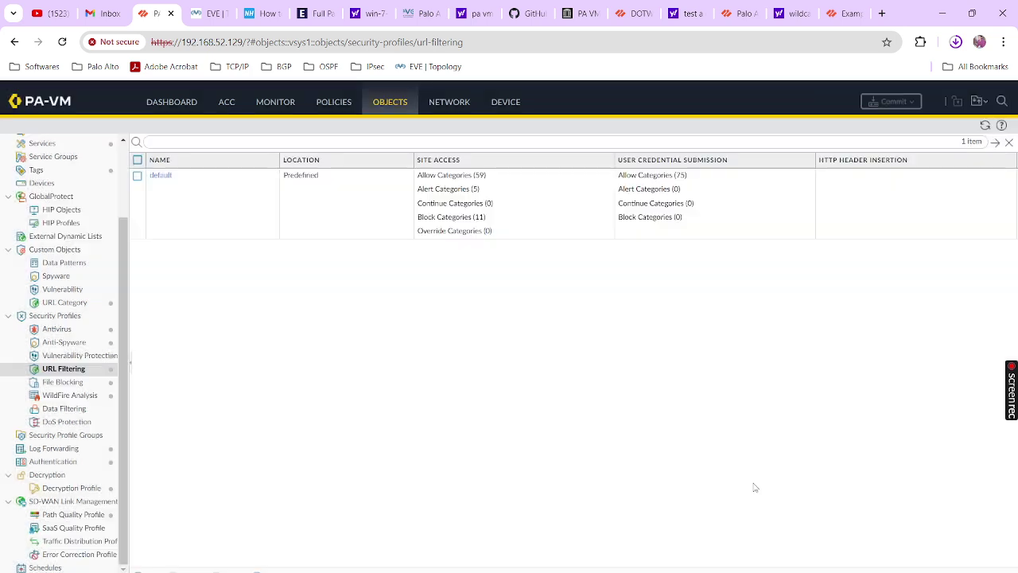
{"action": "left_click", "coordinate": [450, 103]}
{"action": "left_click", "coordinate": [326, 104]}
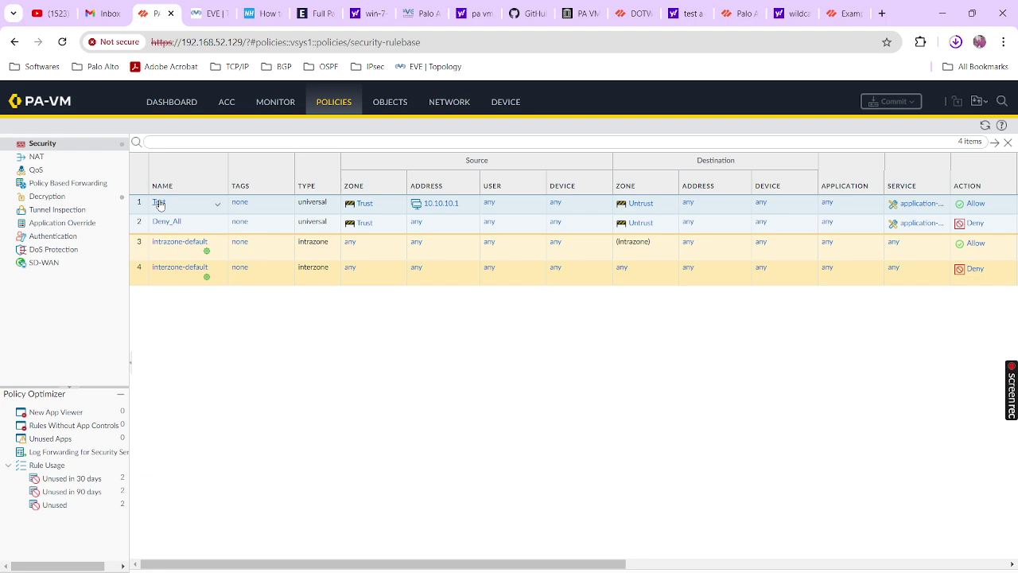
Step: Delete Allow_LinkedIN from the Test rule's URL categories and save the rule
{"action": "left_click", "coordinate": [160, 205]}
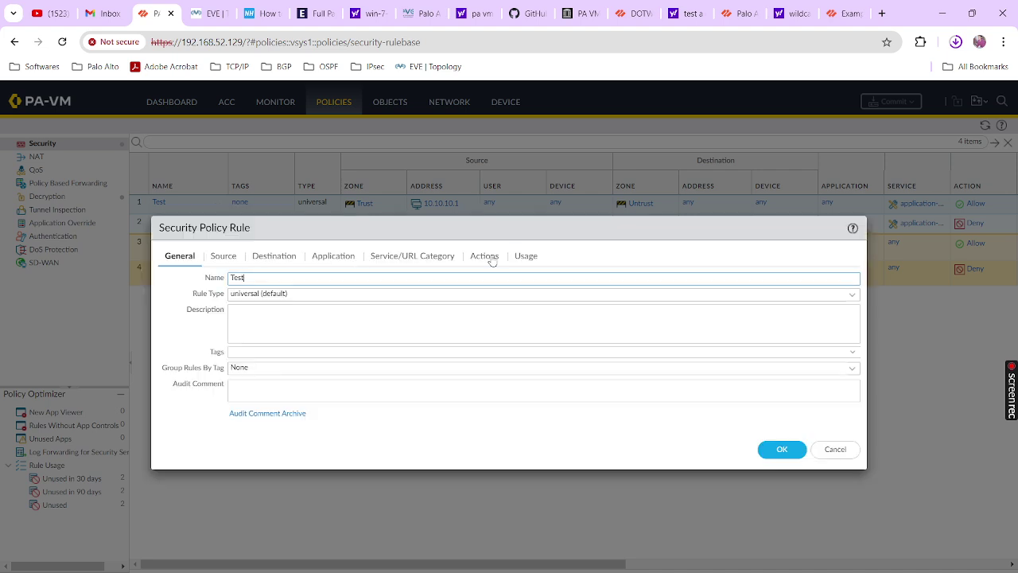
{"action": "left_click", "coordinate": [429, 260]}
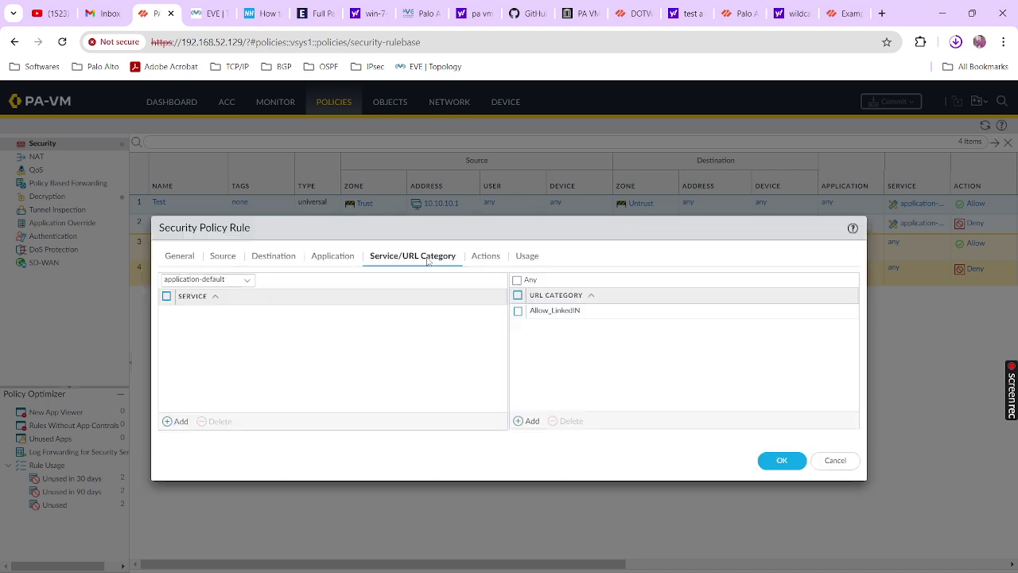
{"action": "left_click", "coordinate": [517, 311]}
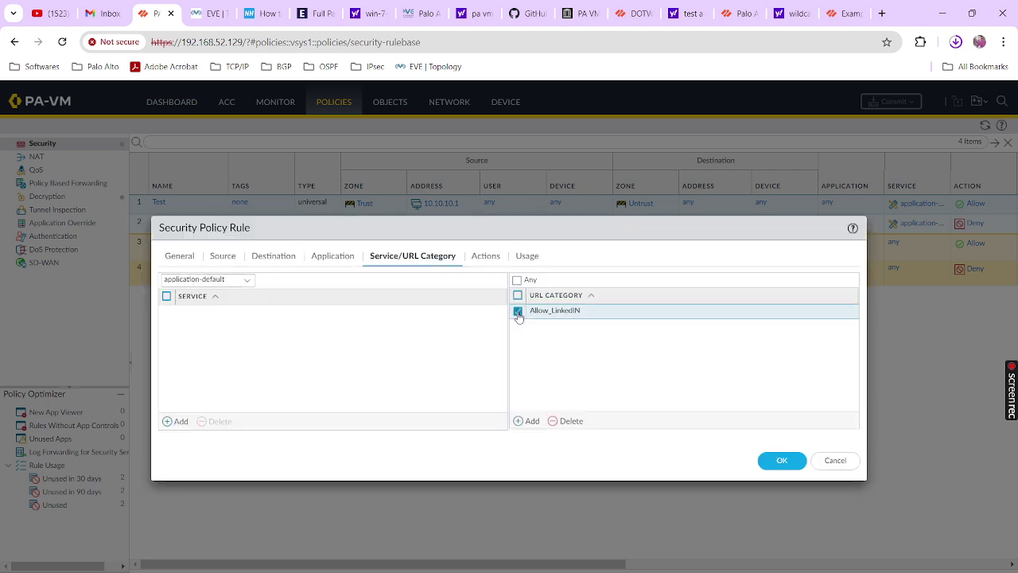
{"action": "left_click", "coordinate": [571, 421]}
{"action": "left_click", "coordinate": [774, 461]}
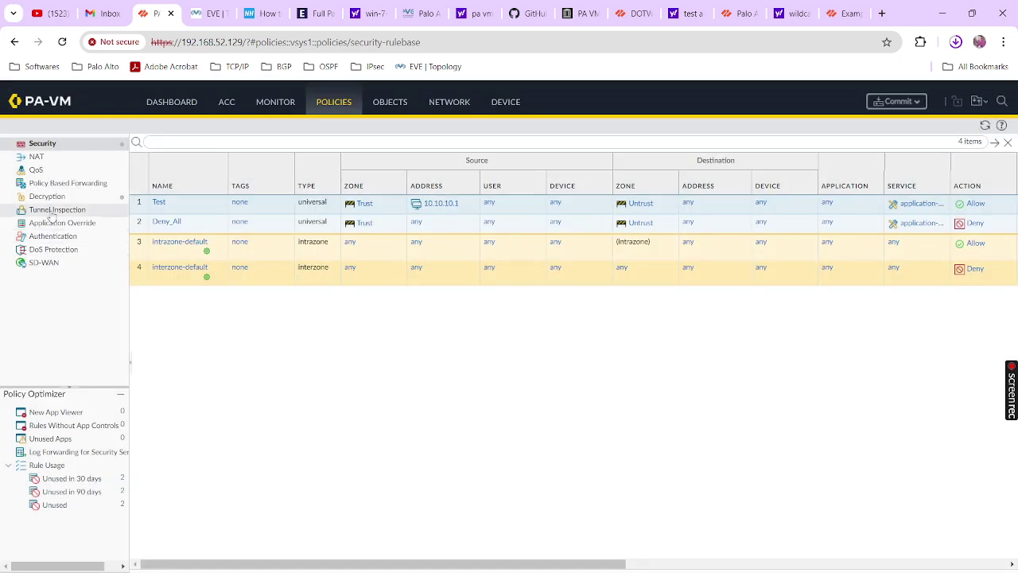
{"action": "left_click", "coordinate": [400, 102]}
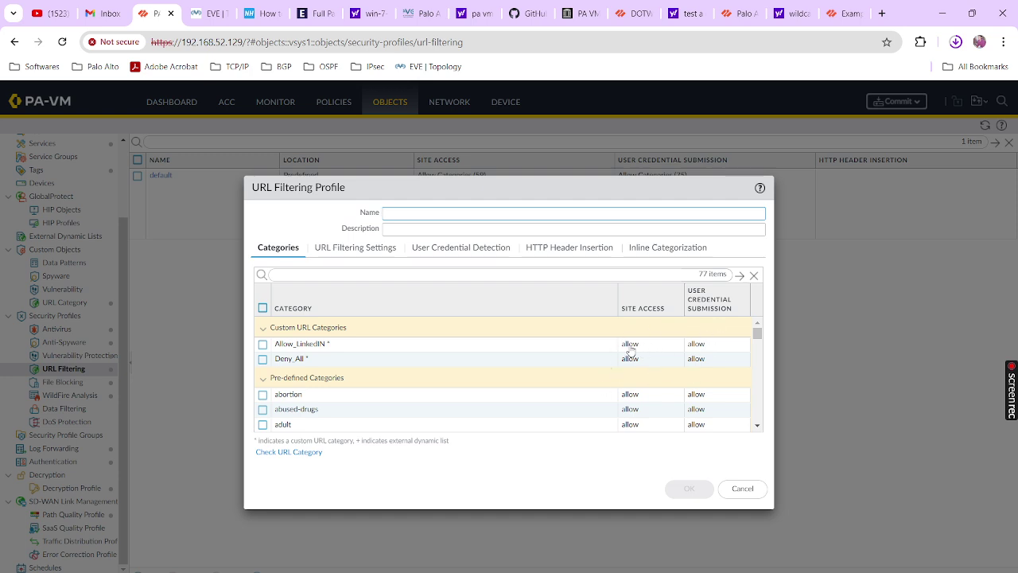
Step: Bring up the Site Access options for Allow_LinkedIN in the new URL Filtering profile
{"action": "left_click", "coordinate": [630, 345]}
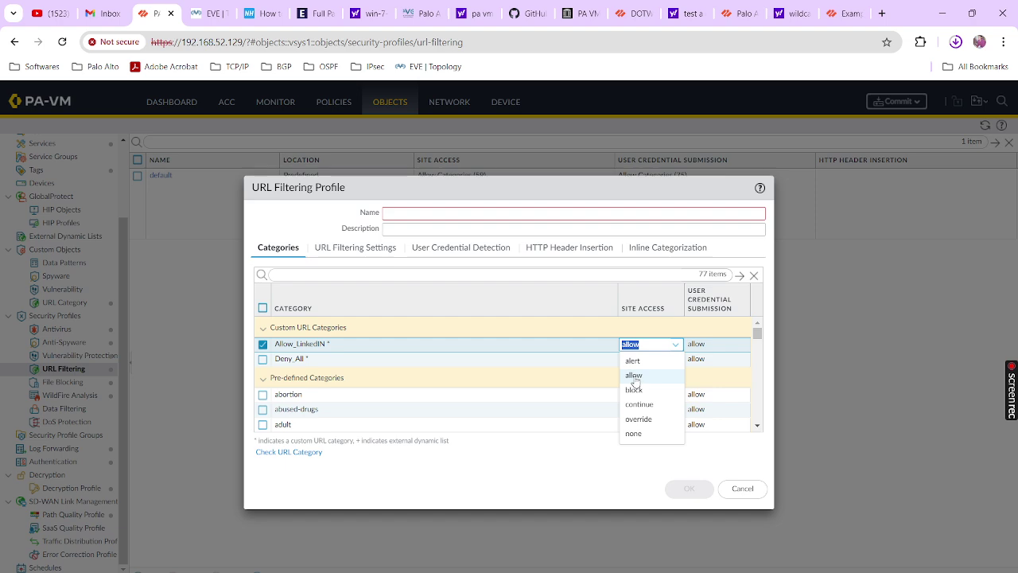
{"action": "left_click", "coordinate": [633, 376]}
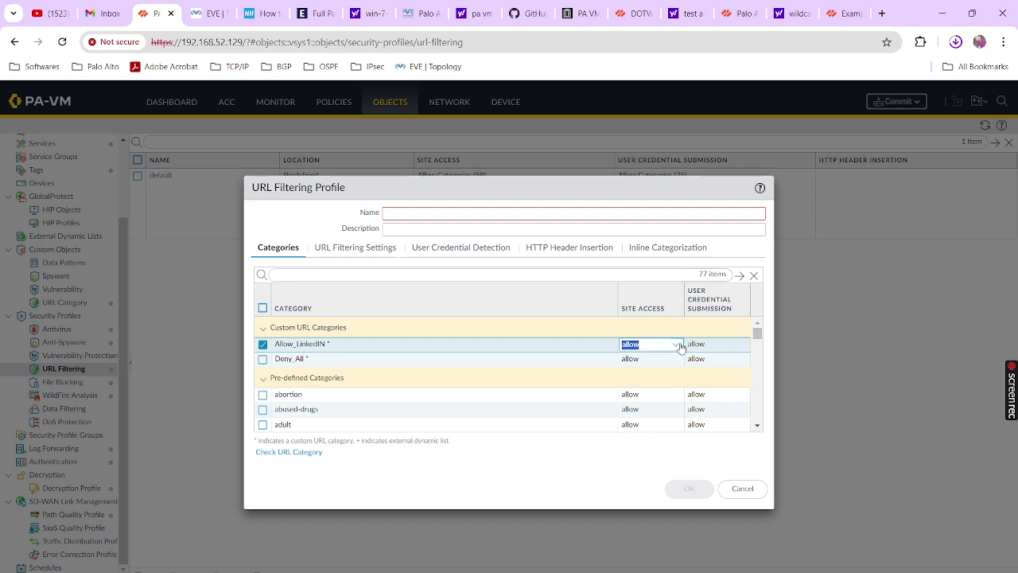
{"action": "left_click", "coordinate": [597, 377]}
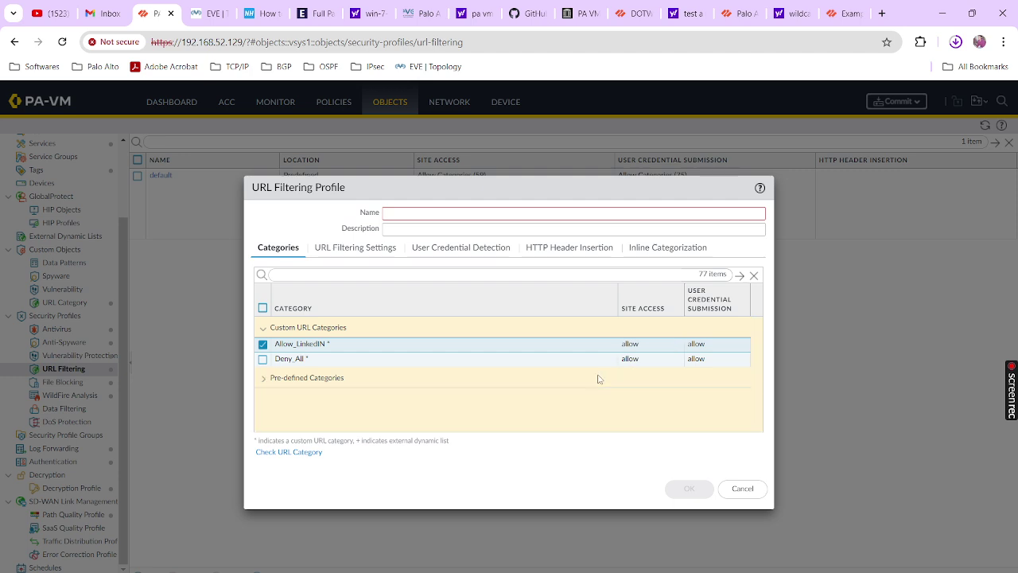
{"action": "left_click", "coordinate": [542, 379]}
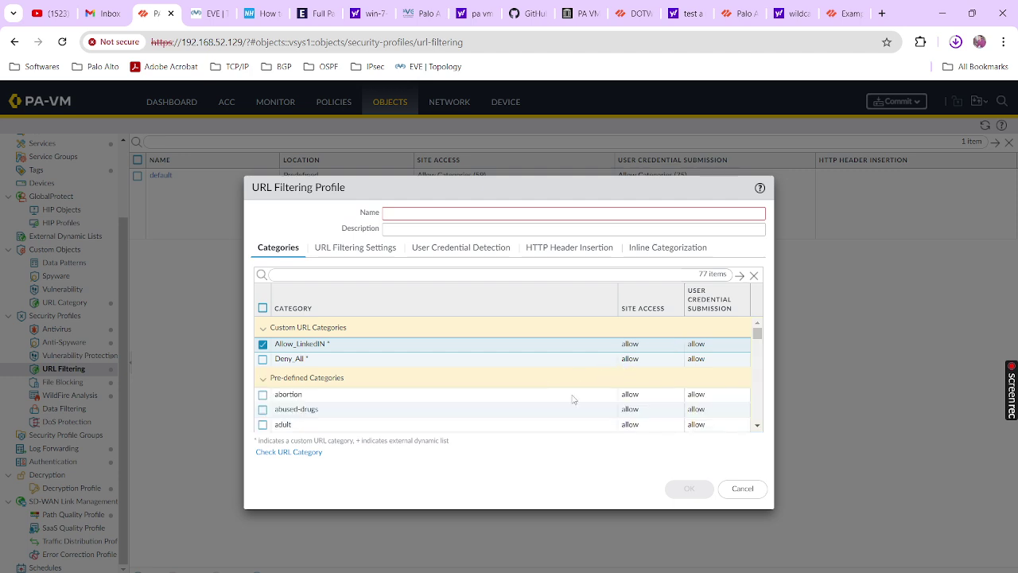
{"action": "left_click", "coordinate": [628, 396]}
{"action": "left_click", "coordinate": [629, 394]}
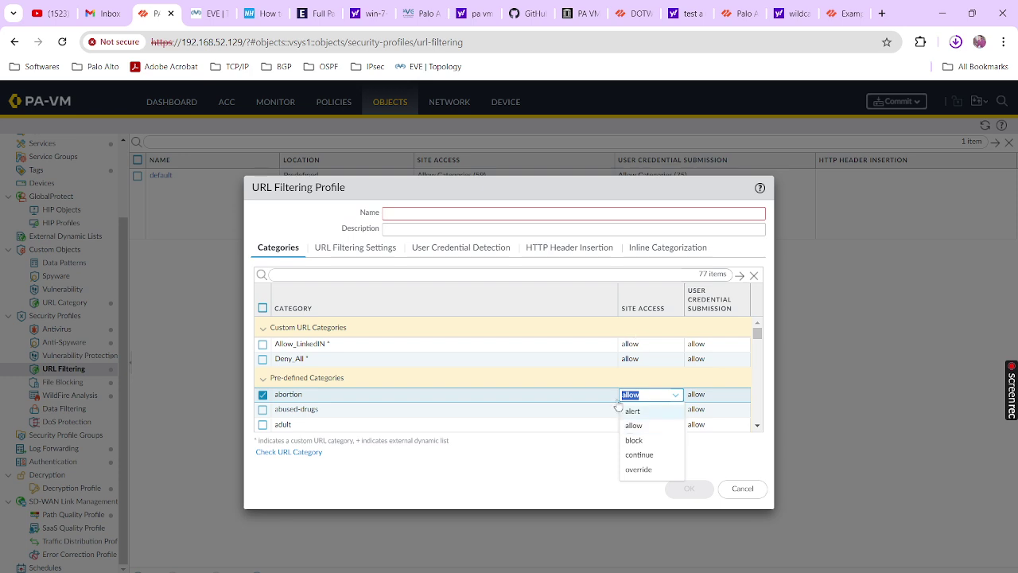
{"action": "left_click", "coordinate": [581, 381]}
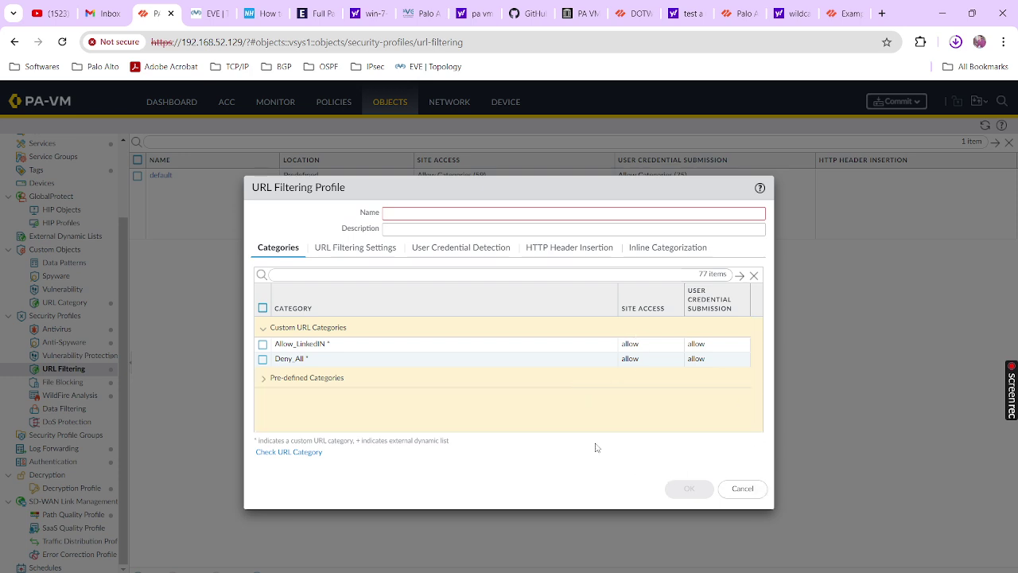
{"action": "left_click", "coordinate": [381, 385]}
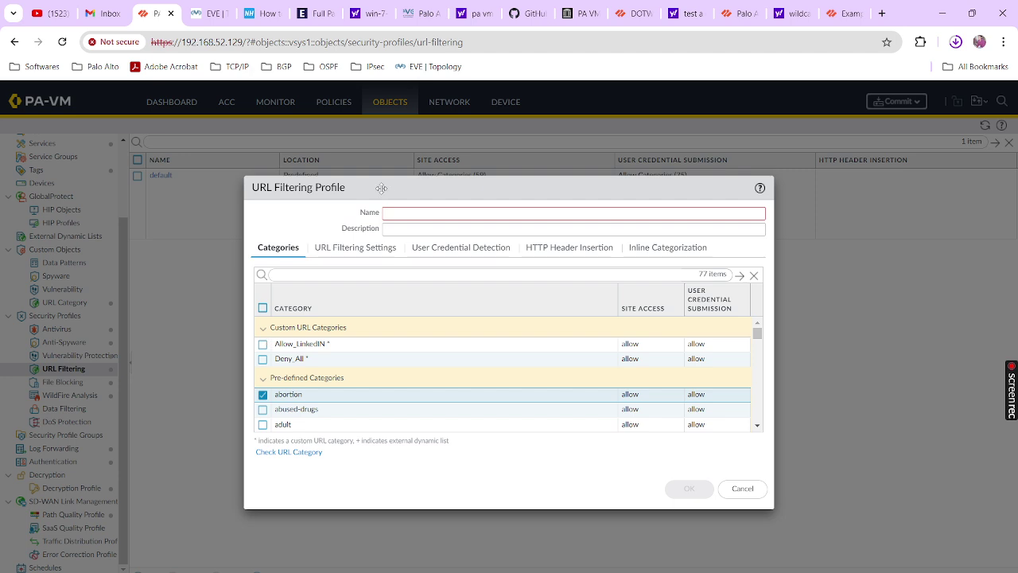
{"action": "left_click", "coordinate": [400, 212]}
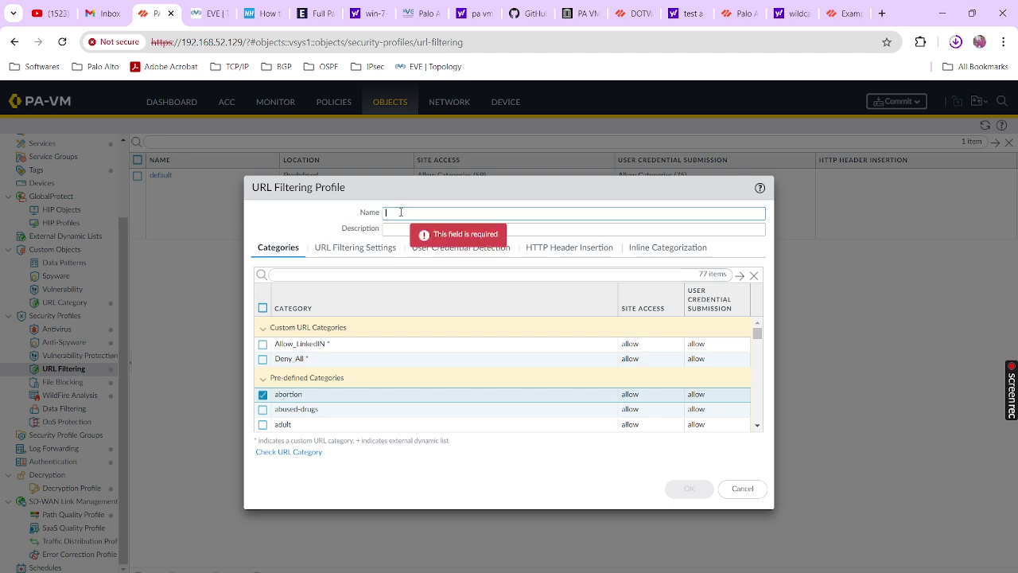
Step: Name the new URL Filtering profile 'URL_filtering_Allow' and save it
{"action": "type", "text": "URL"}
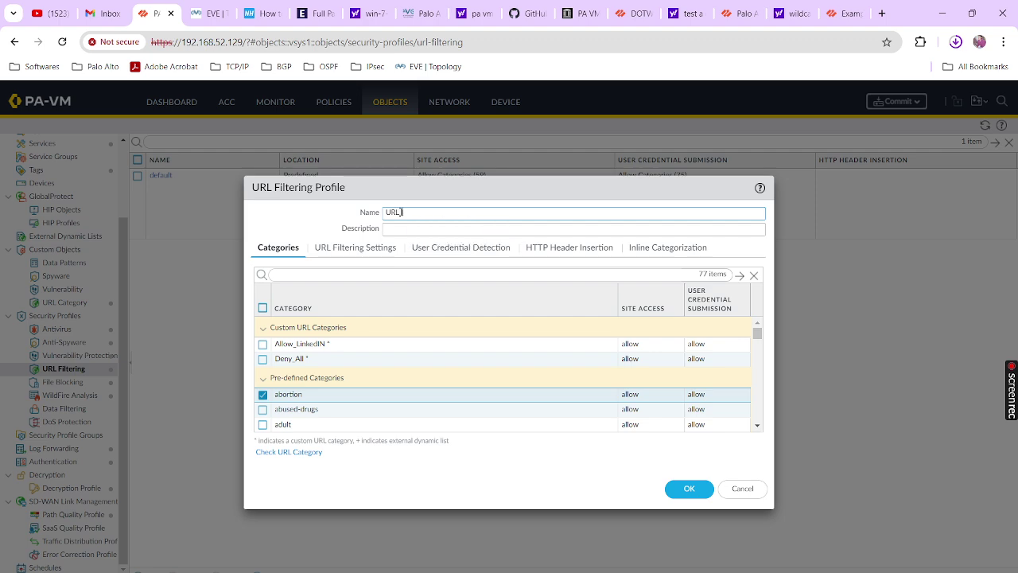
{"action": "type", "text": "_filtering"}
{"action": "type", "text": "_Allow"}
{"action": "left_click", "coordinate": [703, 491]}
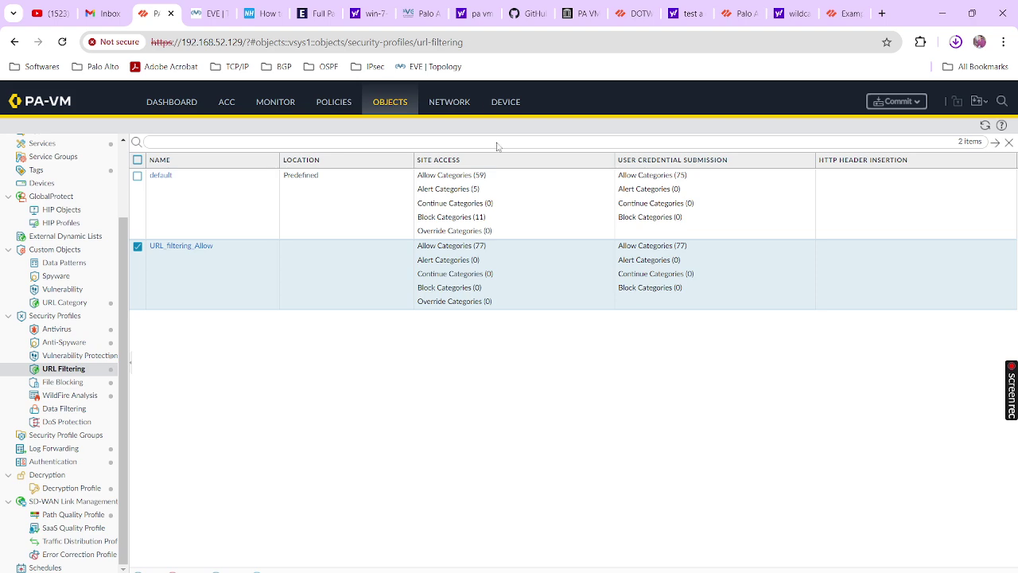
Step: In the Test rule's Actions, set Profile Type to Profiles and URL Filtering to URL_filtering_Allow
{"action": "left_click", "coordinate": [335, 110]}
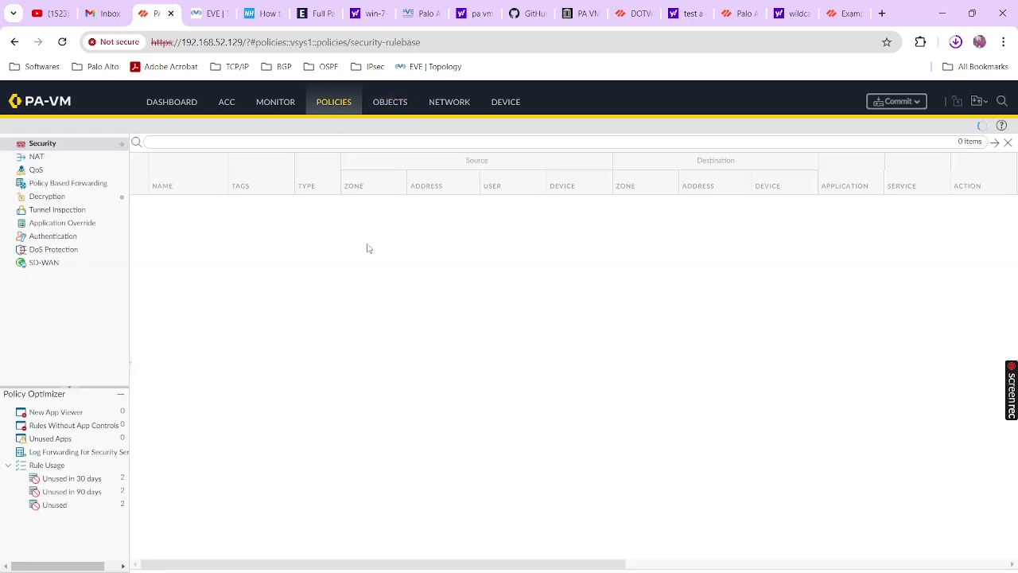
{"action": "left_click", "coordinate": [159, 203]}
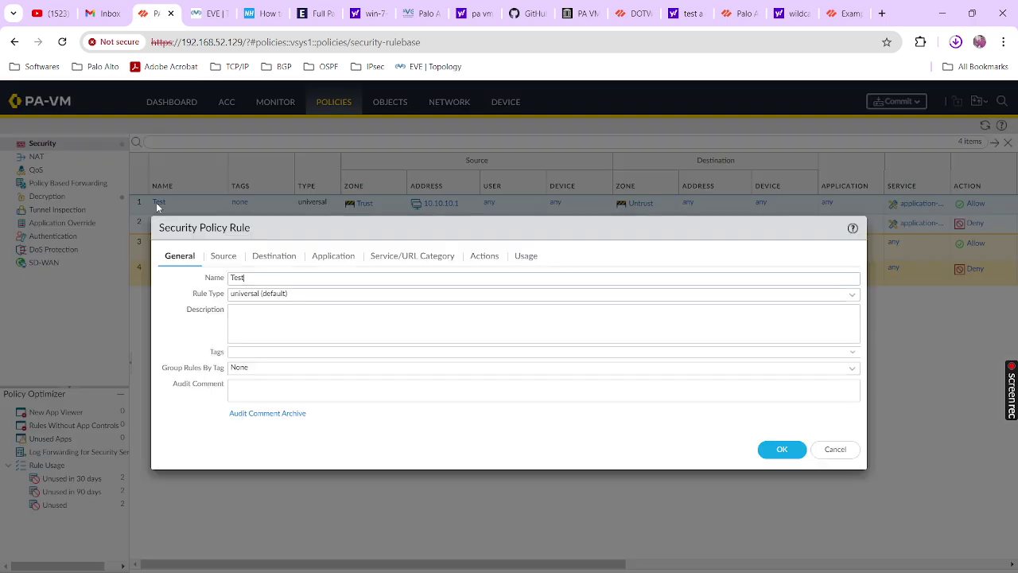
{"action": "left_click", "coordinate": [482, 259]}
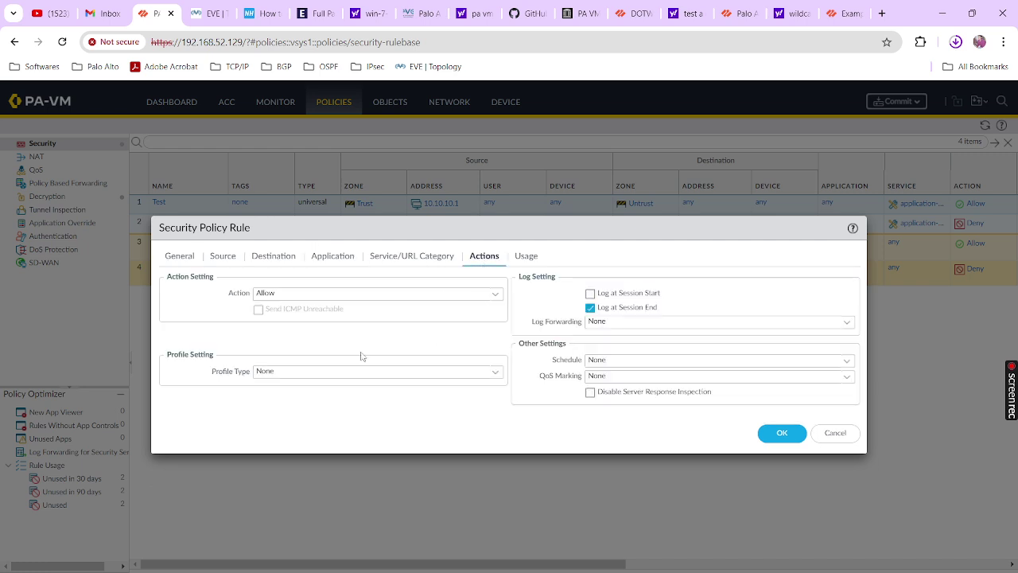
{"action": "left_click", "coordinate": [493, 374]}
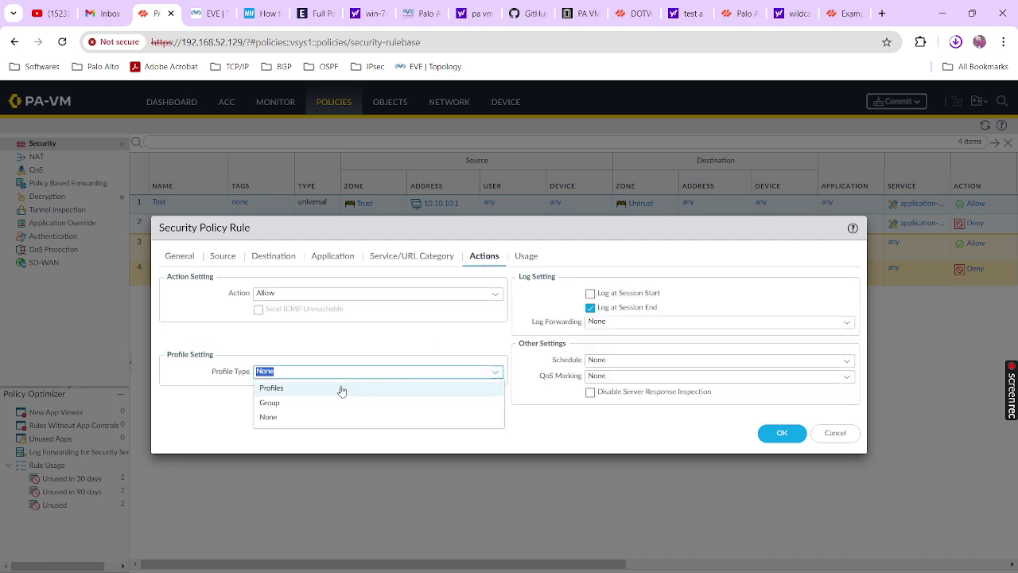
{"action": "left_click", "coordinate": [326, 389]}
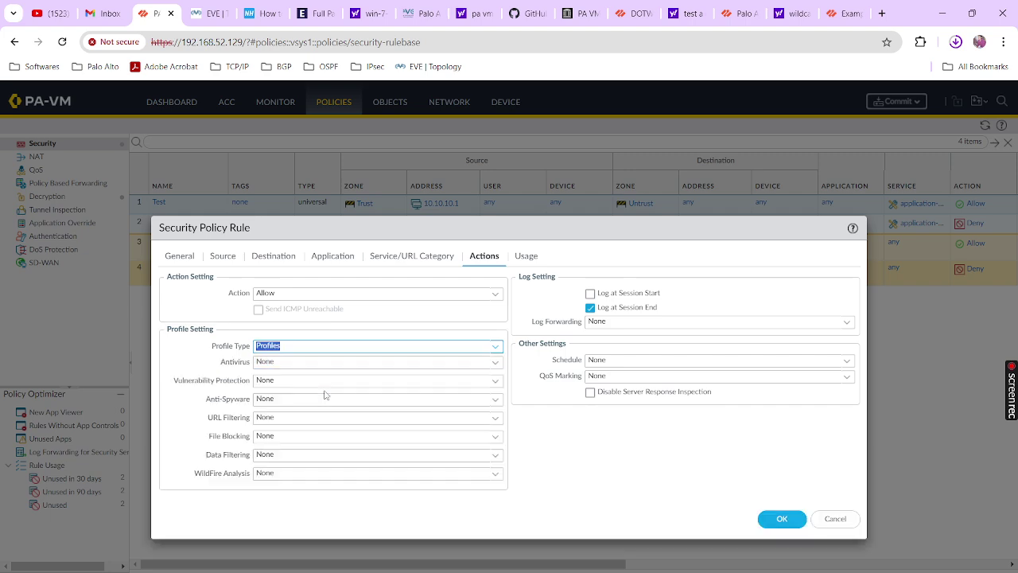
{"action": "left_click", "coordinate": [494, 419]}
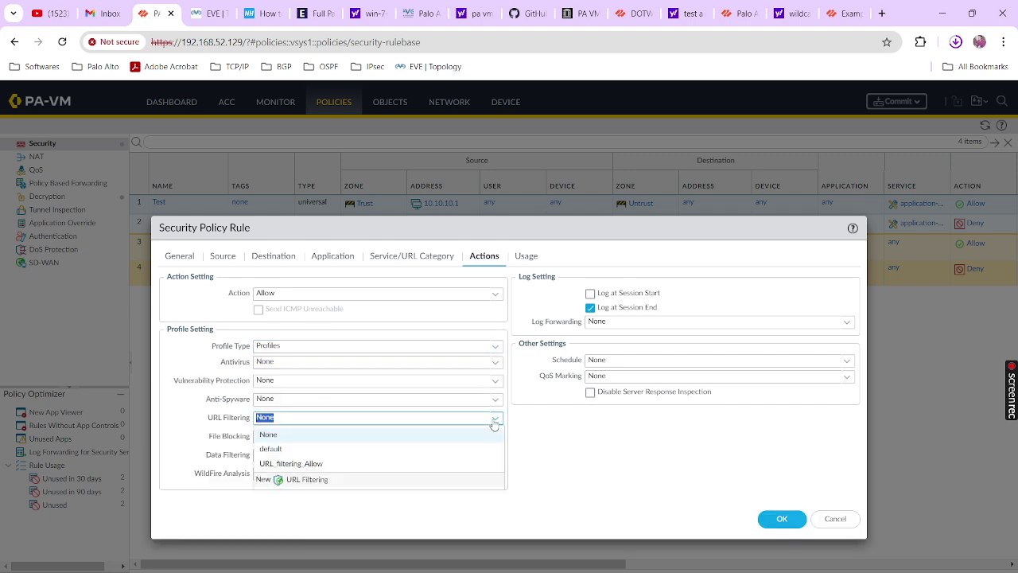
{"action": "left_click", "coordinate": [290, 466]}
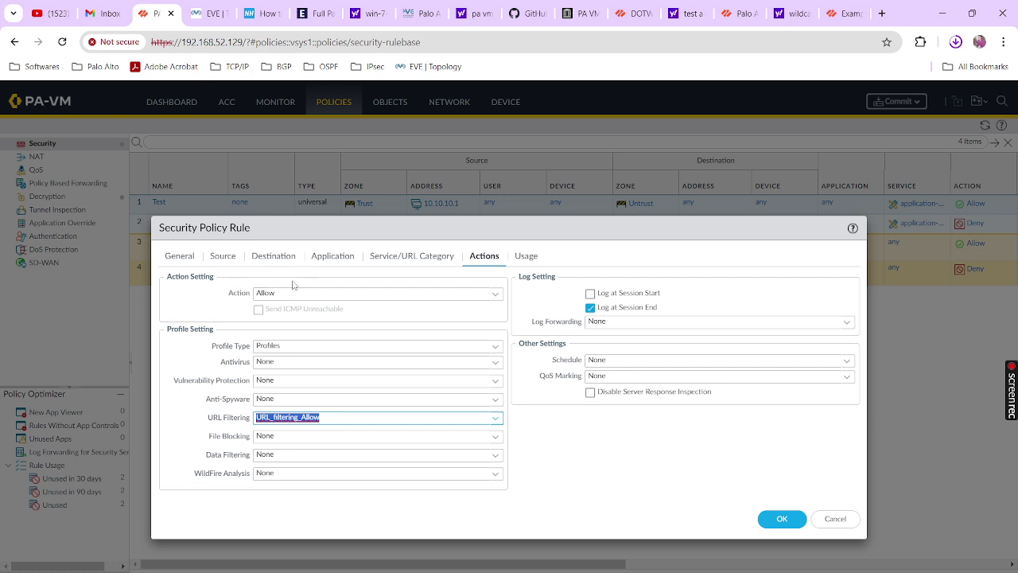
Step: Compare the Test rule's Service/URL Category and Actions tabs several times
{"action": "left_click", "coordinate": [390, 256]}
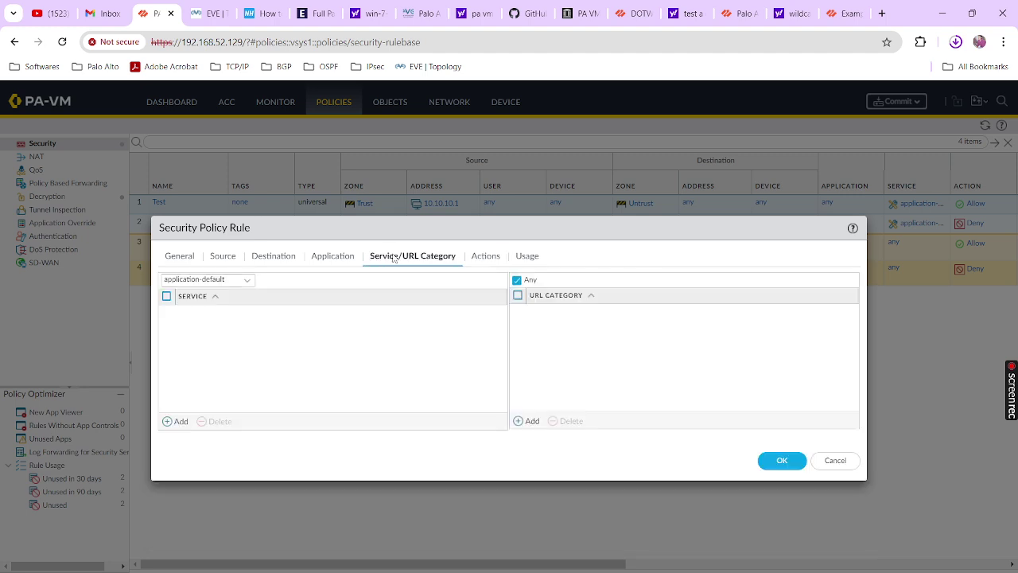
{"action": "left_click", "coordinate": [480, 257]}
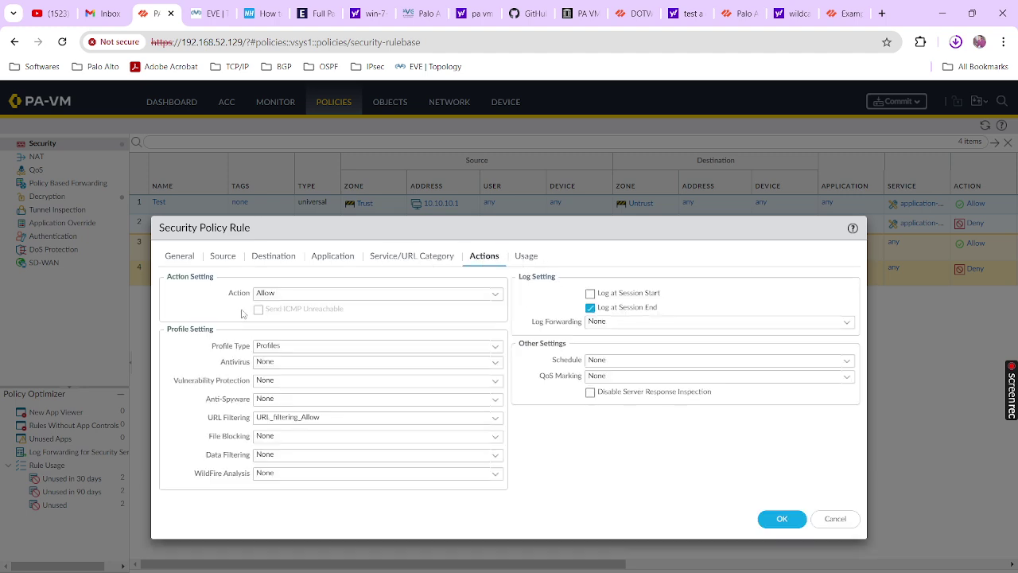
{"action": "left_click", "coordinate": [407, 258]}
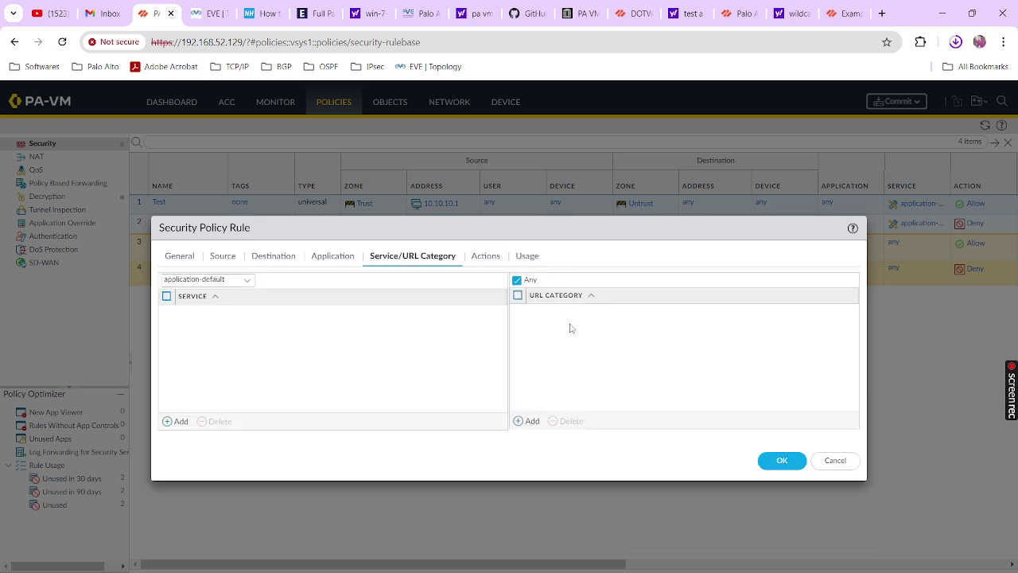
{"action": "left_click", "coordinate": [487, 259]}
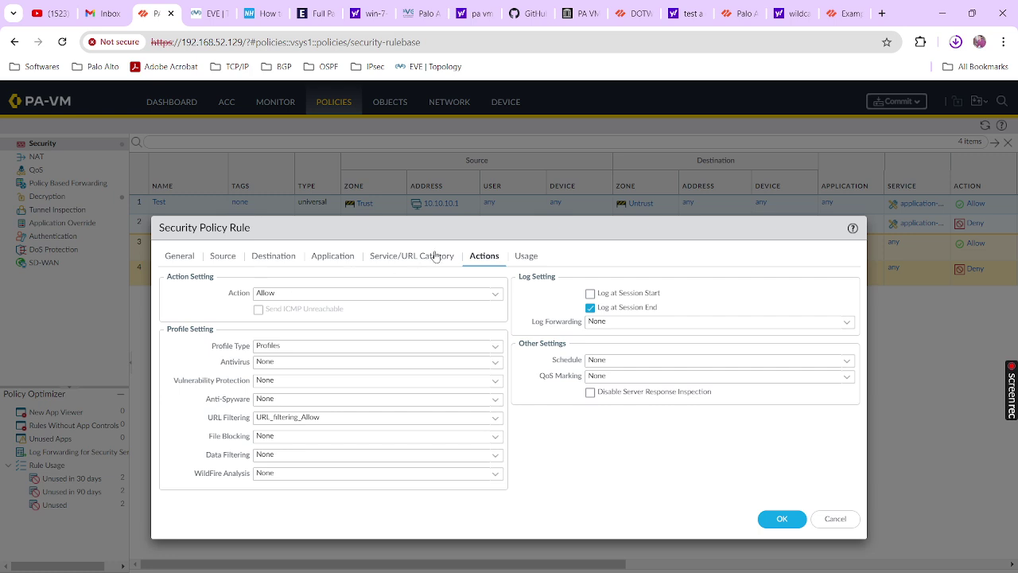
{"action": "left_click", "coordinate": [432, 257]}
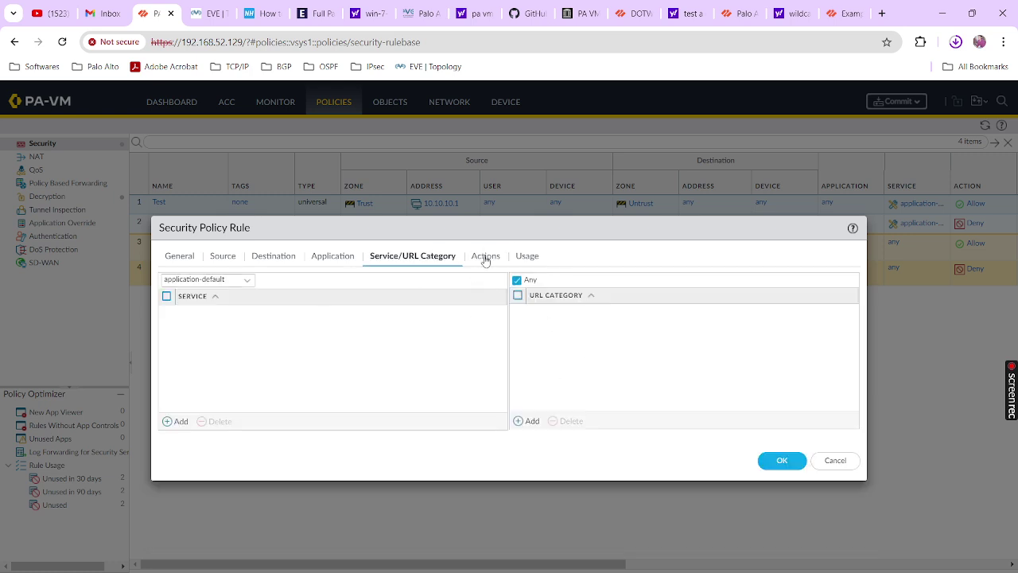
{"action": "left_click", "coordinate": [486, 258]}
{"action": "left_click", "coordinate": [422, 256]}
{"action": "left_click", "coordinate": [484, 257]}
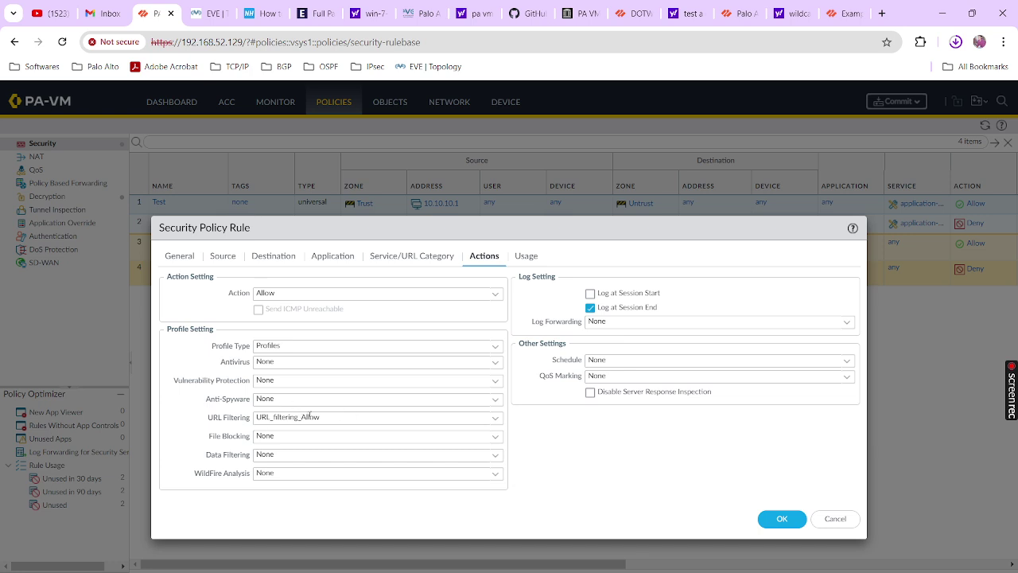
Step: Confirm URL_filtering_Allow as the URL filtering profile and save the Test rule
{"action": "double_click", "coordinate": [267, 417]}
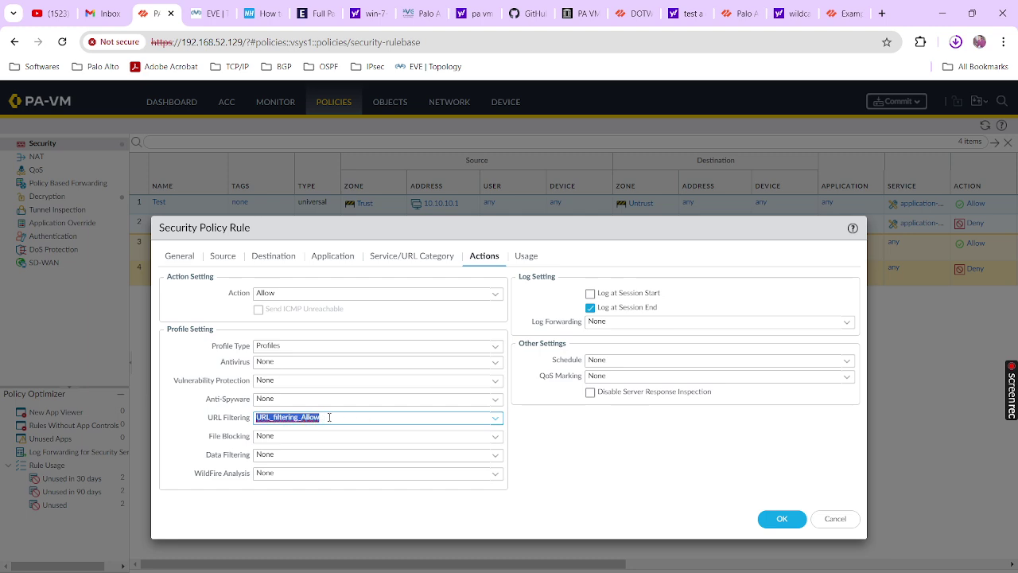
{"action": "left_click", "coordinate": [206, 419]}
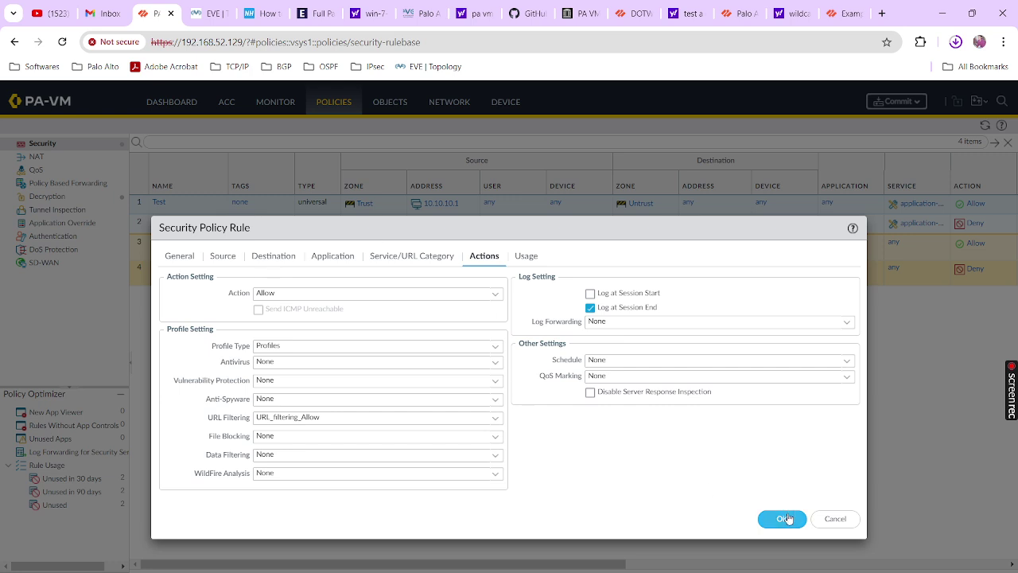
{"action": "left_click", "coordinate": [787, 521]}
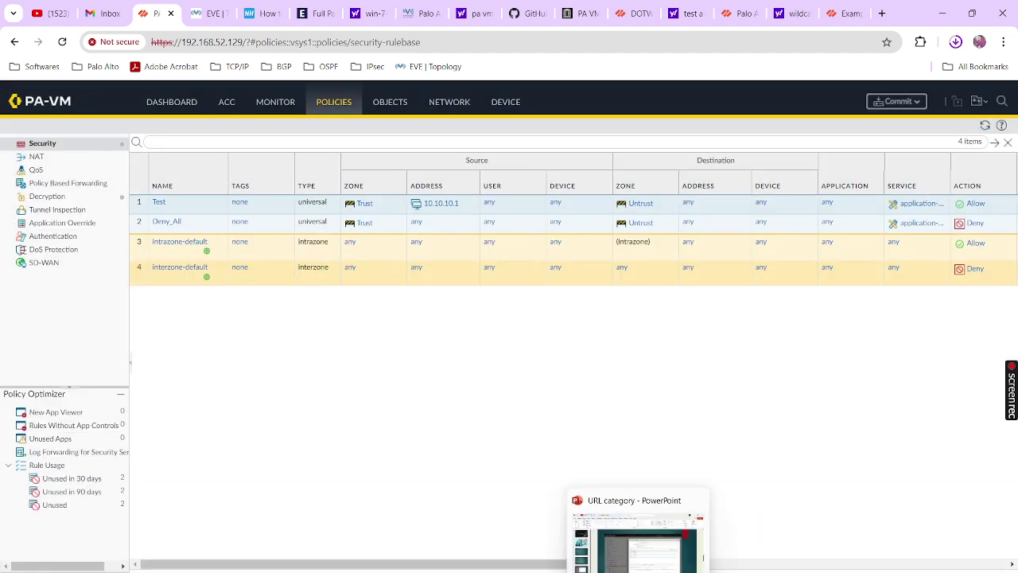
{"action": "left_click", "coordinate": [640, 560]}
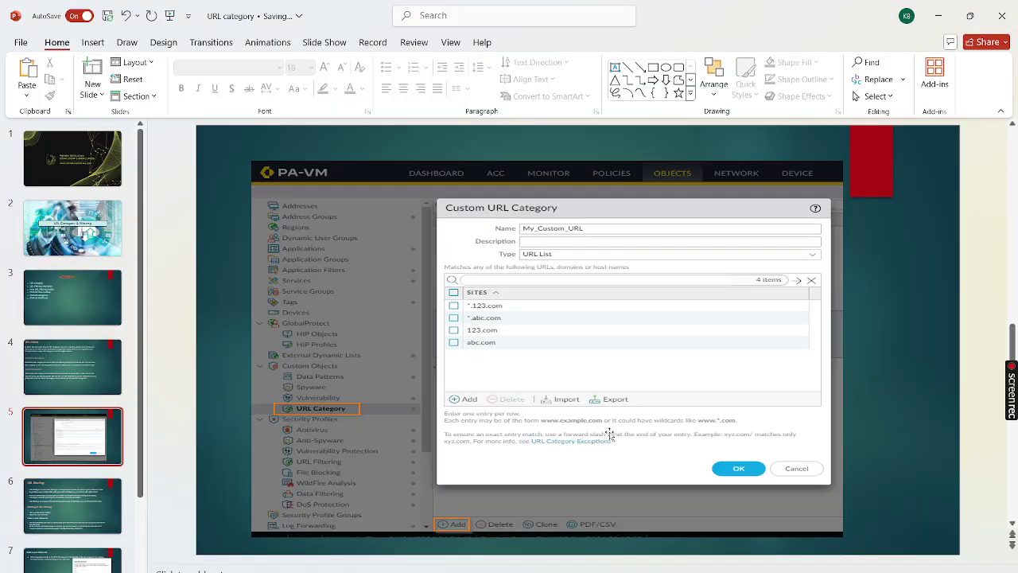
Step: Review the URL filtering and URL category lookup slides 6 and 7
{"action": "scroll", "coordinate": [609, 434], "scroll_direction": "down", "scroll_amount": 1}
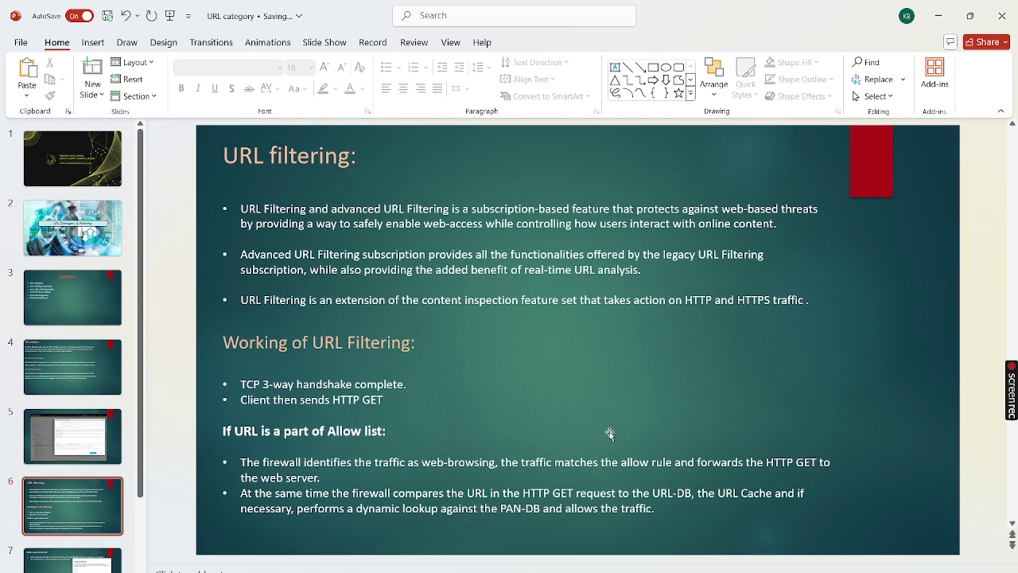
{"action": "scroll", "coordinate": [609, 433], "scroll_direction": "down", "scroll_amount": 1}
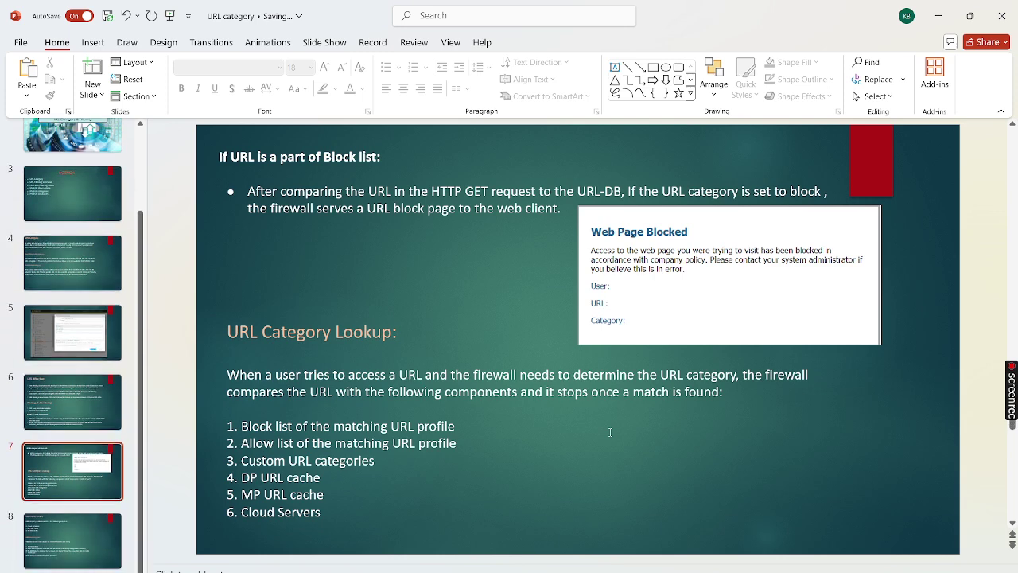
{"action": "scroll", "coordinate": [610, 431], "scroll_direction": "up", "scroll_amount": 1}
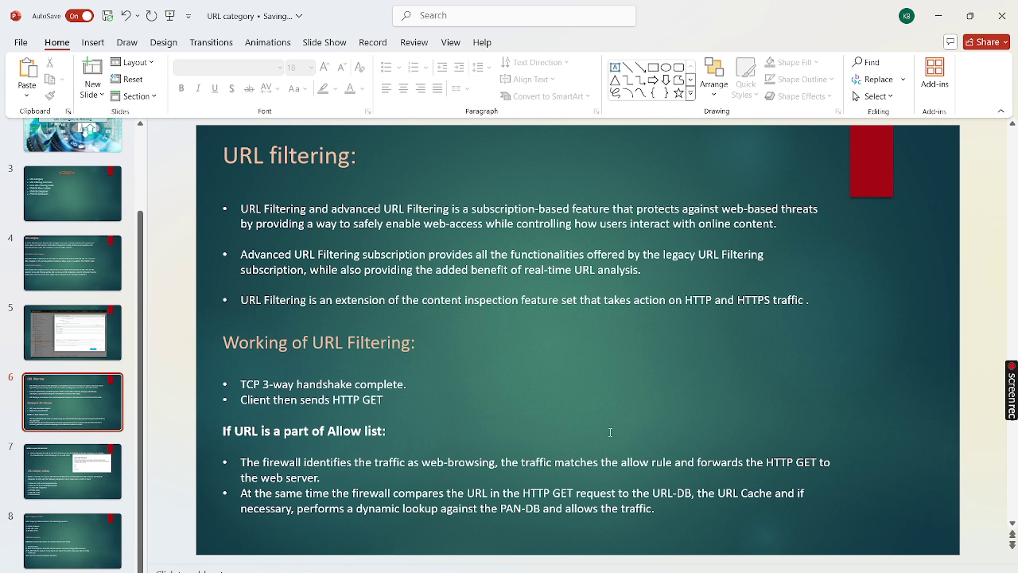
Step: Minimize PowerPoint and enter 'ssl handshake' in a new Chrome tab
{"action": "left_click", "coordinate": [938, 16]}
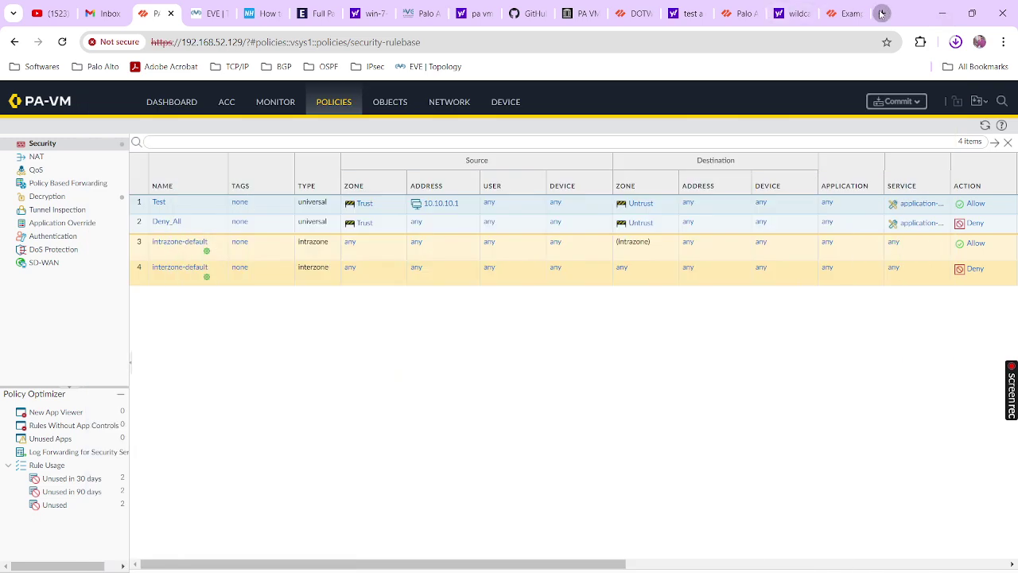
{"action": "left_click", "coordinate": [883, 12]}
{"action": "type", "text": "ssl"}
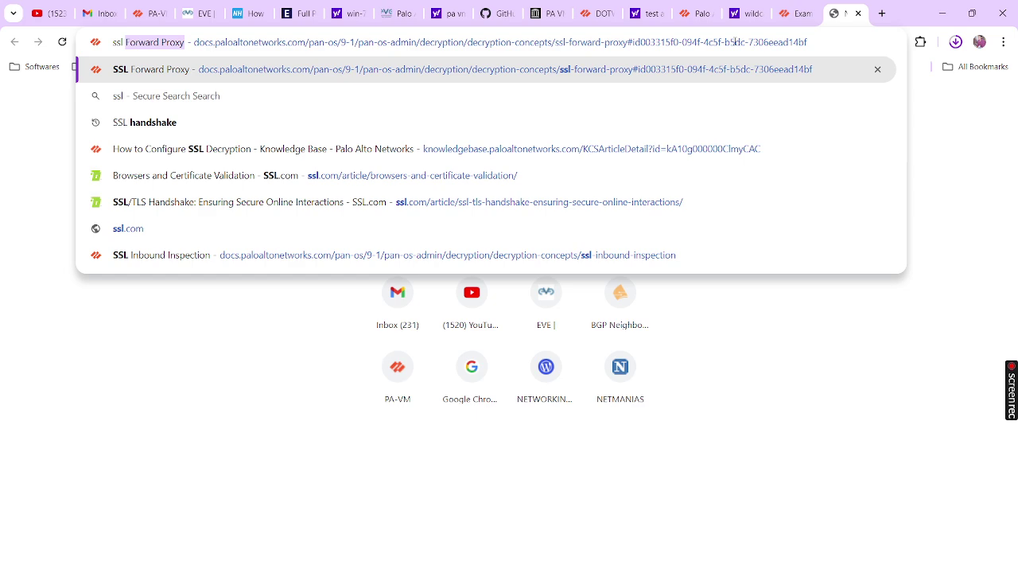
{"action": "type", "text": " handshake"}
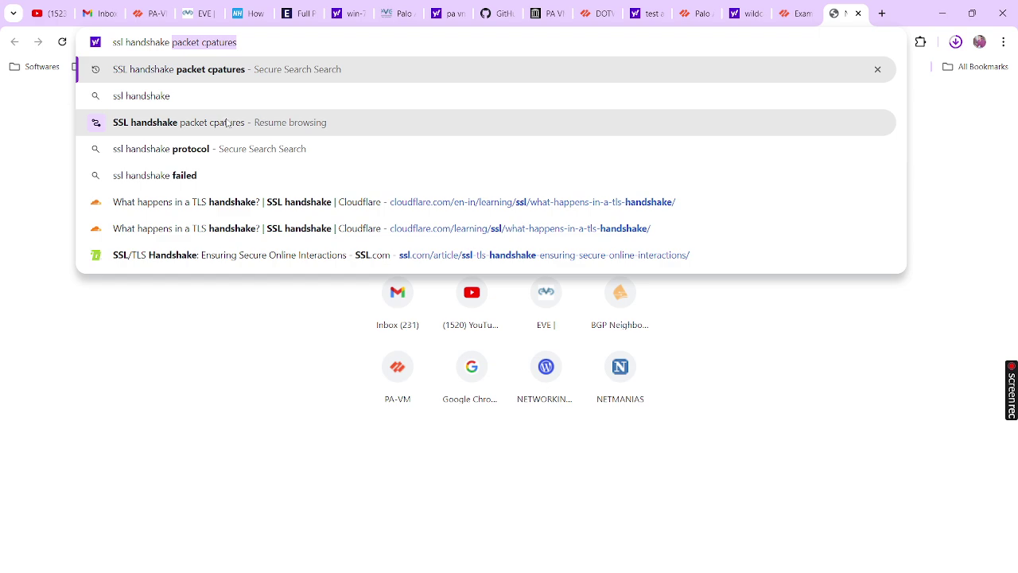
Step: Search SSL handshake packet captures and open ssl_full_handshake.pcapng on CloudShark
{"action": "left_click", "coordinate": [225, 76]}
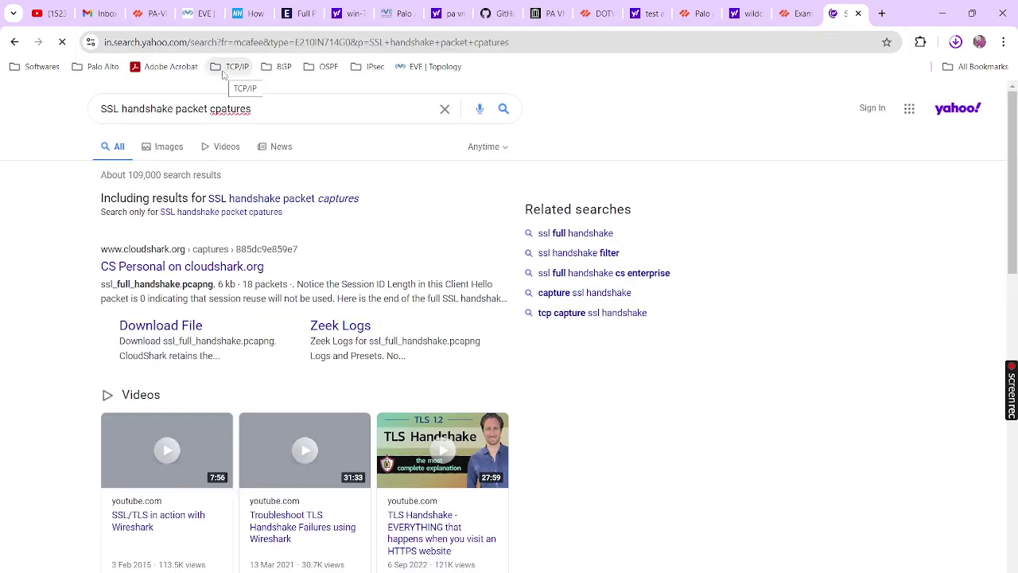
{"action": "left_click", "coordinate": [227, 270]}
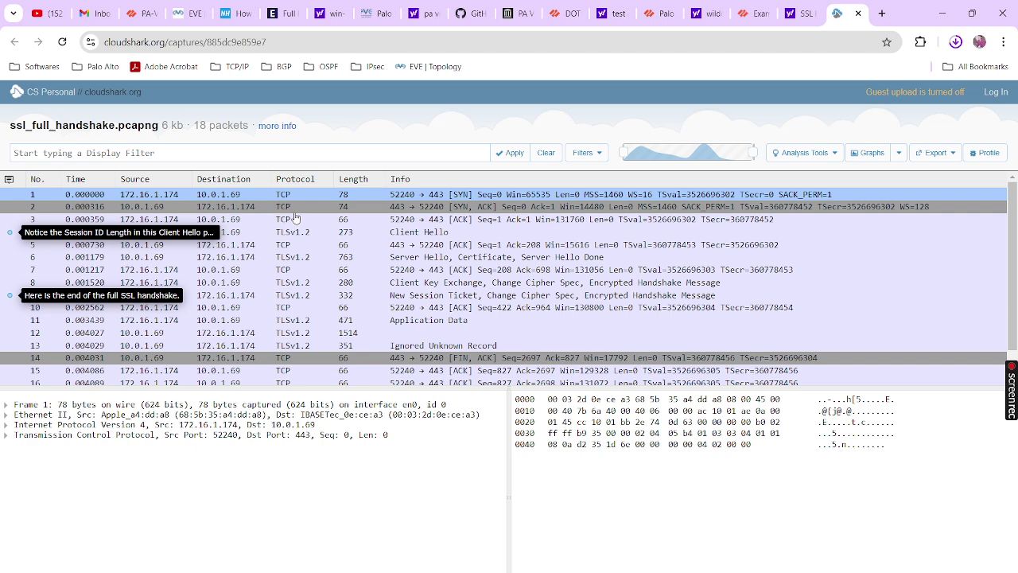
Step: Expand packet 4's TLS Client Hello down to the SNI extension, showing server name 10.0.1.69
{"action": "left_click", "coordinate": [415, 240]}
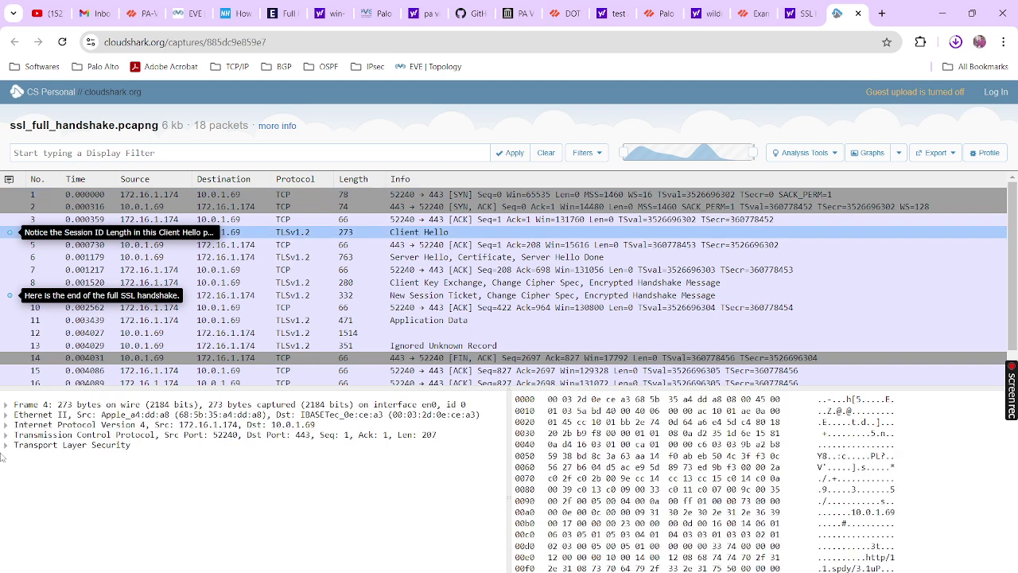
{"action": "left_click", "coordinate": [6, 445]}
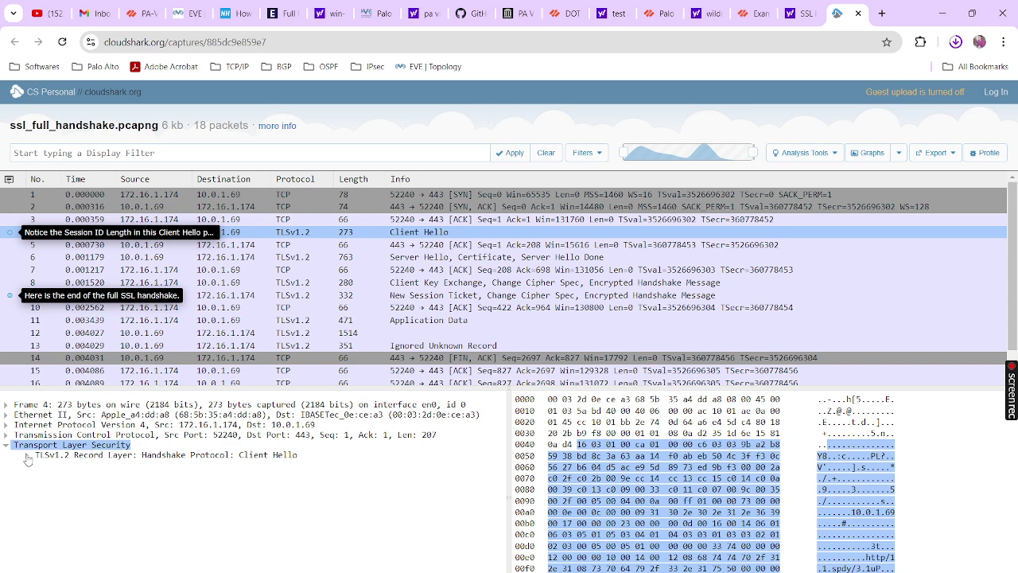
{"action": "left_click", "coordinate": [27, 456]}
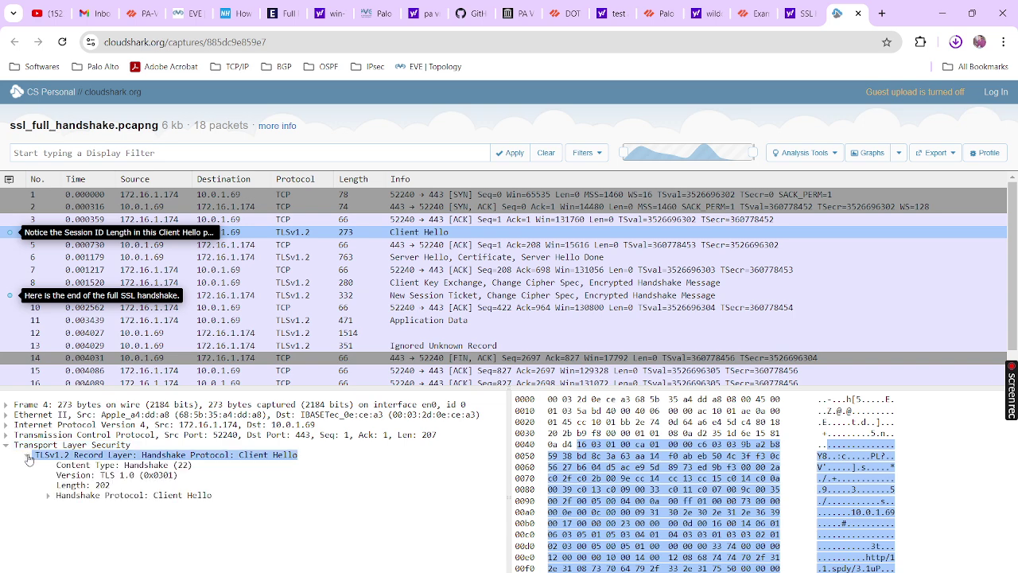
{"action": "left_click", "coordinate": [48, 496]}
{"action": "scroll", "coordinate": [109, 467], "scroll_direction": "down", "scroll_amount": 5}
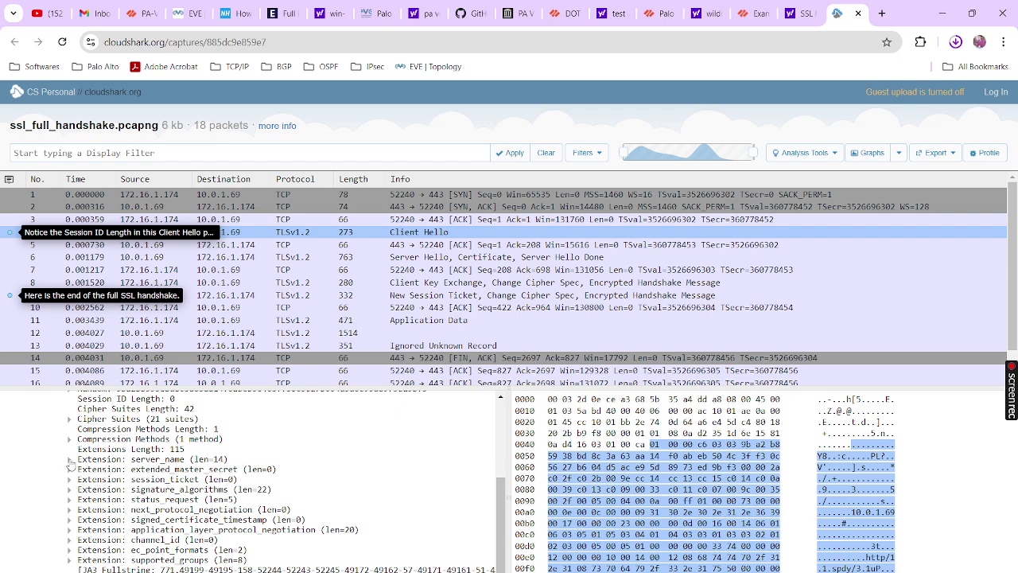
{"action": "left_click", "coordinate": [70, 460]}
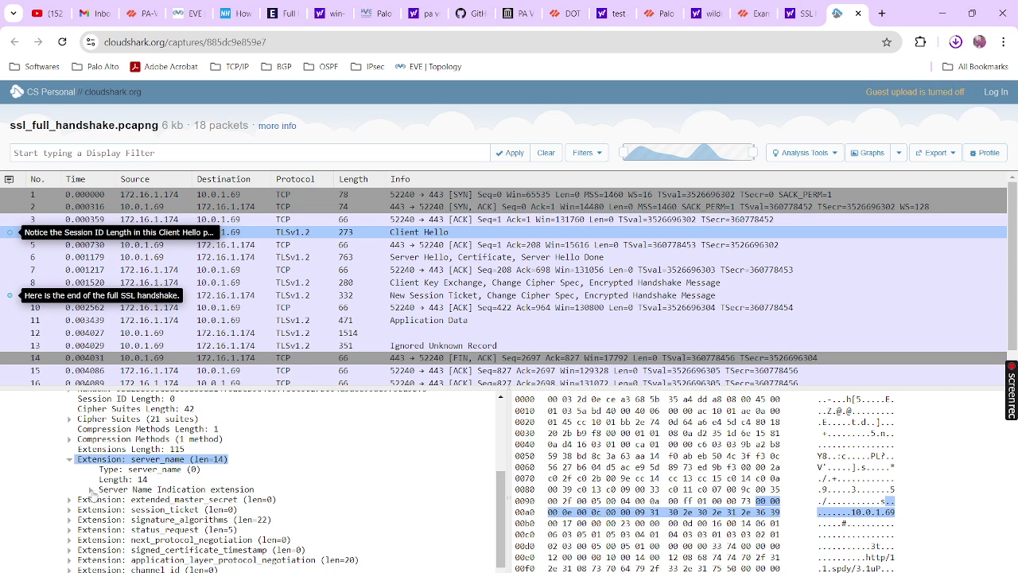
{"action": "left_click", "coordinate": [91, 490]}
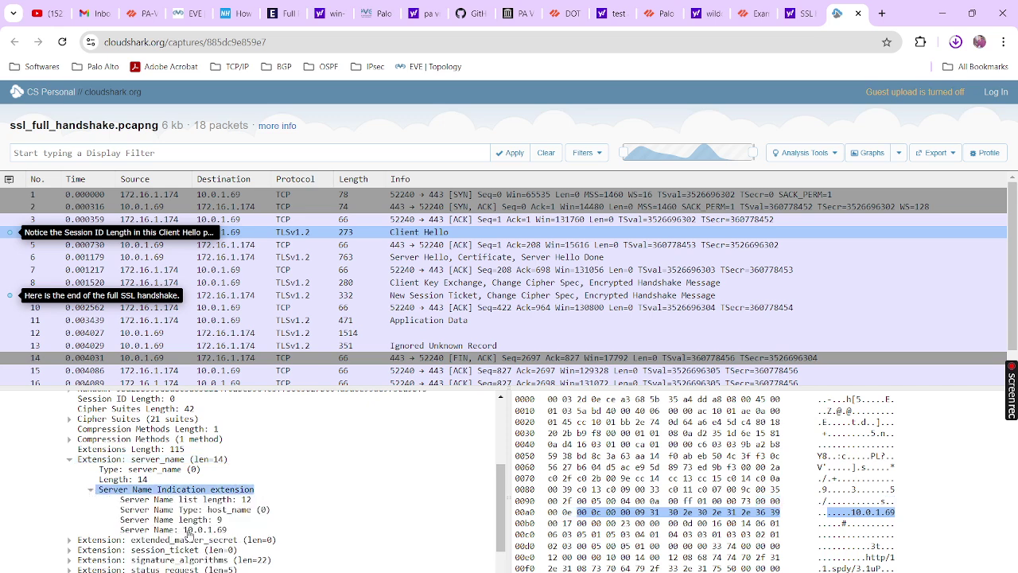
{"action": "left_click", "coordinate": [189, 530]}
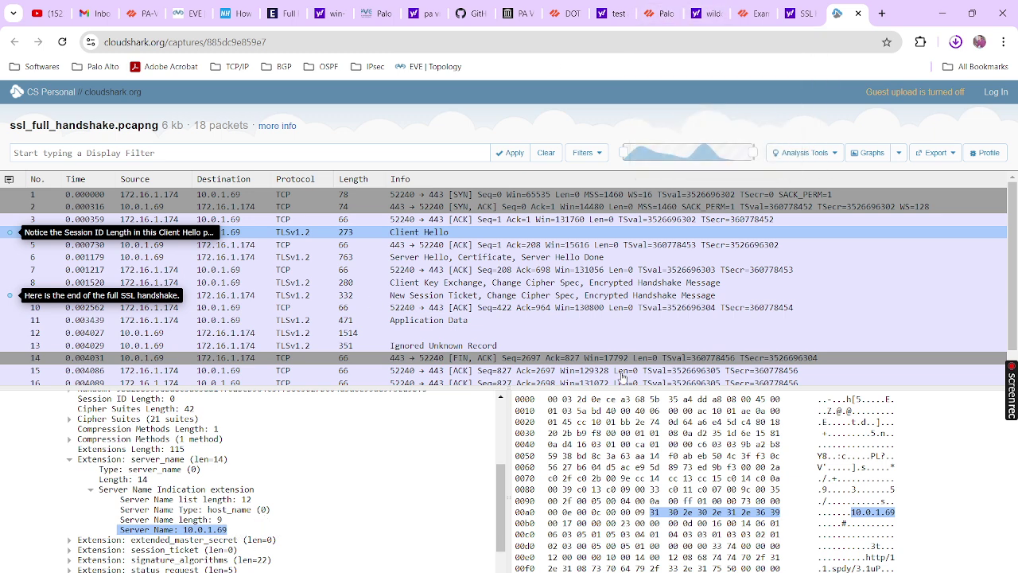
{"action": "mouse_move", "coordinate": [636, 569]}
{"action": "left_click", "coordinate": [646, 543]}
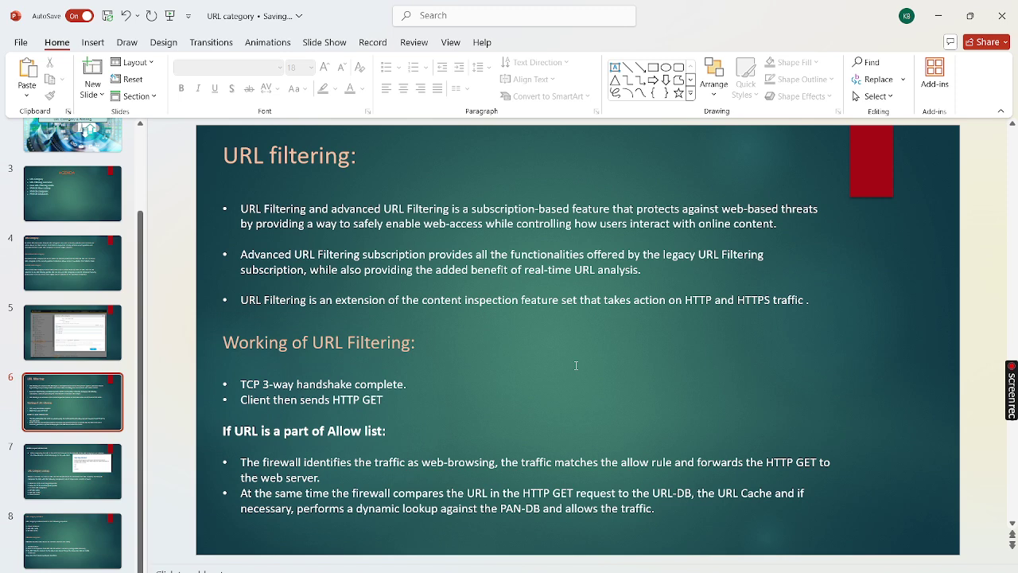
{"action": "left_click", "coordinate": [939, 17]}
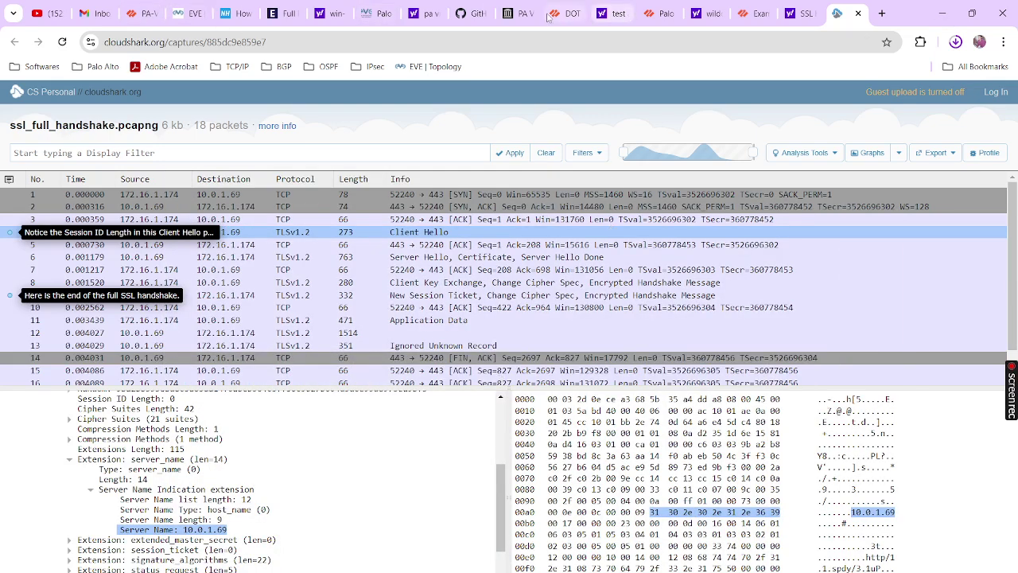
Step: On the PA-VM Monitor tab, check the empty URL Filtering logs, then open PDF Reports Email Scheduler
{"action": "left_click", "coordinate": [145, 11]}
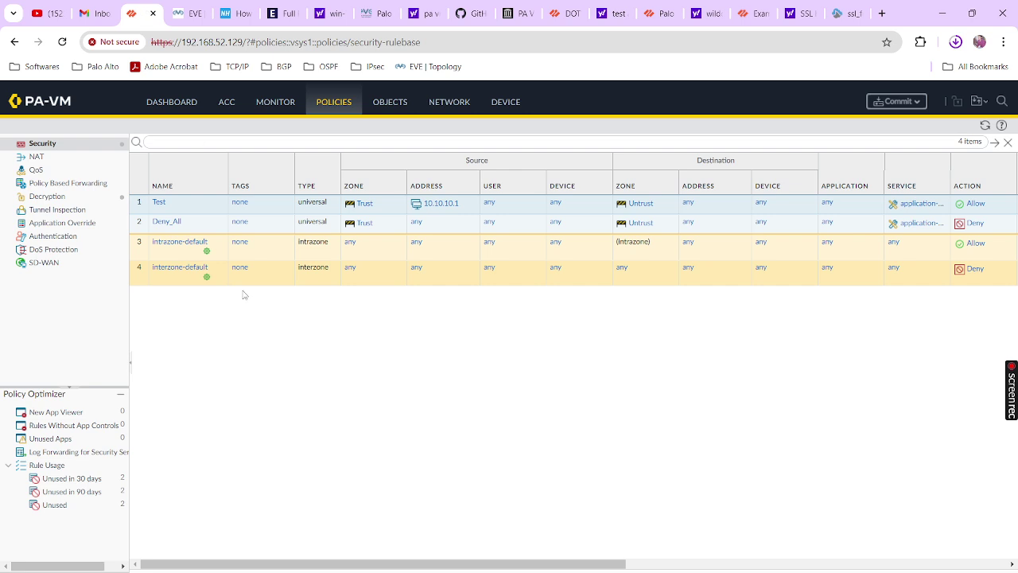
{"action": "left_click", "coordinate": [274, 106]}
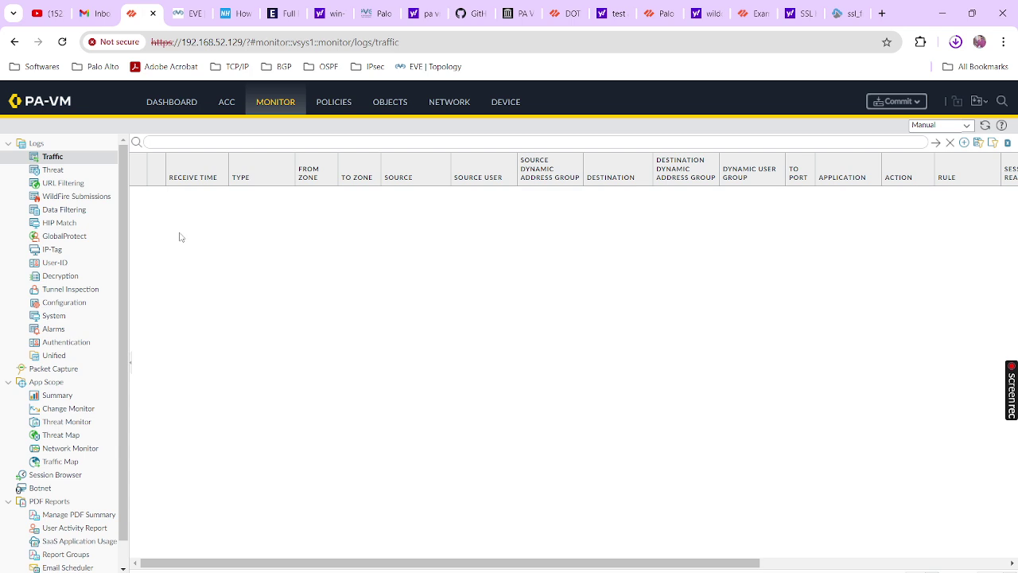
{"action": "left_click", "coordinate": [64, 184]}
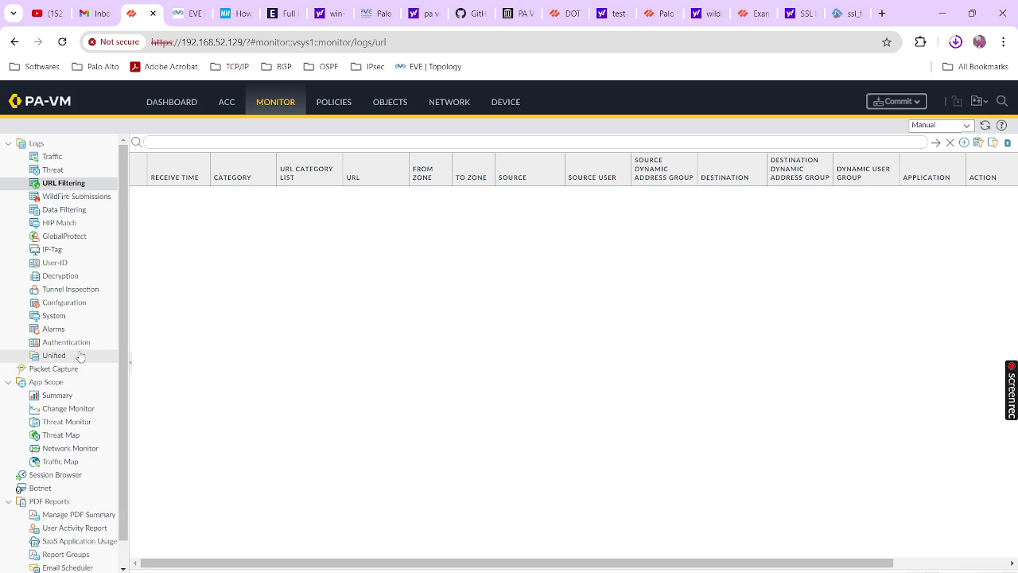
{"action": "scroll", "coordinate": [80, 355], "scroll_direction": "down", "scroll_amount": 1}
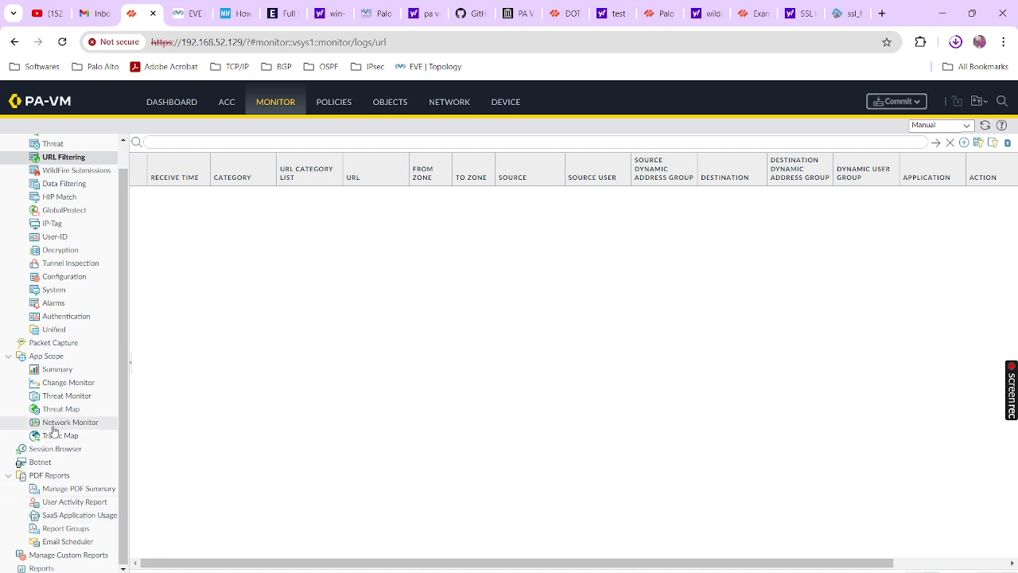
{"action": "left_click", "coordinate": [67, 542]}
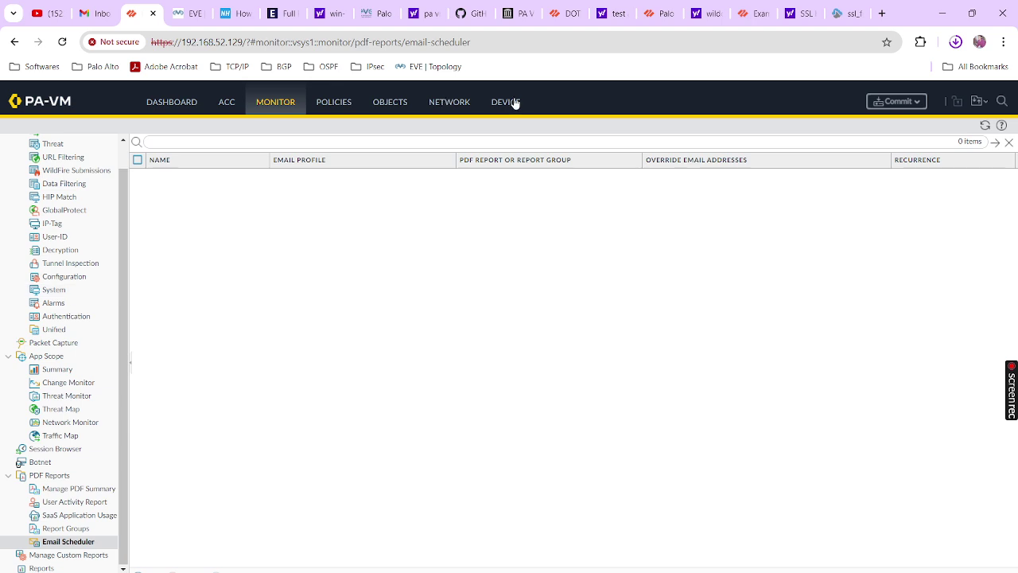
{"action": "left_click", "coordinate": [403, 104]}
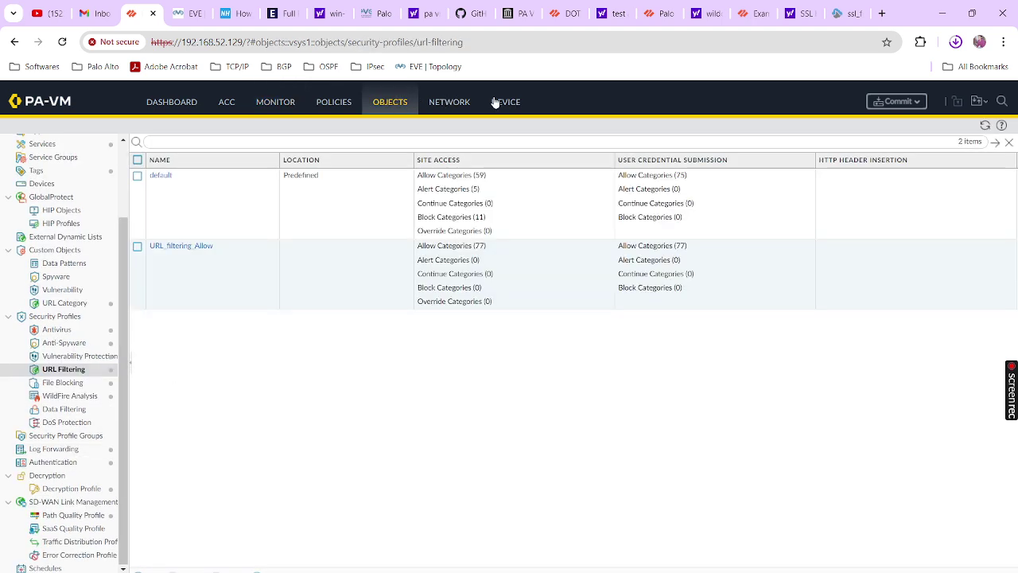
{"action": "left_click", "coordinate": [497, 103]}
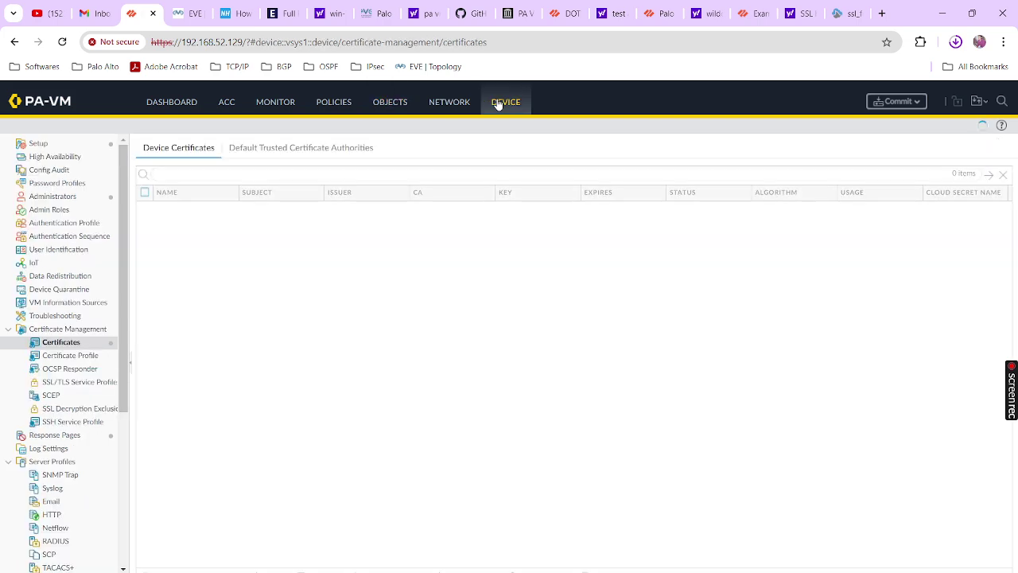
{"action": "left_click", "coordinate": [51, 503]}
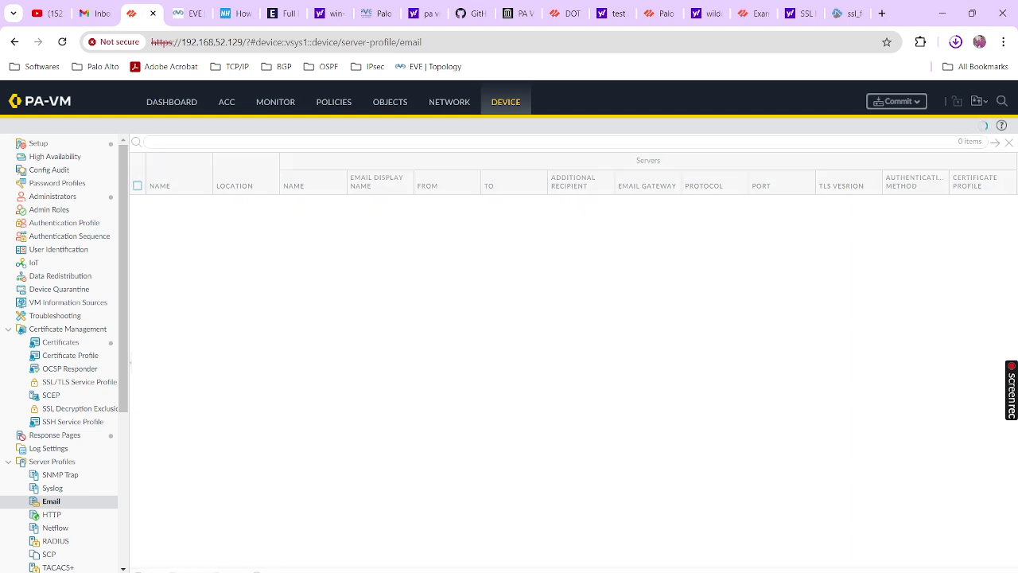
{"action": "left_click", "coordinate": [143, 570]}
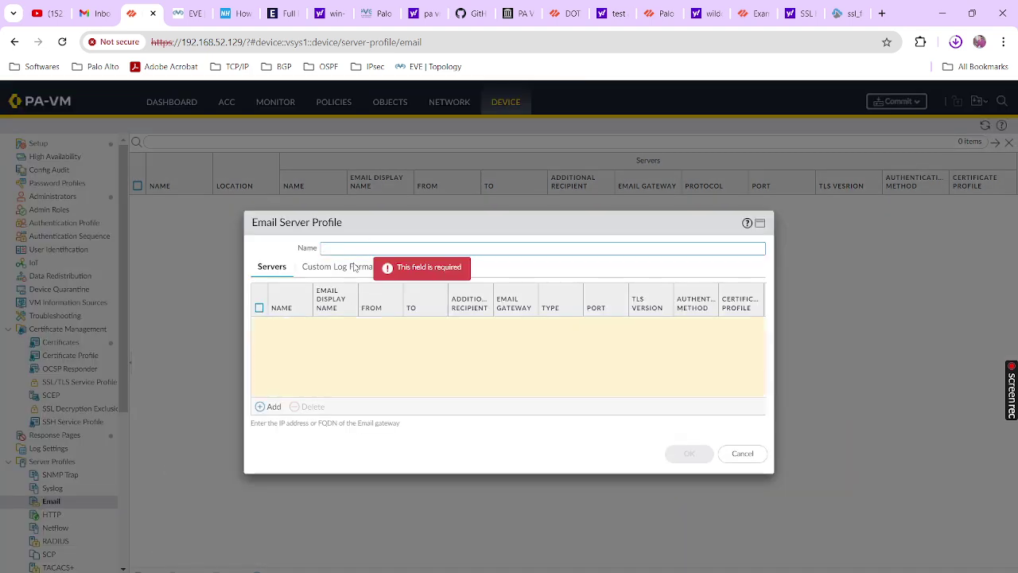
{"action": "left_click", "coordinate": [271, 407]}
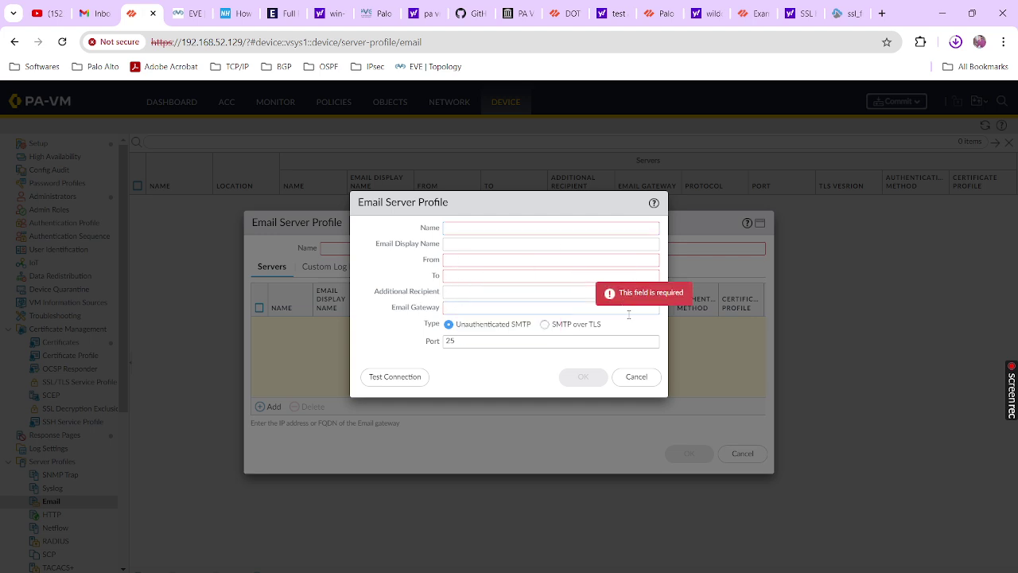
{"action": "left_click", "coordinate": [638, 381]}
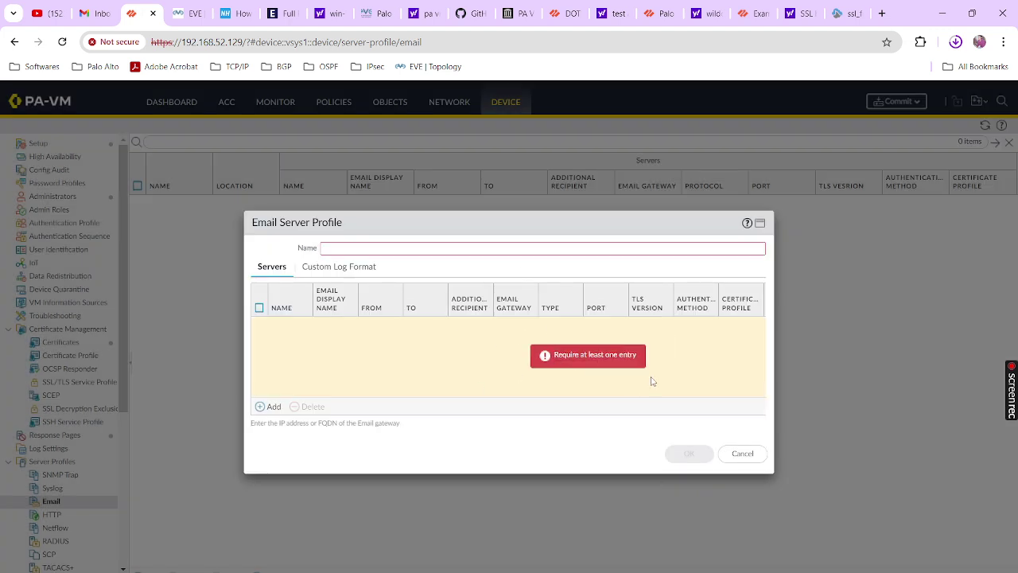
{"action": "left_click", "coordinate": [748, 456]}
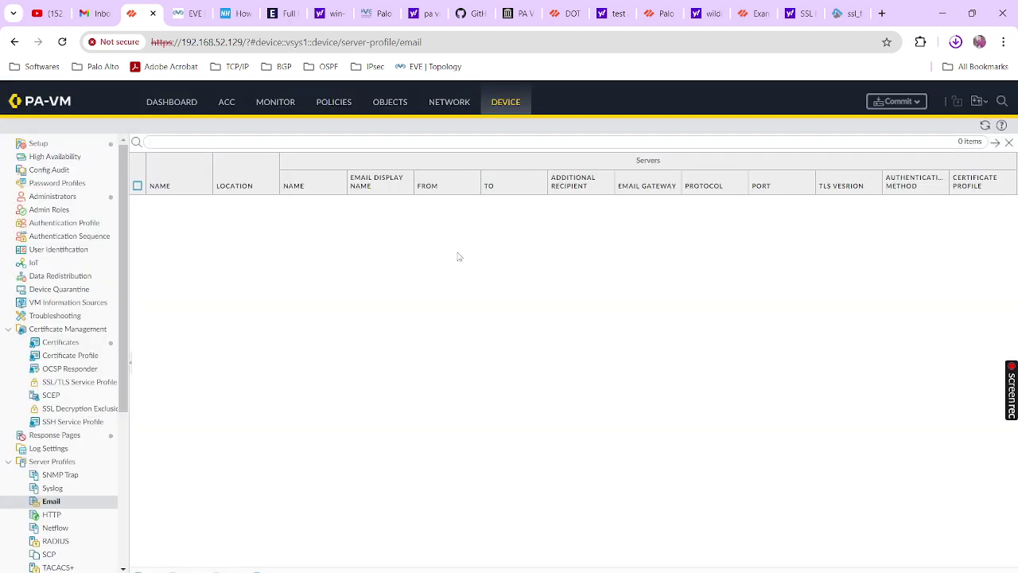
Step: Try a new email schedule's recurrence options, Every Monday and Daily, then cancel it
{"action": "left_click", "coordinate": [273, 103]}
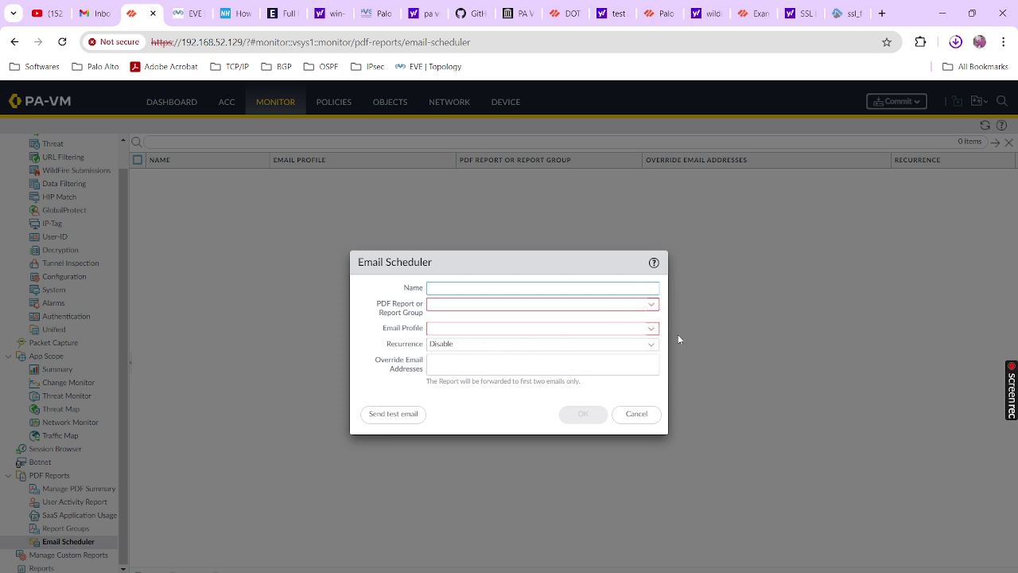
{"action": "left_click", "coordinate": [653, 351]}
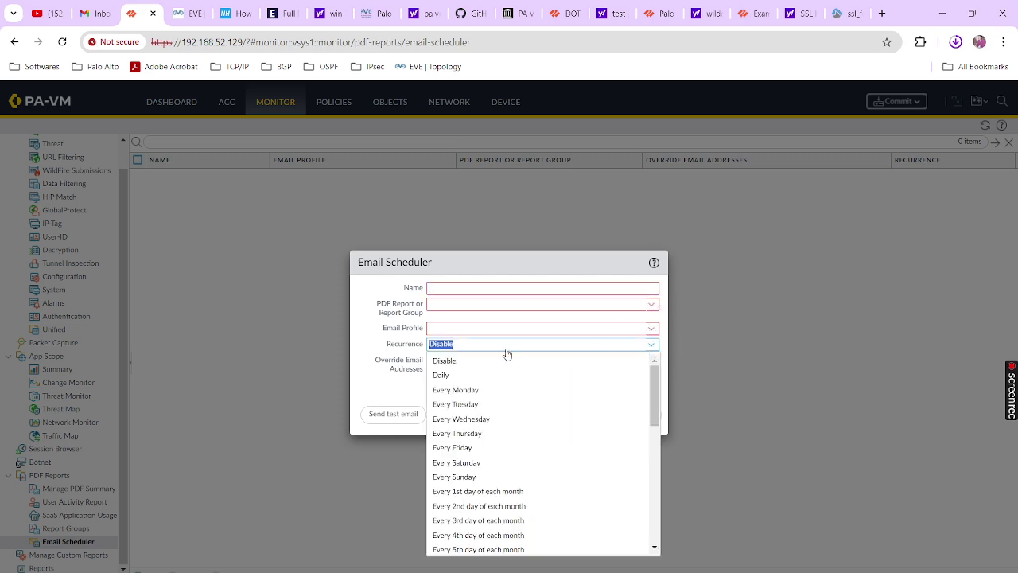
{"action": "left_click", "coordinate": [466, 396]}
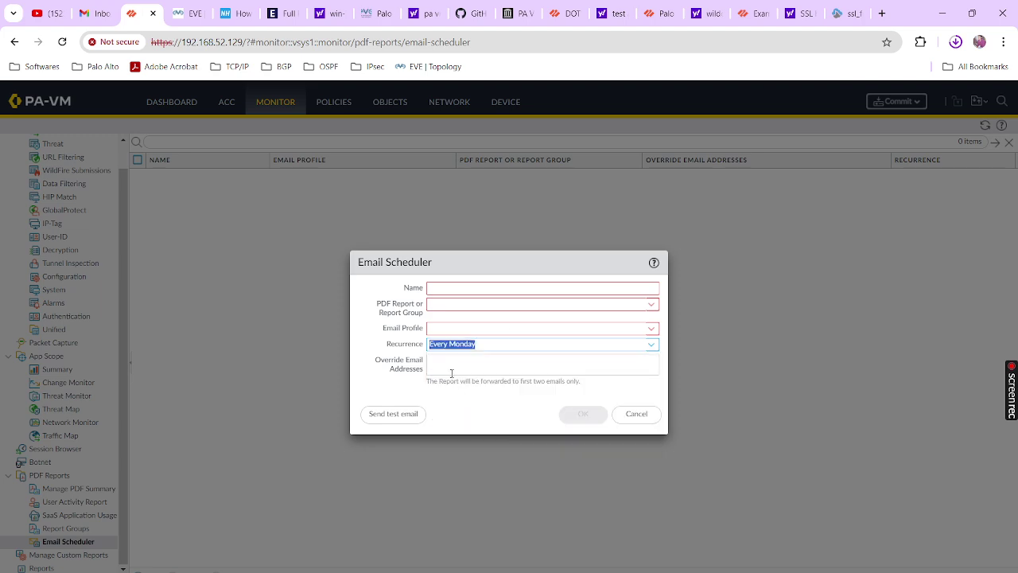
{"action": "left_click", "coordinate": [652, 347]}
{"action": "left_click", "coordinate": [442, 379]}
{"action": "left_click", "coordinate": [637, 414]}
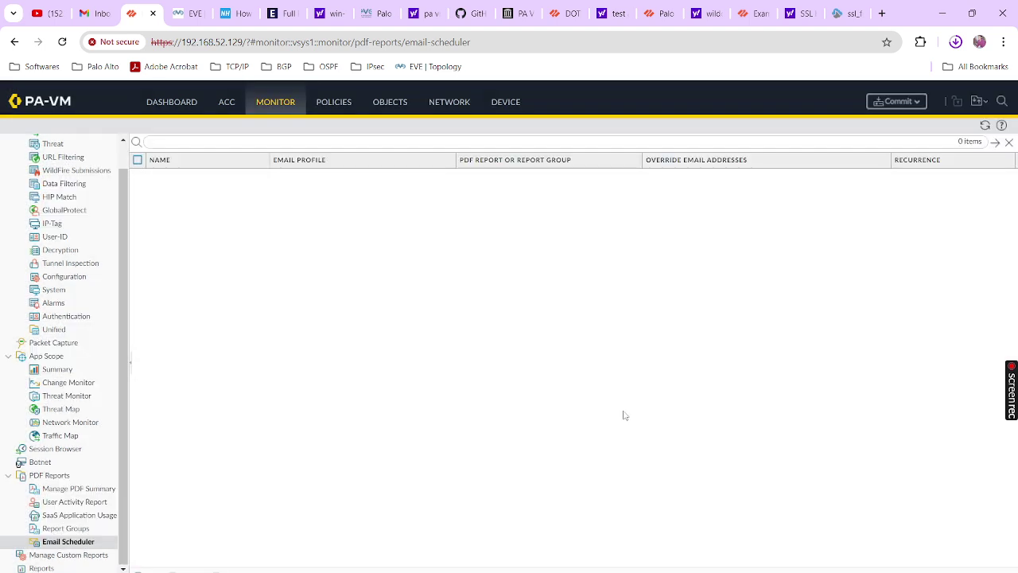
Step: Check the Device email server profiles list, then return to the Email Scheduler
{"action": "left_click", "coordinate": [504, 108]}
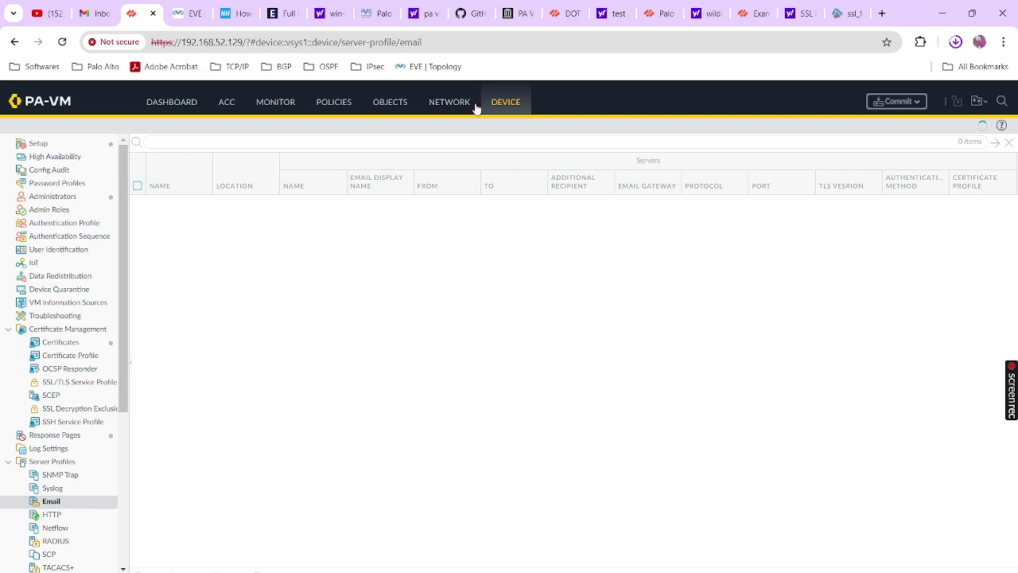
{"action": "left_click", "coordinate": [55, 502]}
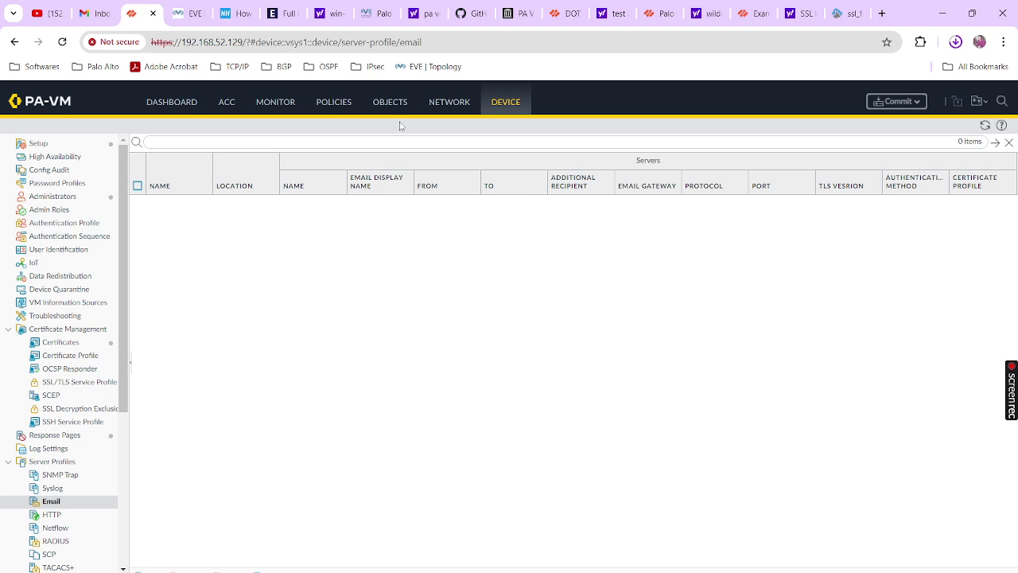
{"action": "left_click", "coordinate": [283, 105]}
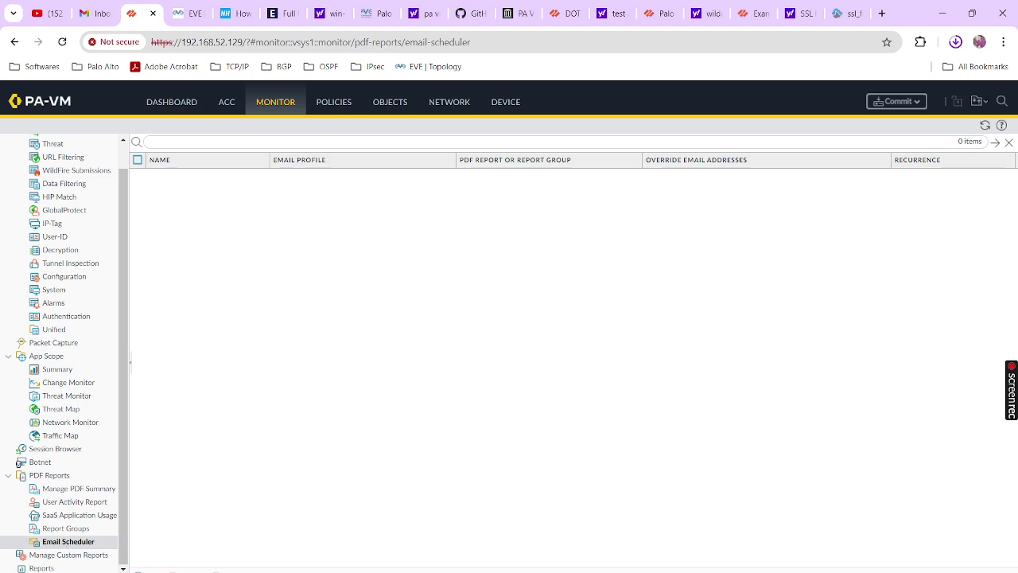
Step: Add a new email schedule, review available email profiles, and set recurrence to Every Monday
{"action": "left_click", "coordinate": [155, 570]}
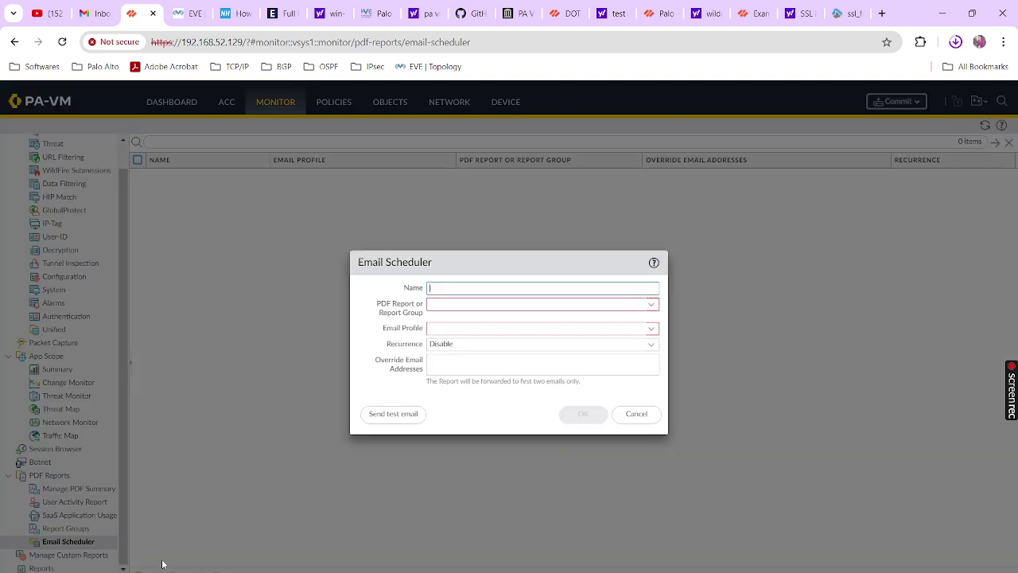
{"action": "left_click", "coordinate": [652, 329]}
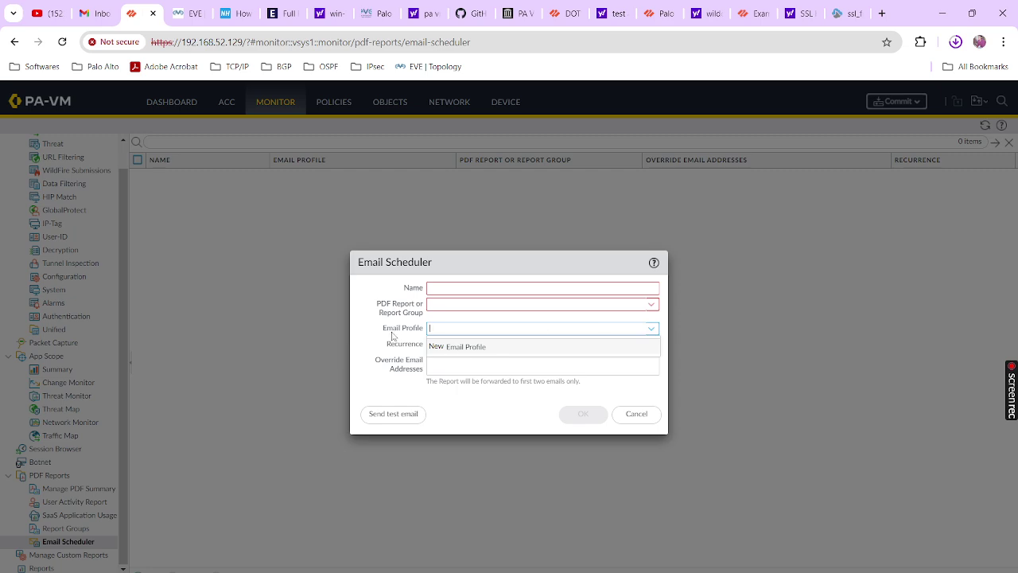
{"action": "left_click", "coordinate": [641, 362]}
{"action": "left_click", "coordinate": [651, 349]}
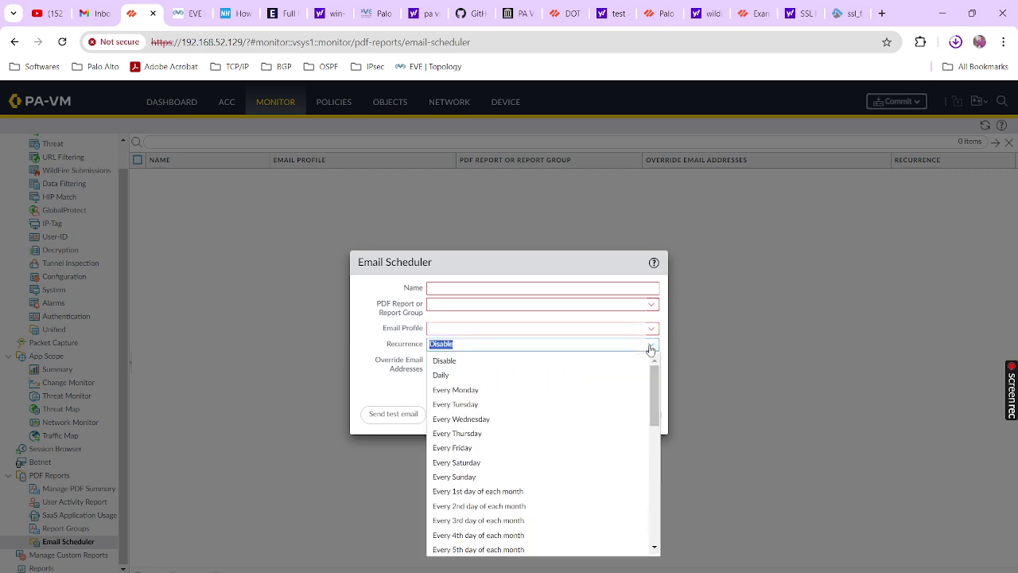
{"action": "left_click", "coordinate": [473, 390]}
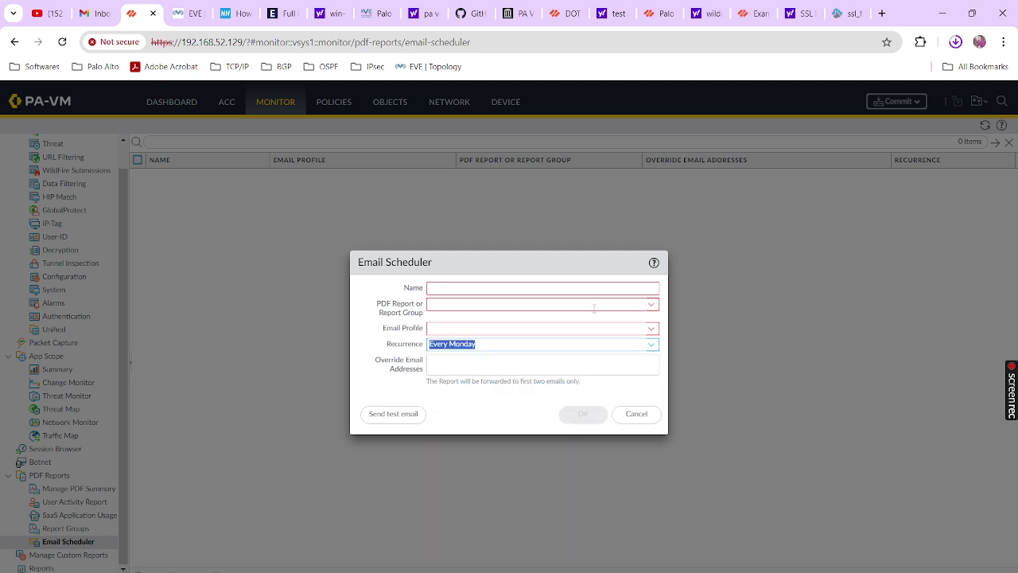
{"action": "left_click", "coordinate": [651, 345]}
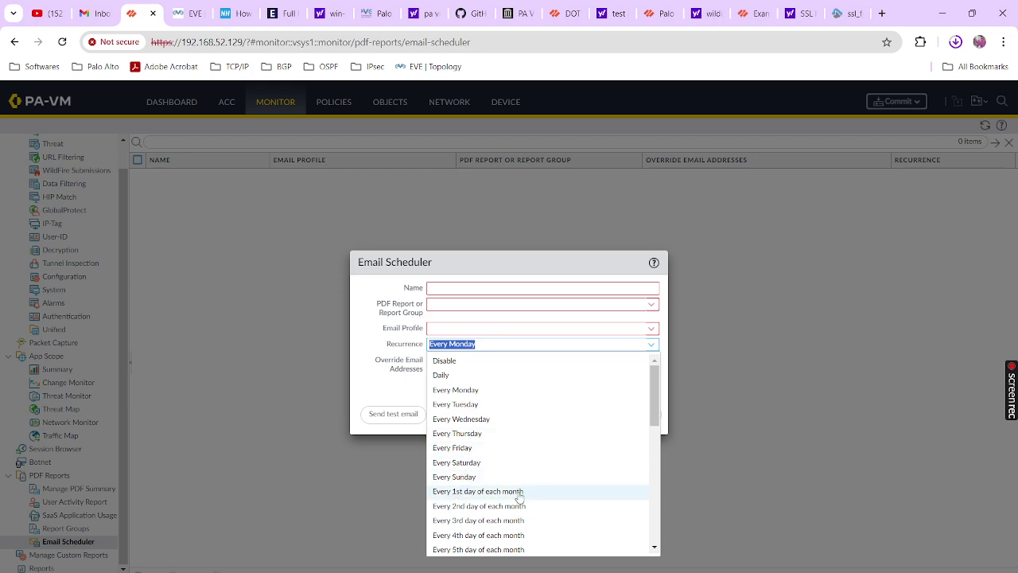
{"action": "scroll", "coordinate": [489, 511], "scroll_direction": "down", "scroll_amount": 6}
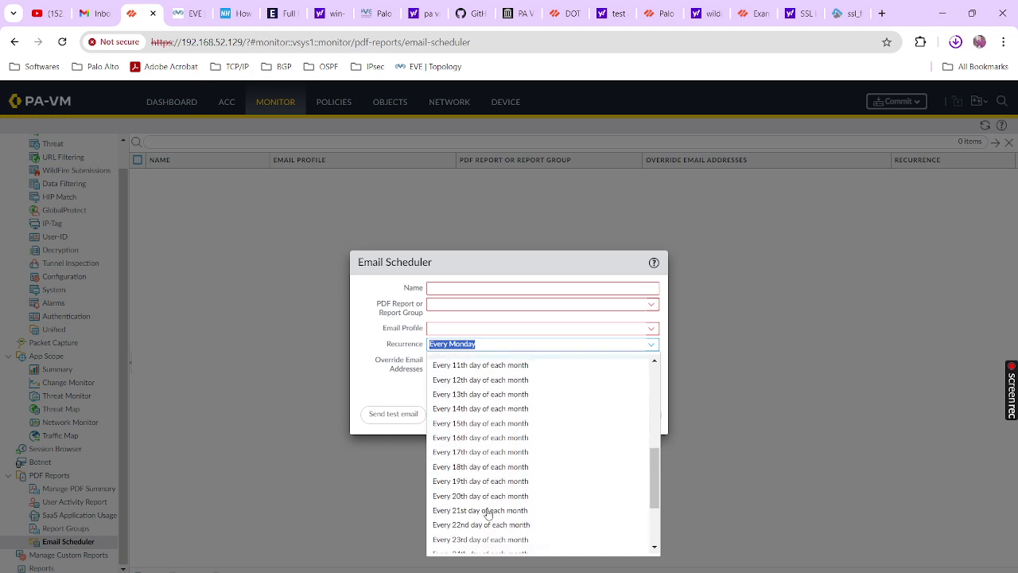
{"action": "scroll", "coordinate": [488, 513], "scroll_direction": "down", "scroll_amount": 3}
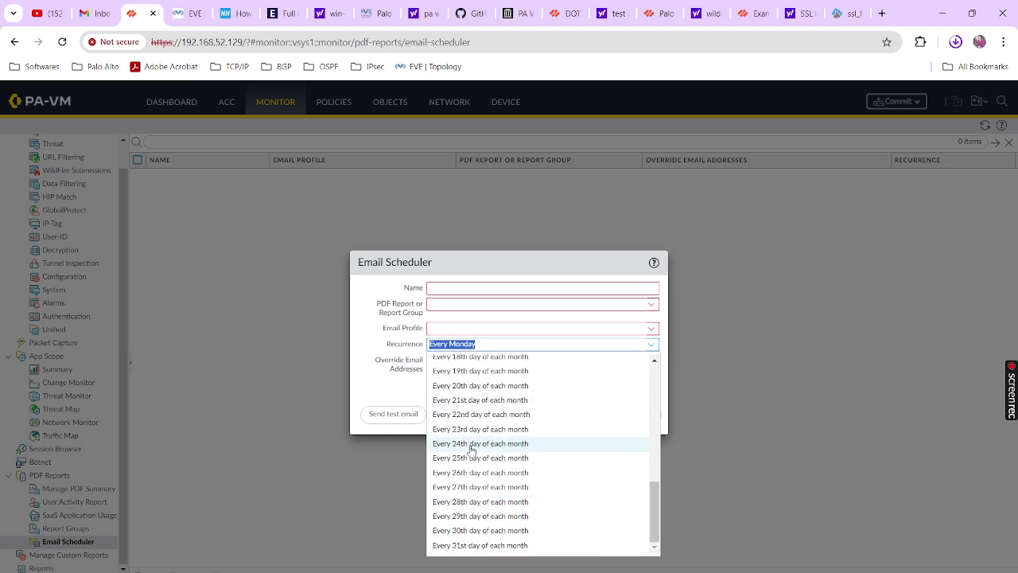
{"action": "scroll", "coordinate": [524, 410], "scroll_direction": "up", "scroll_amount": 10}
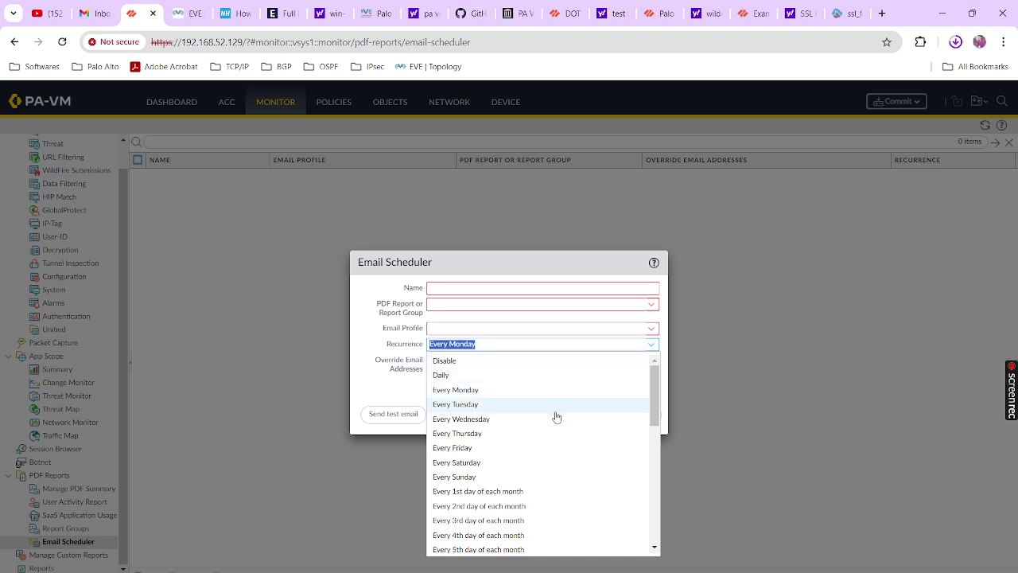
{"action": "scroll", "coordinate": [555, 416], "scroll_direction": "down", "scroll_amount": 5}
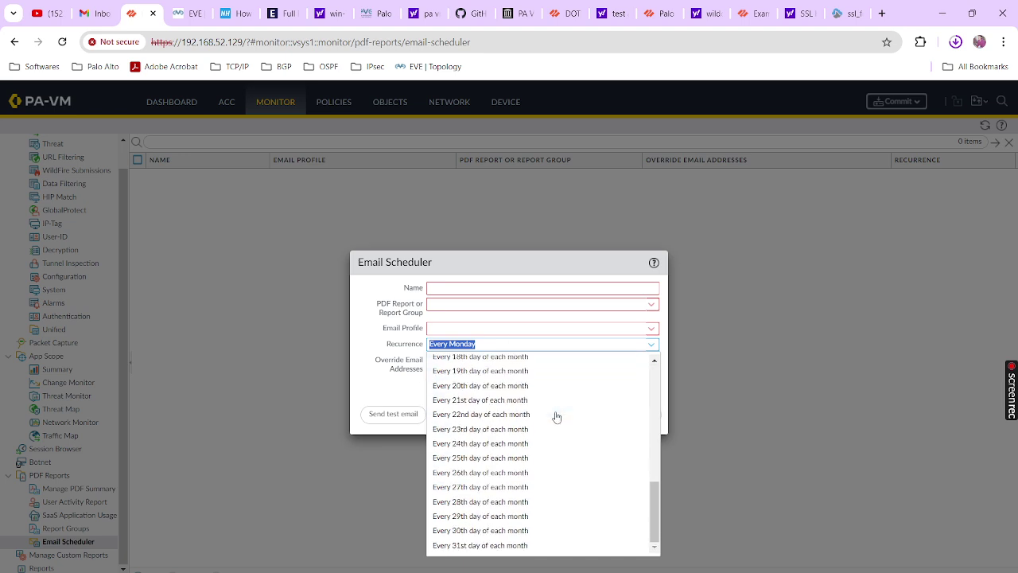
{"action": "left_click", "coordinate": [711, 378]}
Step: Cancel the unsaved email schedule and bring up the URL category PowerPoint deck
{"action": "left_click", "coordinate": [635, 415]}
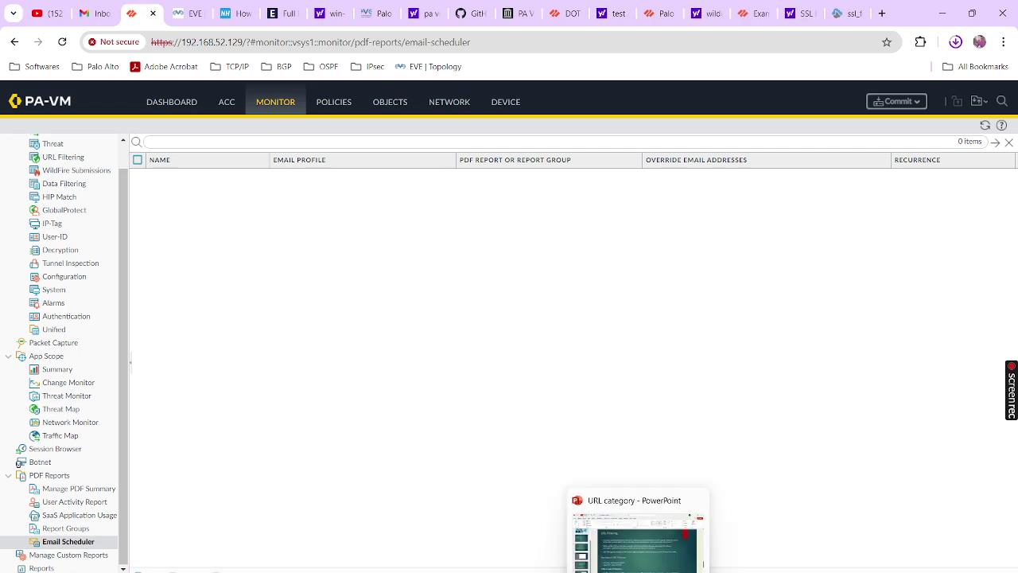
{"action": "left_click", "coordinate": [635, 554]}
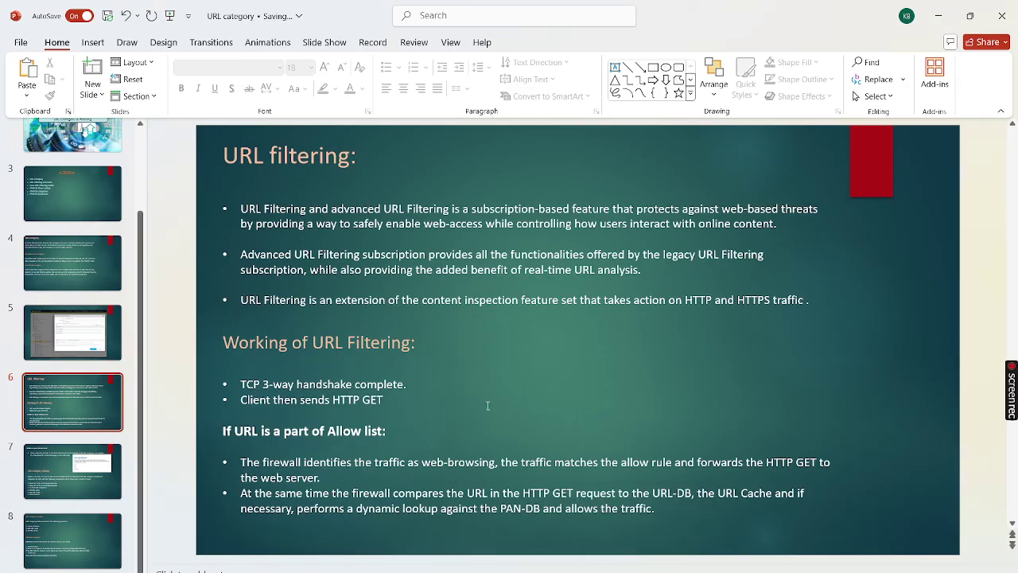
Step: Review slides 6 and 7 on URL filtering and URL Category Lookup, then minimise PowerPoint
{"action": "scroll", "coordinate": [488, 406], "scroll_direction": "down", "scroll_amount": 3}
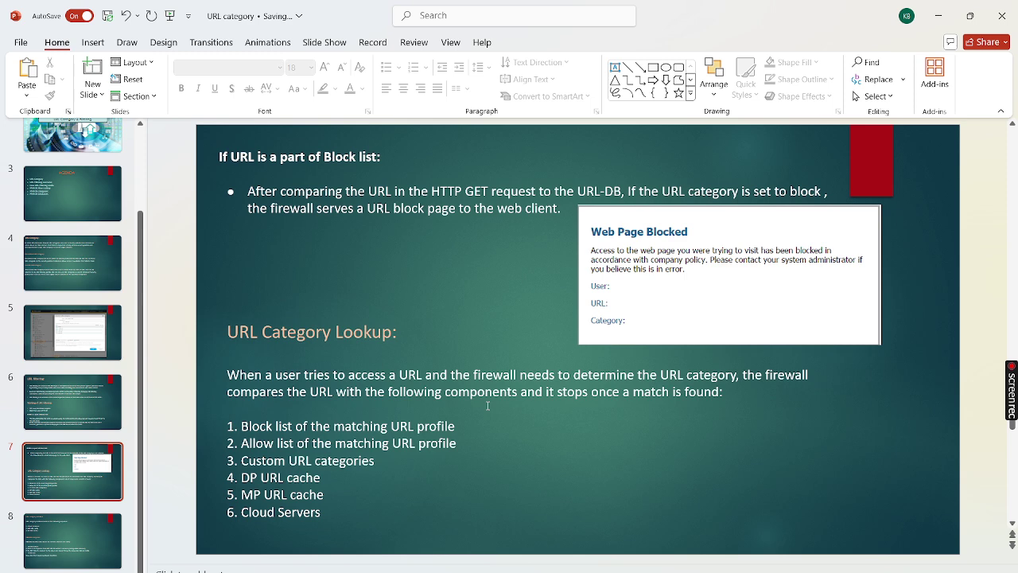
{"action": "scroll", "coordinate": [488, 406], "scroll_direction": "up", "scroll_amount": 3}
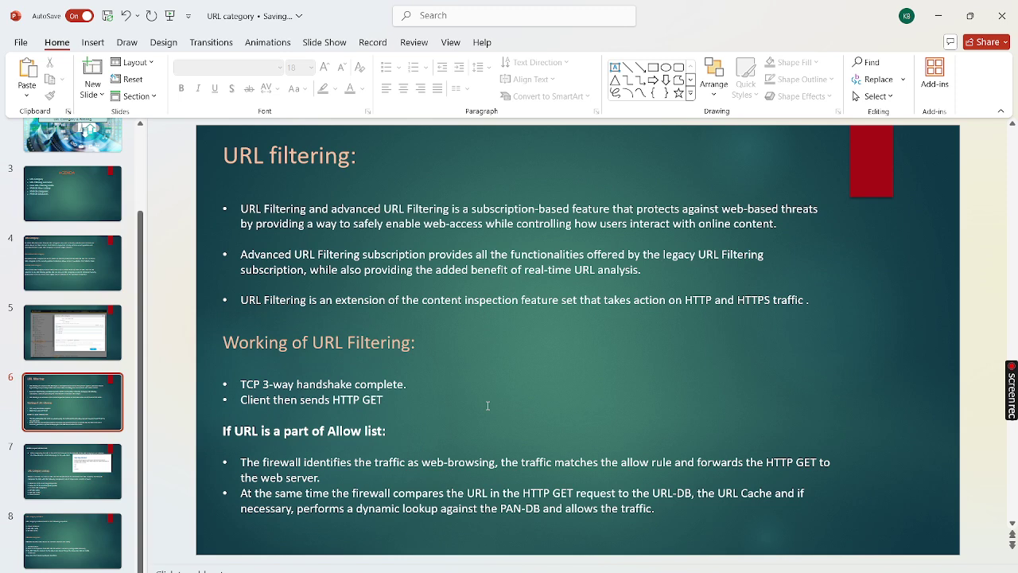
{"action": "scroll", "coordinate": [487, 406], "scroll_direction": "down", "scroll_amount": 3}
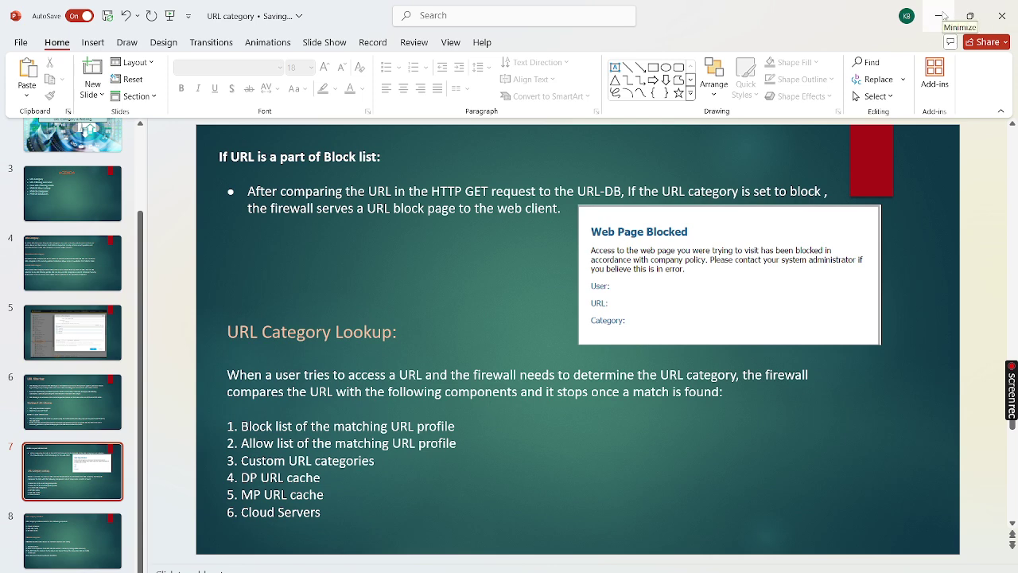
{"action": "left_click", "coordinate": [941, 16]}
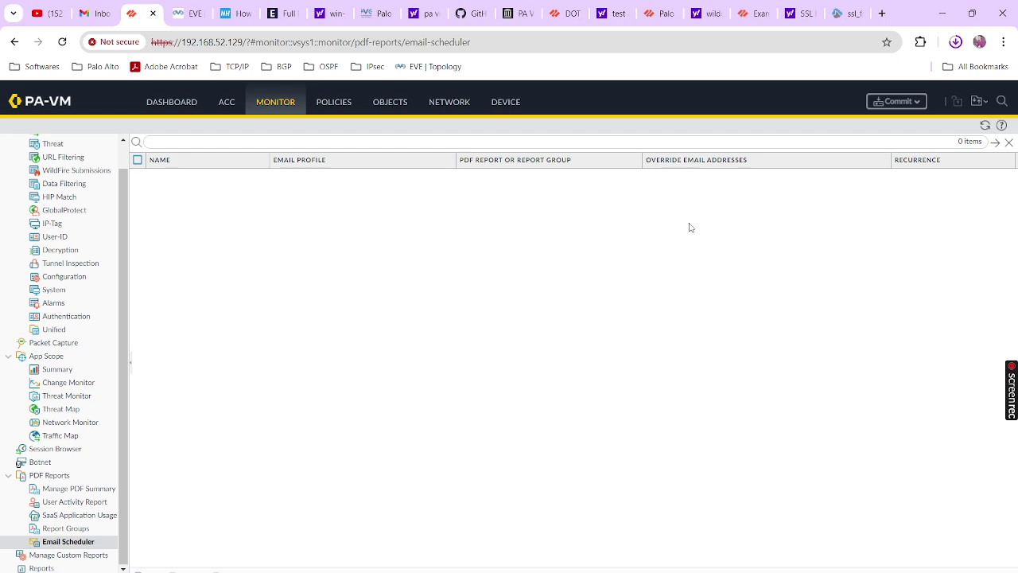
Step: Search Windows for 'putty', bringing up Solar-Putty as the best match
{"action": "left_click", "coordinate": [213, 42]}
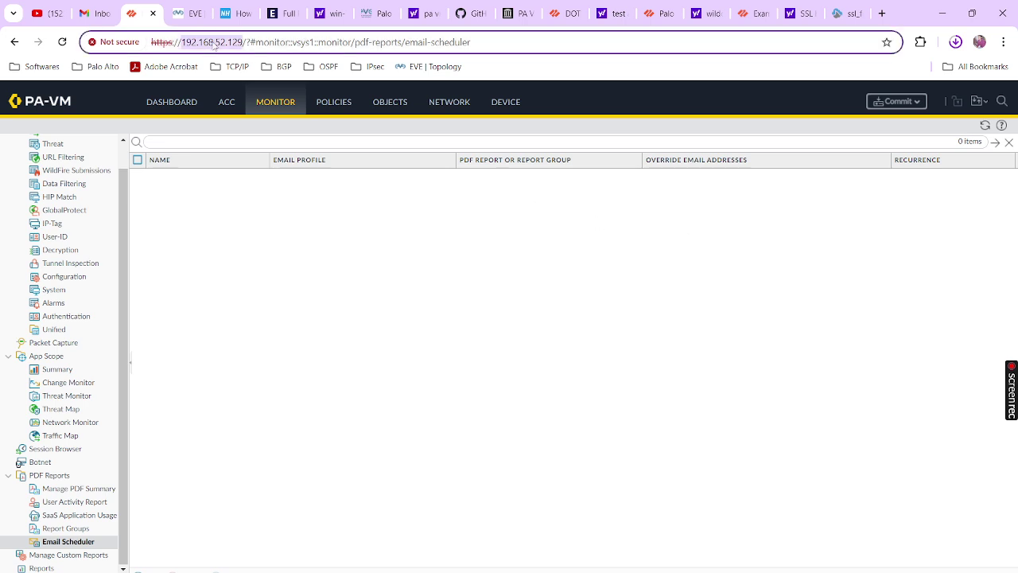
{"action": "key", "text": "super"}
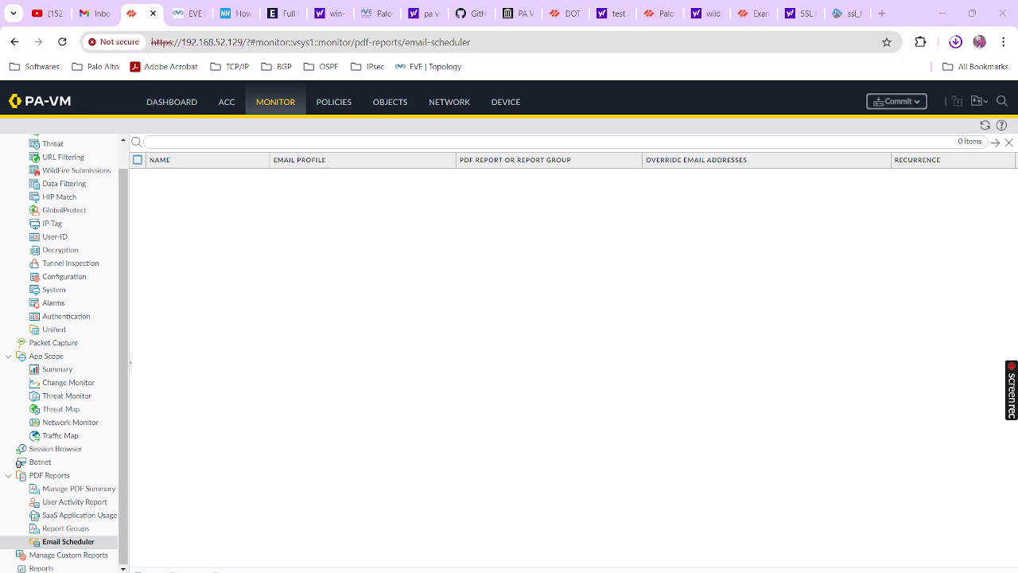
{"action": "type", "text": "putty"}
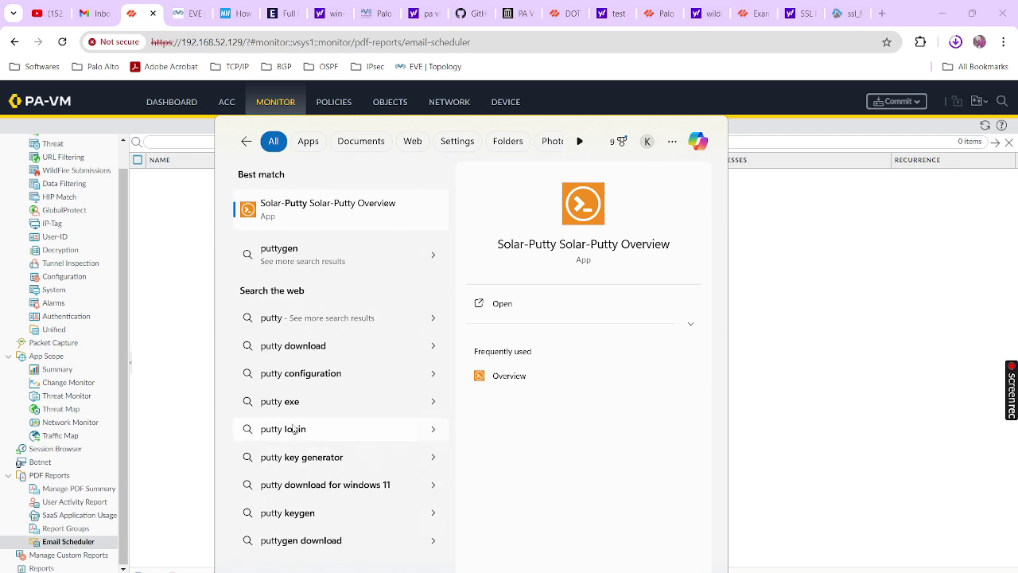
Step: Launch Solar-PuTTY and draft a new session to 192.168.52.129 with username admin and its password
{"action": "left_click", "coordinate": [358, 210]}
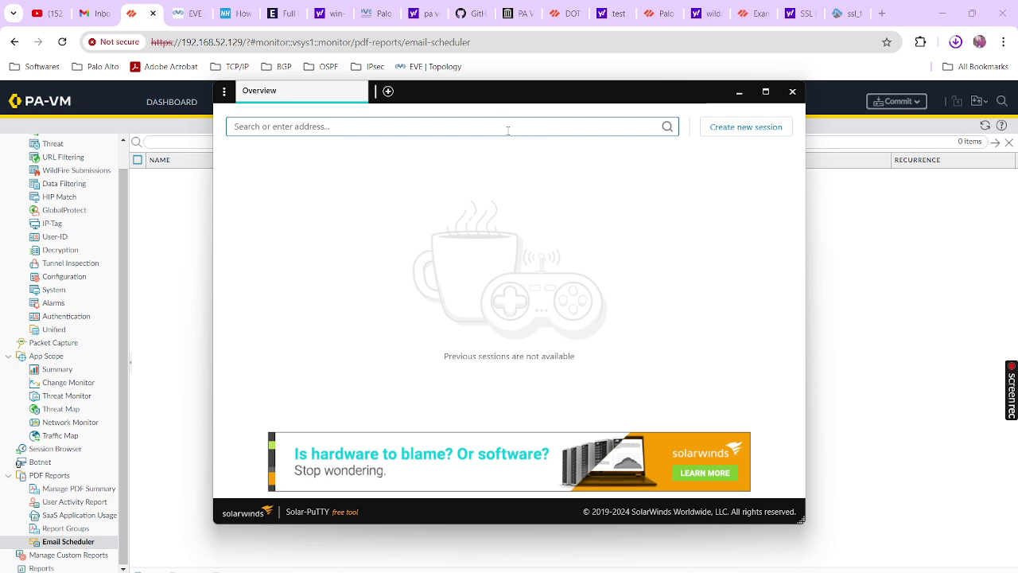
{"action": "left_click", "coordinate": [729, 131]}
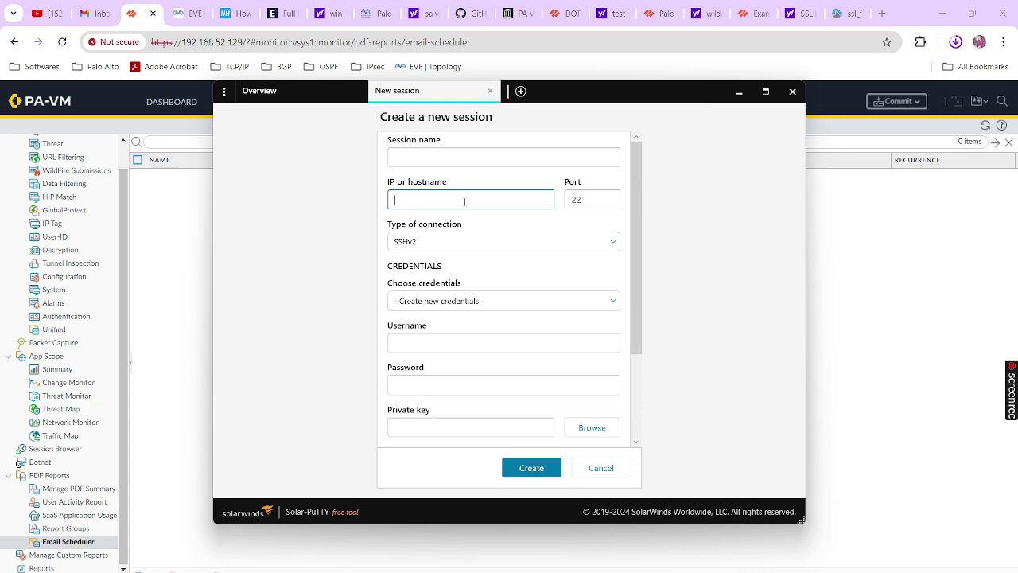
{"action": "type", "text": "192.168.52.129"}
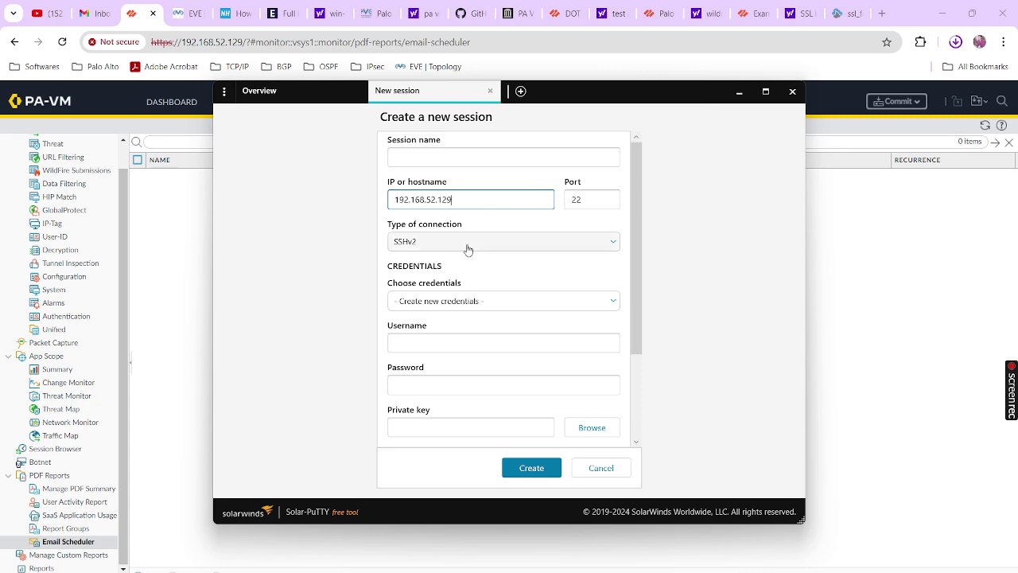
{"action": "left_click", "coordinate": [492, 345]}
{"action": "type", "text": "admin"}
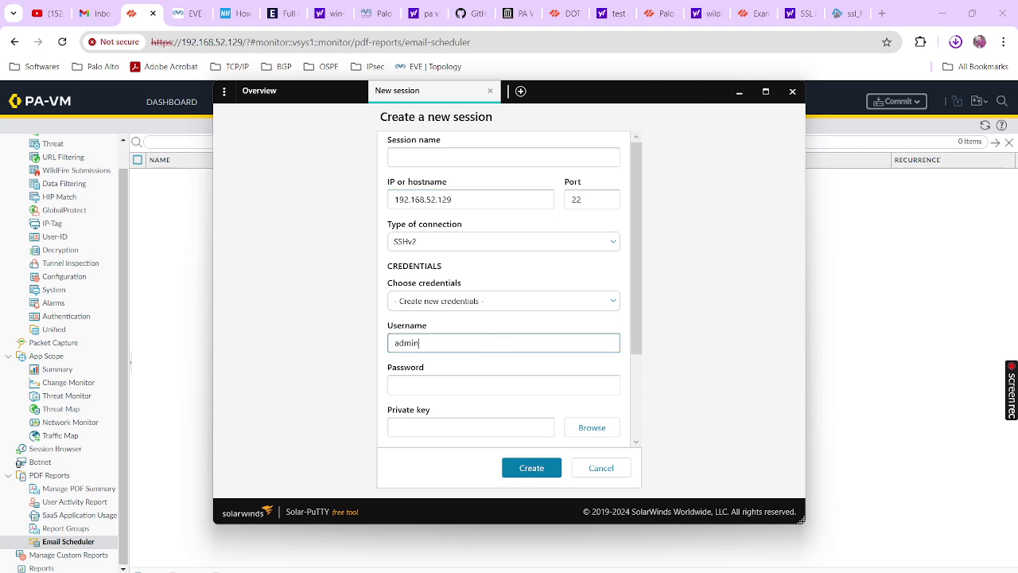
{"action": "key", "text": "Tab"}
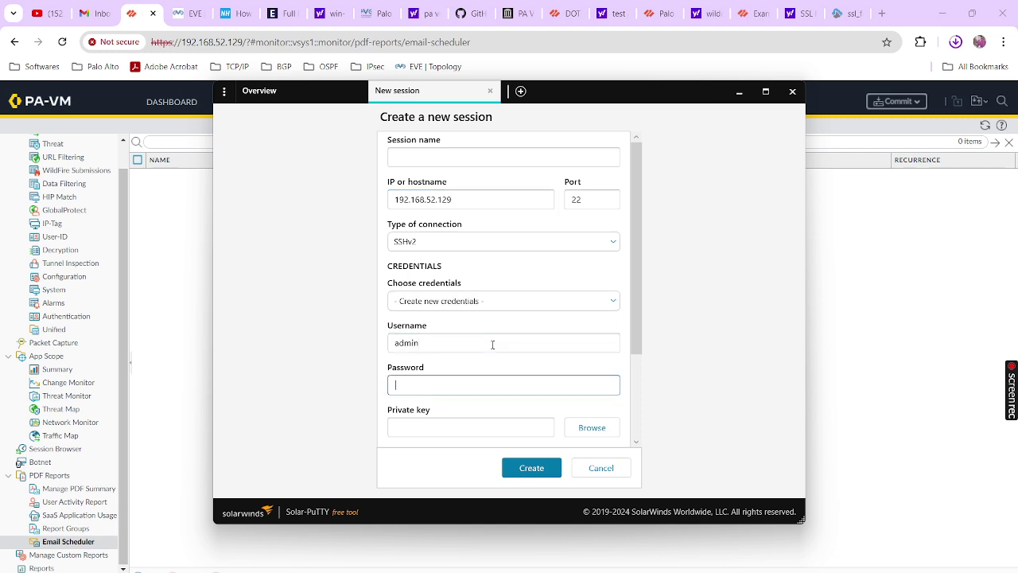
{"action": "left_click", "coordinate": [522, 471]}
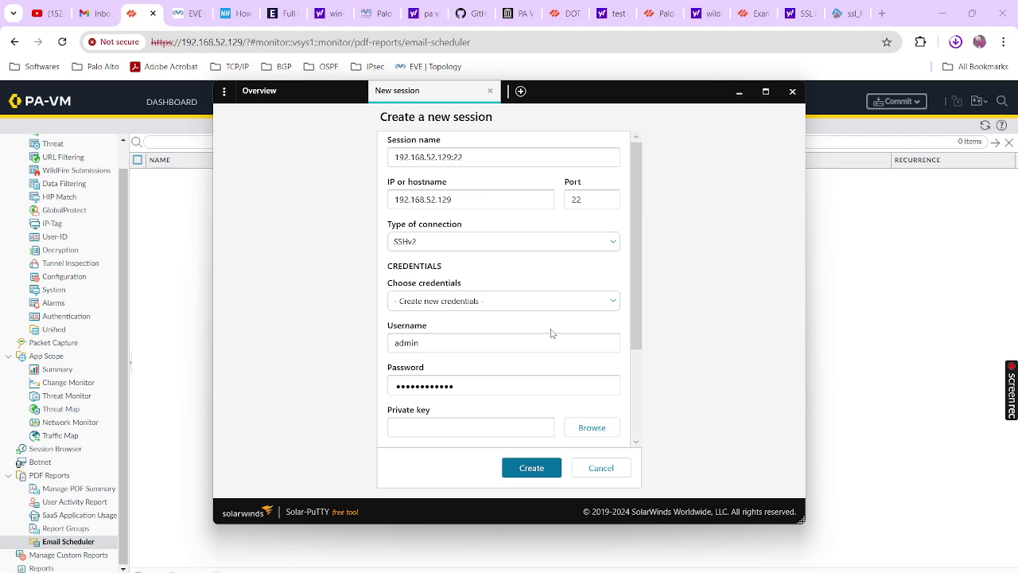
Step: Glance at the saved credentials list, then cancel the unsaved session and close Solar-PuTTY
{"action": "left_click", "coordinate": [544, 302]}
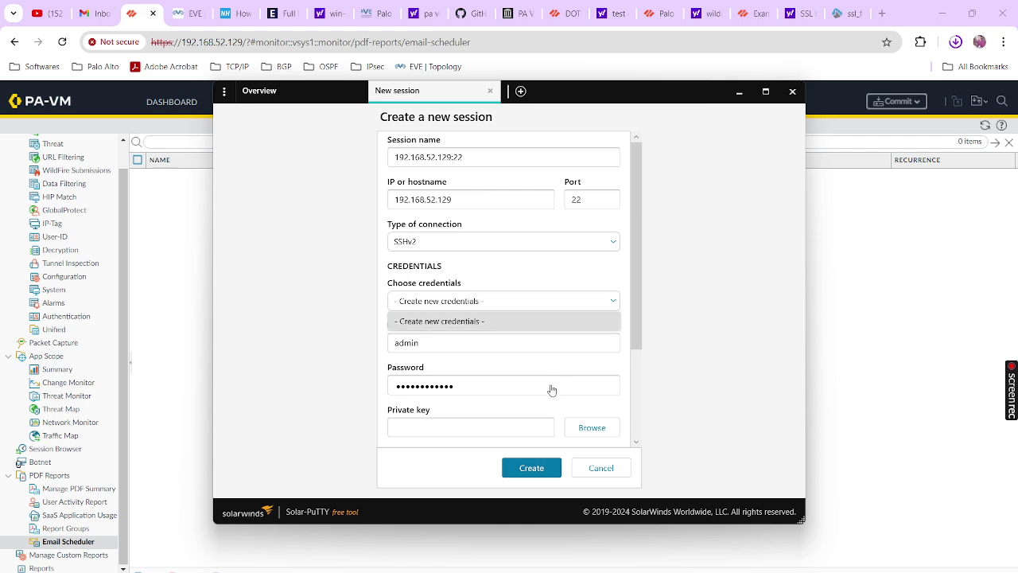
{"action": "left_click", "coordinate": [518, 360]}
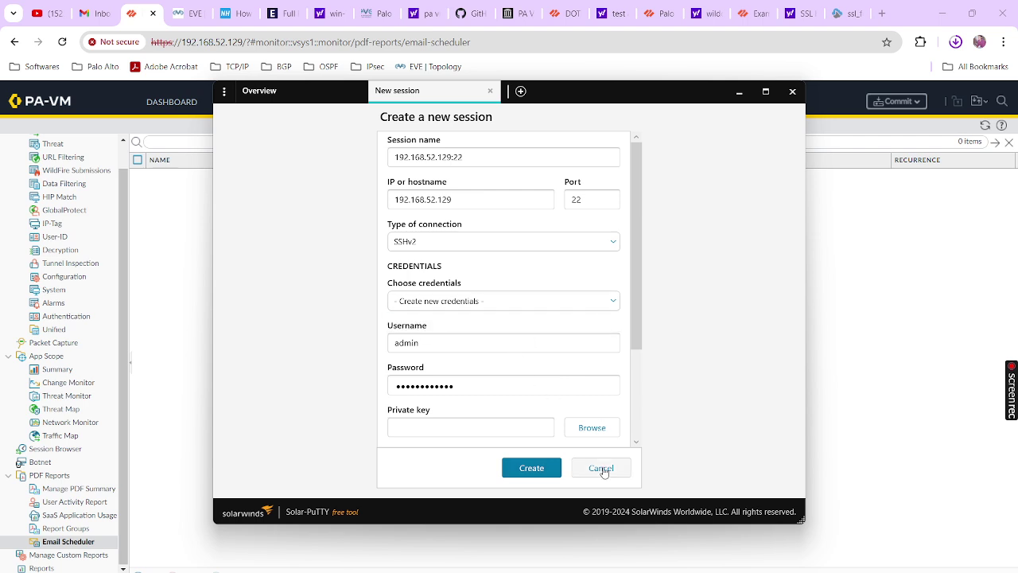
{"action": "left_click", "coordinate": [601, 470]}
{"action": "left_click", "coordinate": [793, 94]}
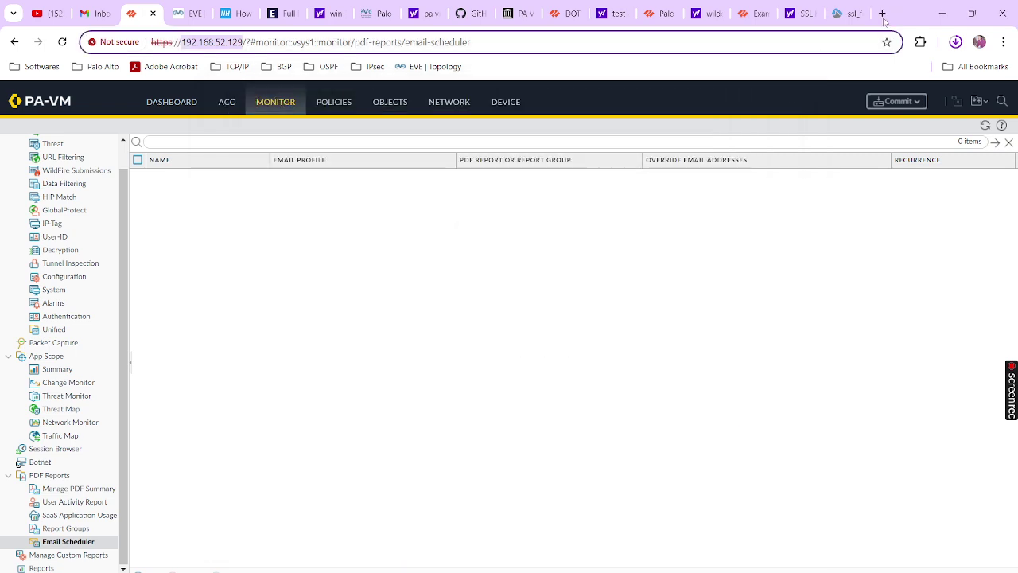
Step: Search for putty download and start the 64-bit PuTTY 0.81 MSI installer from putty.org
{"action": "left_click", "coordinate": [882, 13]}
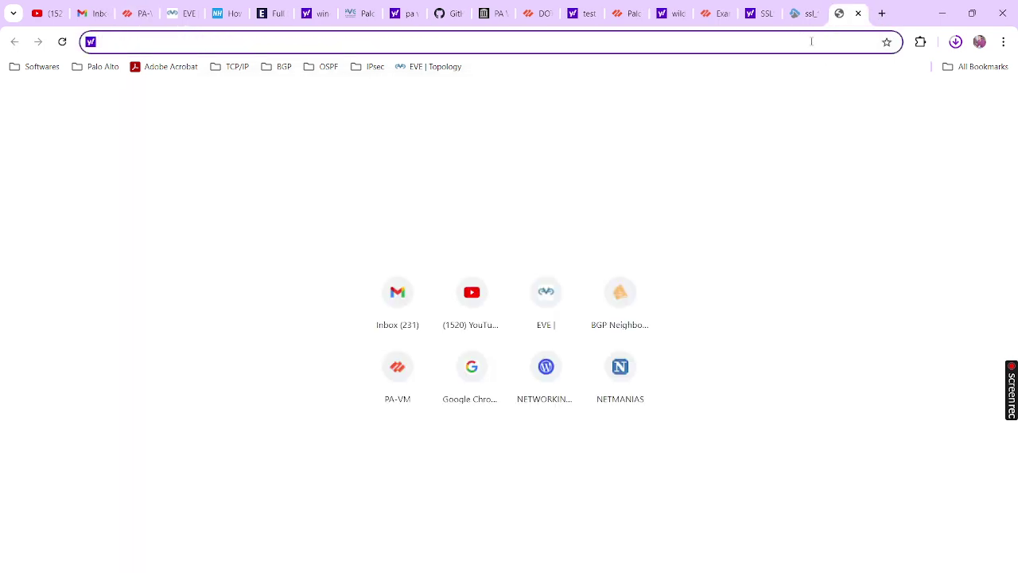
{"action": "type", "text": "putty"}
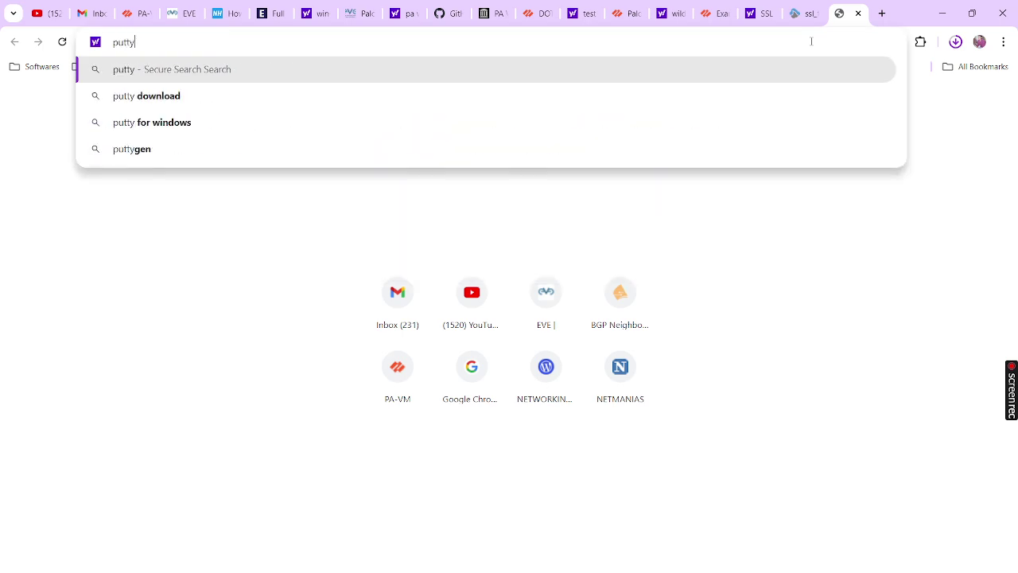
{"action": "left_click", "coordinate": [189, 99]}
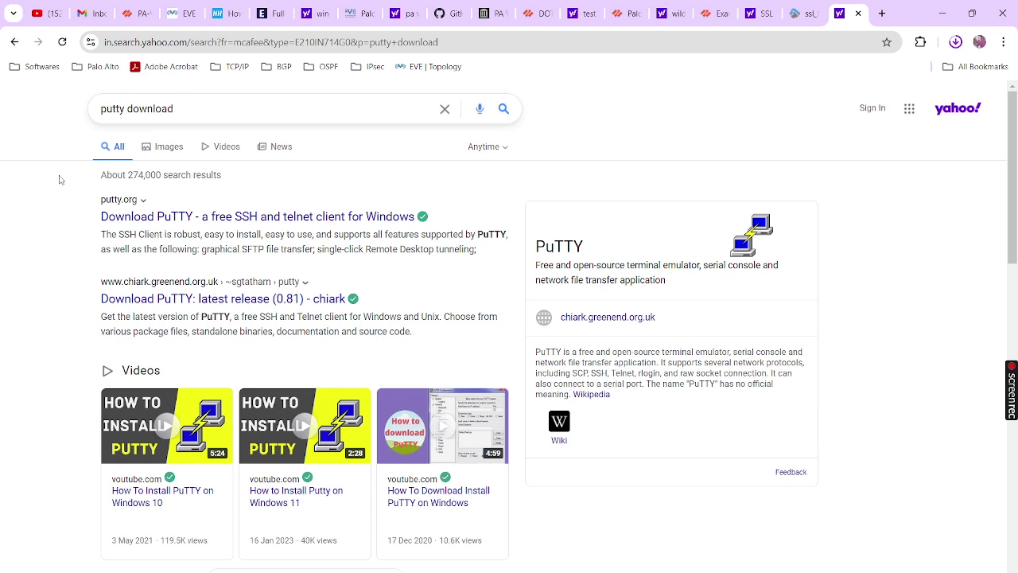
{"action": "left_click", "coordinate": [246, 221]}
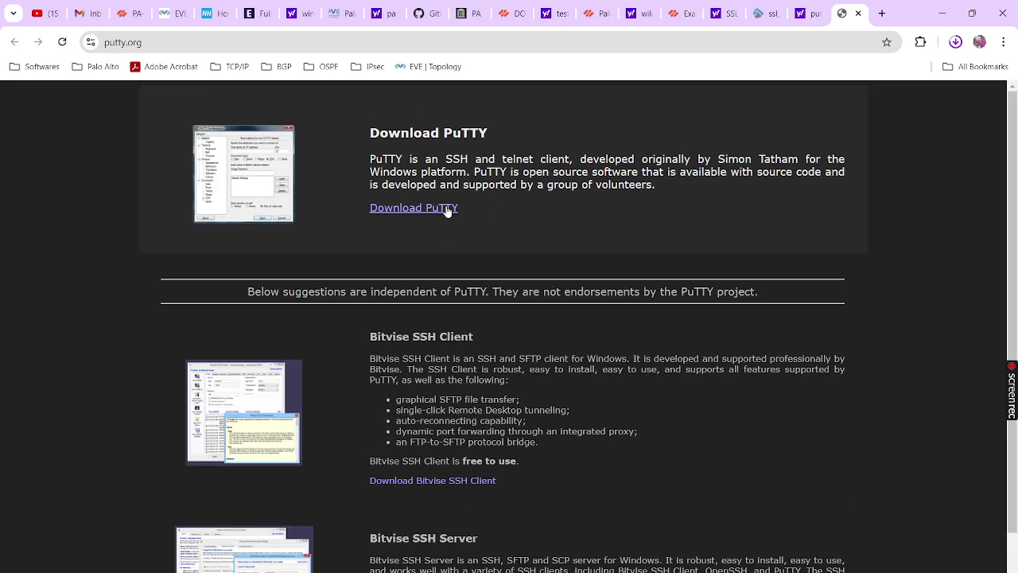
{"action": "left_click", "coordinate": [447, 210]}
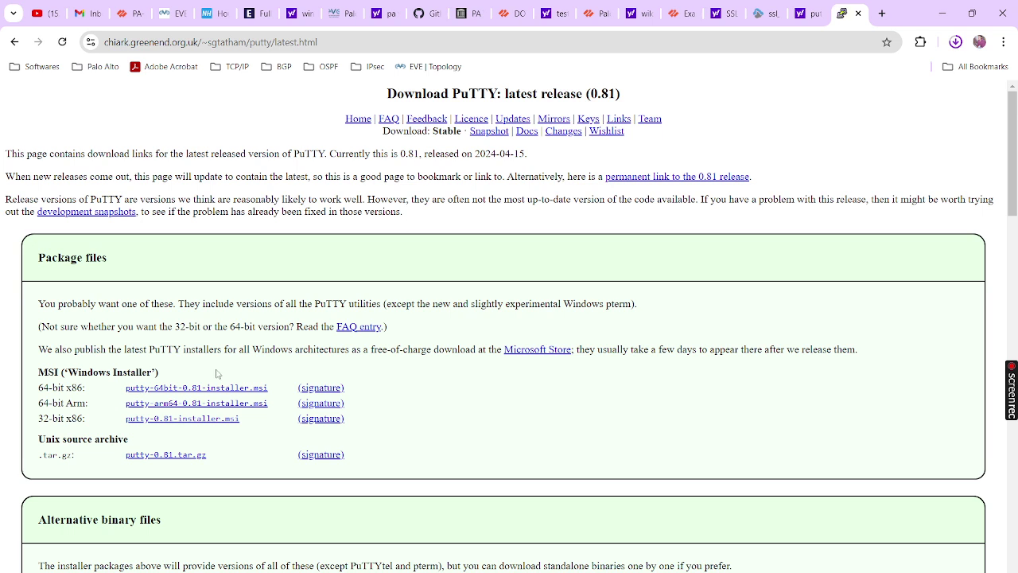
{"action": "left_click", "coordinate": [220, 393]}
{"action": "mouse_move", "coordinate": [579, 572]}
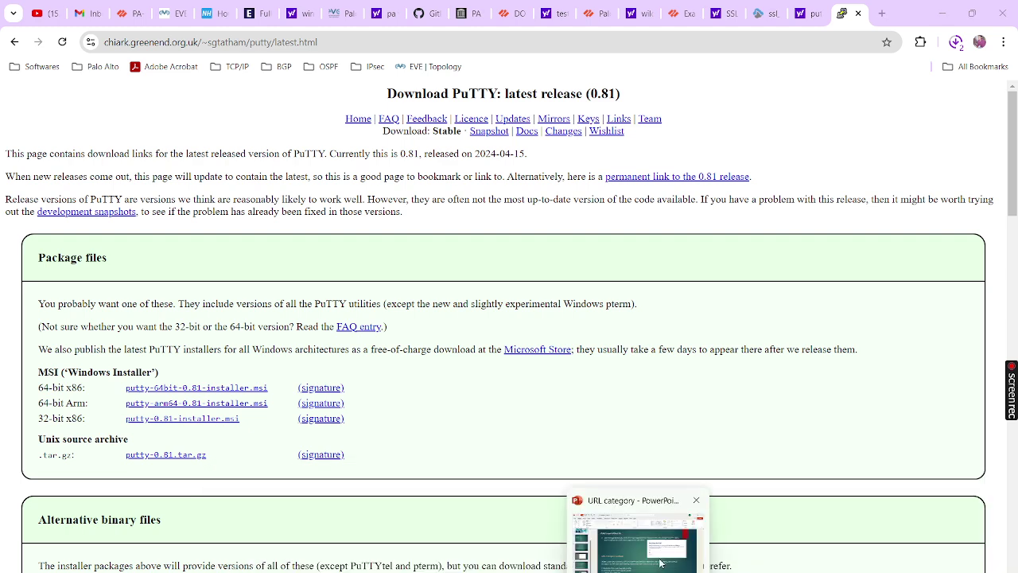
Step: Return to the deck's slide 8 and select the URL Category database heading
{"action": "left_click", "coordinate": [775, 541]}
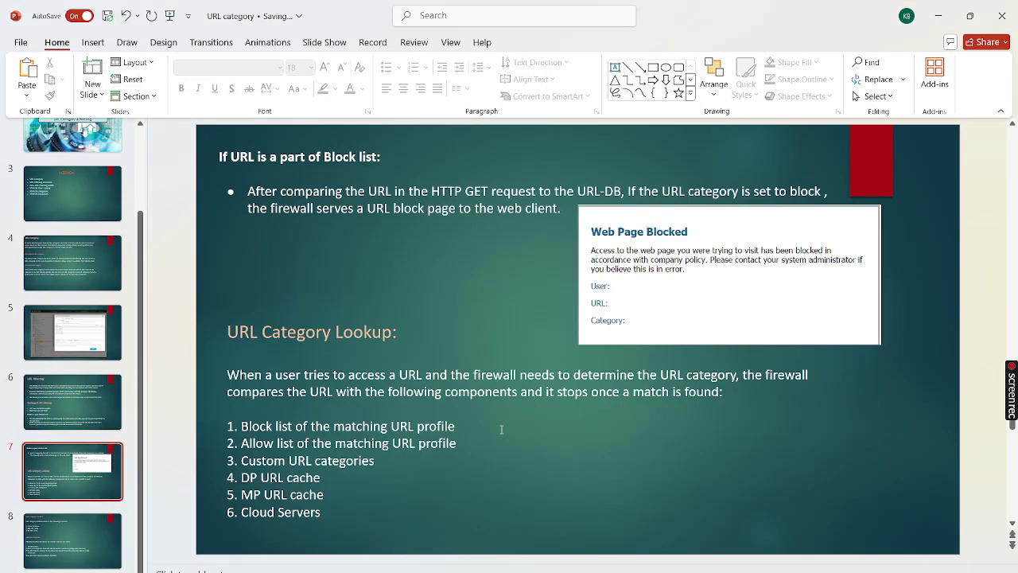
{"action": "scroll", "coordinate": [501, 429], "scroll_direction": "down", "scroll_amount": 1}
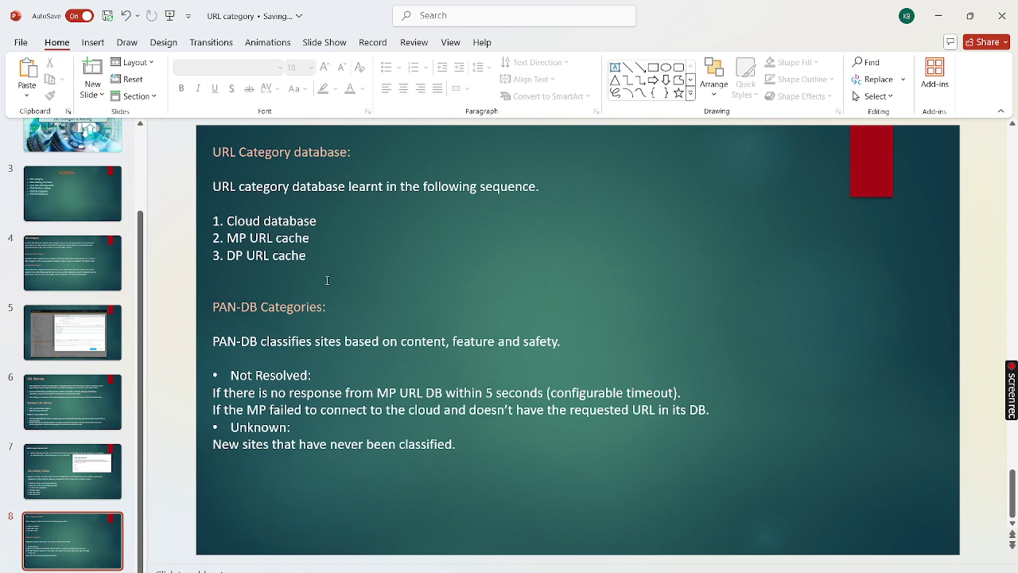
{"action": "left_click", "coordinate": [214, 151]}
{"action": "triple_click", "coordinate": [252, 151]}
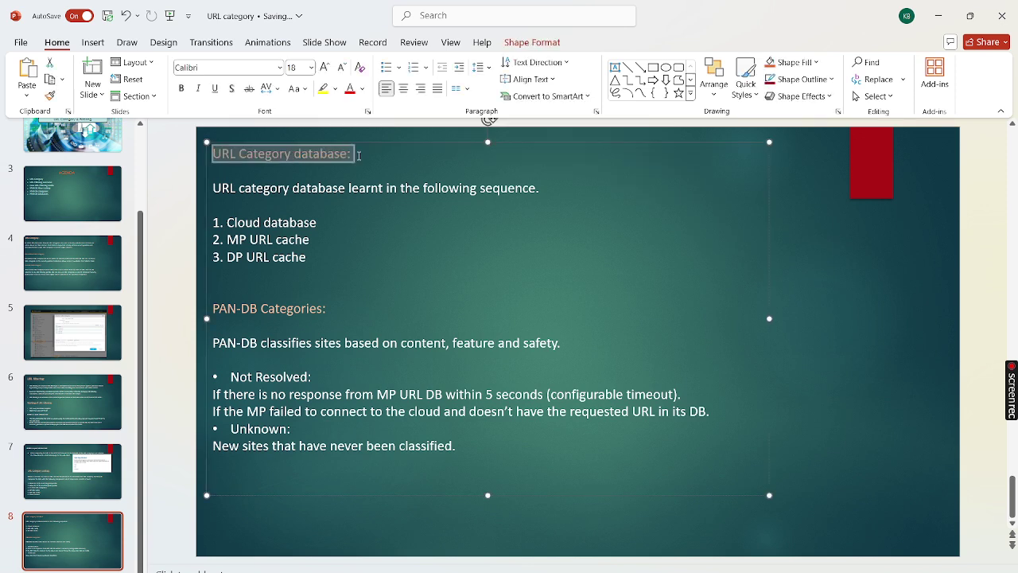
Step: Highlight the sequence description sentence and the Cloud database list item on slide 8
{"action": "left_click", "coordinate": [358, 188]}
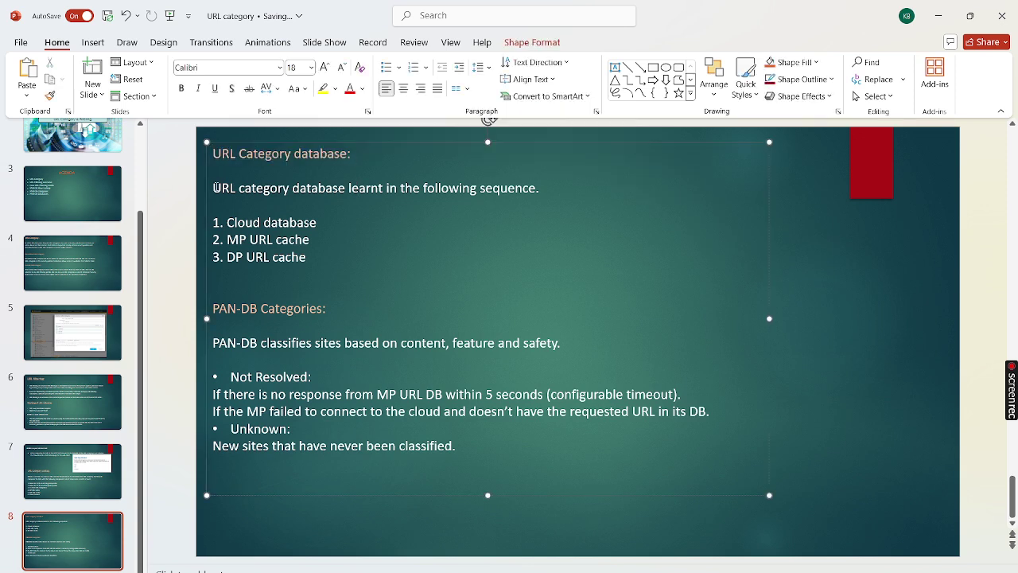
{"action": "left_click_drag", "start_coordinate": [213, 188], "coordinate": [542, 189]}
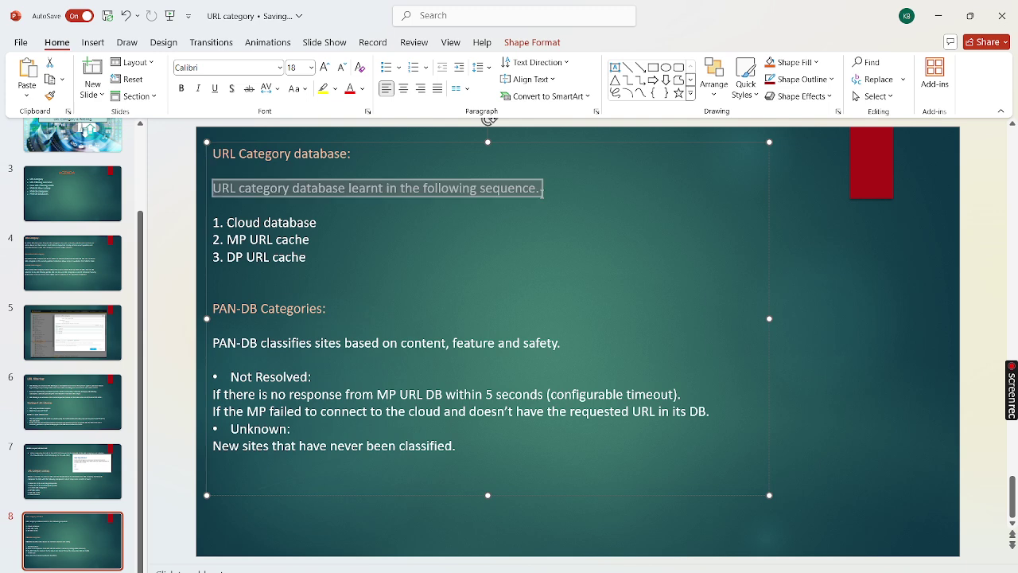
{"action": "left_click", "coordinate": [225, 222]}
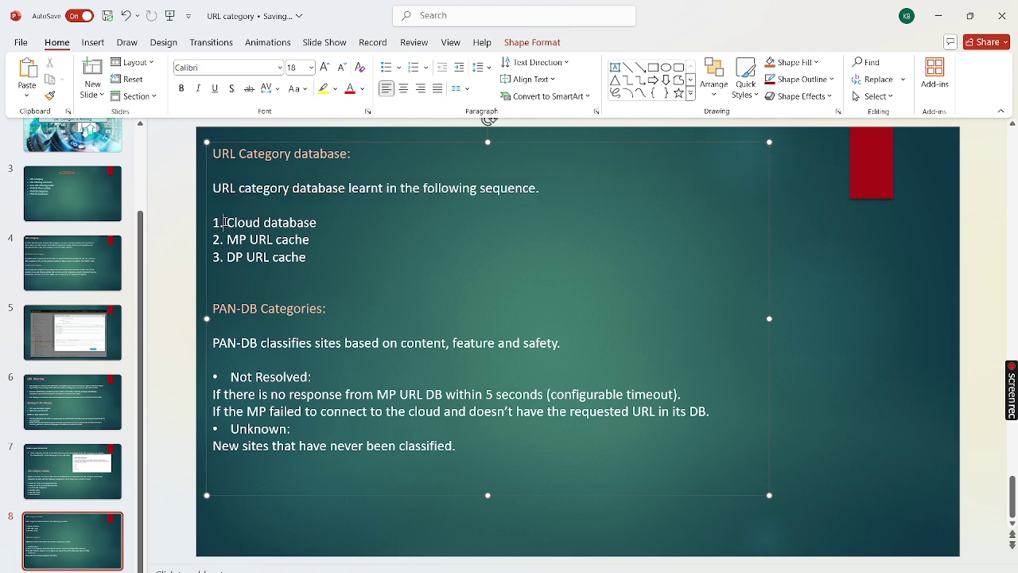
{"action": "left_click_drag", "start_coordinate": [225, 222], "coordinate": [337, 213]}
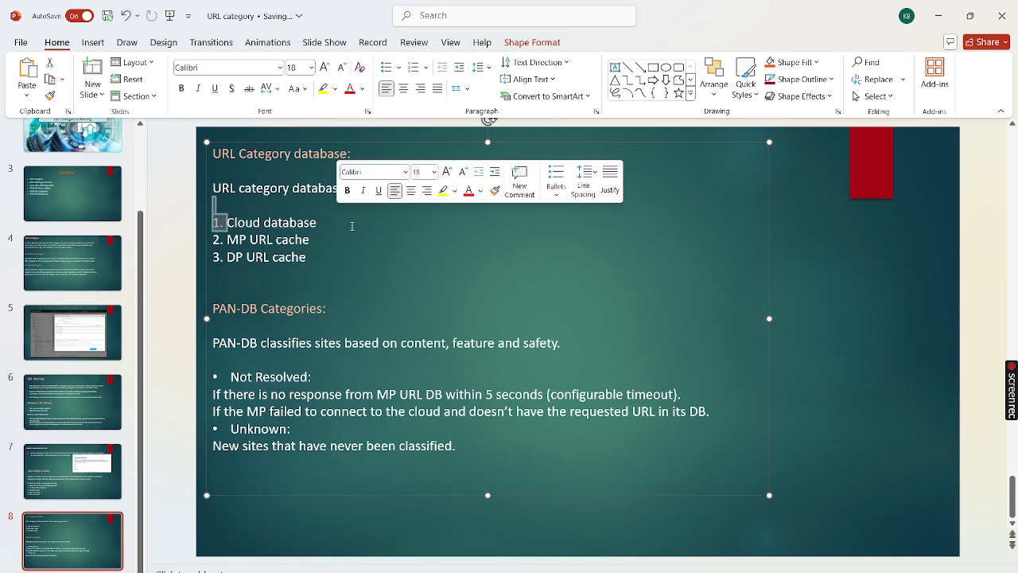
{"action": "left_click", "coordinate": [353, 227]}
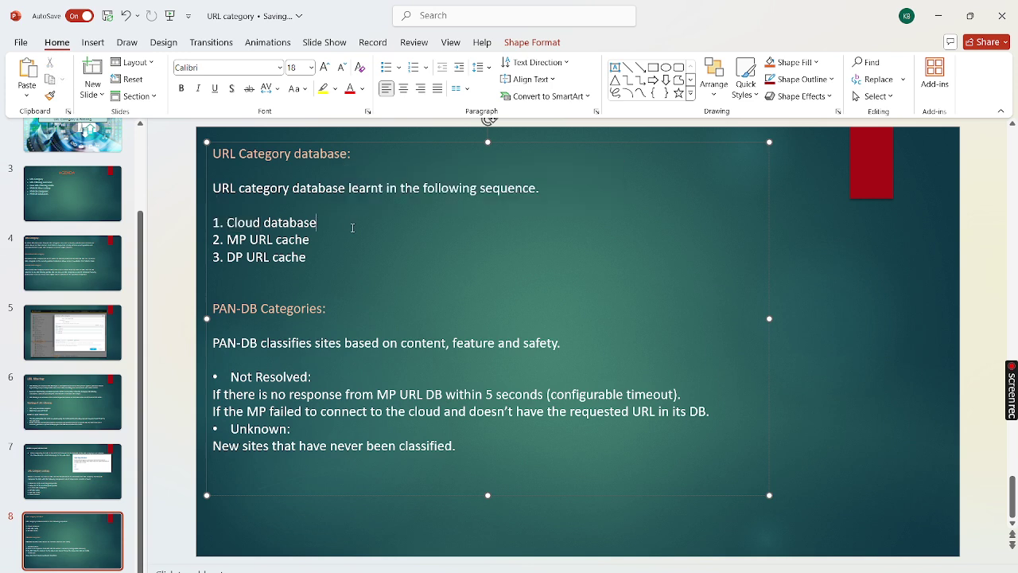
{"action": "left_click_drag", "start_coordinate": [227, 222], "coordinate": [326, 223]}
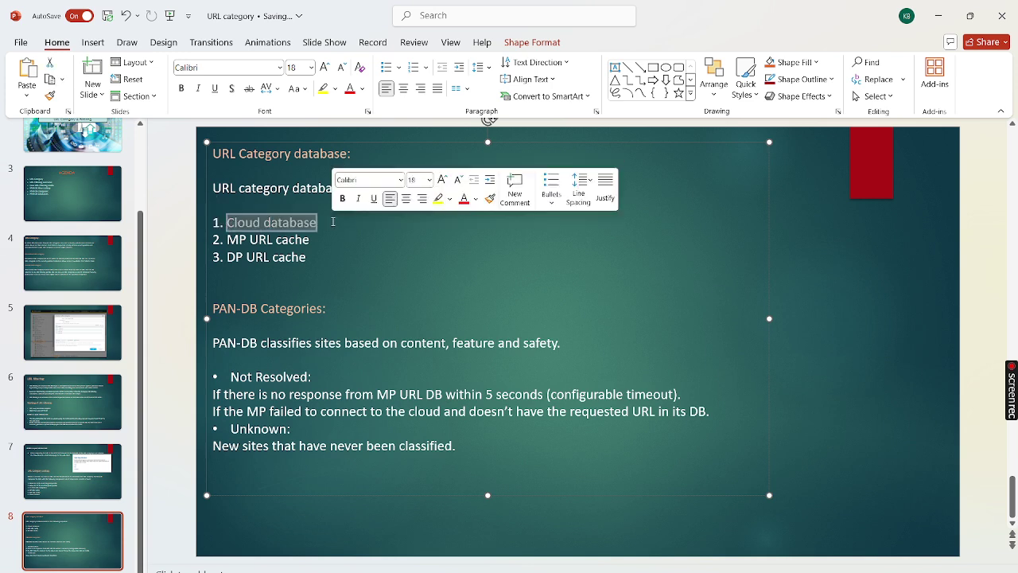